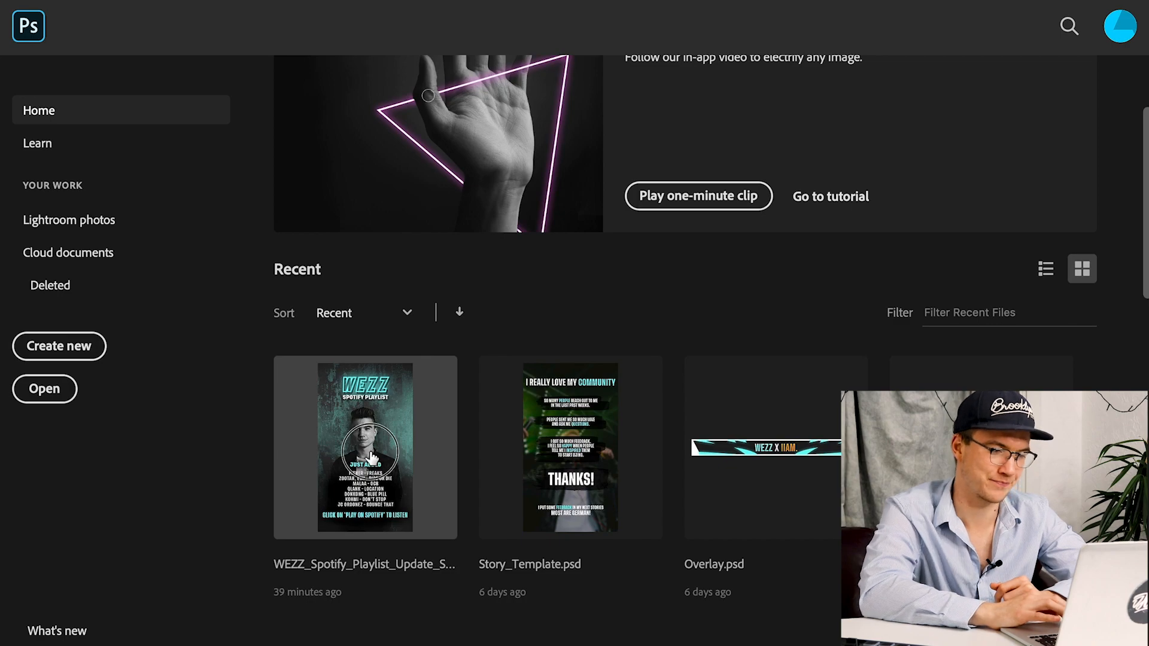
Step: Open the recent file WEZZ_Spotify_Playlist_Update_Story.psd and collapse the Body layer group
left_click(373, 461)
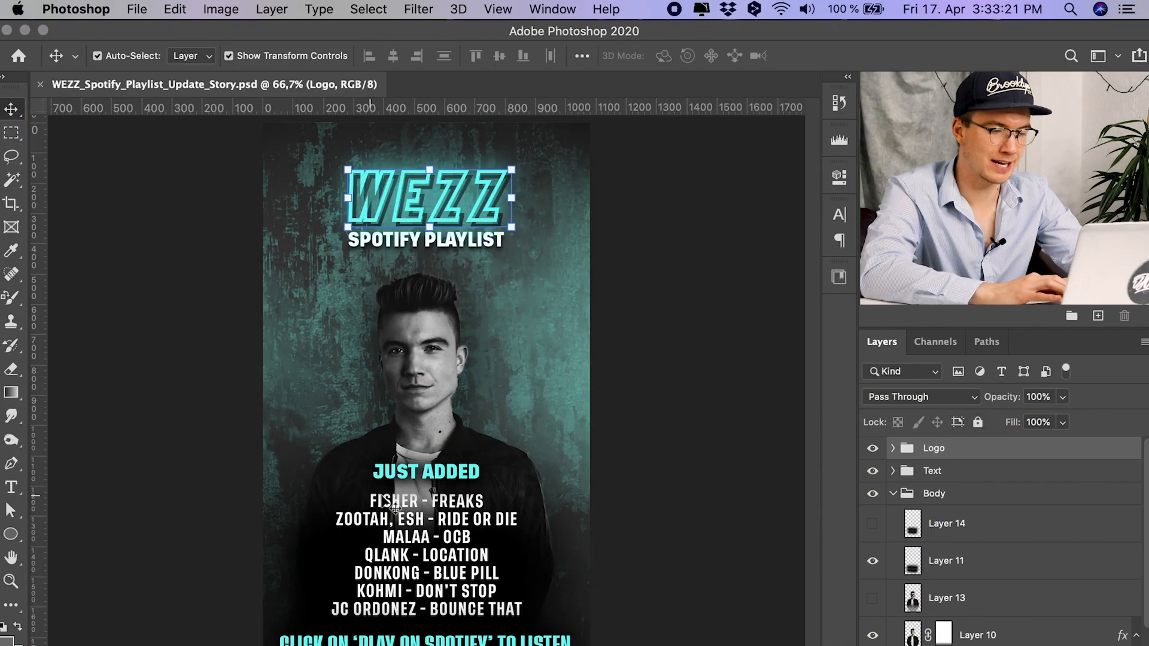
left_click(893, 495)
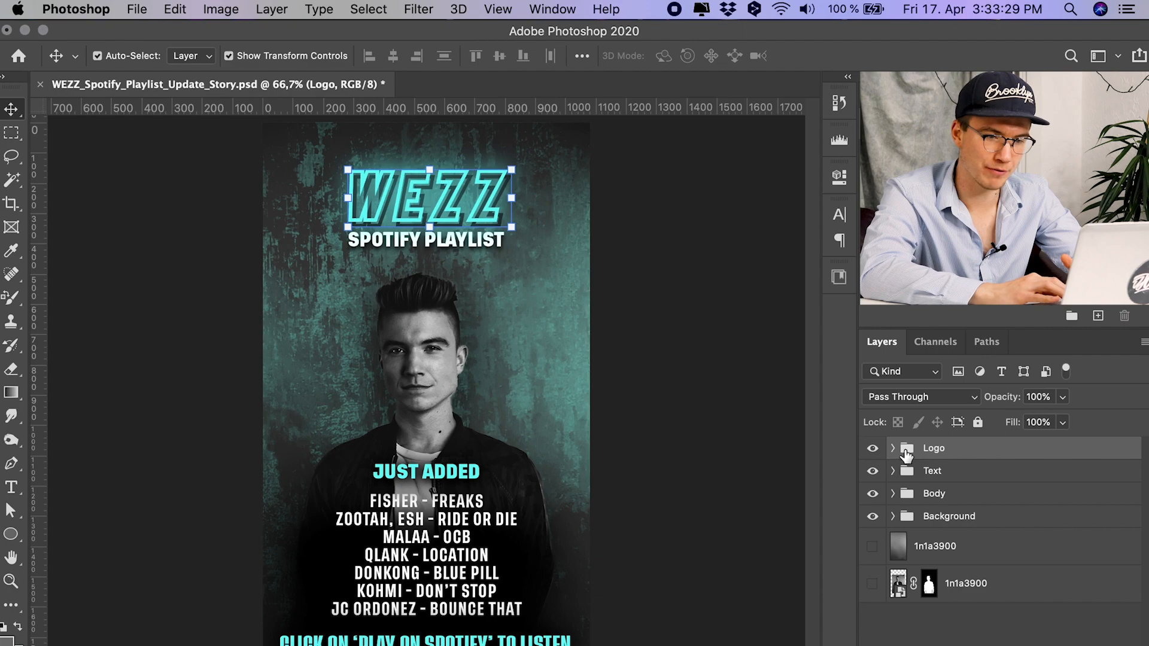
Step: Hide and reshow the Logo group and the Text group to check what each one contributes to the story design
left_click(872, 448)
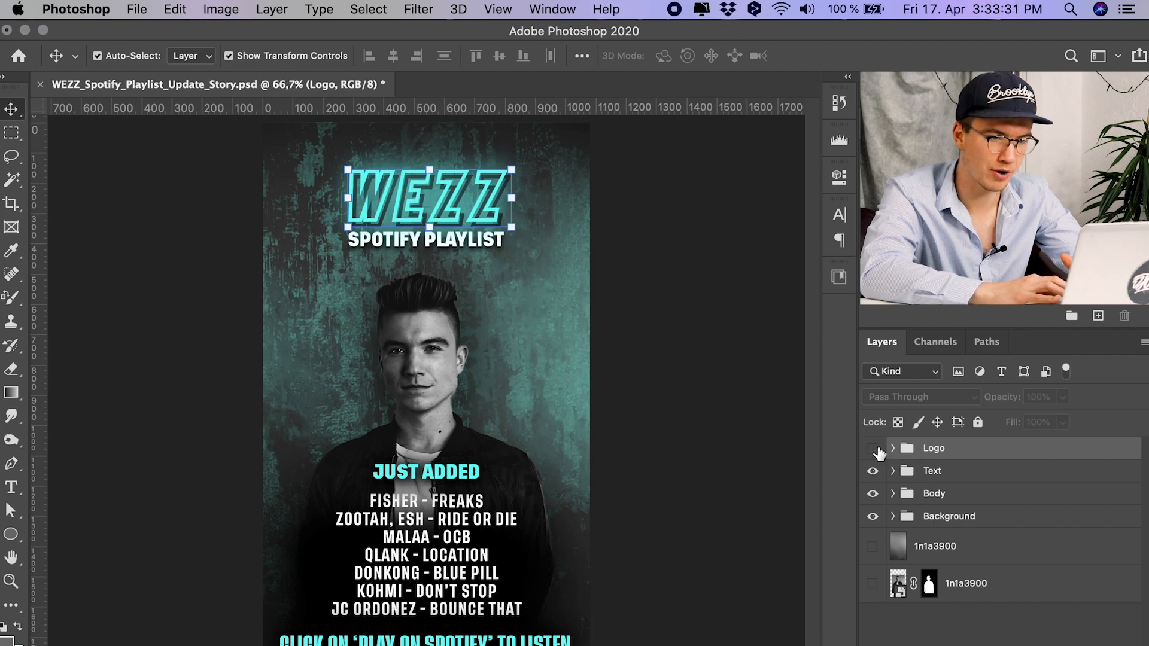
left_click(872, 448)
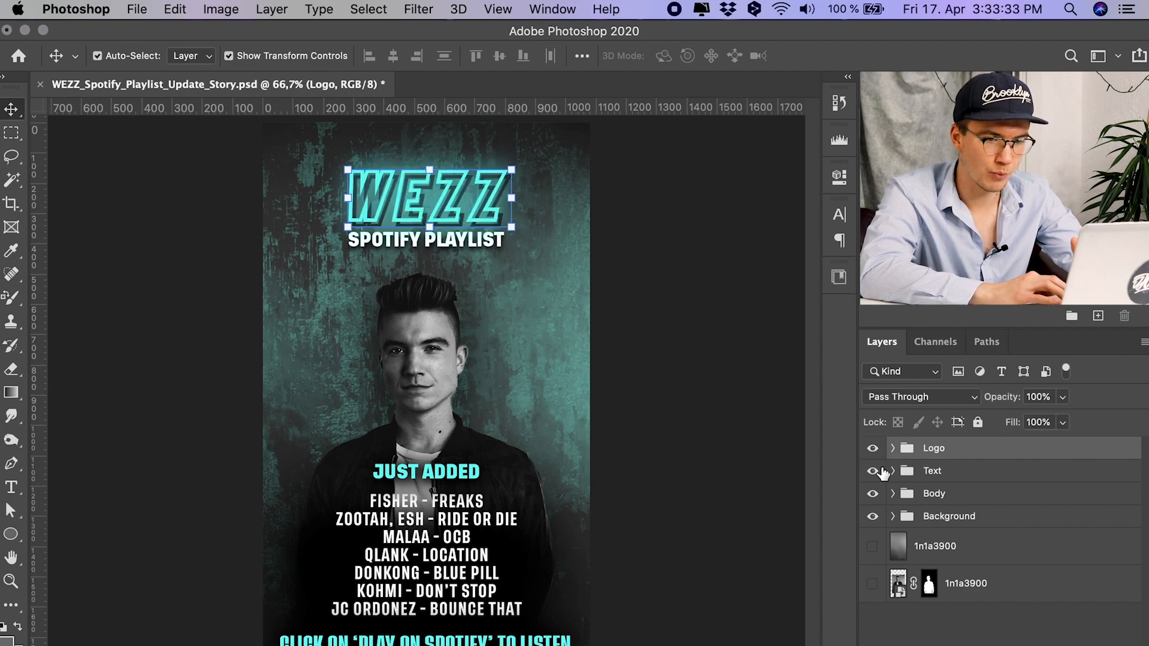
left_click(873, 472)
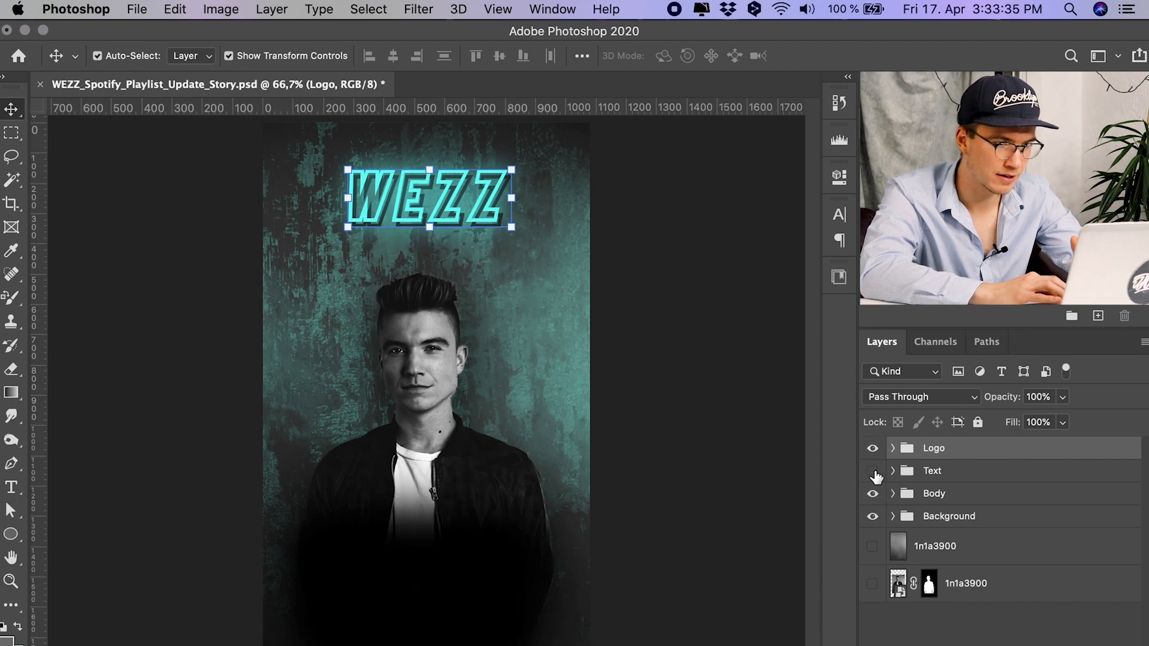
left_click(873, 472)
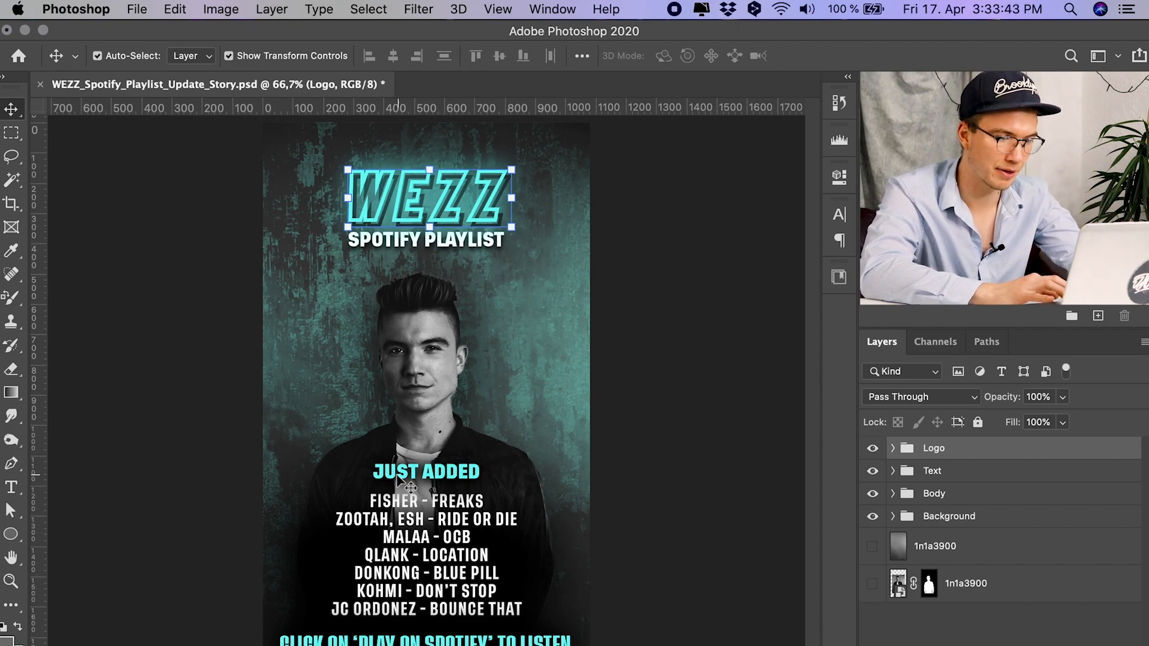
Step: Expand the Text group and hide and reshow its JUST ADDED text layer to inspect it
left_click(892, 470)
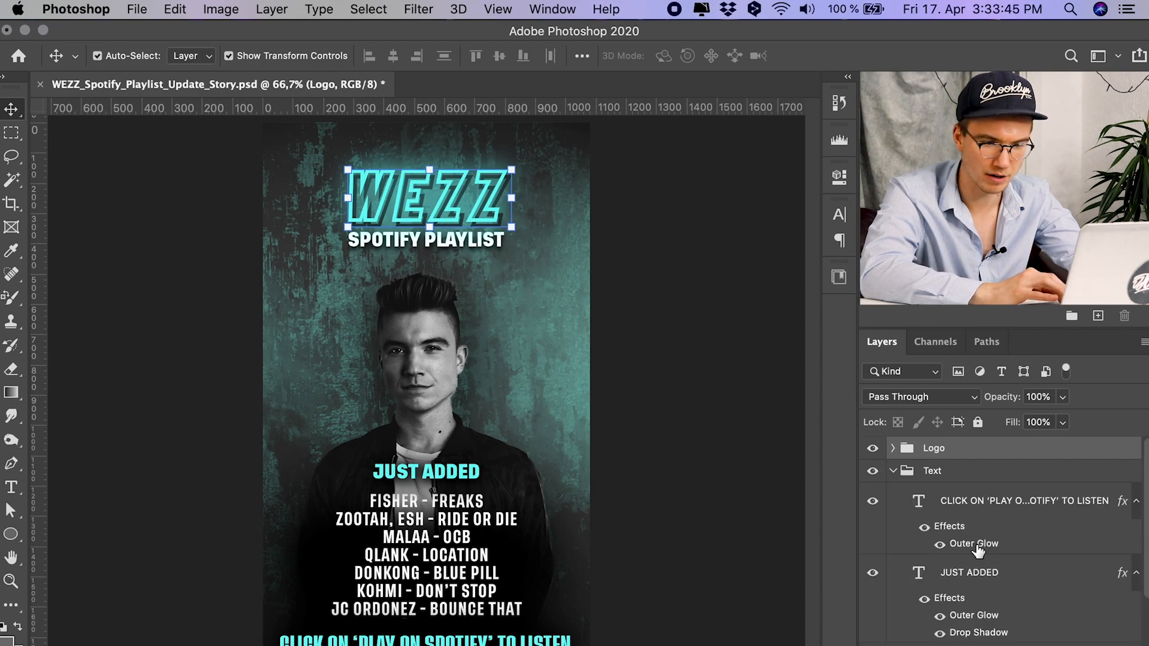
scroll(977, 549, "down", 2)
scroll(977, 549, "up", 1)
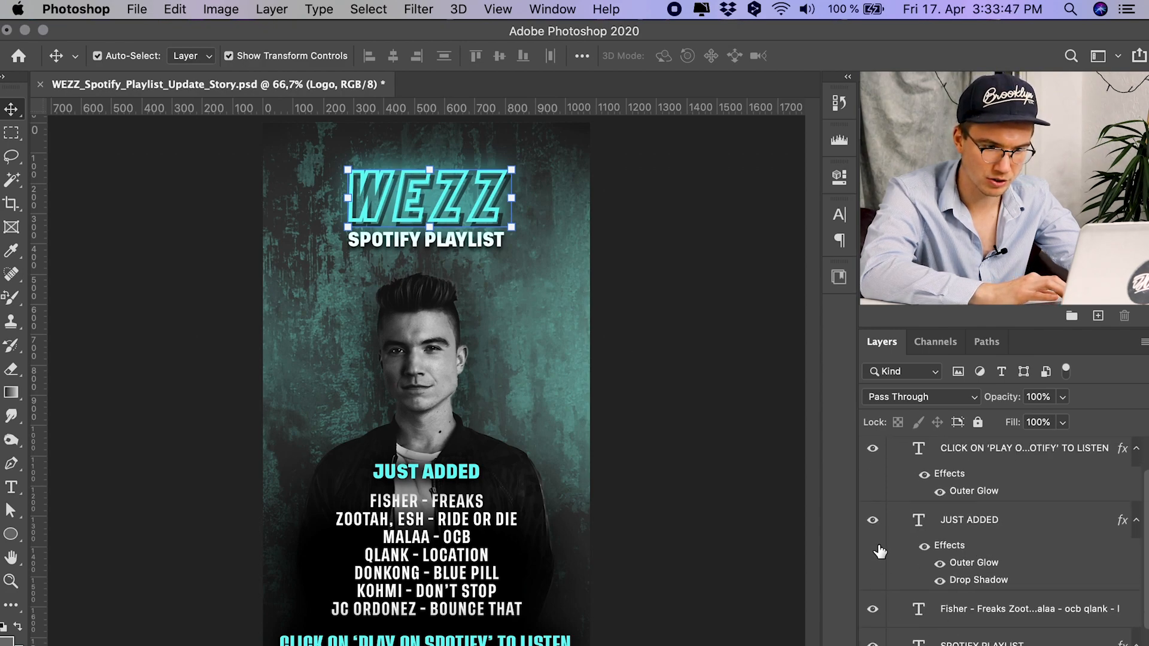
left_click(871, 522)
left_click(872, 520)
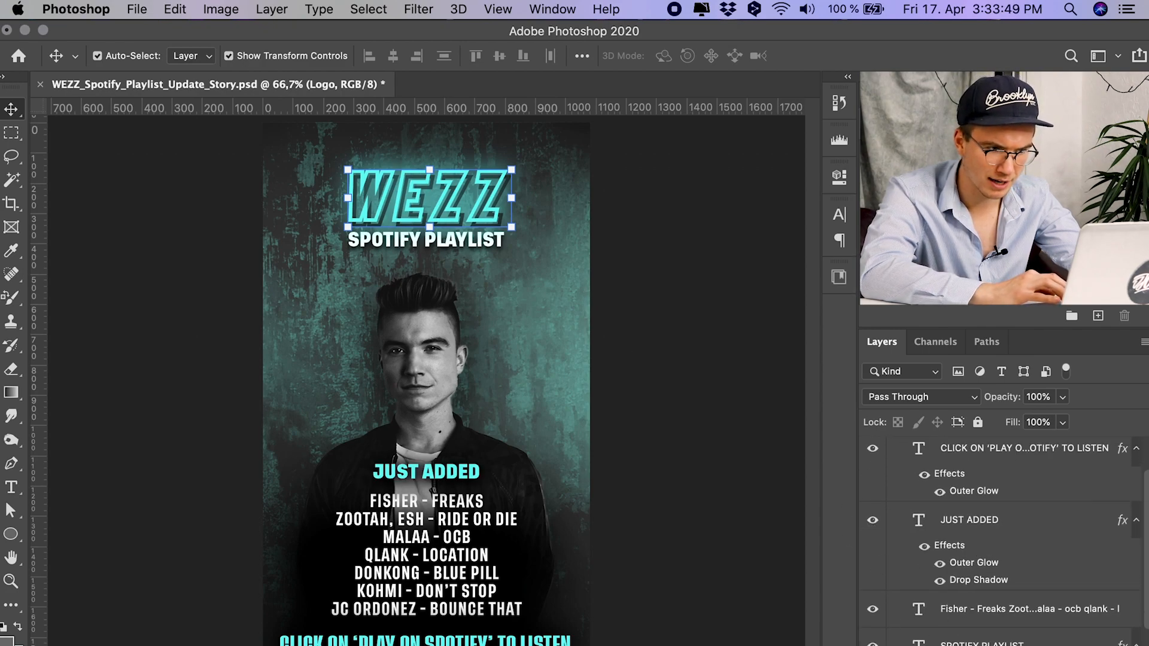
left_click(872, 644)
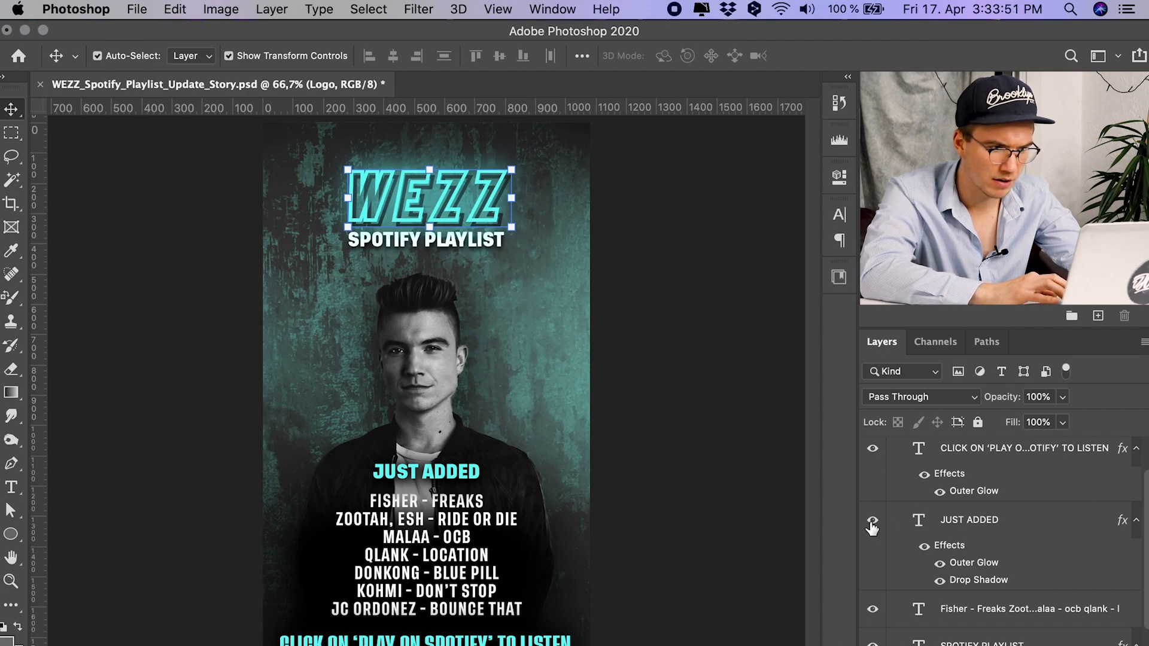
Step: Hide and reshow the call-to-action and track list text layers to inspect them, and collapse the Text group
scroll(884, 472, "up", 1)
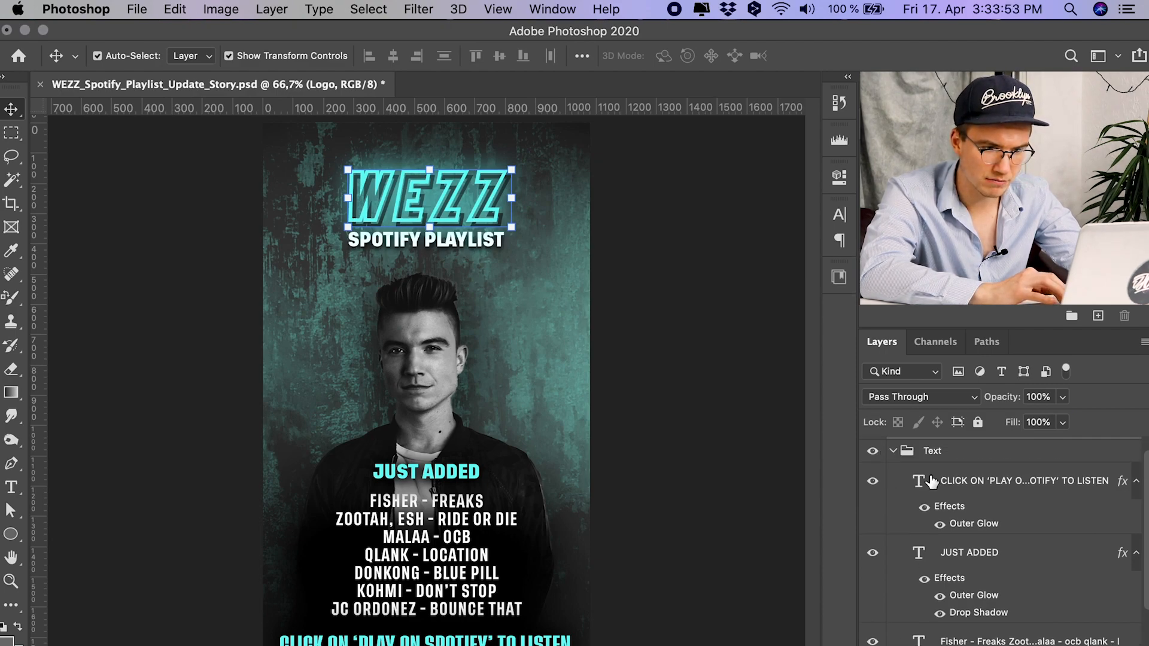
left_click(873, 484)
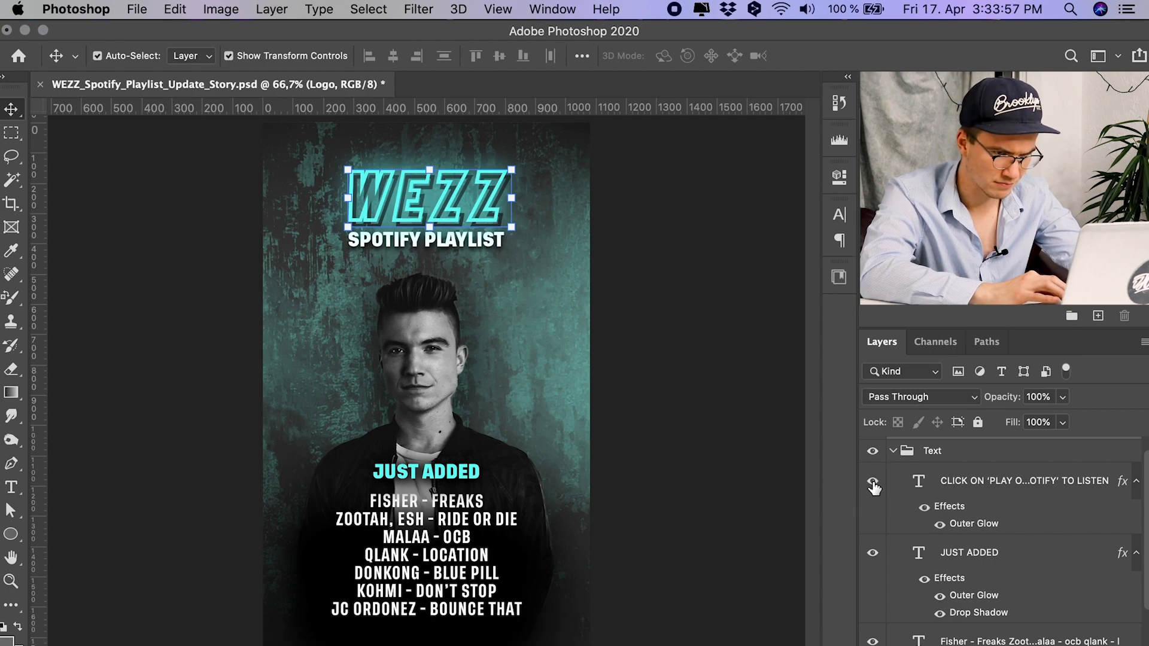
left_click(873, 484)
scroll(873, 509, "down", 4)
left_click(874, 561)
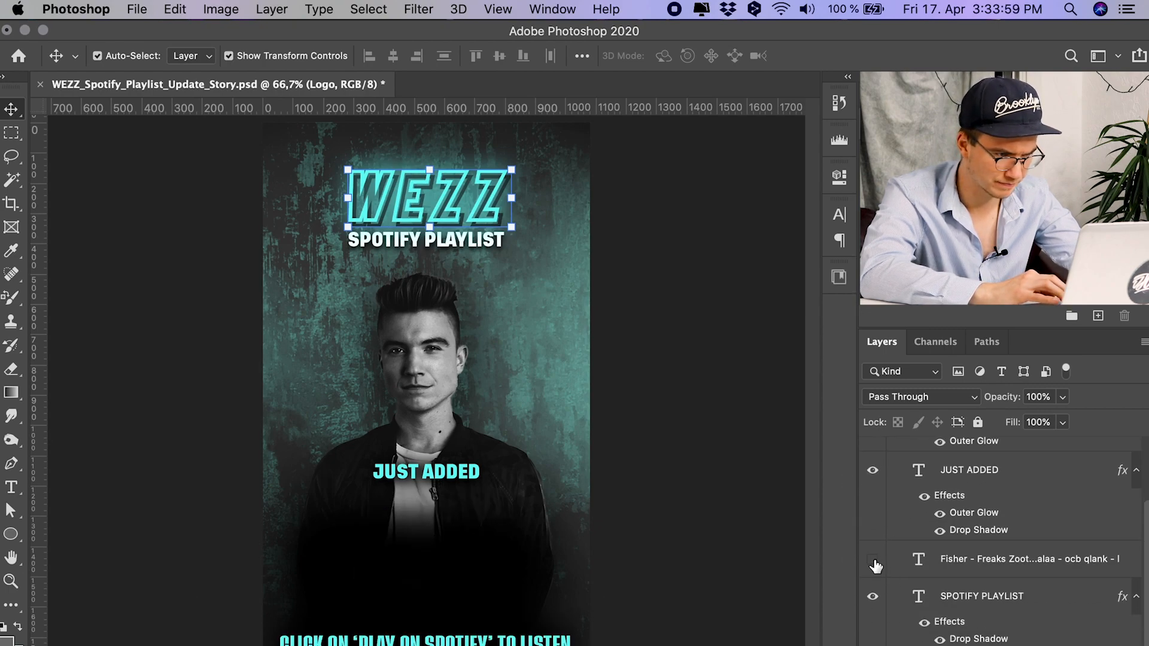
left_click(873, 560)
scroll(886, 539, "up", 3)
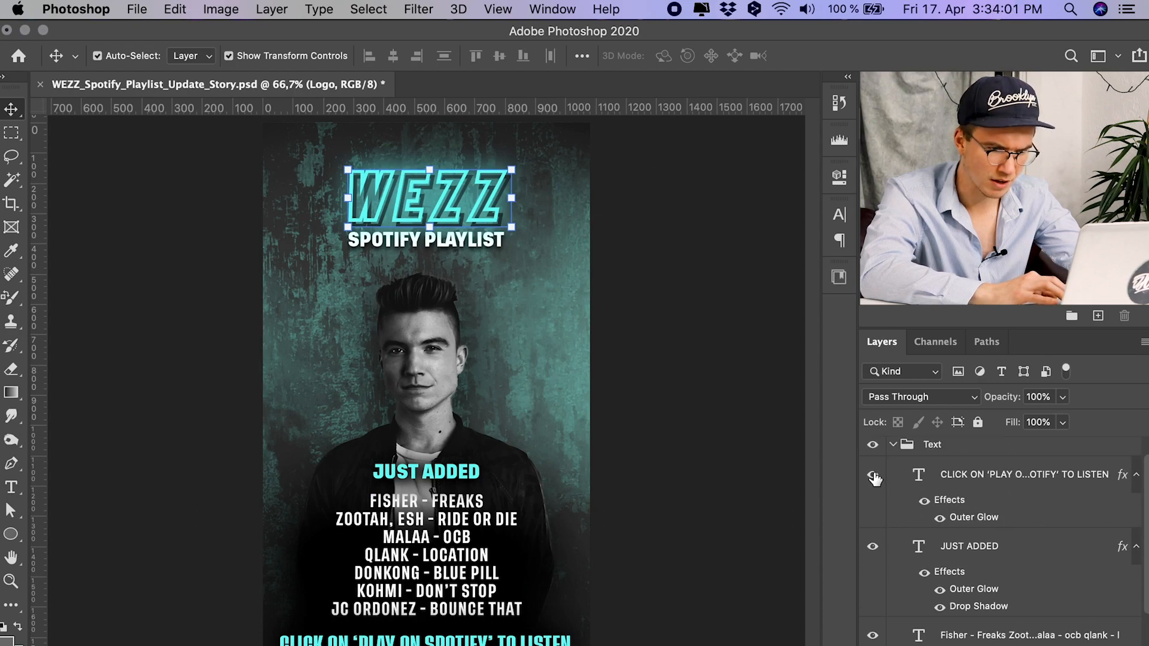
left_click(874, 476)
left_click(874, 476)
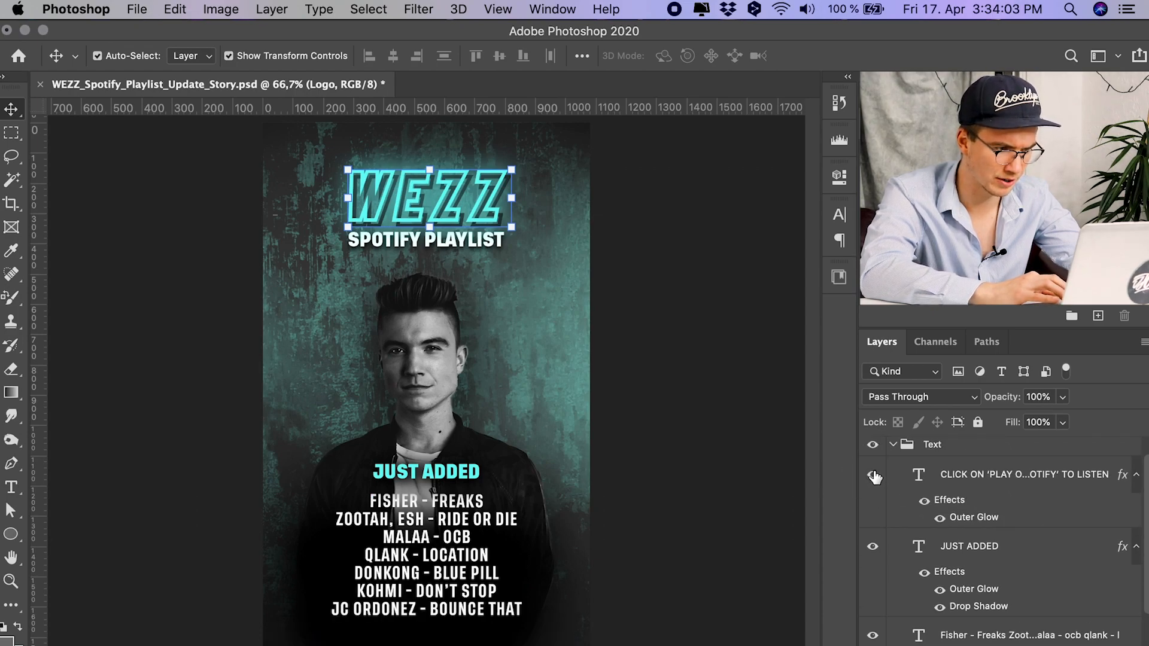
scroll(874, 478, "up", 2)
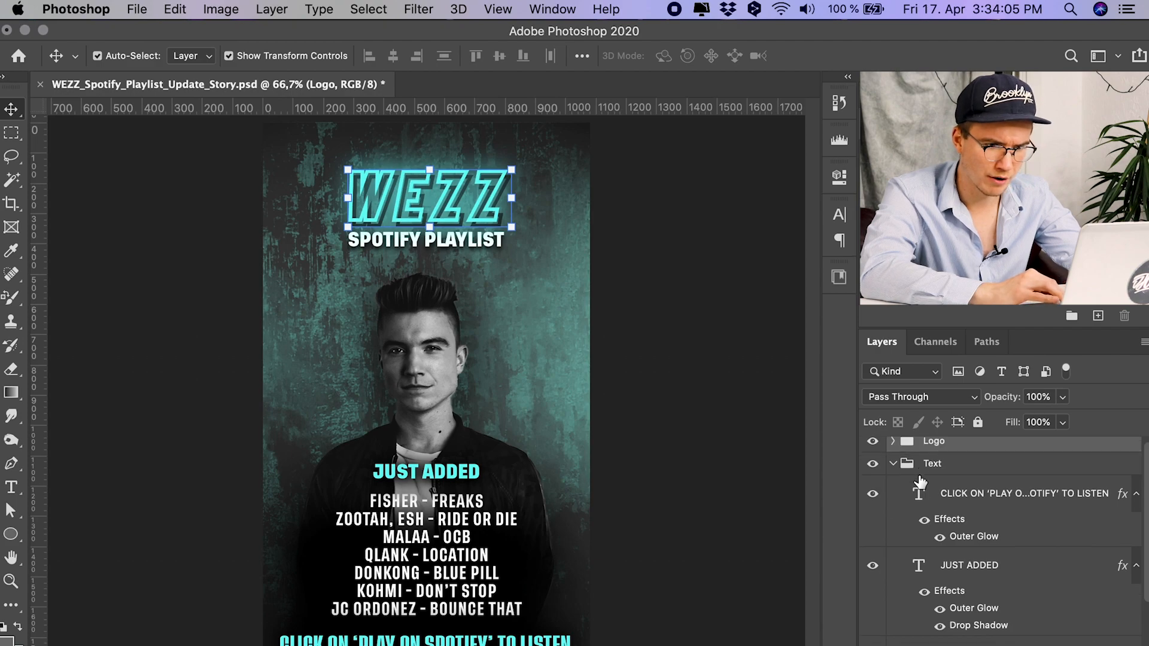
left_click(893, 471)
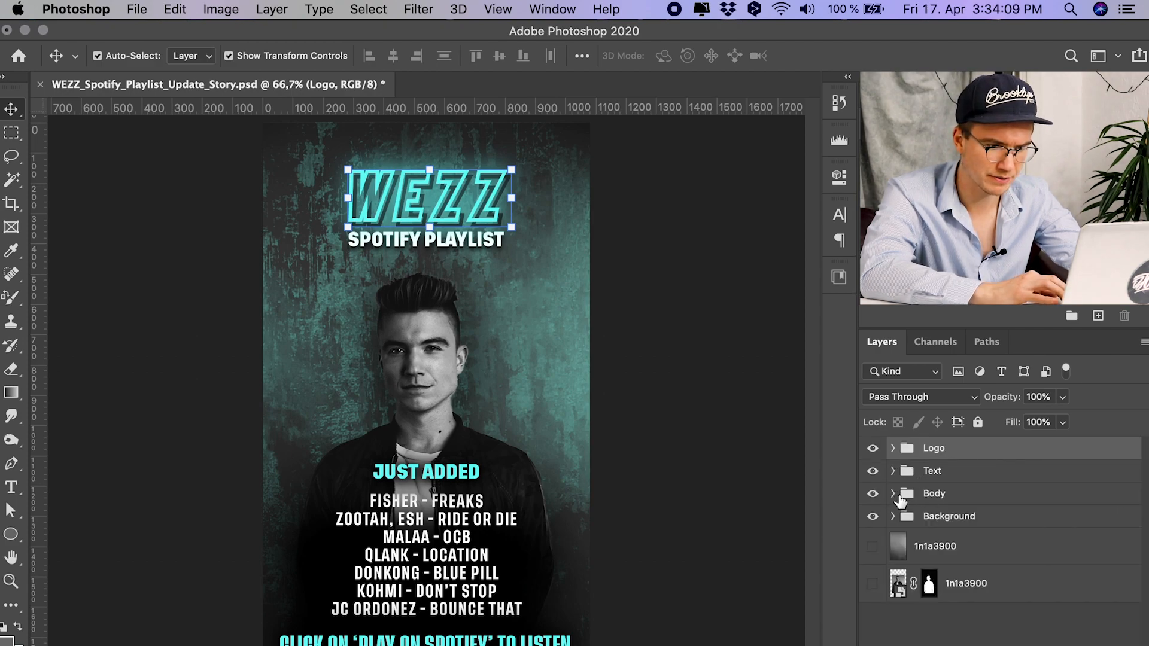
Step: Expand the Body group and hide and reshow the portrait on Layer 10 to inspect it
left_click(895, 495)
scroll(877, 622, "down", 2)
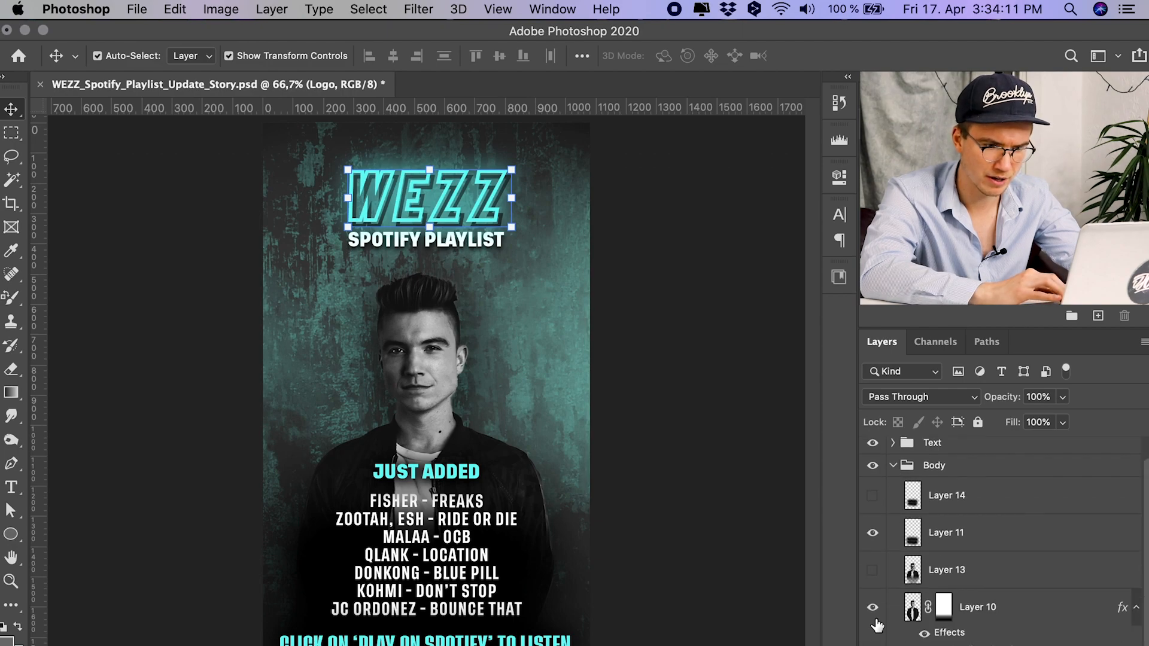
left_click(873, 608)
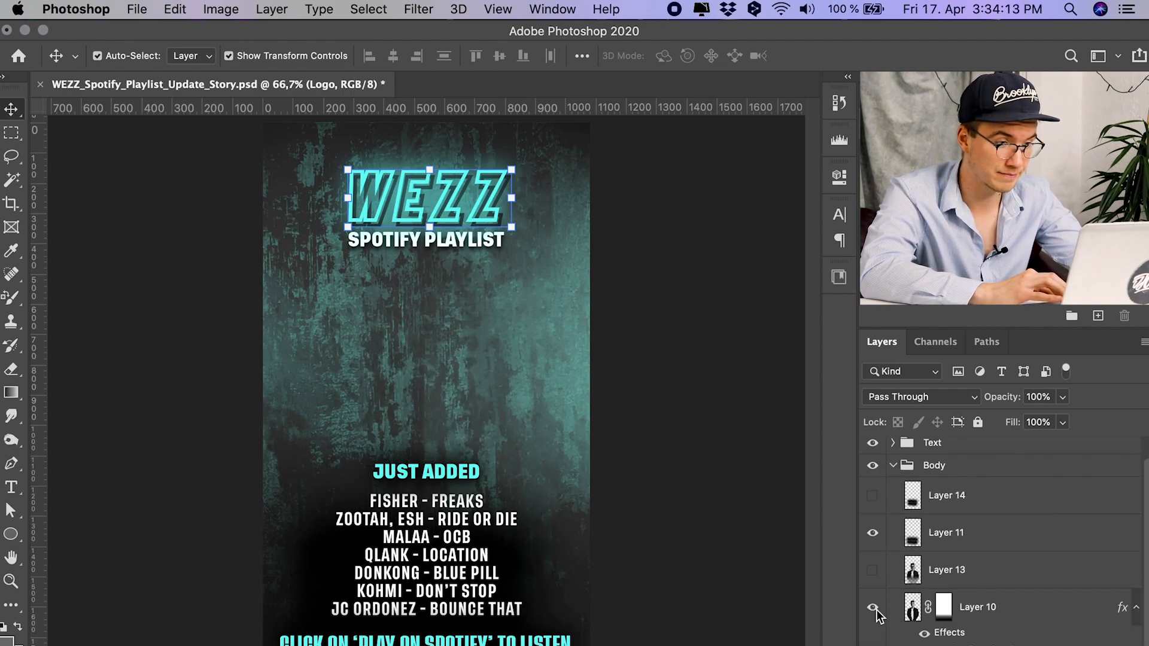
left_click(873, 608)
left_click(873, 608)
left_click(873, 608)
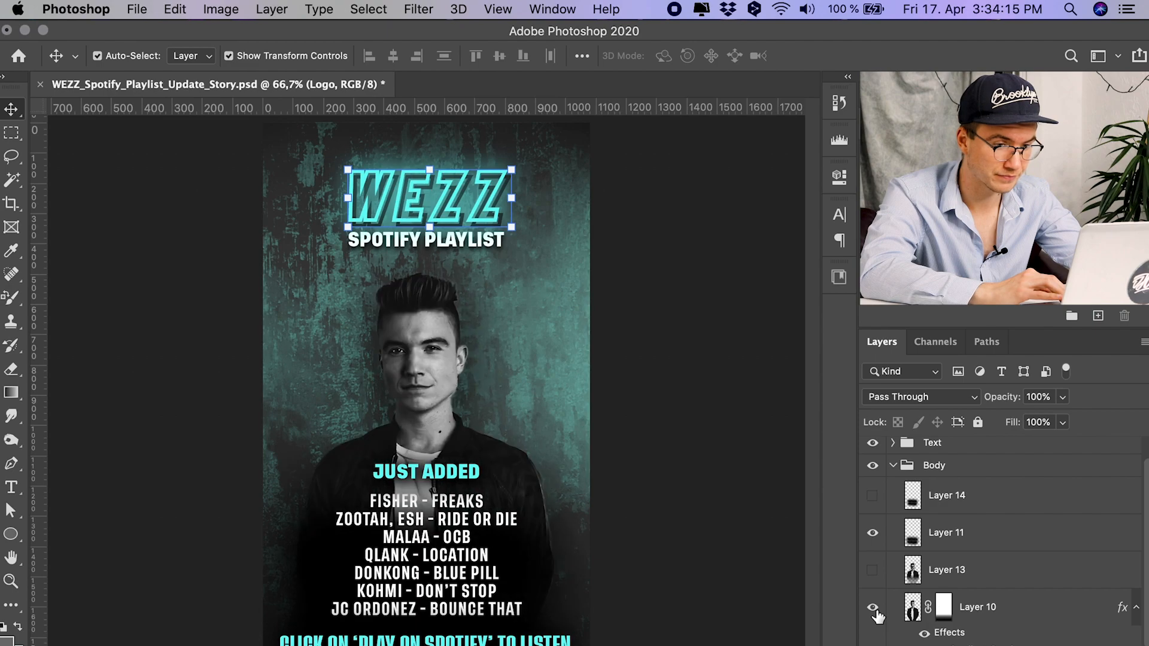
Step: Hide and reshow Layer 11 in the Body group to compare the track list's readability with and without the dark shade
left_click(874, 534)
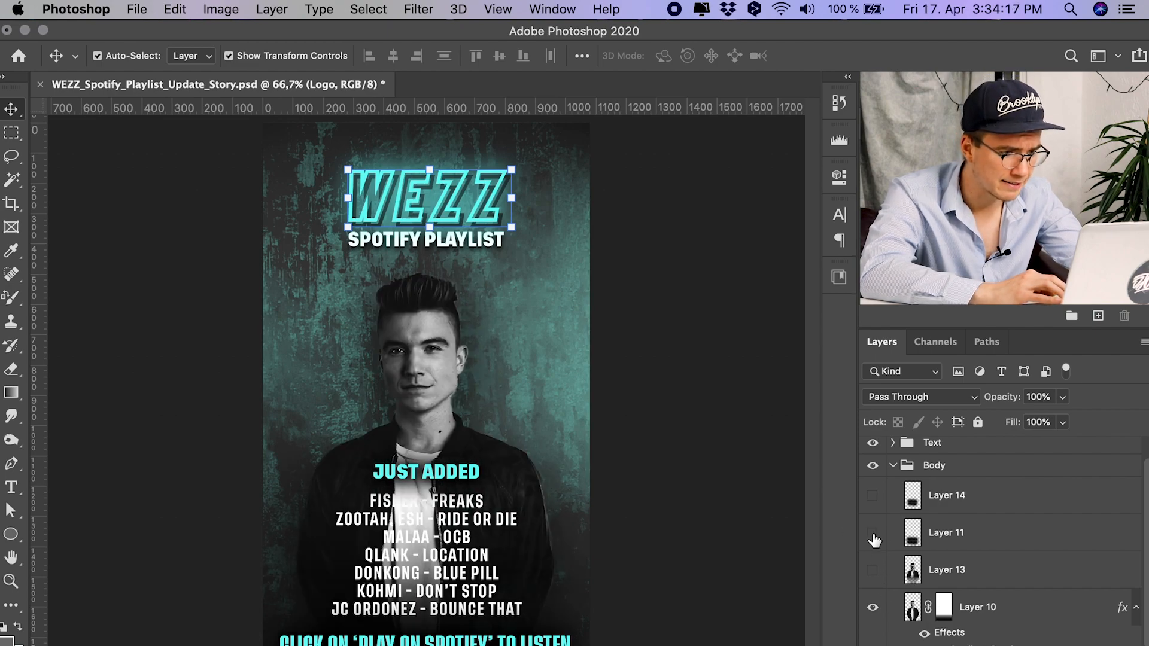
left_click(873, 533)
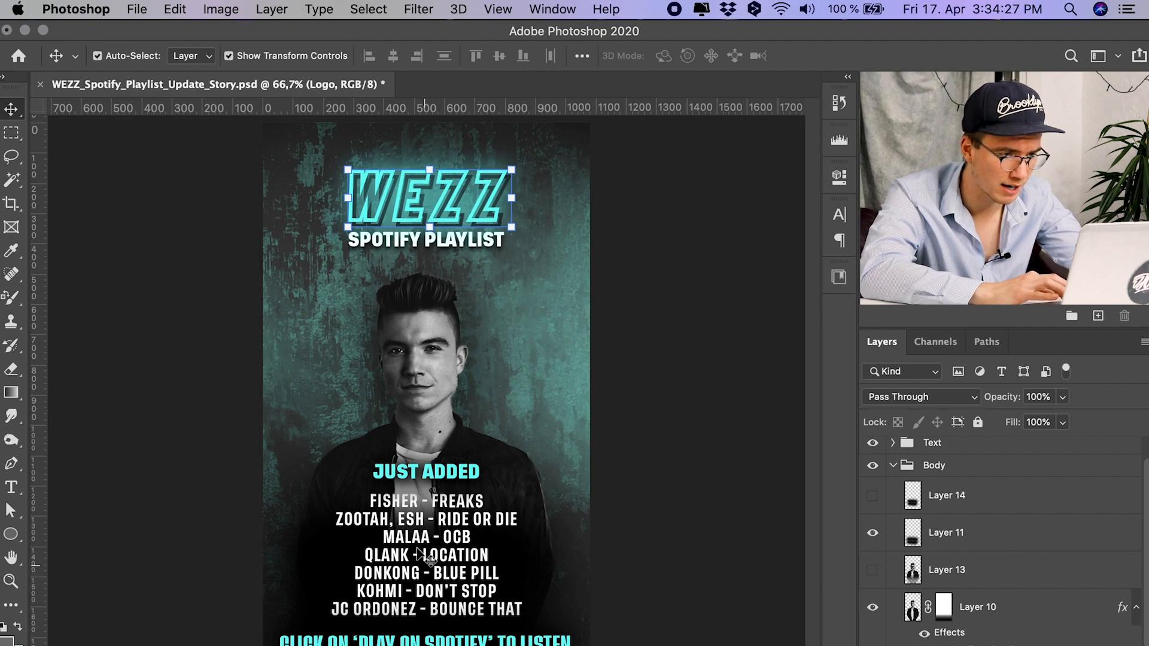
left_click(873, 534)
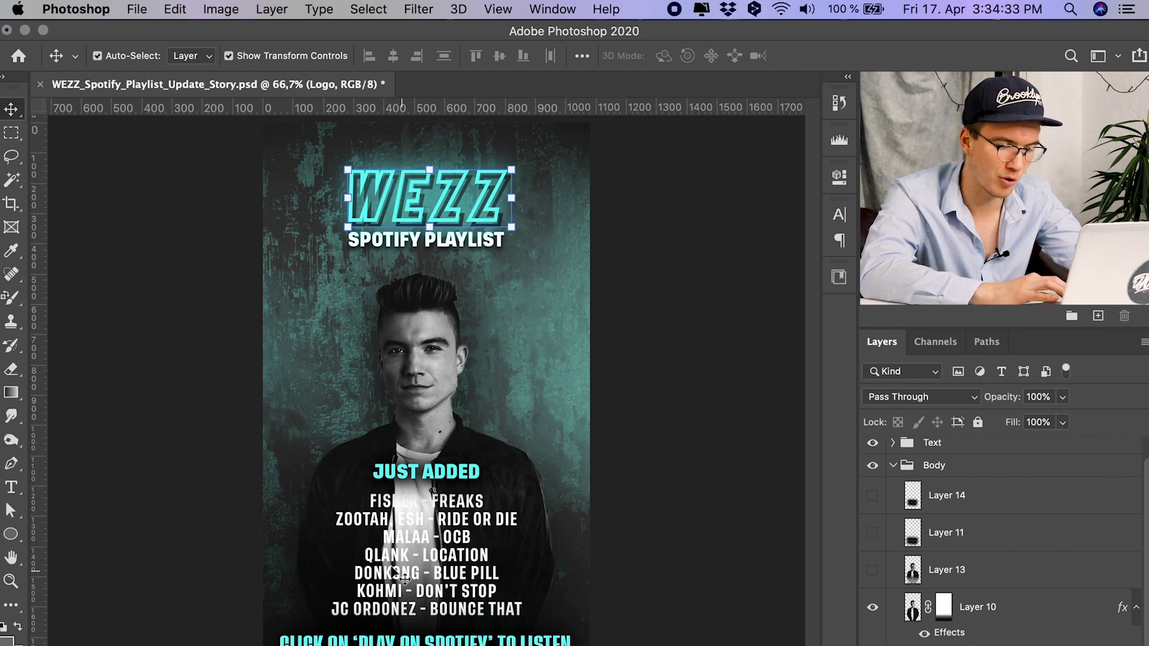
left_click(872, 532)
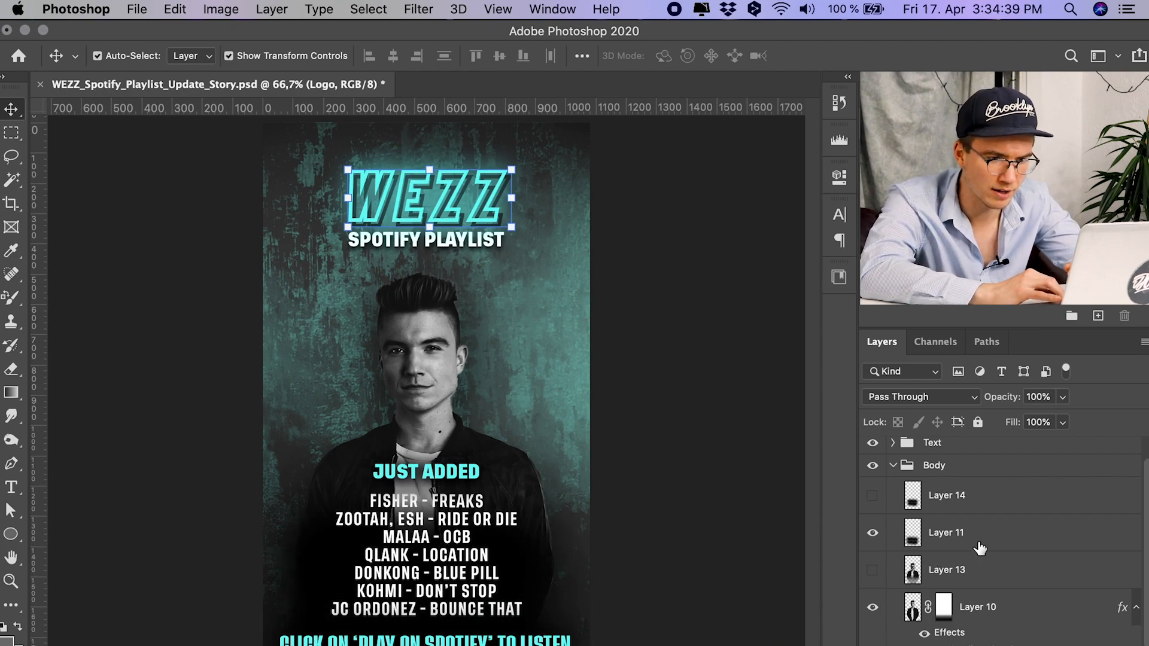
Step: Expand the Background group and hide and reshow its grunge texture layer to compare the backdrop with and without it
scroll(979, 548, "down", 1)
scroll(986, 542, "down", 1)
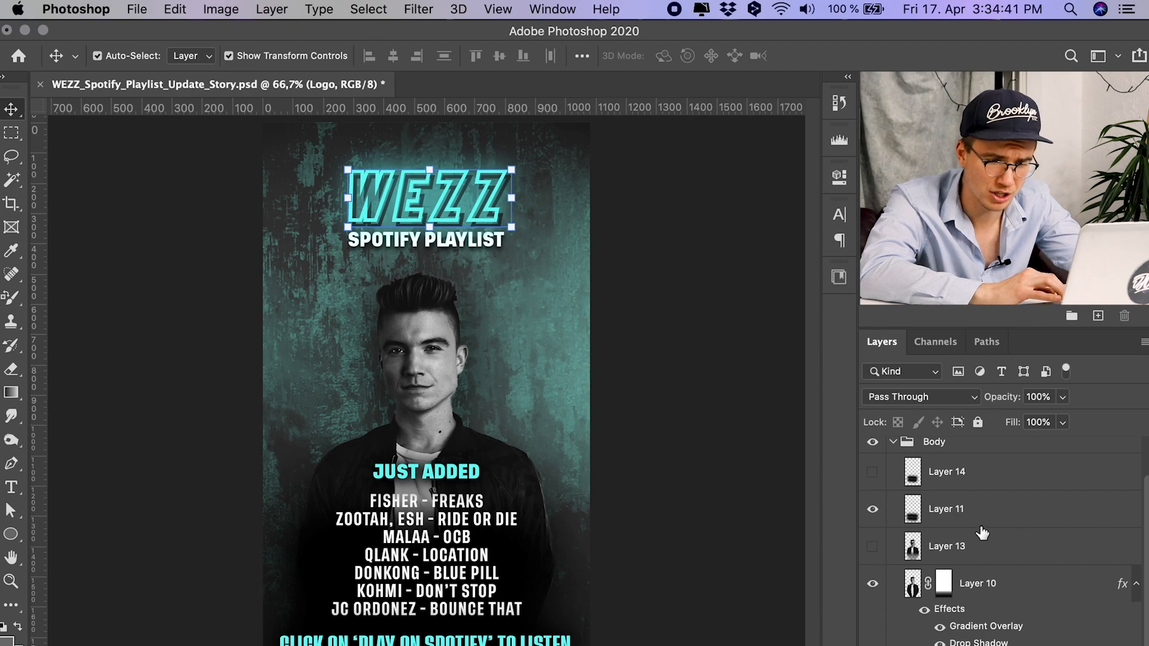
scroll(981, 533, "down", 4)
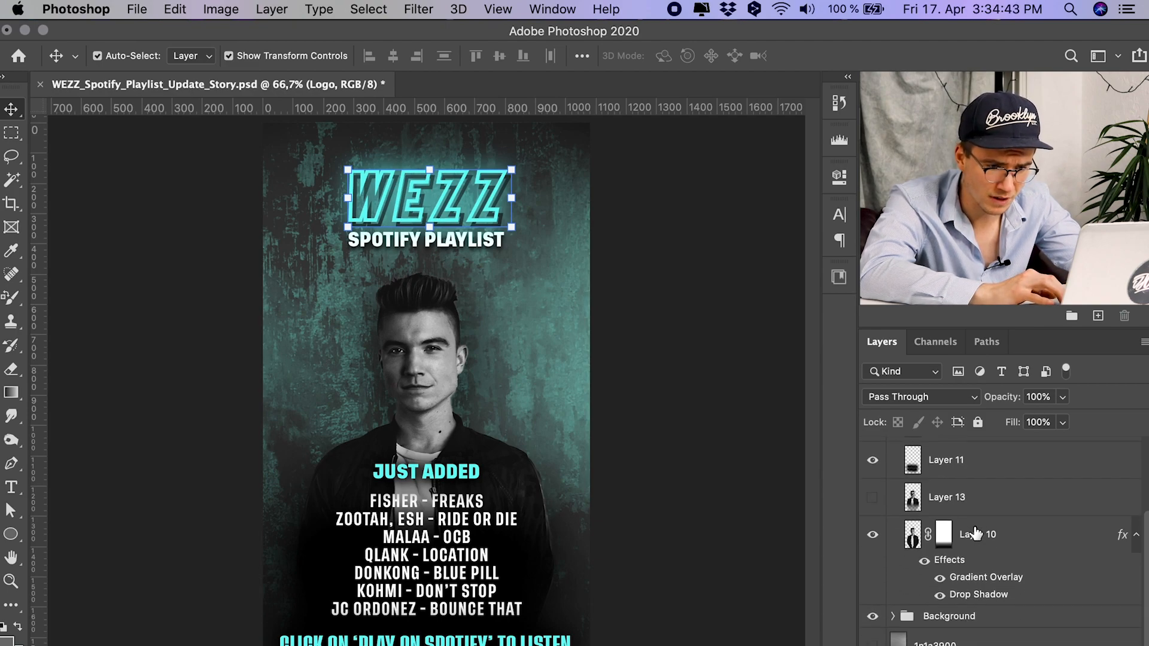
left_click(897, 621)
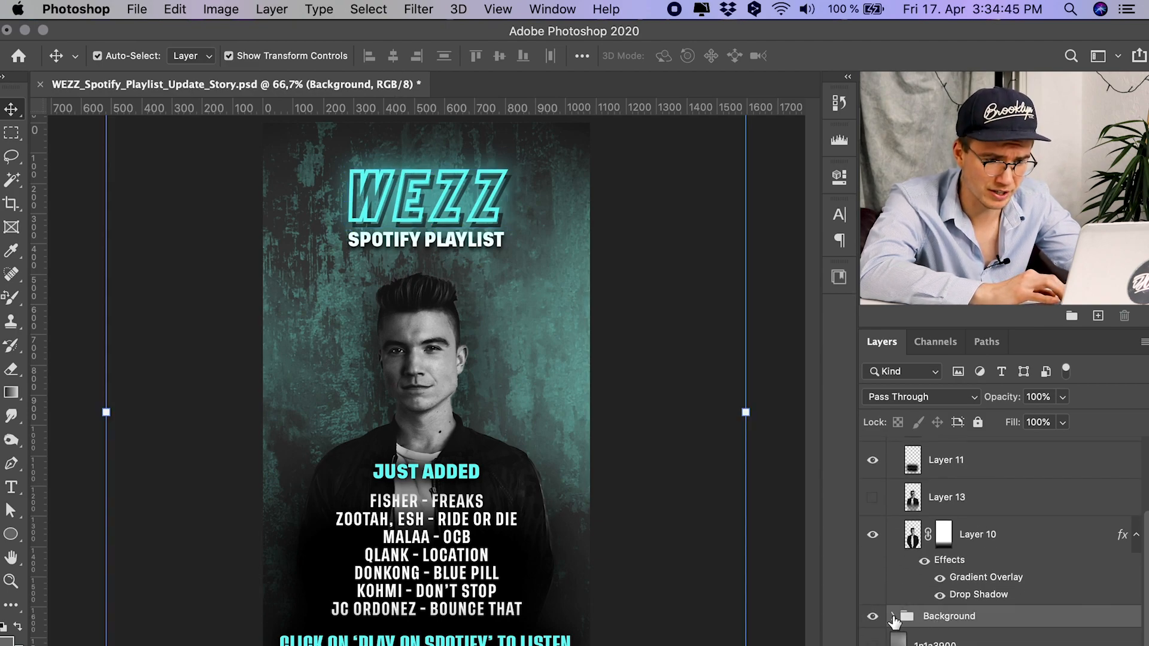
left_click(894, 620)
scroll(987, 609, "down", 10)
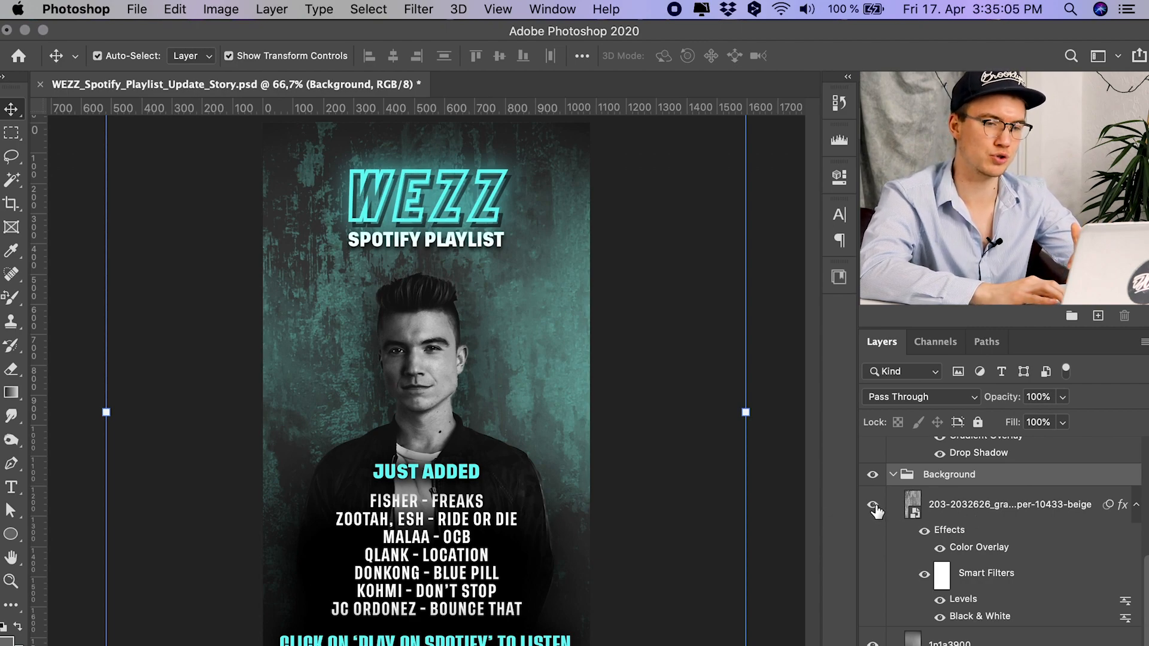
left_click(874, 507)
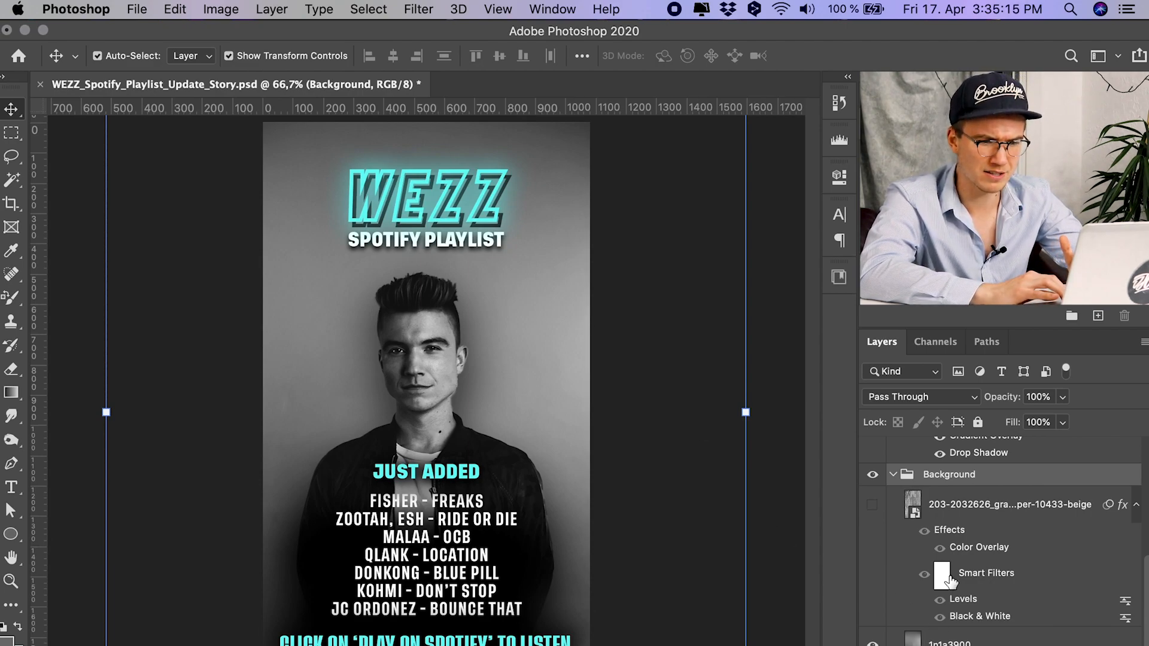
scroll(951, 581, "down", 2)
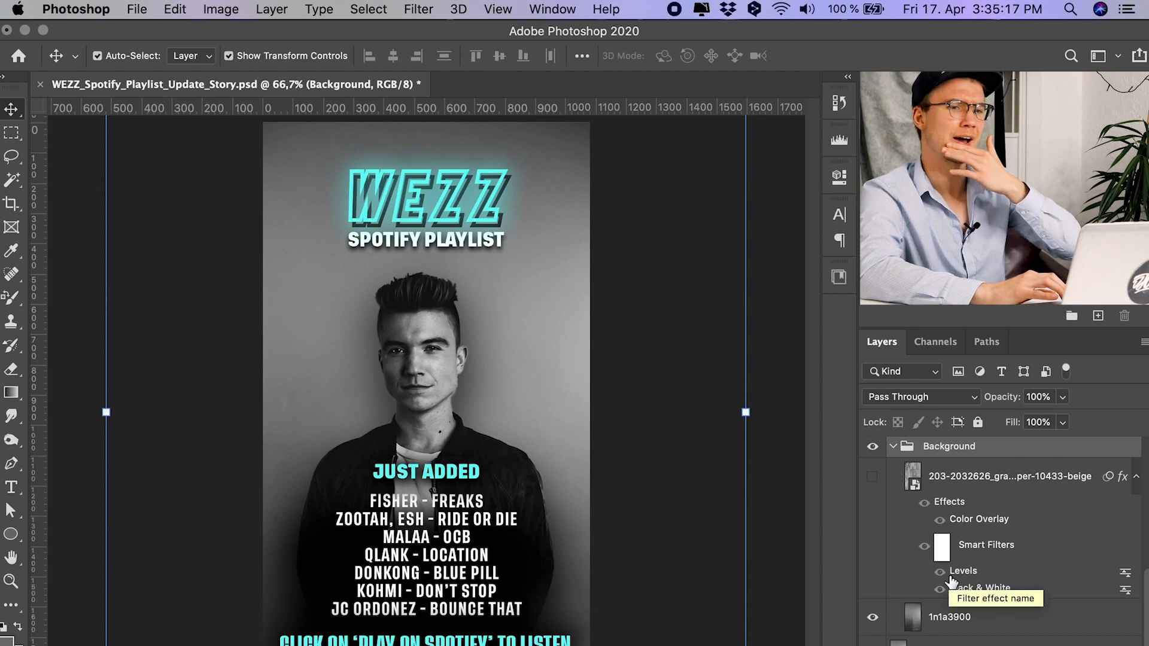
left_click(871, 479)
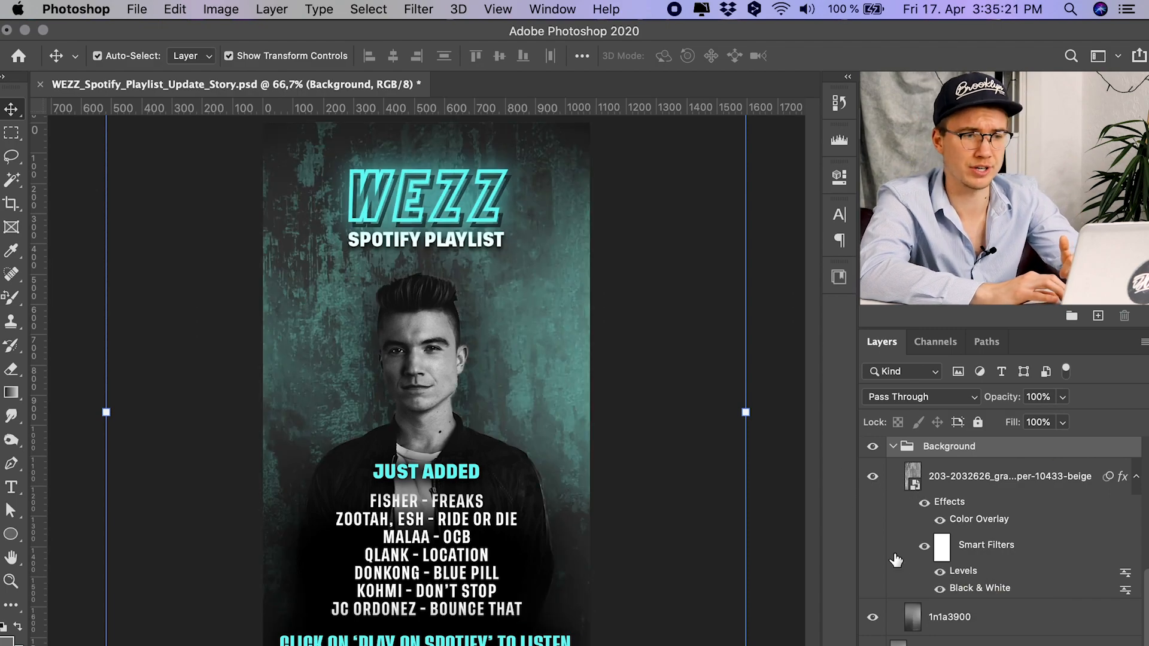
scroll(901, 571, "down", 1)
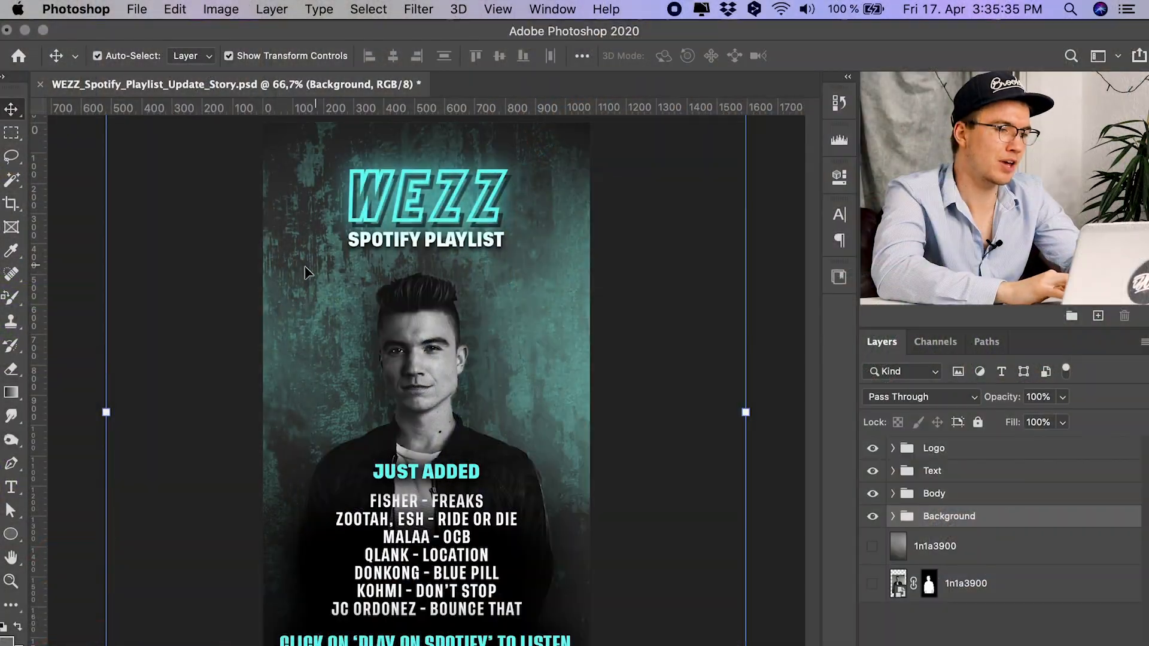
Step: Commit a Free Transform on the Background group at 100% scale and deselect all layers
key("super+t")
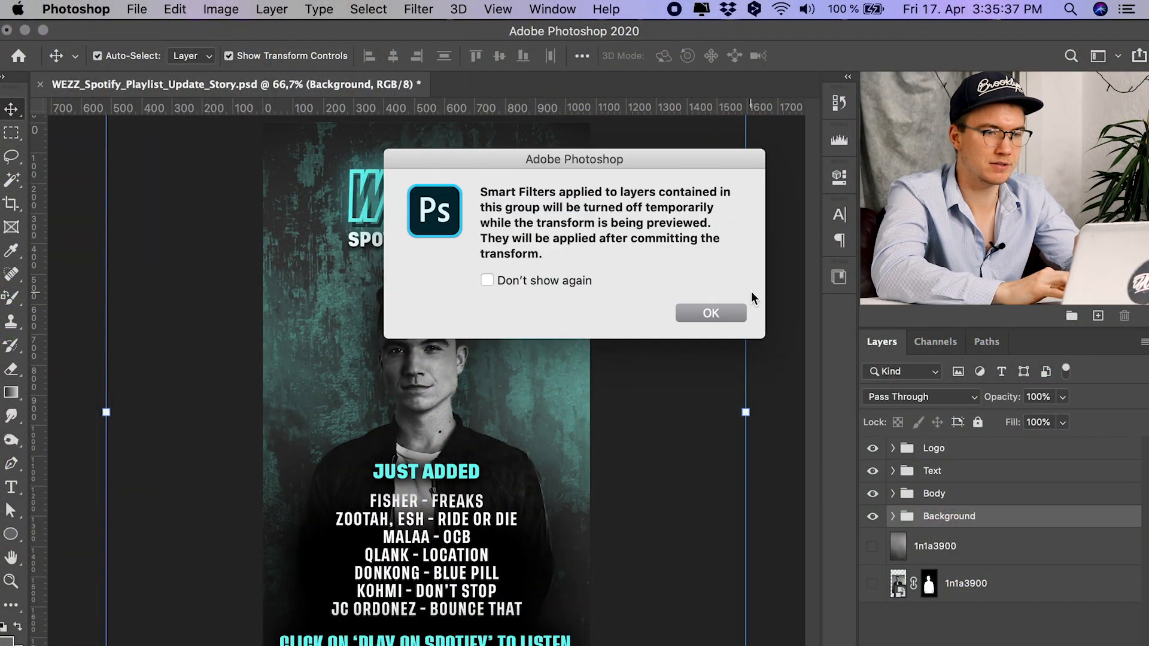
left_click(712, 312)
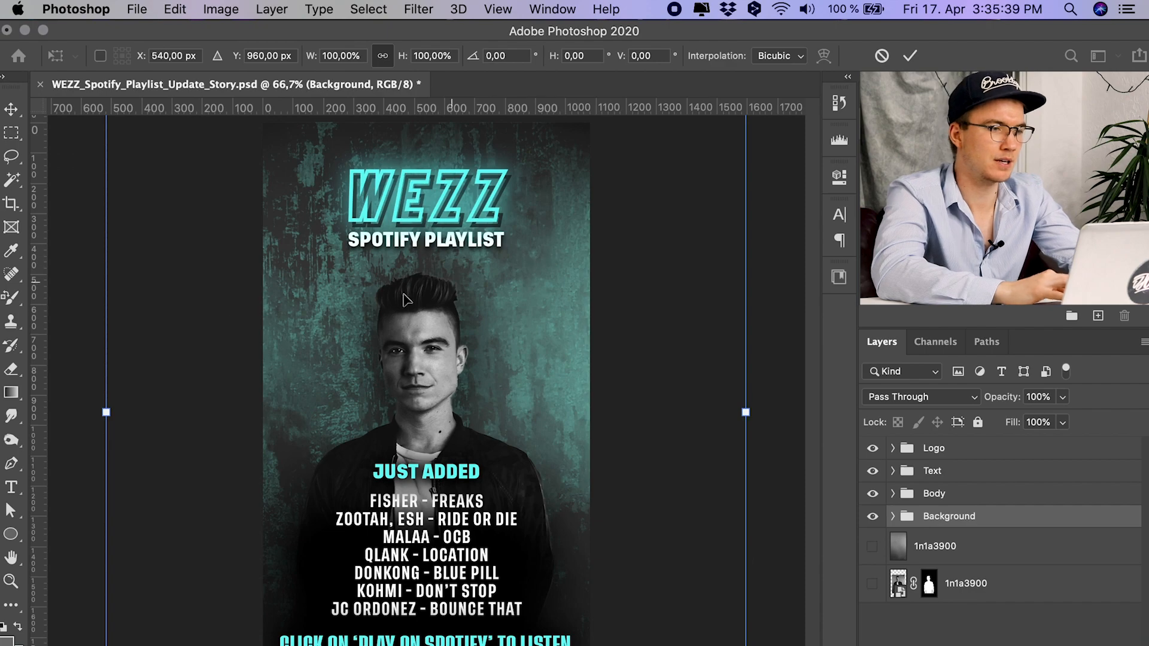
key("Return")
left_click(664, 473)
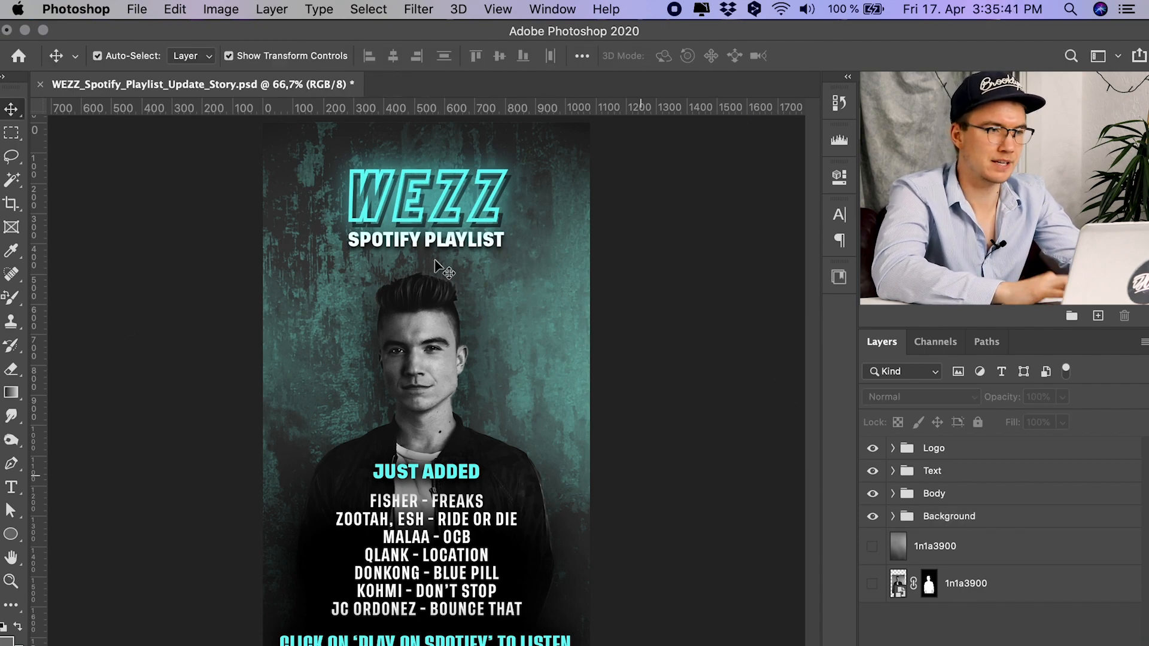
Step: Create a new 1080 x 1920 px RGB document at 72 ppi with a white background and unlock its Background layer
left_click(138, 10)
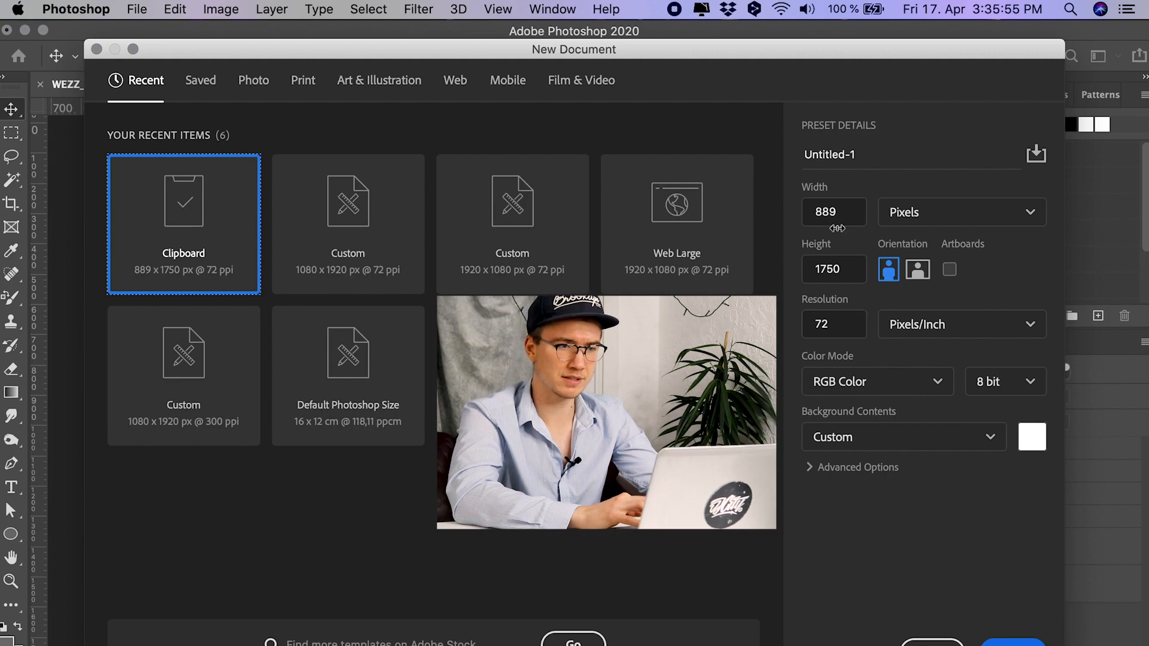
left_click(397, 247)
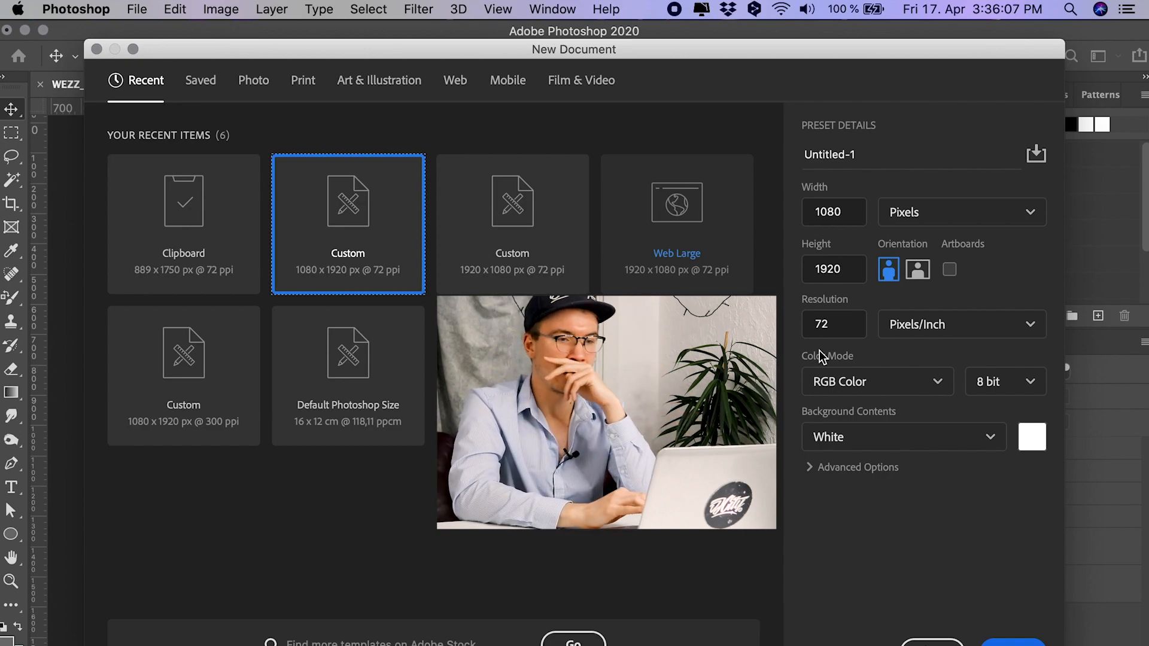
left_click(838, 325)
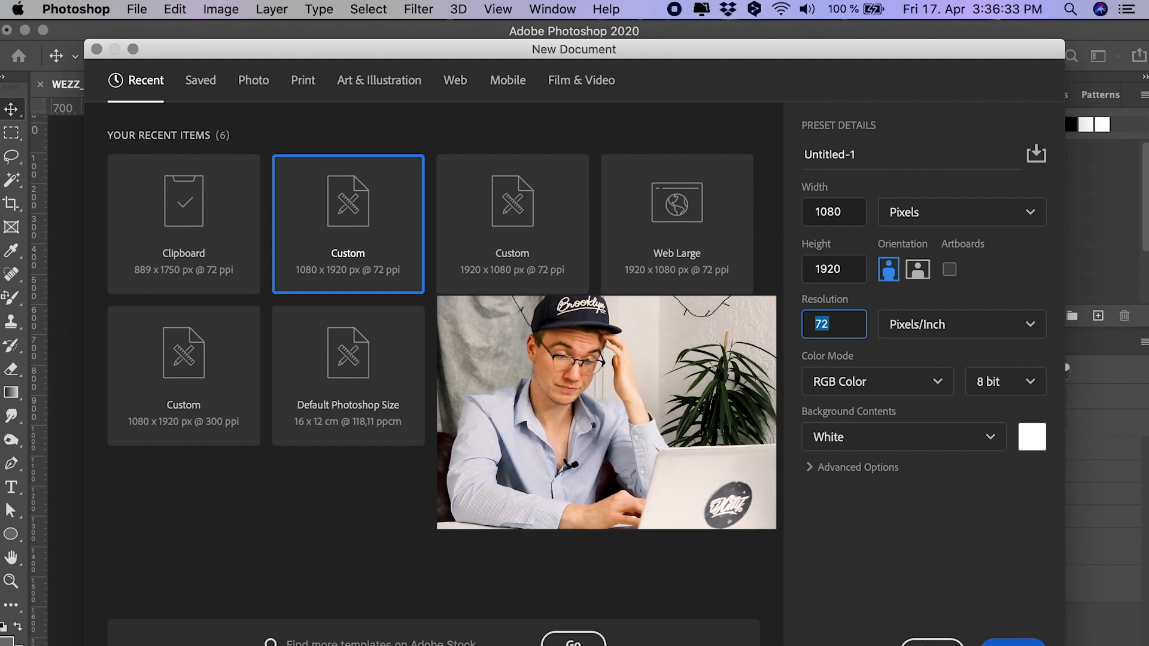
left_click(1017, 643)
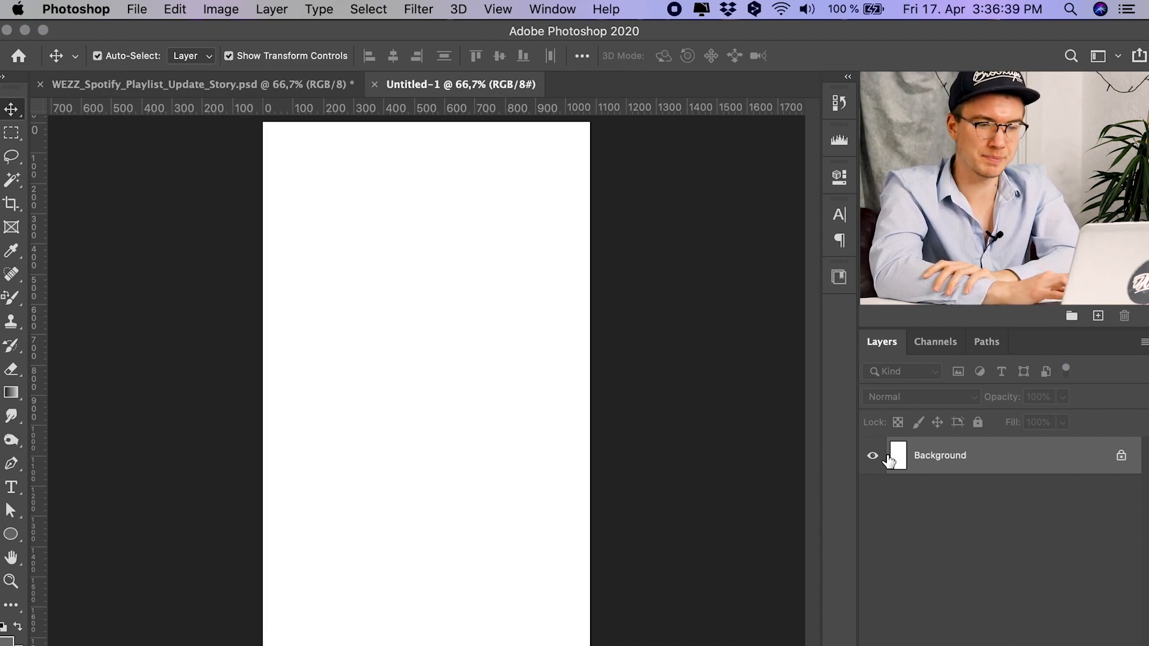
left_click(1121, 458)
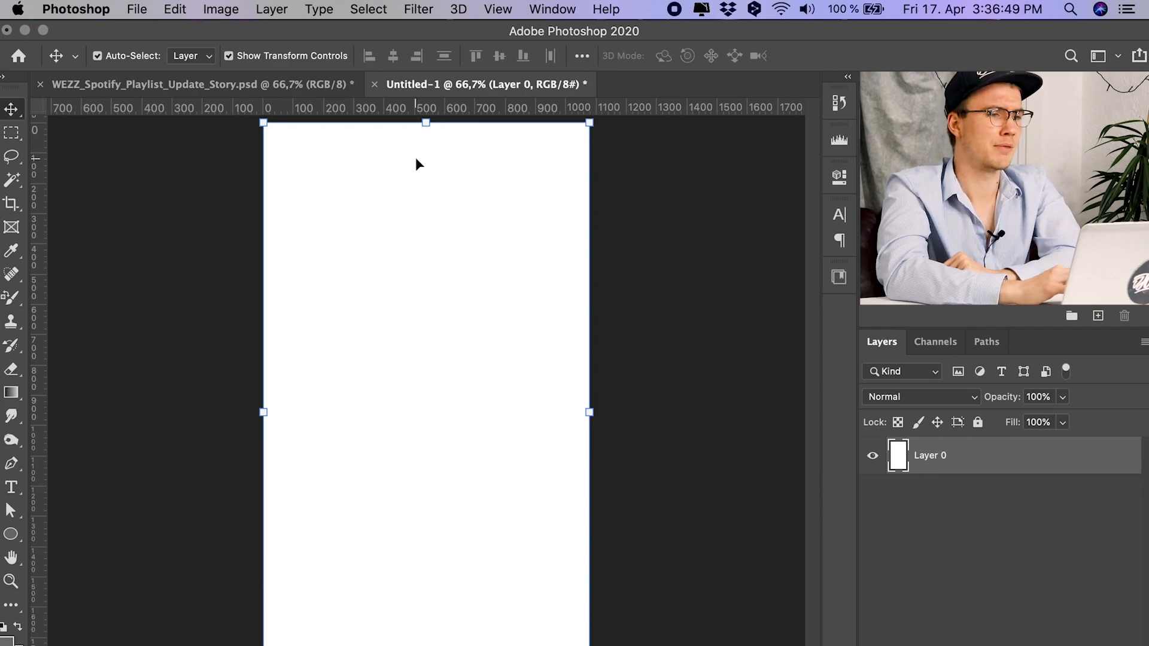
Step: Place 1n1a3900.JPG from the Photoshop Tutorial folder in Finder's Documents into the new document, close Finder's window and commit the placement
left_click(243, 91)
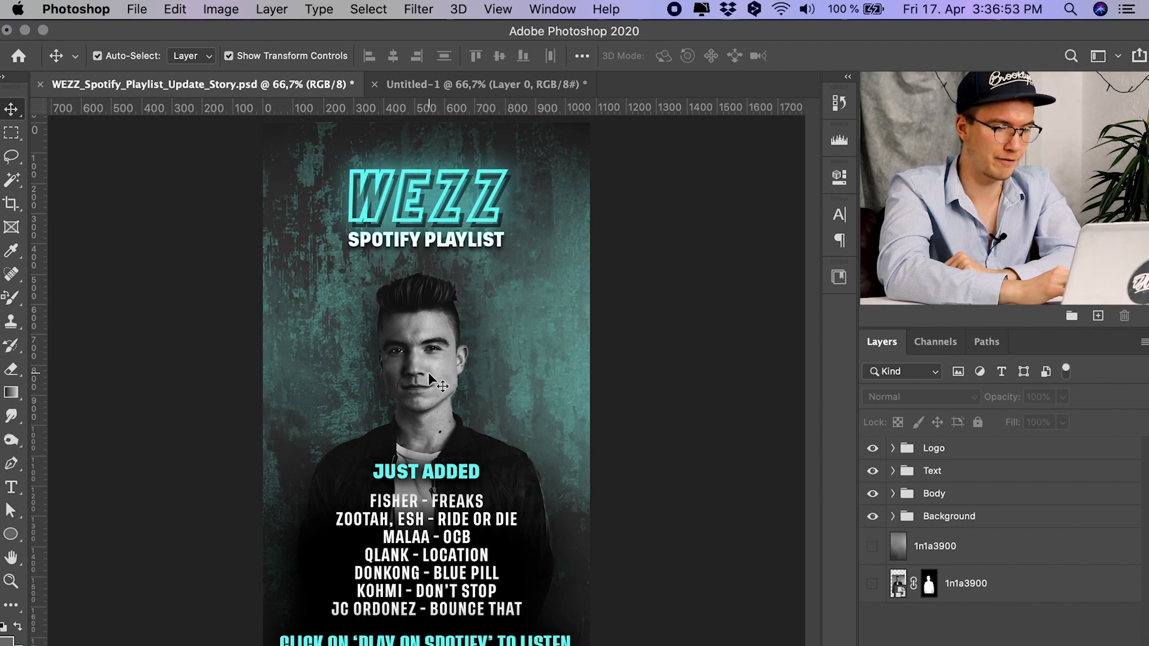
left_click(476, 83)
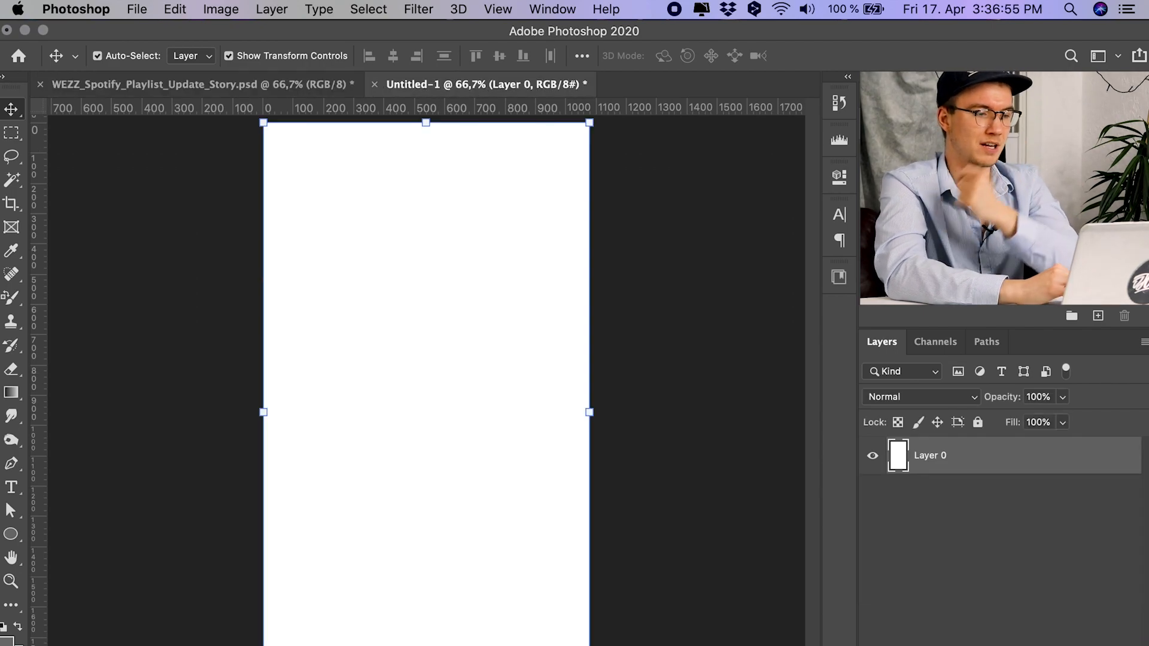
left_click(189, 638)
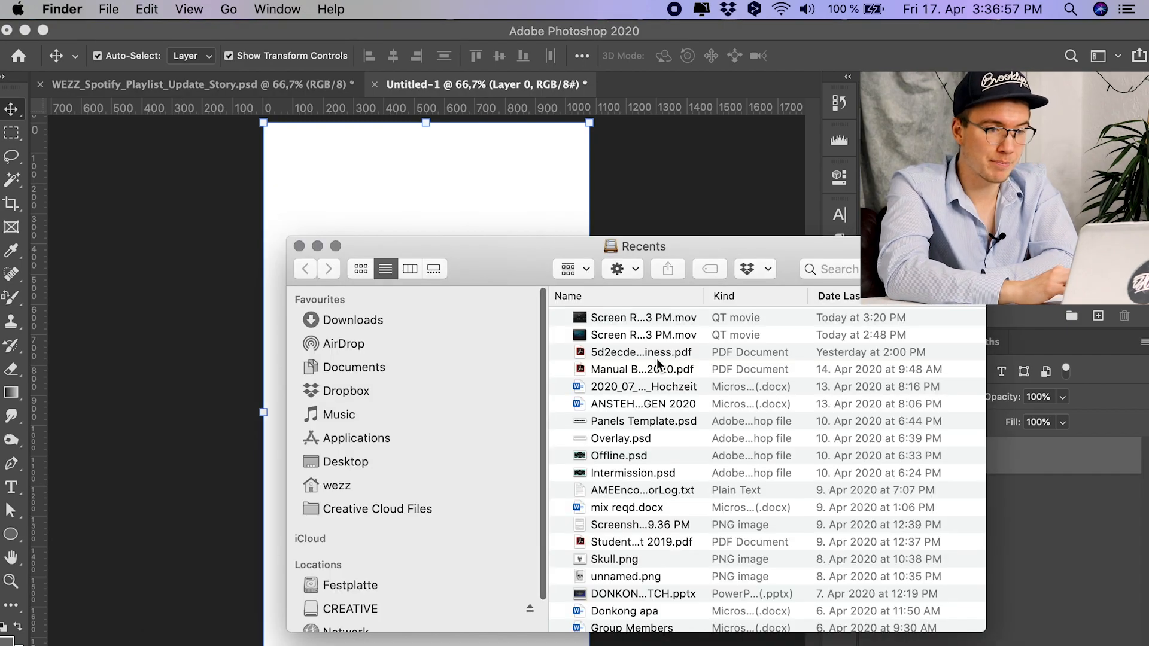
left_click(380, 367)
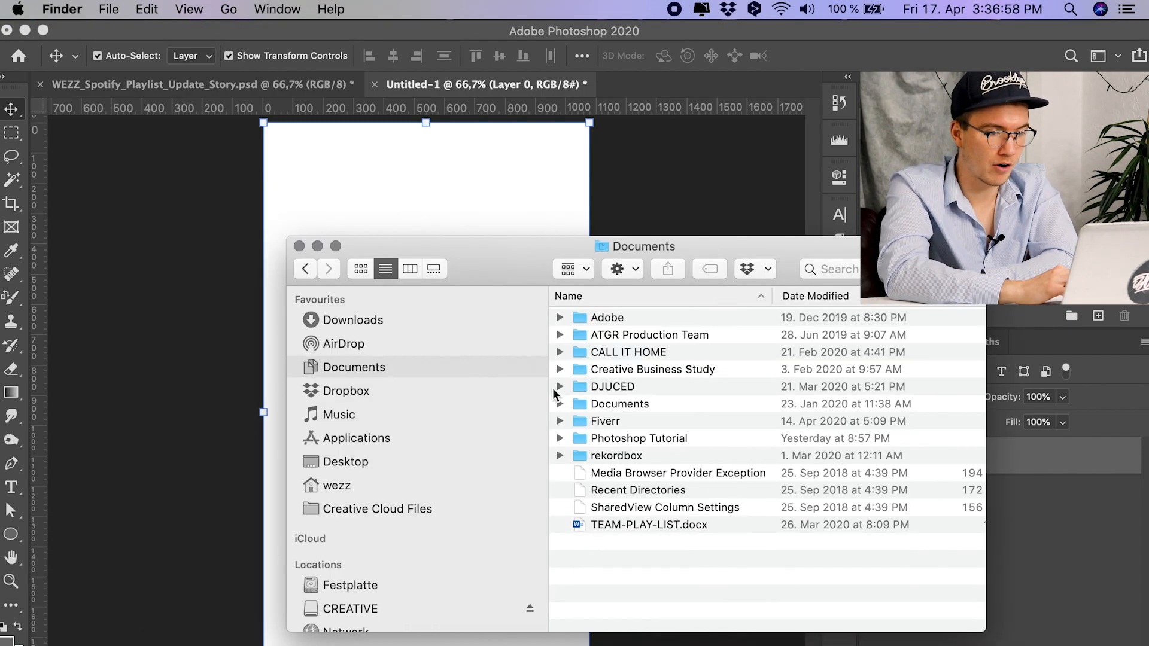
double_click(626, 432)
left_click(639, 318)
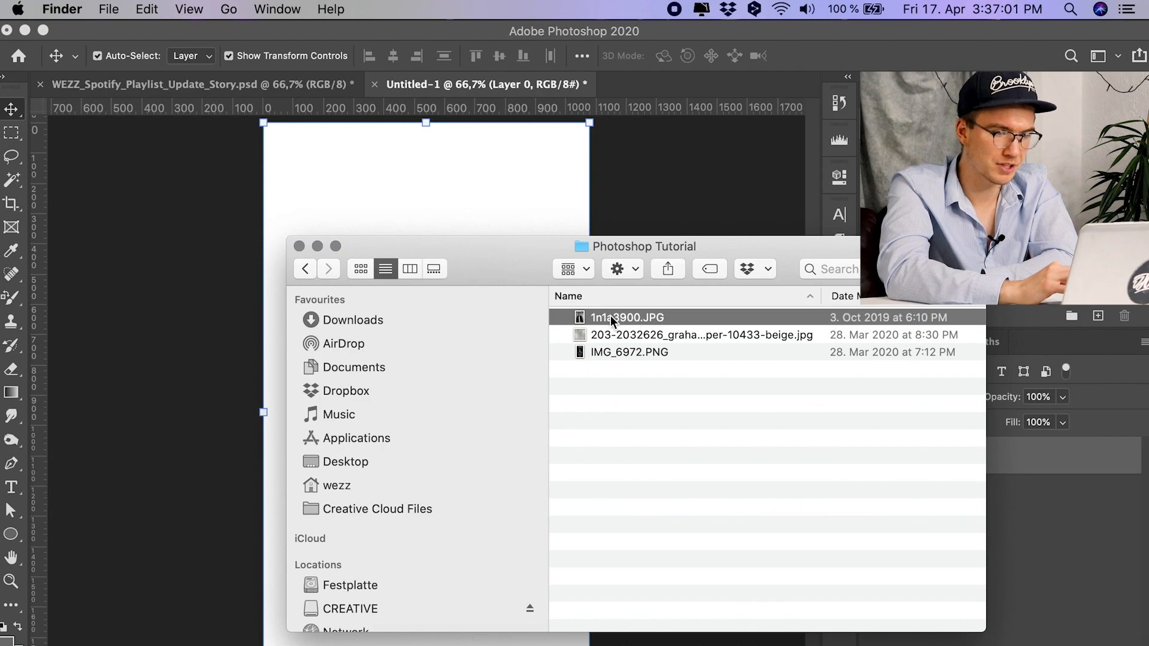
left_click_drag(611, 315, 407, 174)
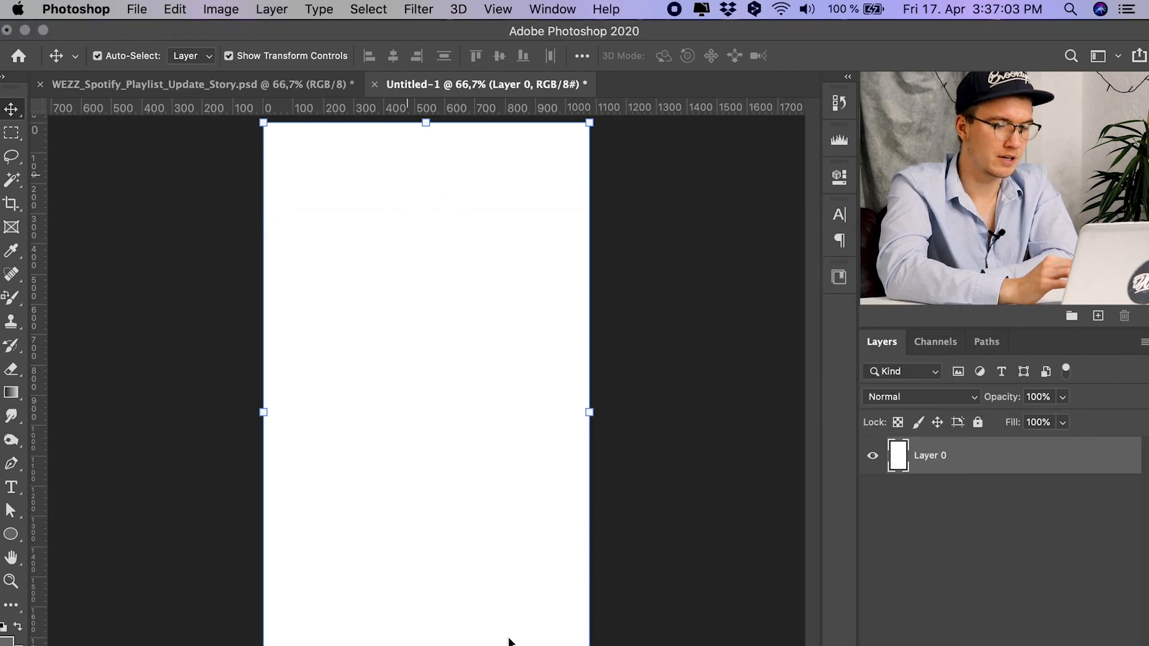
left_click(190, 639)
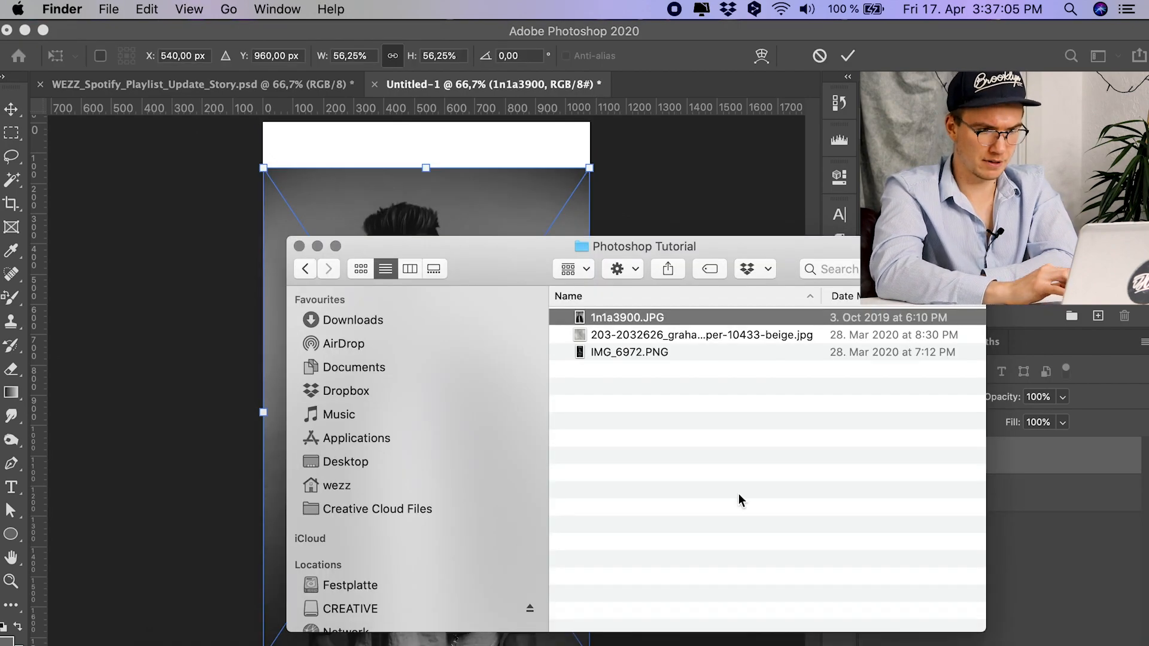
mouse_move(623, 318)
left_mouse_down()
mouse_move(476, 194)
mouse_move(595, 270)
mouse_move(617, 326)
left_mouse_up()
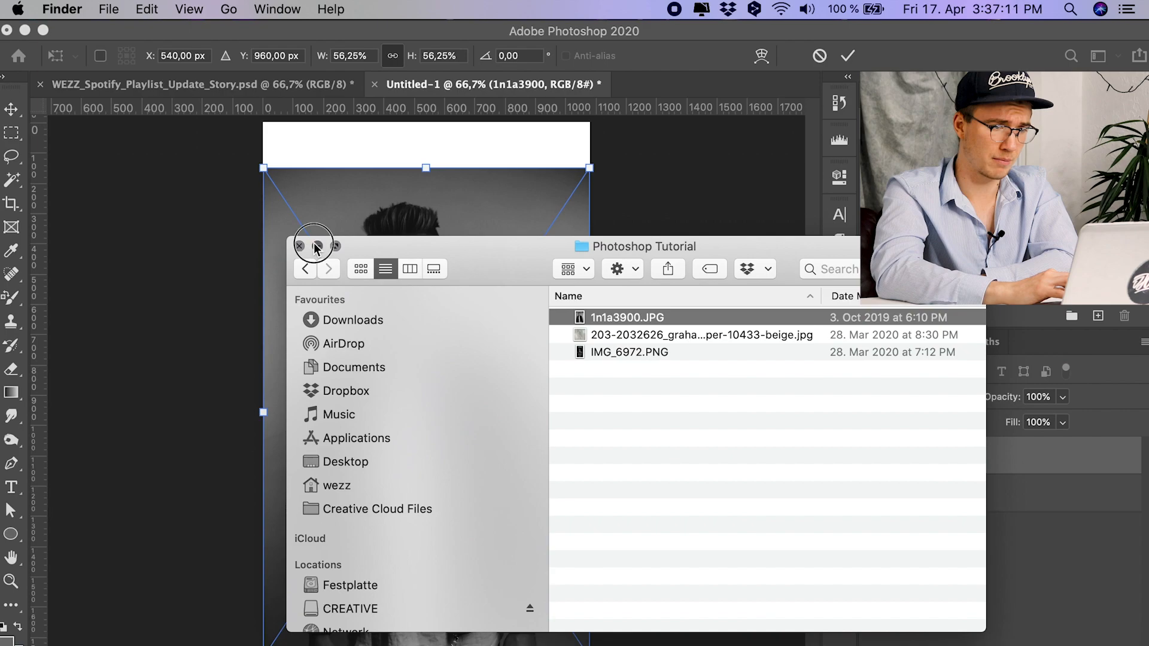
left_click(299, 246)
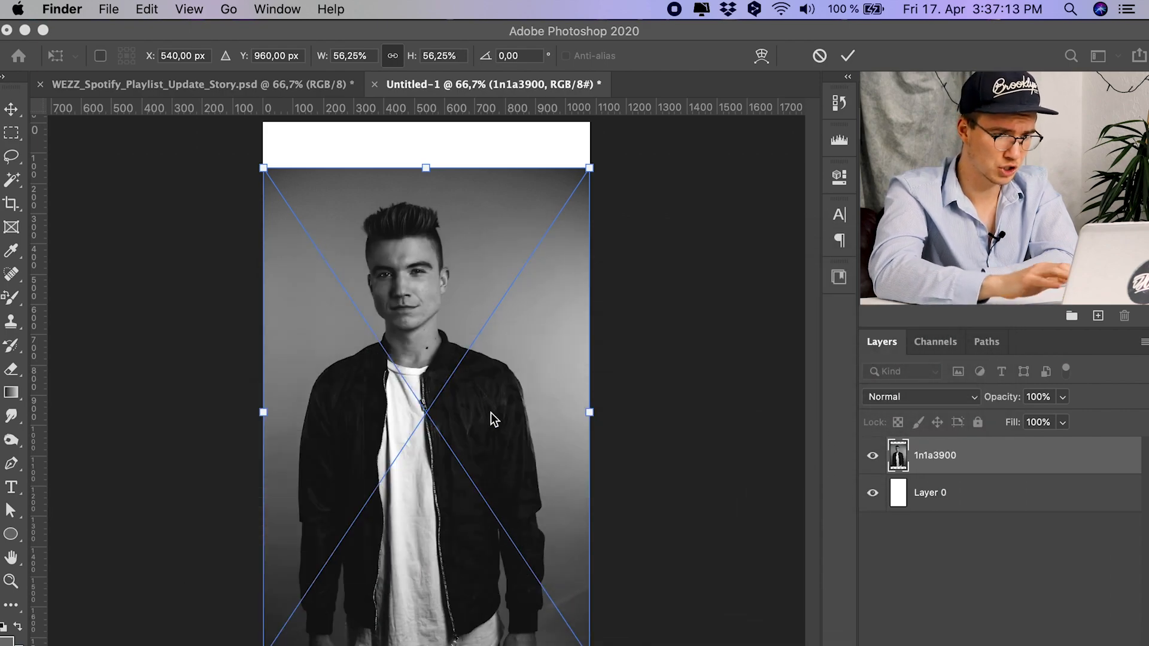
left_click(506, 429)
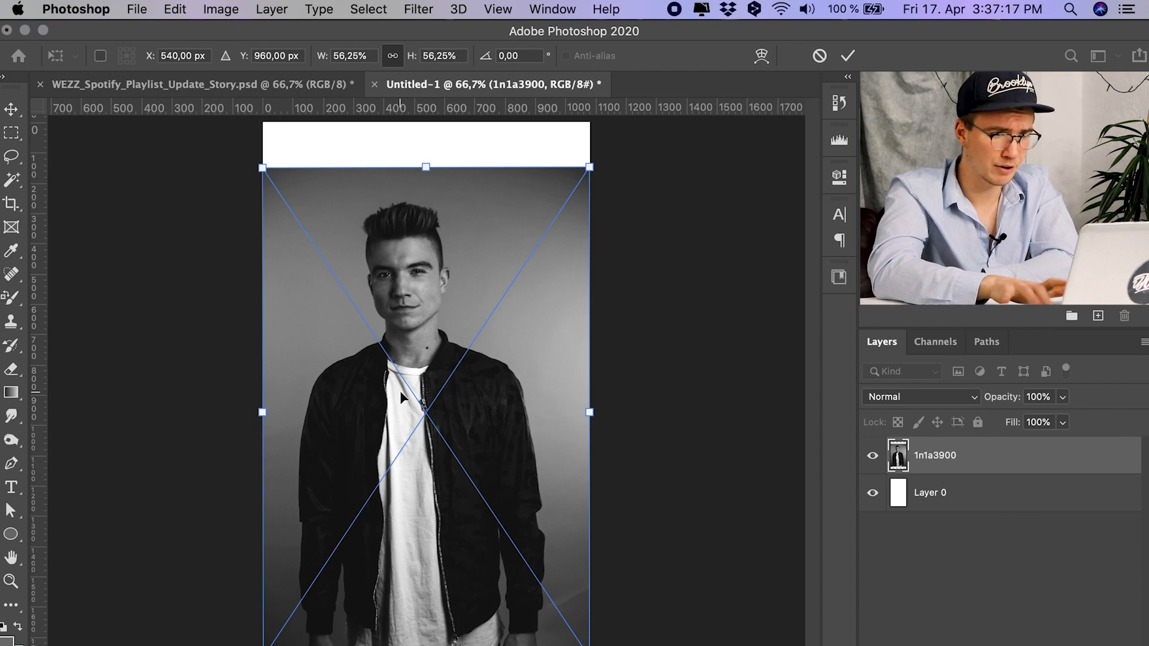
key("Return")
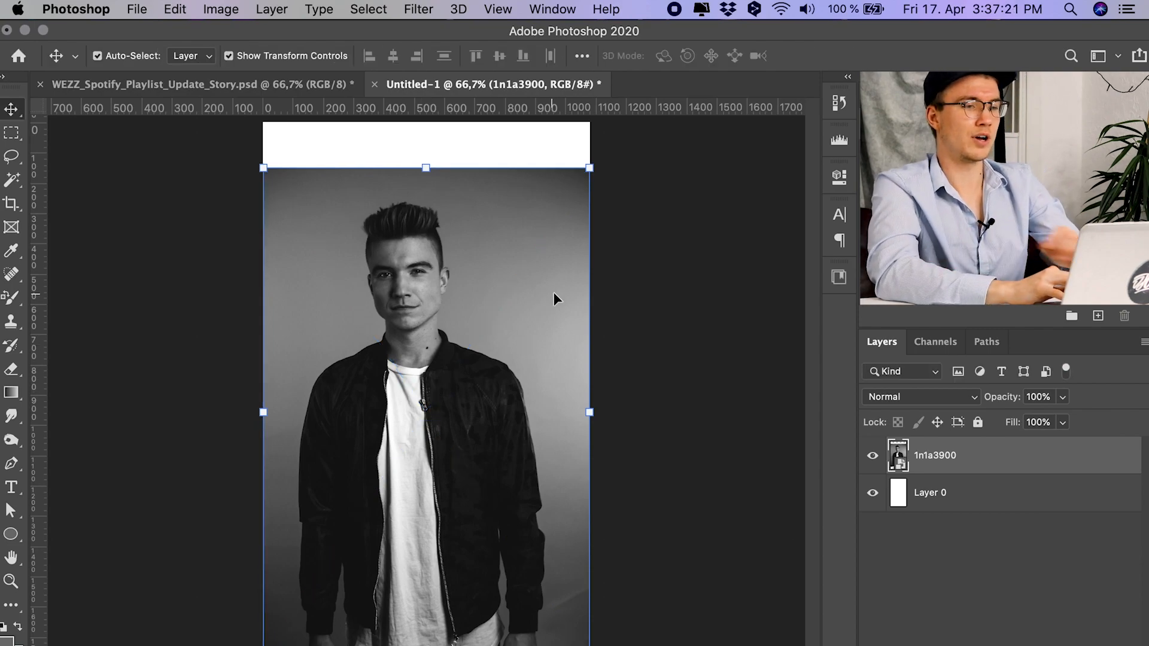
Step: Compare the placed photo and its backdrop with the cut-out portrait on Layer 10 in WEZZ_Spotify_Playlist_Update_Story.psd
left_click(924, 563)
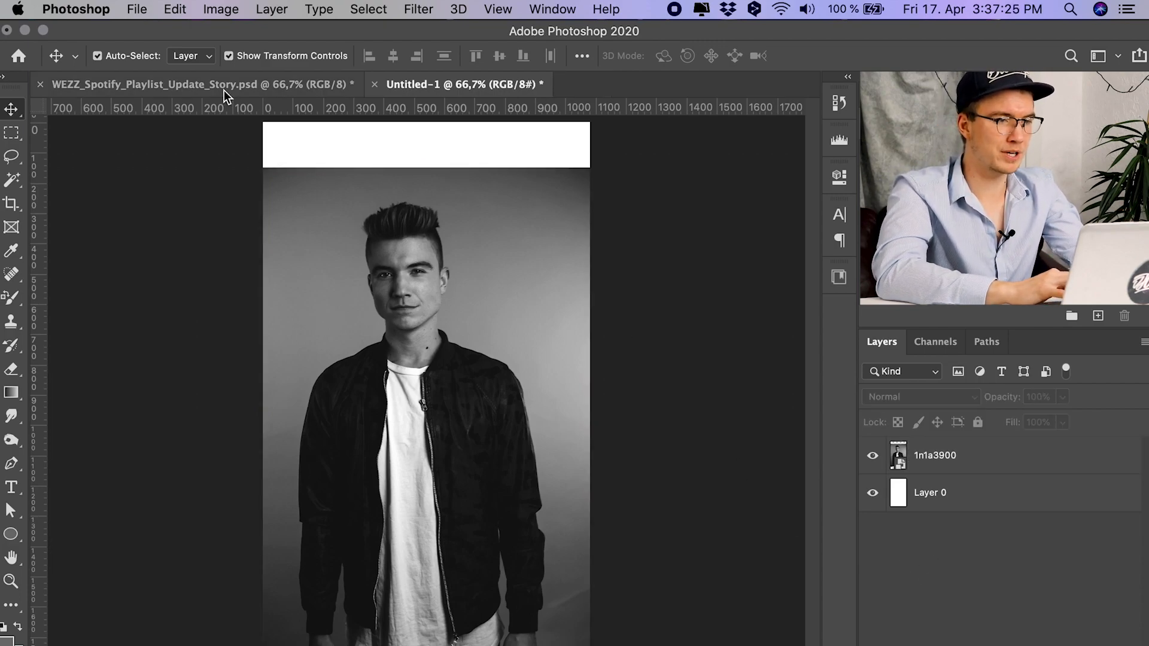
left_click(976, 472)
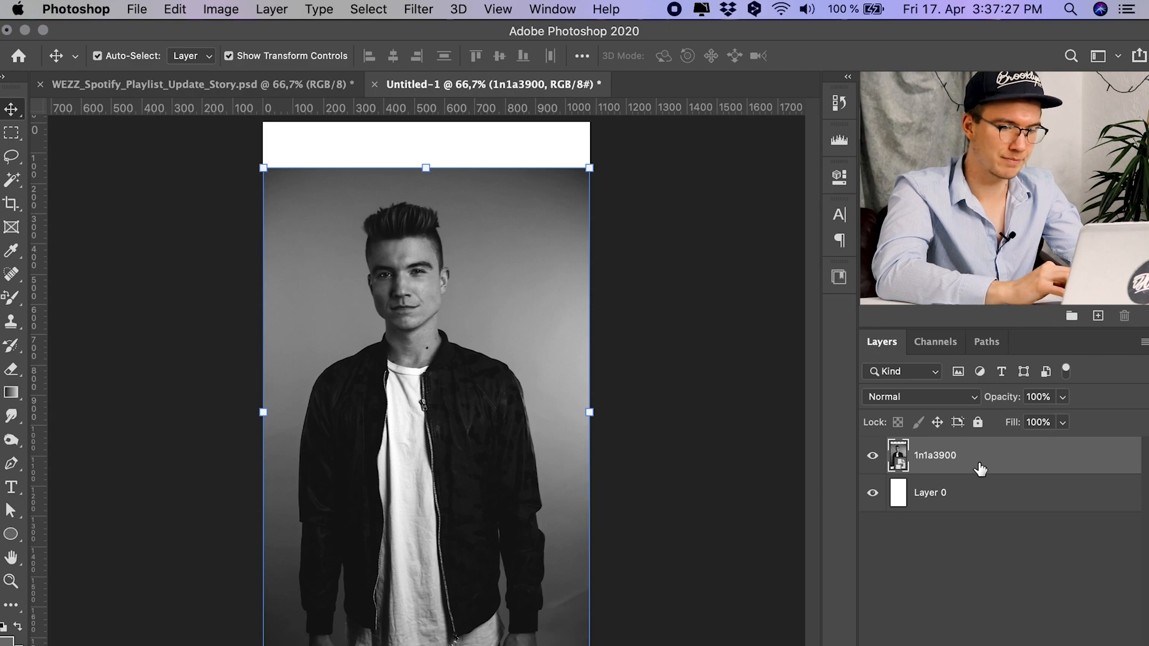
left_click(943, 598)
left_click(233, 85)
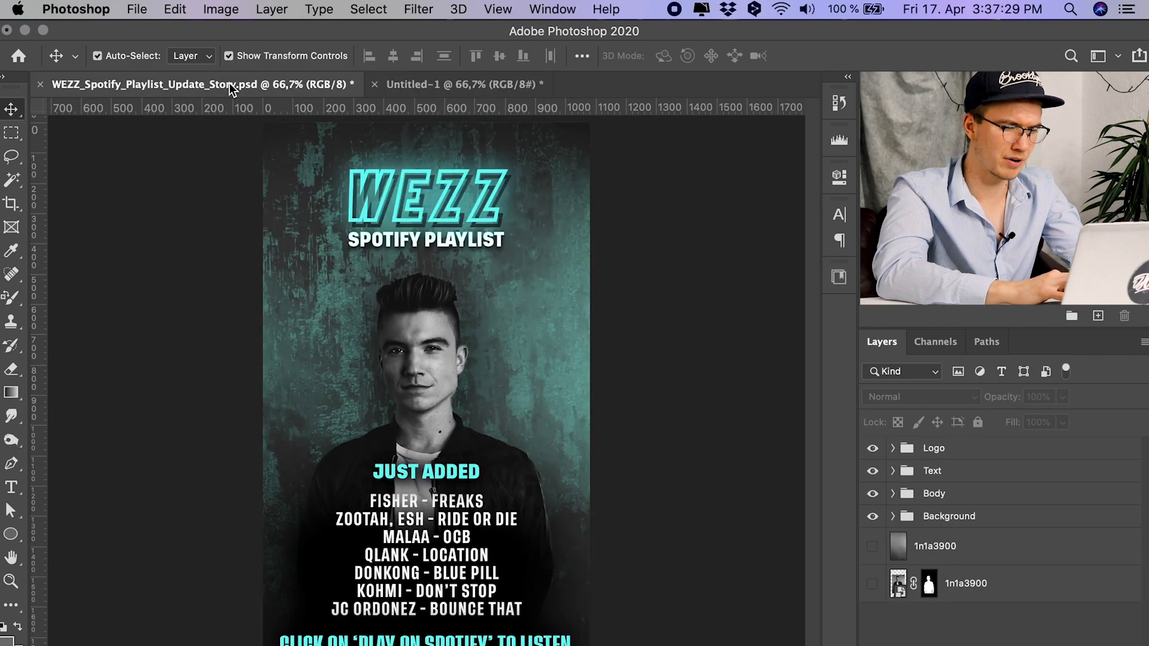
left_click(407, 359)
left_click(486, 86)
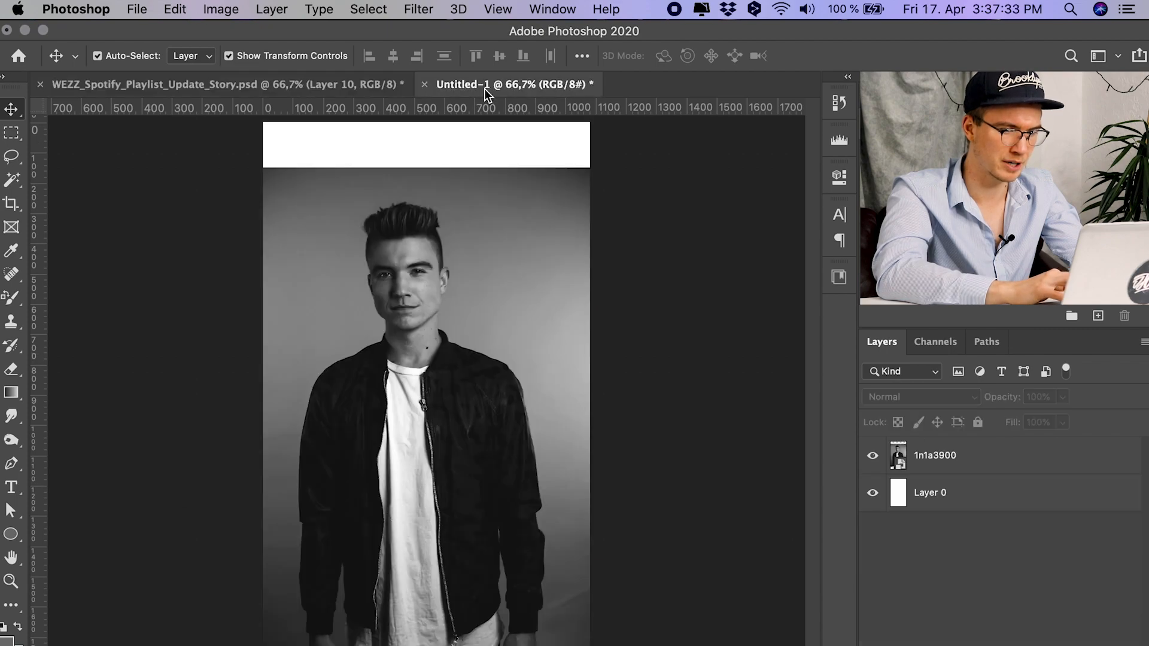
left_click(290, 85)
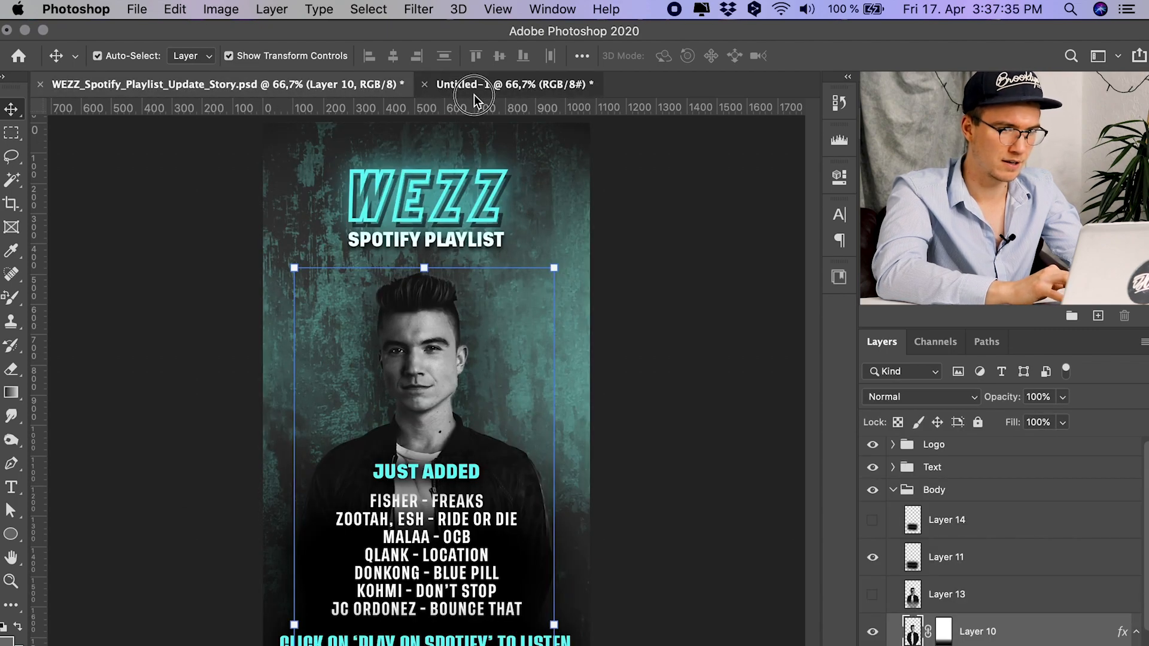
left_click(475, 86)
Step: Open the 1n1a3900 portrait layer in the Select and Mask workspace of the new document
left_click(470, 498)
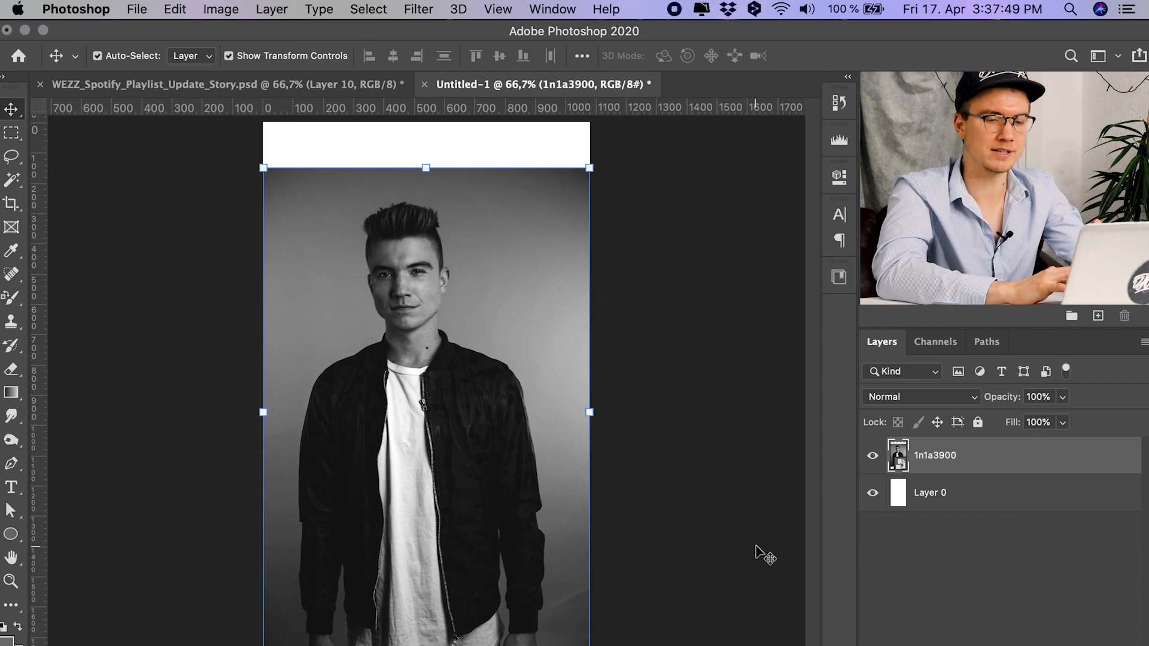
left_click(694, 493)
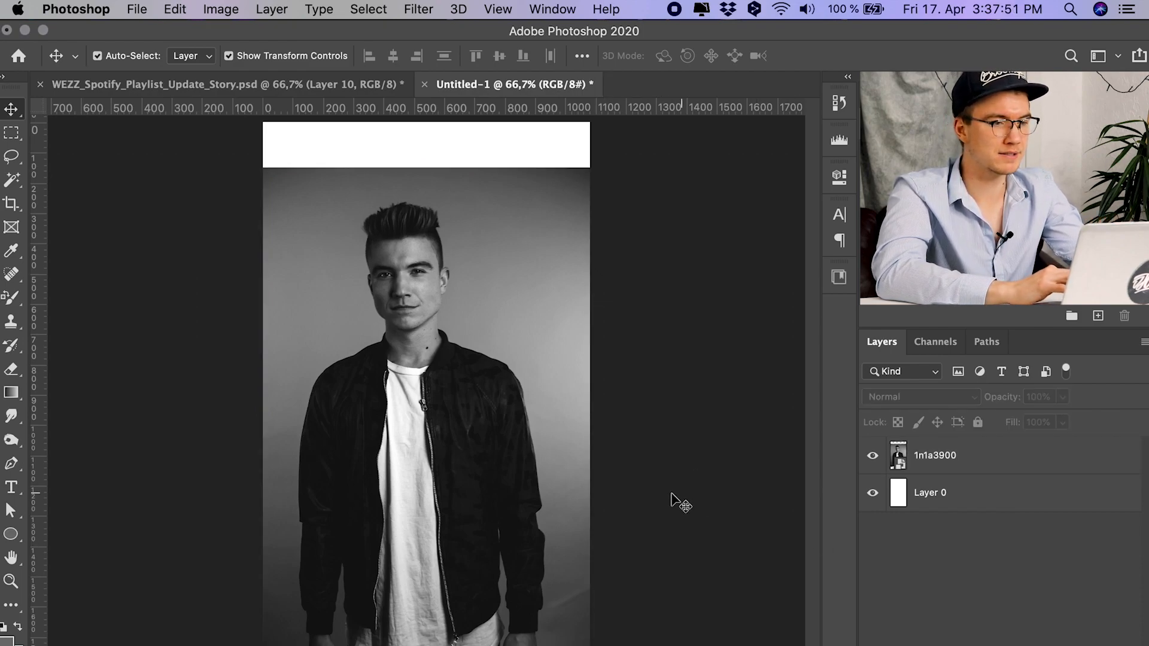
left_click(450, 383)
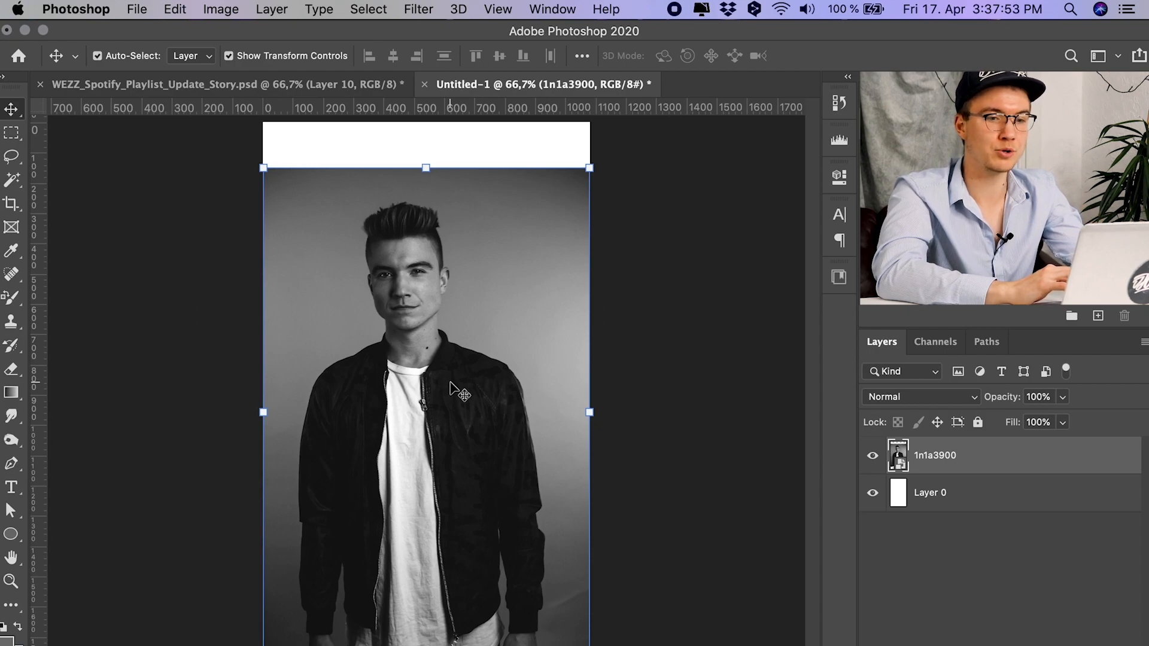
left_click(21, 137)
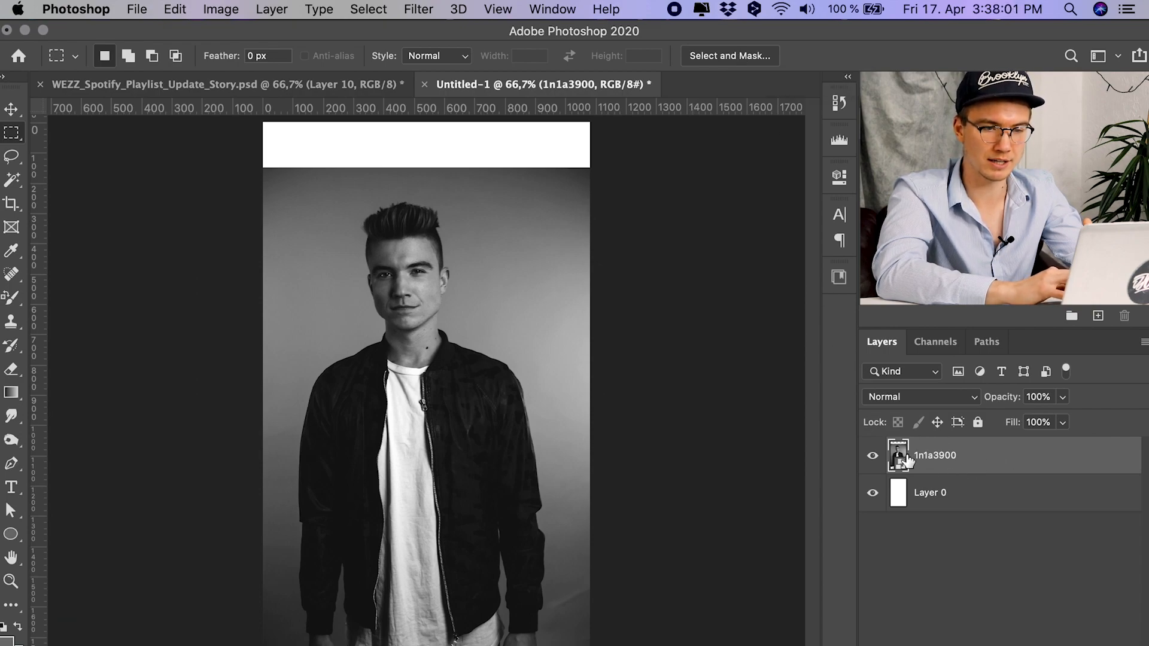
left_click(724, 57)
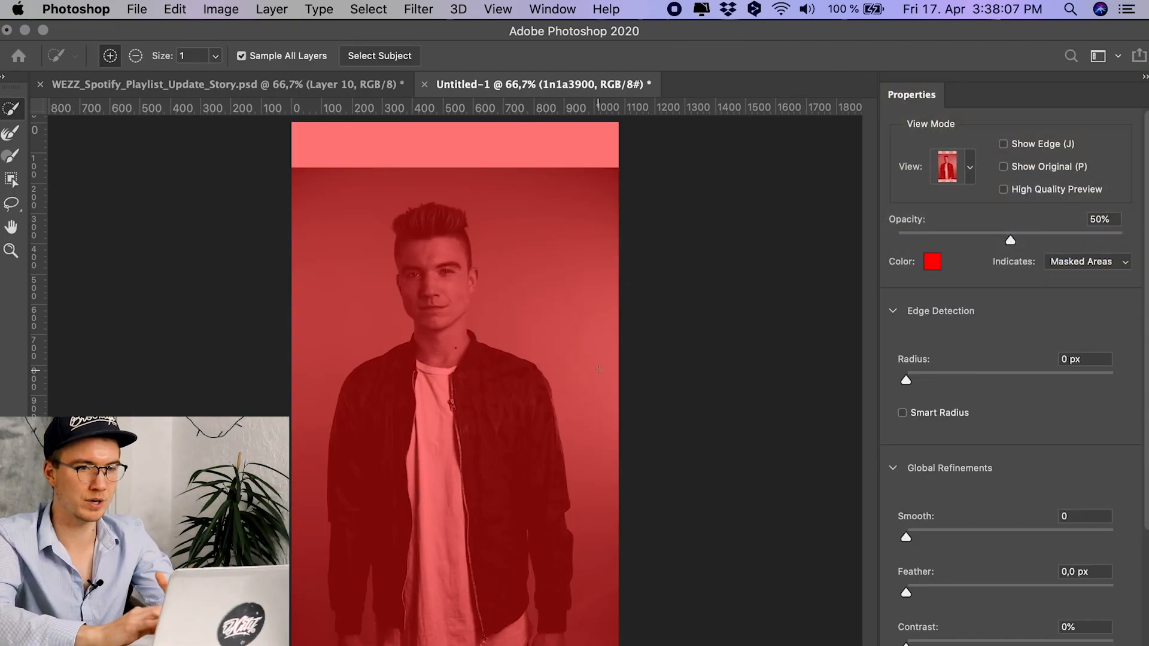
Step: Use the Overlay view mode and isolate the man with Select Subject, discarding the current selection
left_click(972, 171)
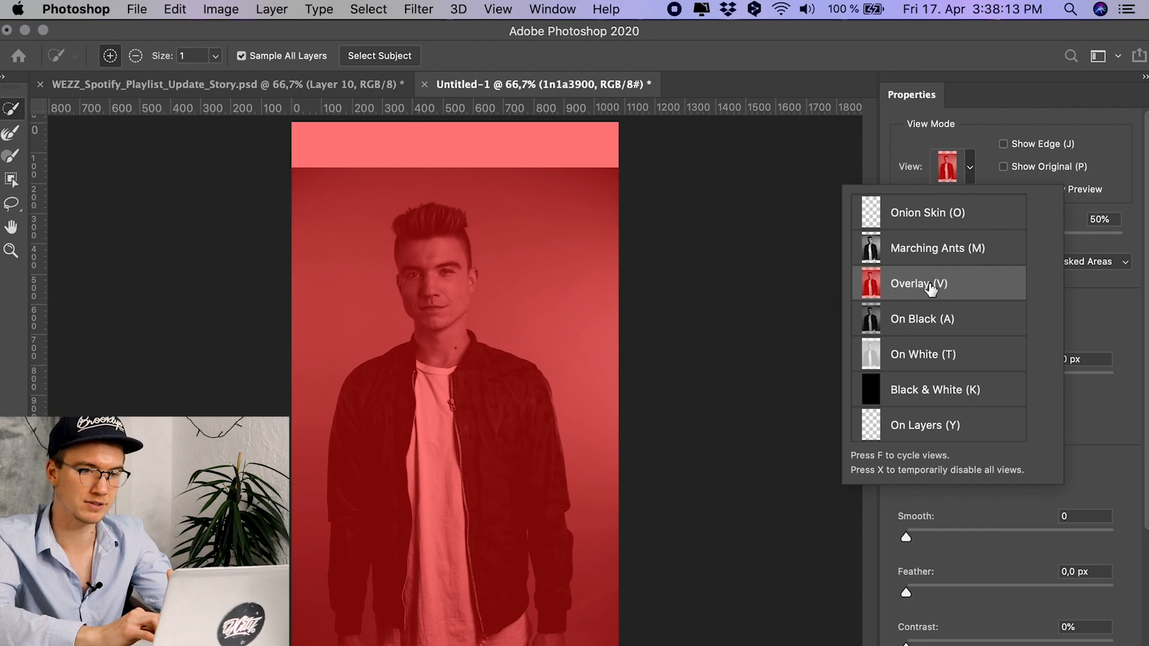
left_click(910, 296)
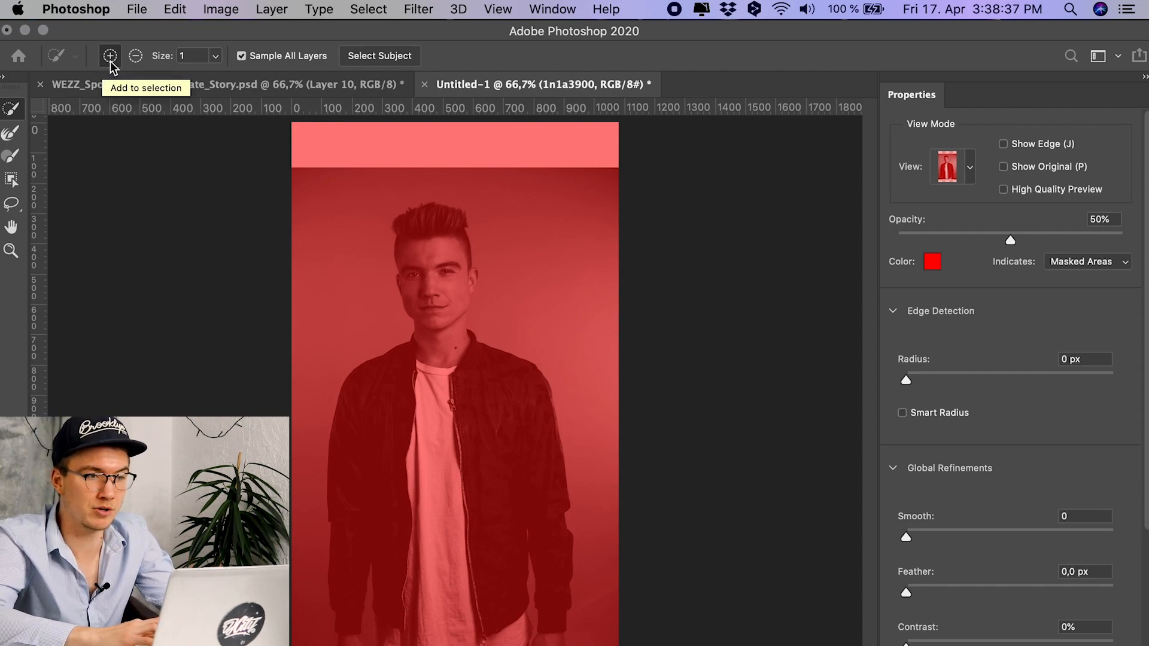
left_click(371, 56)
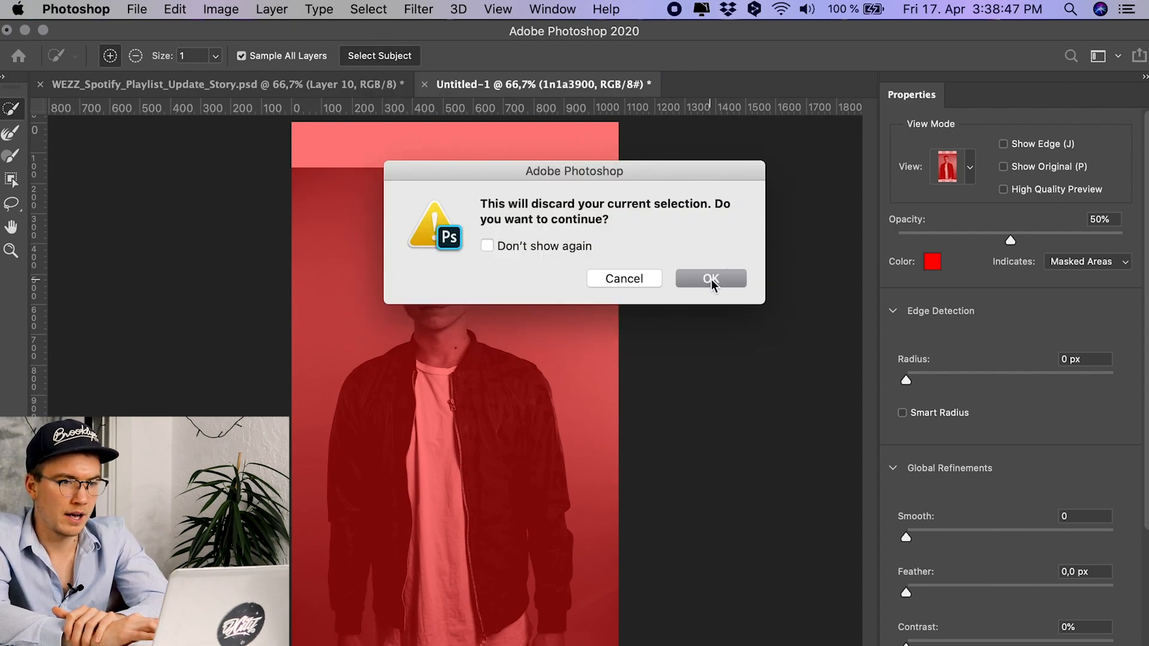
left_click(712, 282)
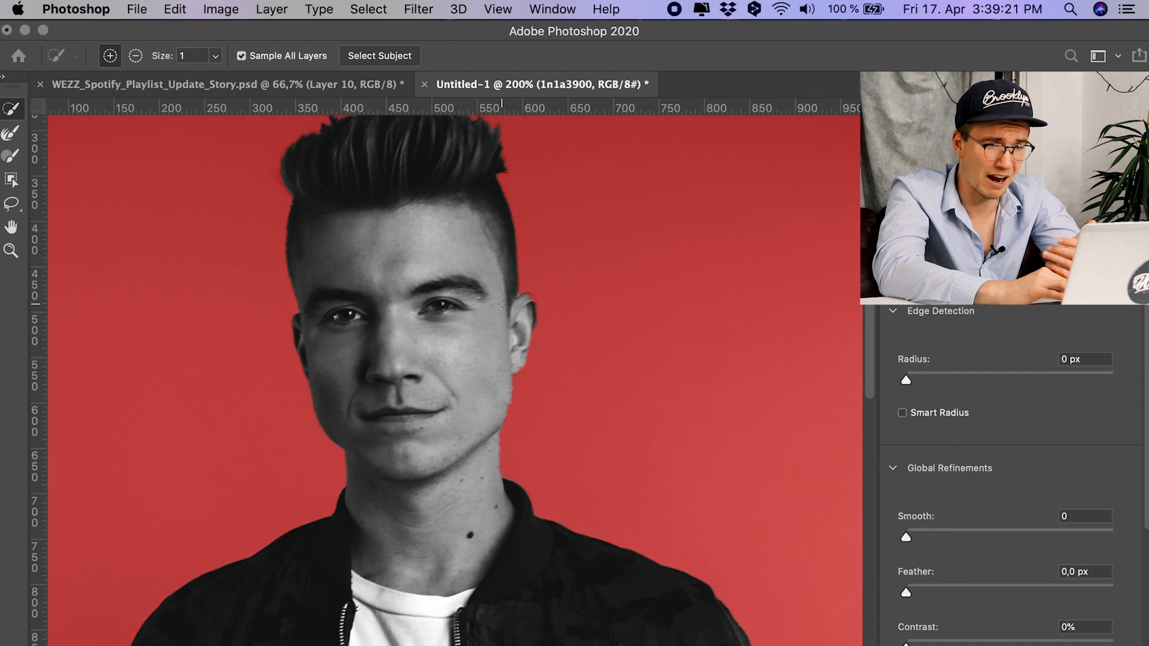
Step: Set the Quick Selection brush size to 8 and add the outer edge of the man's fully visible ear to the selection
key("super+plus")
scroll(488, 304, "up", 3)
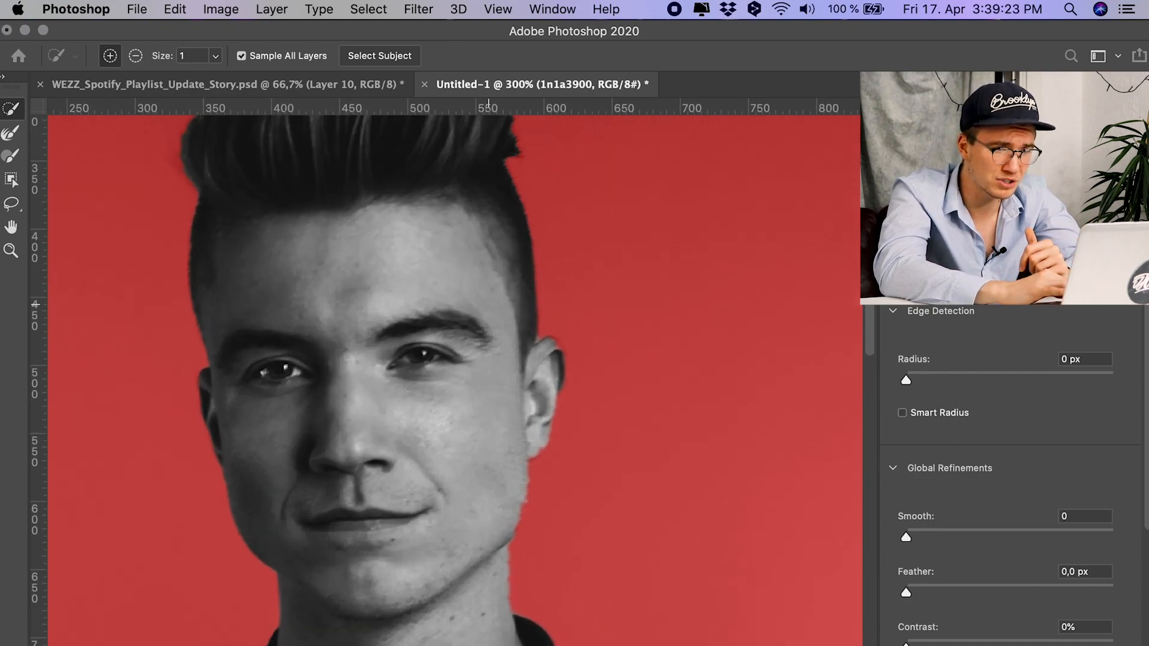
scroll(502, 304, "up", 1)
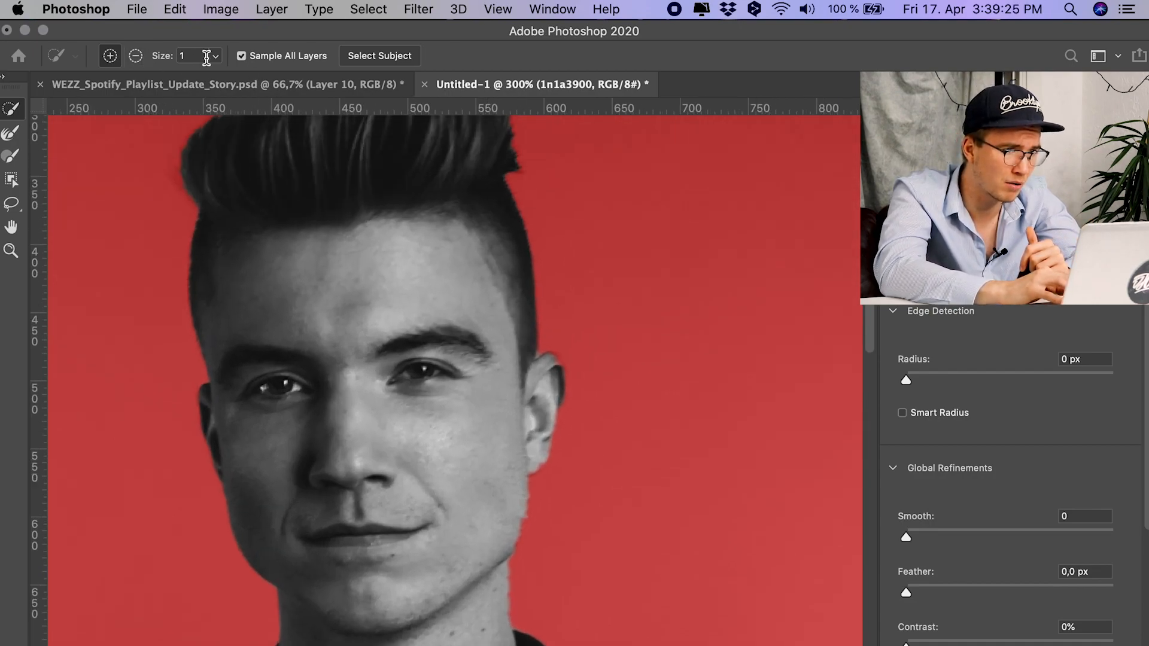
left_click(206, 58)
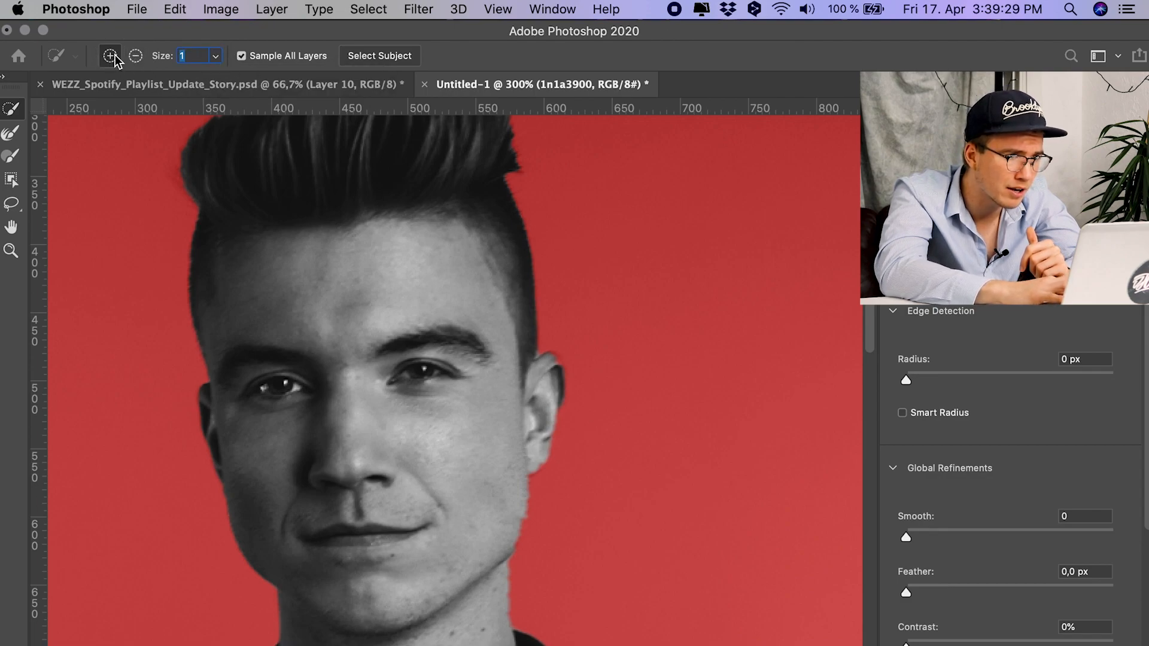
left_click(215, 56)
left_click_drag(211, 76, 222, 78)
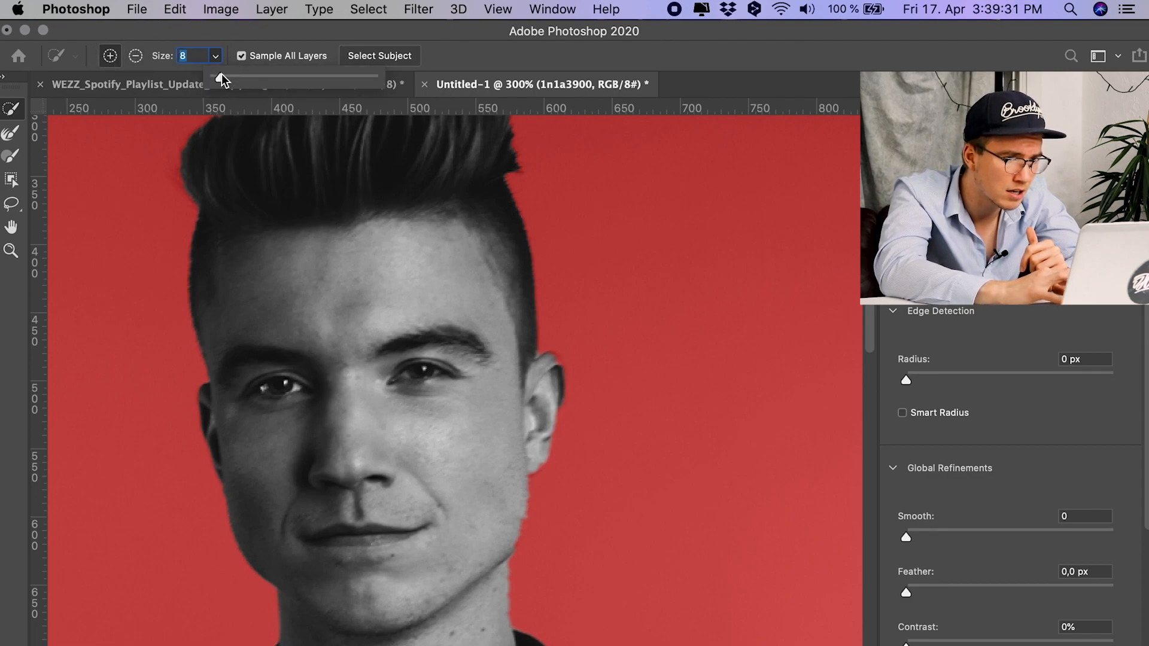
mouse_move(560, 410)
left_mouse_down()
mouse_move(537, 460)
mouse_move(559, 417)
mouse_move(550, 361)
mouse_move(564, 361)
mouse_move(559, 437)
left_mouse_up()
Step: Brush the outer jacket sleeve's edge and the missing hand below the opposite cuff into the selection
scroll(561, 568, "down", 15)
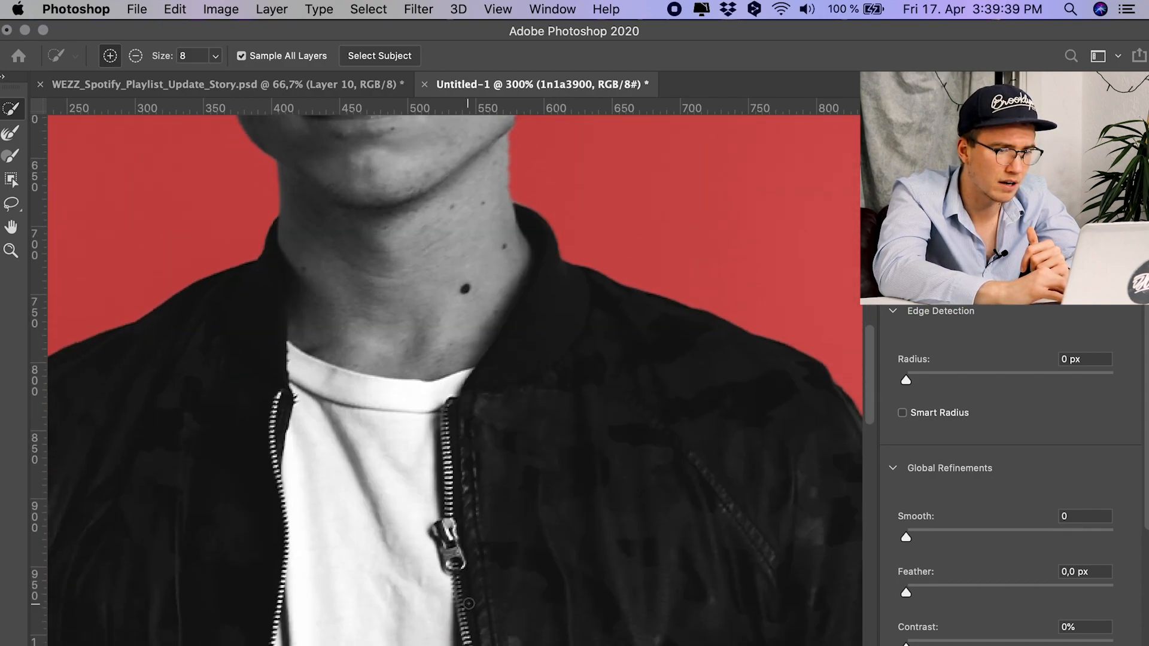
scroll(515, 587, "right", 10)
scroll(467, 604, "up", 15)
scroll(467, 604, "left", 10)
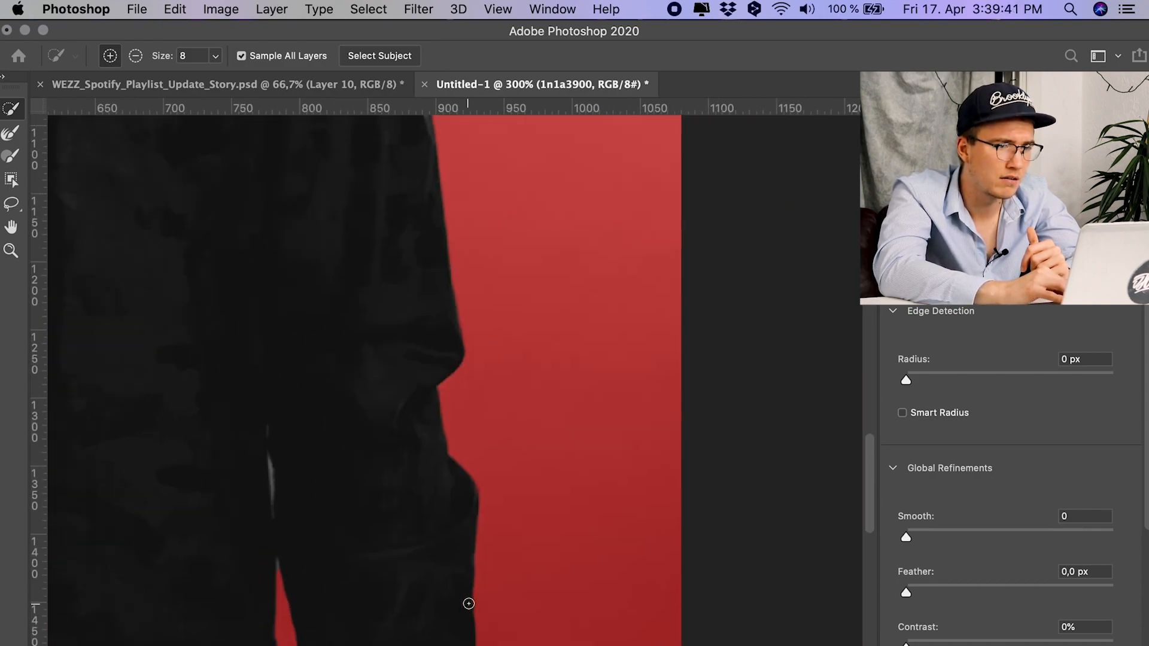
left_click_drag(437, 287, 447, 333)
scroll(475, 570, "left", 5)
scroll(474, 570, "down", 12)
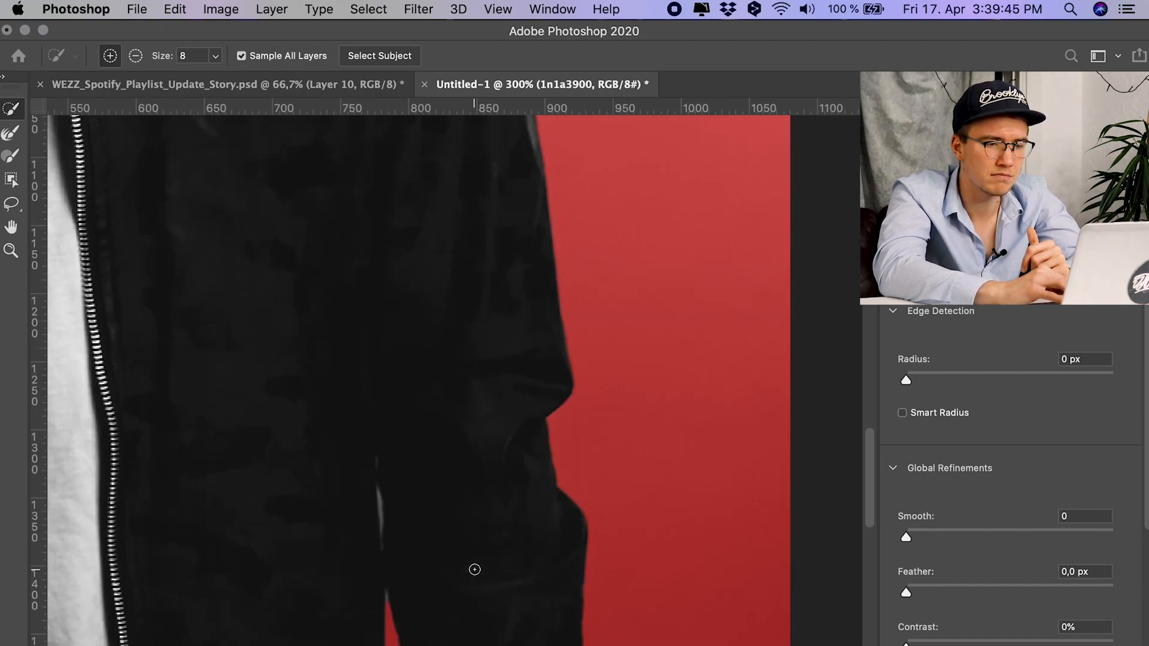
scroll(475, 569, "left", 8)
scroll(475, 570, "up", 1)
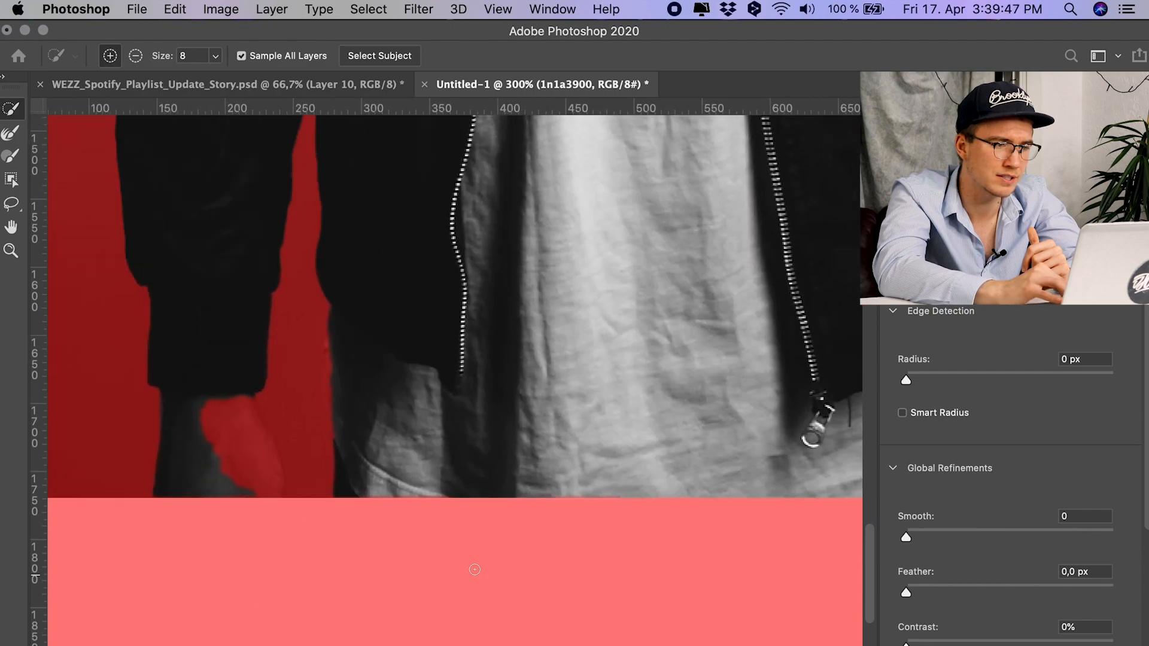
mouse_move(299, 422)
left_mouse_down()
mouse_move(331, 462)
mouse_move(328, 409)
mouse_move(339, 411)
mouse_move(312, 420)
mouse_move(347, 413)
mouse_move(367, 441)
mouse_move(353, 410)
mouse_move(374, 451)
mouse_move(382, 520)
left_mouse_up()
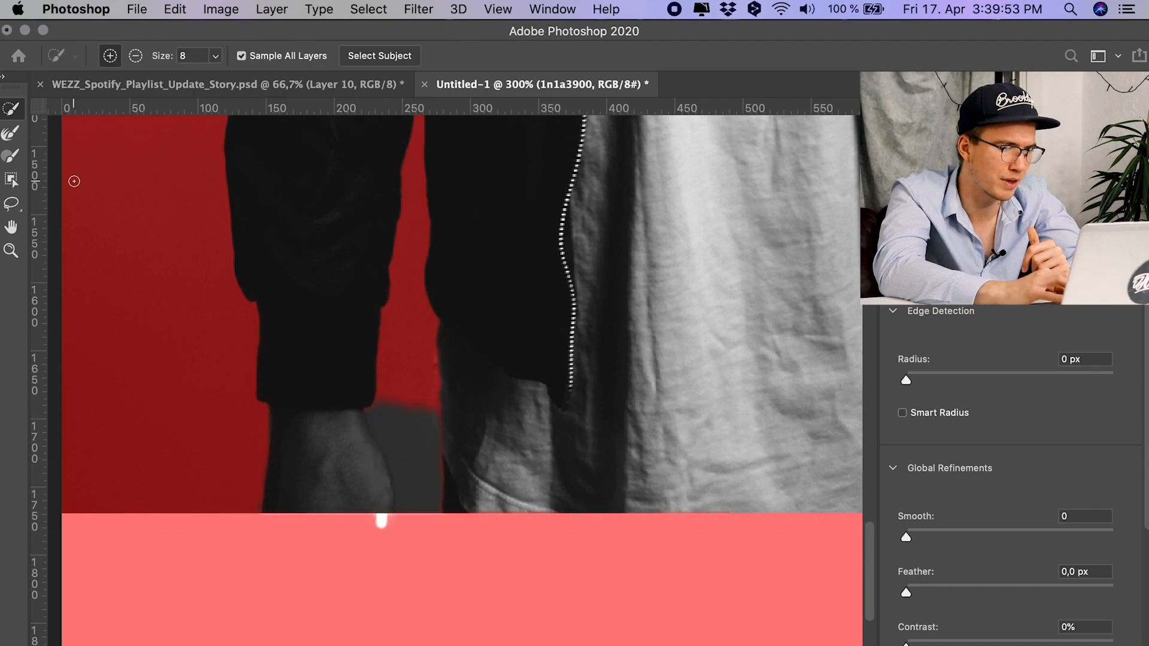
Step: Subtract the background patches between each hand and the shirt from the selection
left_click(135, 58)
mouse_move(422, 429)
left_mouse_down()
mouse_move(410, 404)
mouse_move(422, 469)
mouse_move(405, 415)
mouse_move(381, 420)
mouse_move(385, 404)
mouse_move(374, 408)
mouse_move(425, 413)
mouse_move(431, 503)
left_mouse_up()
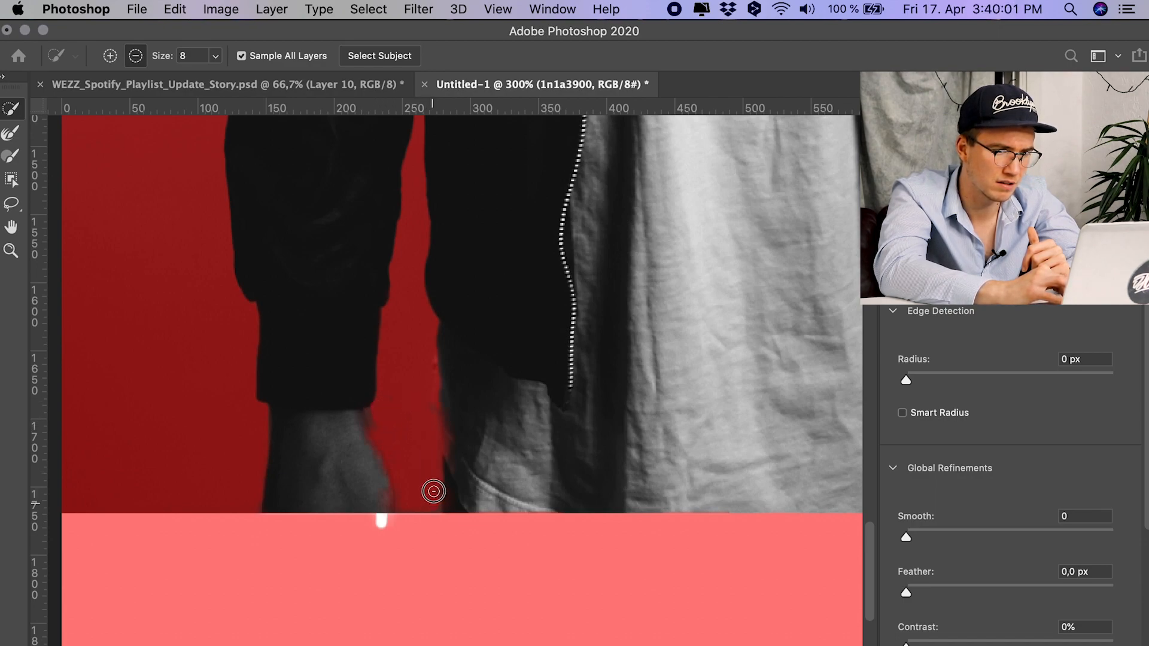
scroll(574, 531, "right", 10)
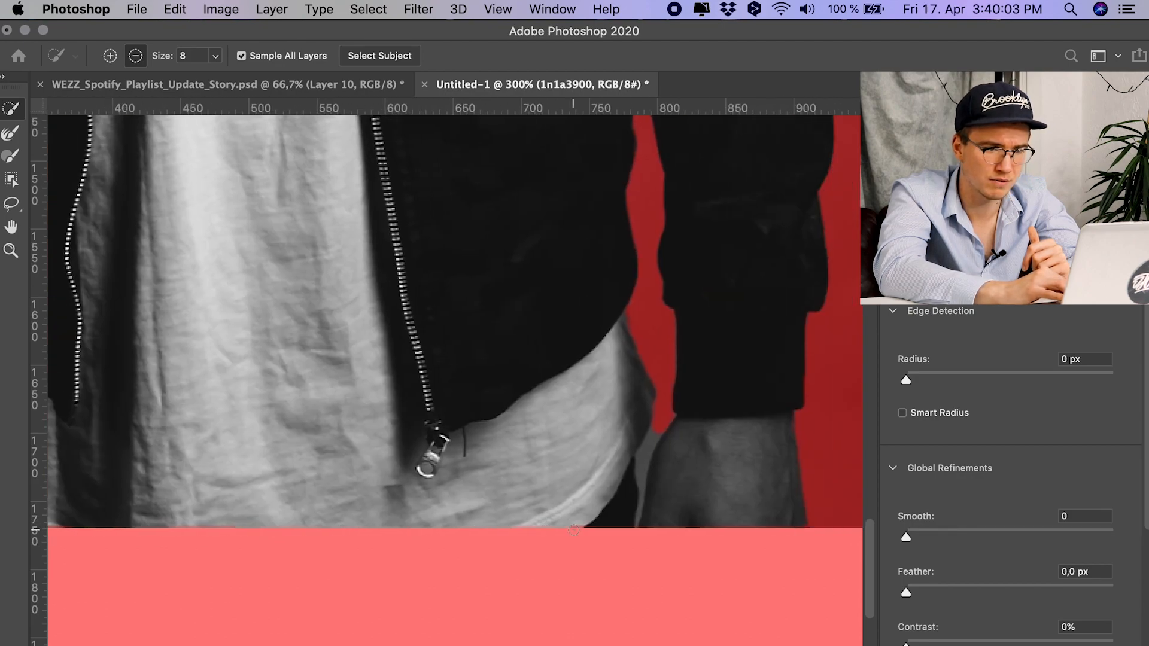
mouse_move(643, 450)
left_mouse_down()
mouse_move(659, 427)
mouse_move(641, 470)
left_mouse_up()
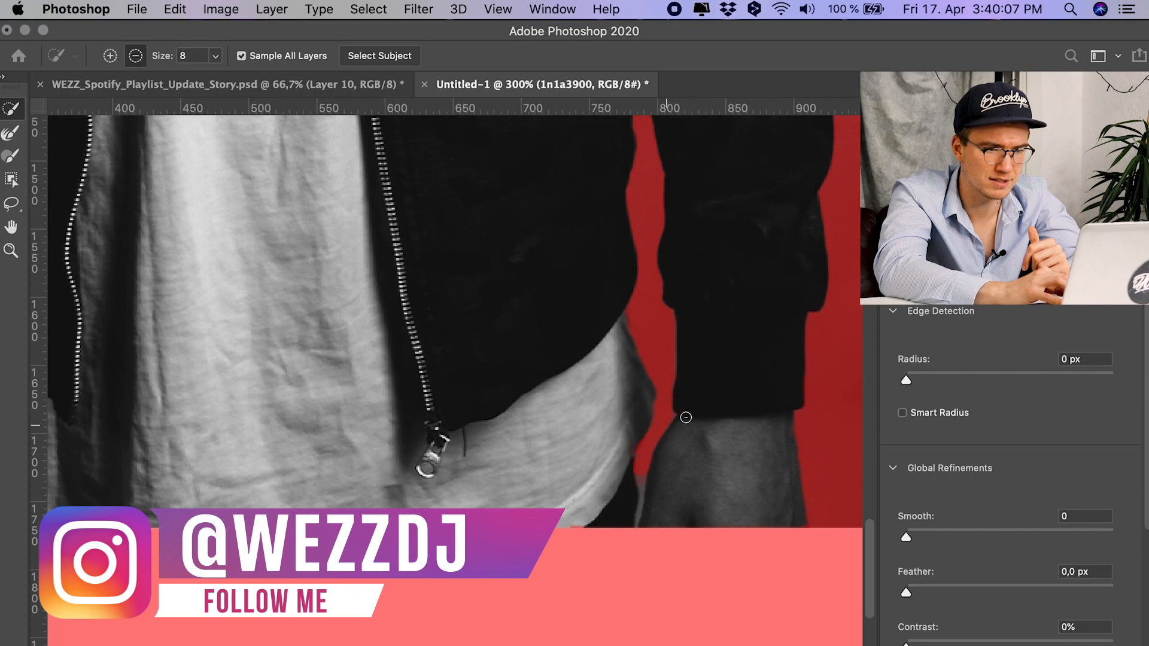
Step: Inspect the whole cut-out in the overlay view, from the jacket and hands up to the hair outline
scroll(682, 390, "up", 8)
scroll(681, 390, "left", 3)
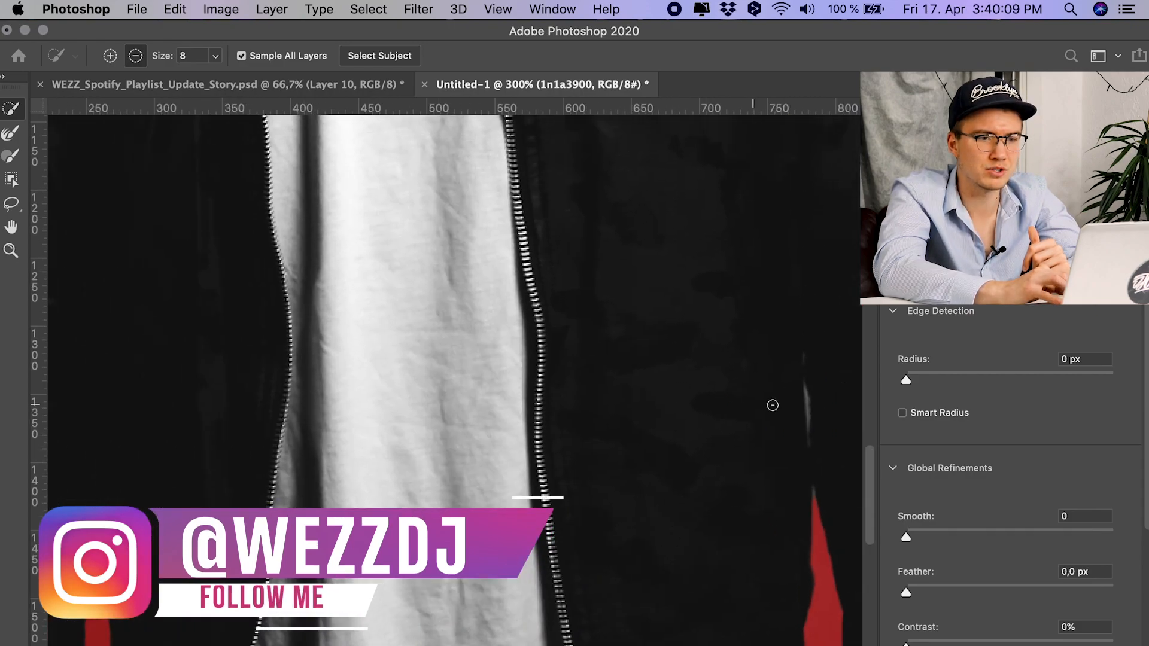
scroll(406, 487, "left", 5)
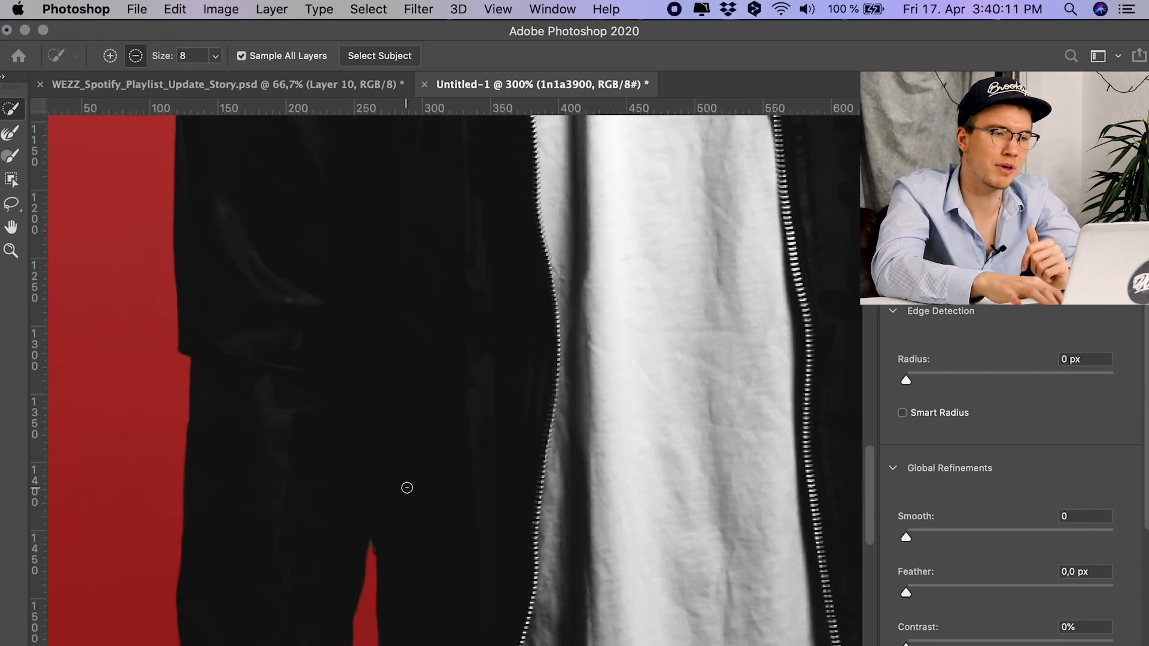
key("super+minus")
key("super+minus")
key("super+minus")
scroll(407, 488, "up", 6)
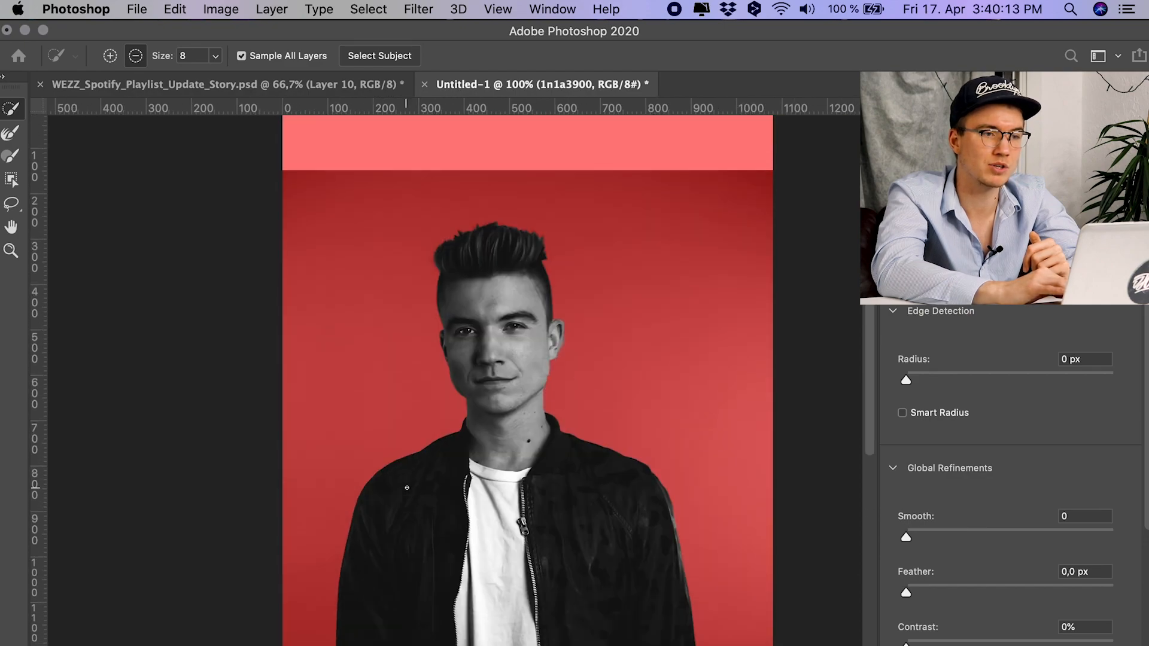
scroll(407, 488, "down", 10)
scroll(410, 527, "left", 2)
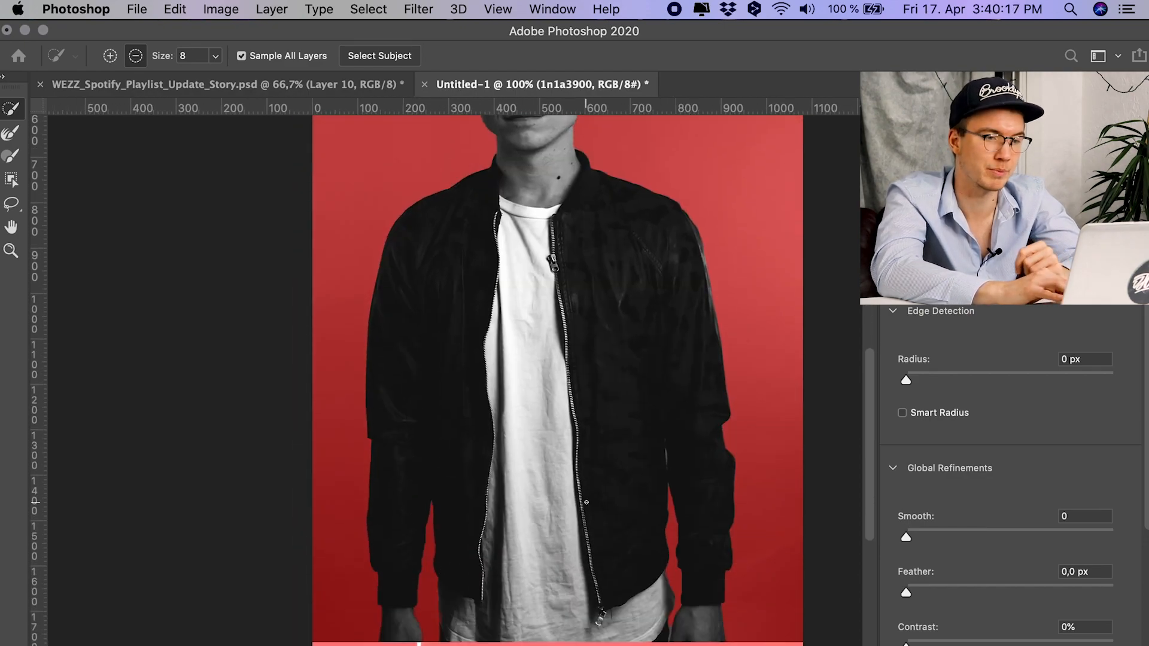
scroll(587, 502, "up", 7)
scroll(586, 503, "right", 2)
scroll(594, 532, "up", 7)
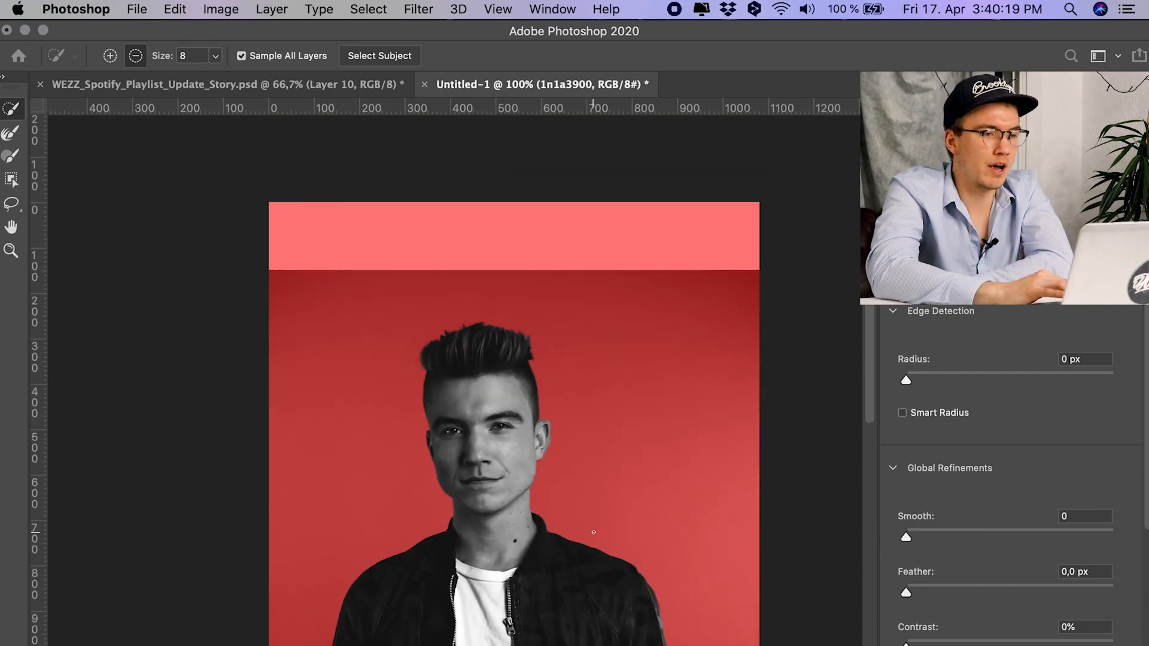
key("super+plus")
key("super+plus")
key("super+plus")
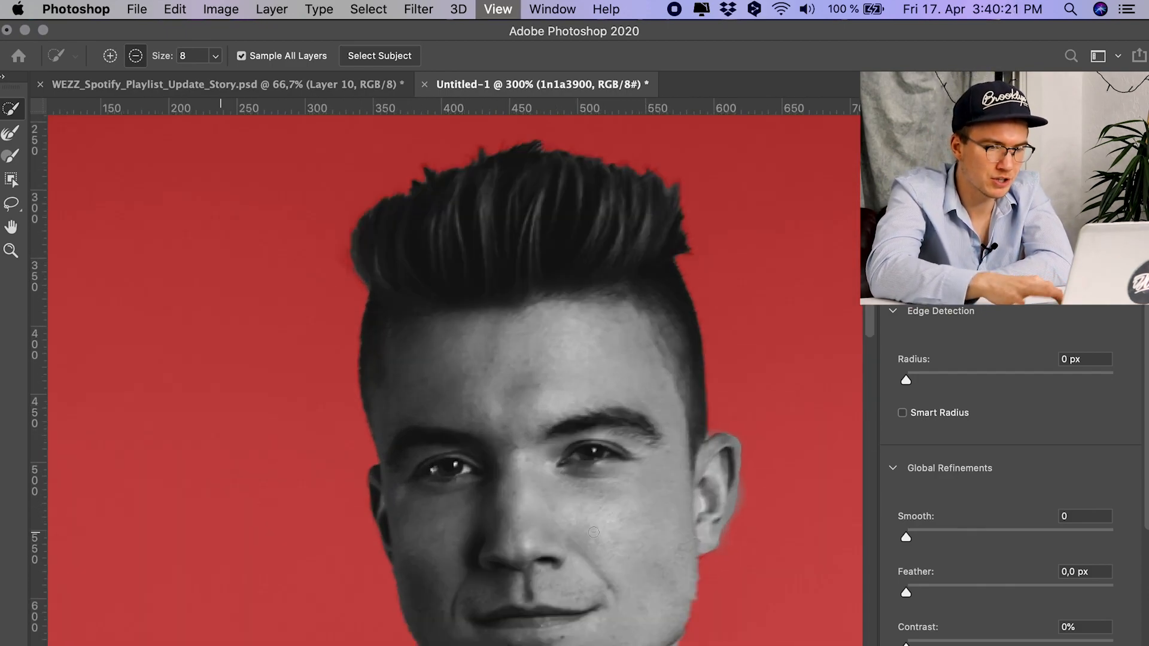
scroll(604, 524, "right", 2)
scroll(611, 517, "right", 2)
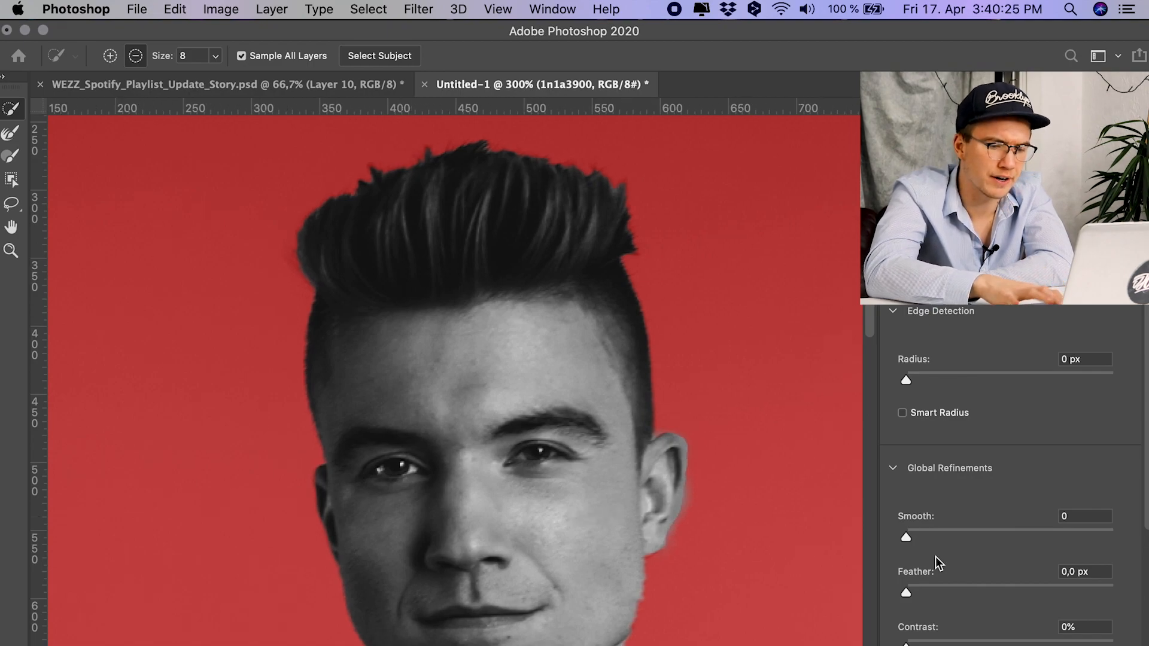
Step: Accept the refined selection as a layer mask on the 1n1a3900 layer
key("super+minus")
key("super+minus")
scroll(935, 557, "down", 5)
scroll(574, 578, "down", 8)
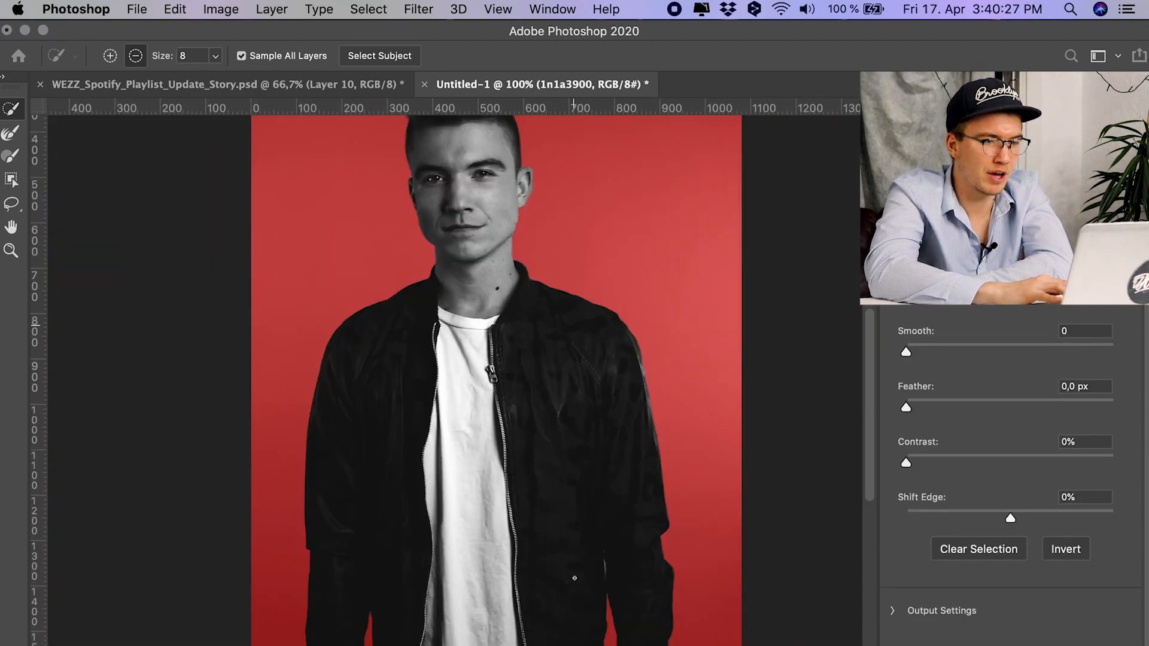
scroll(574, 578, "down", 5)
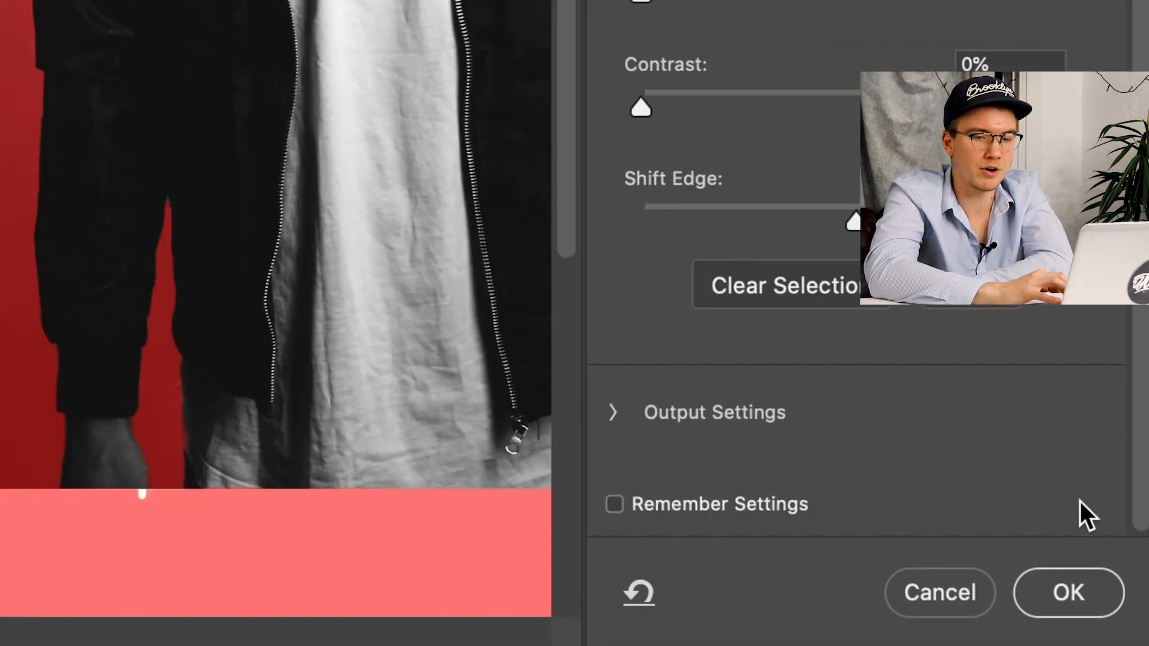
left_click(1062, 584)
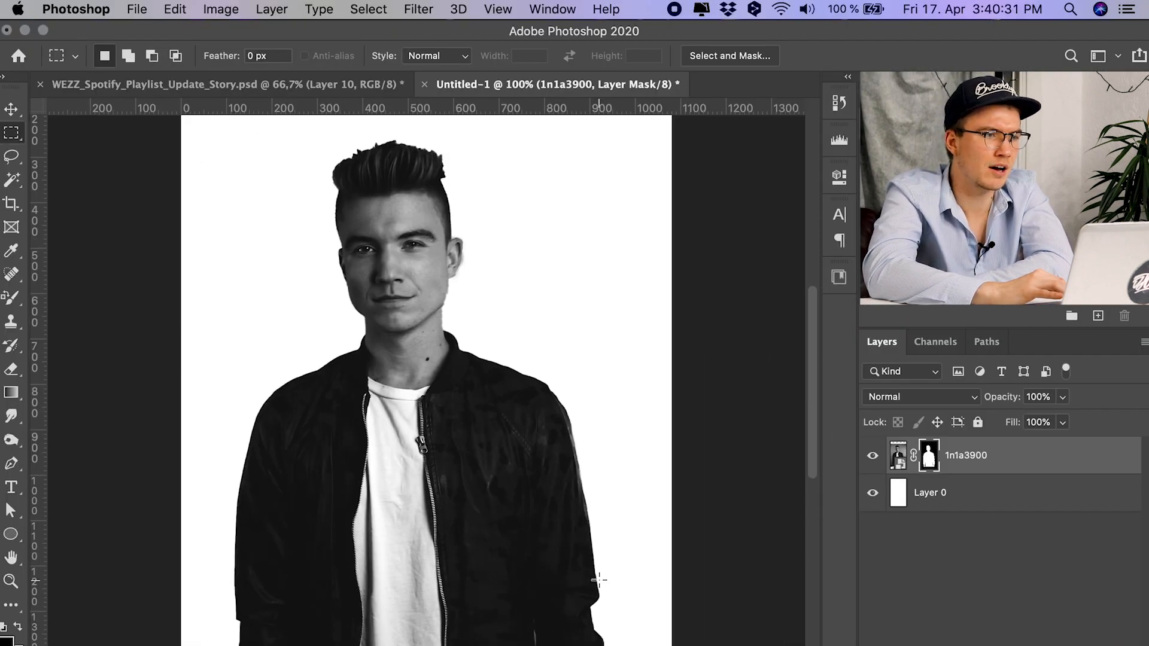
key("super+minus")
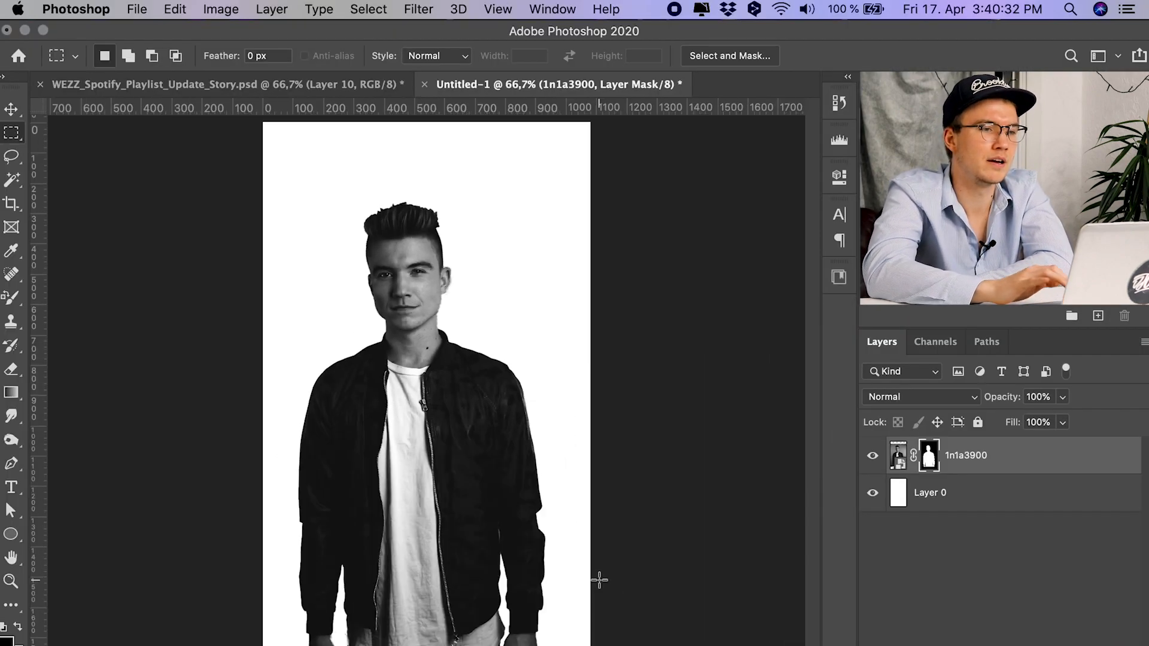
Step: Disable the 1n1a3900 layer mask to view the original photo and enable it again
right_click(929, 459)
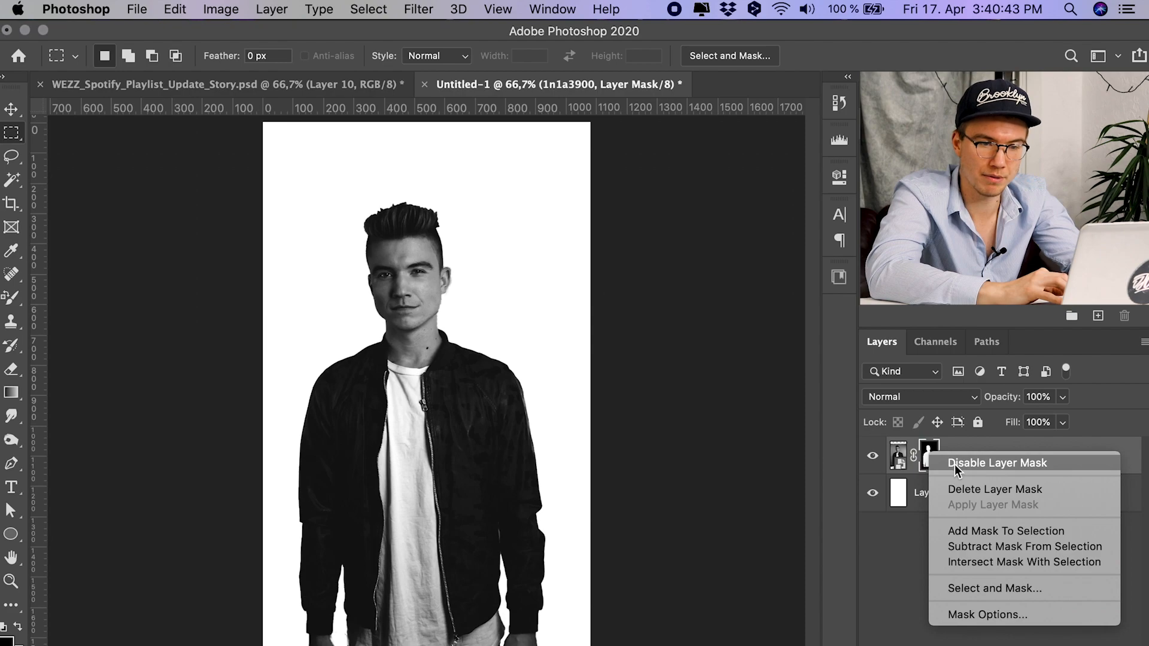
left_click(954, 462)
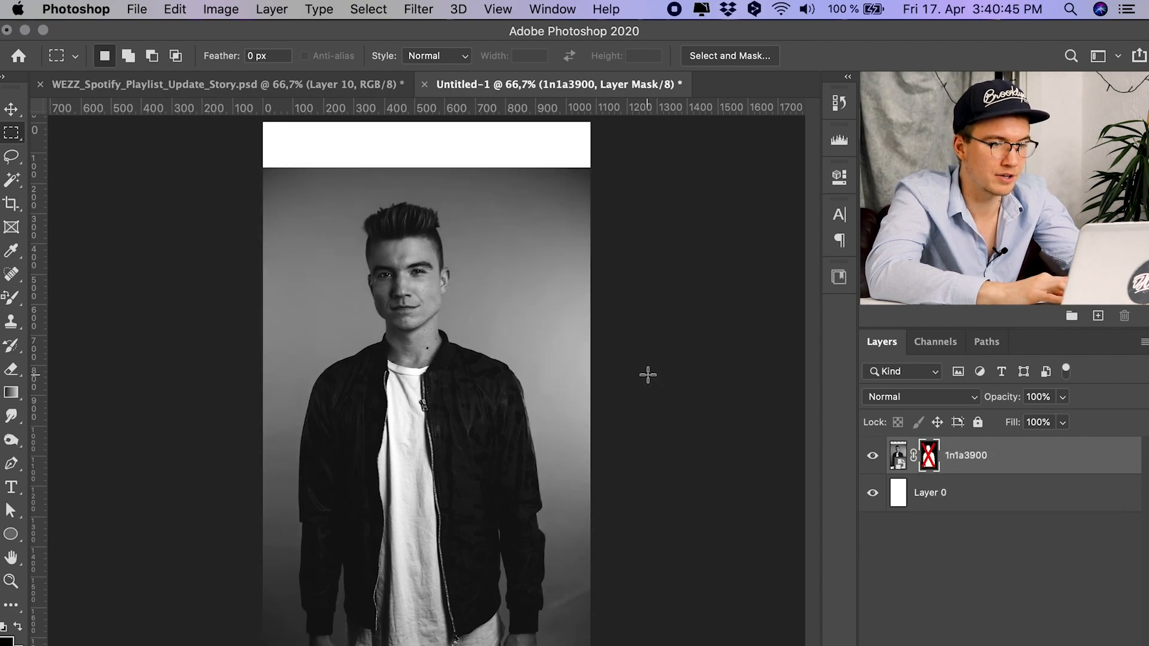
right_click(932, 458)
left_click(958, 465)
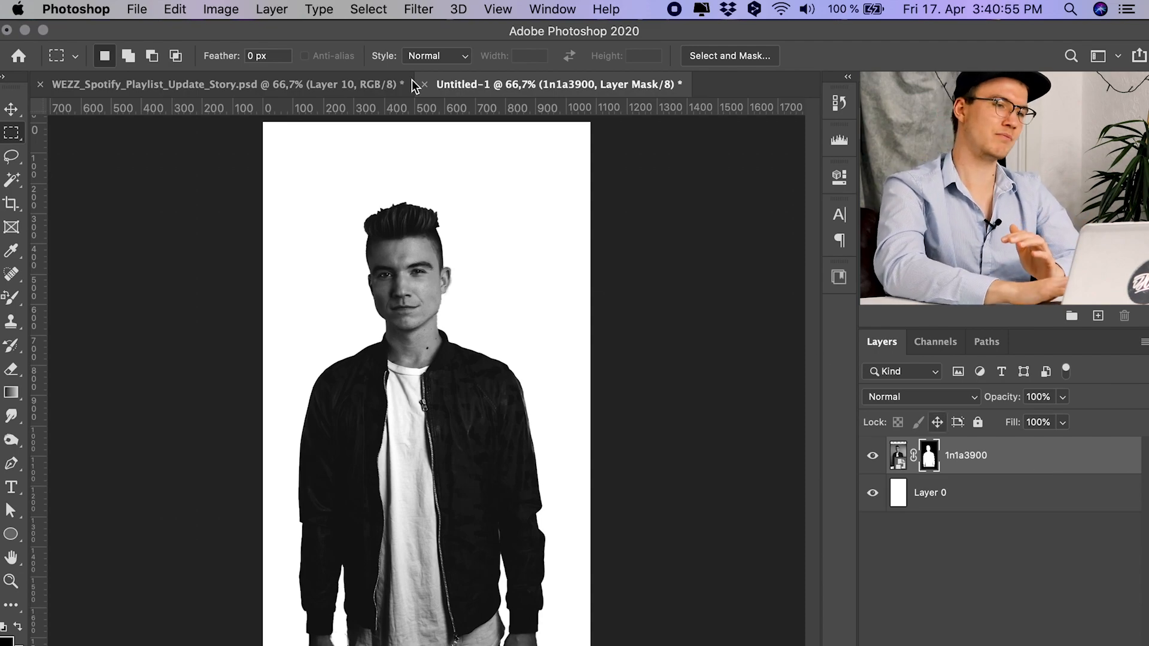
Step: In WEZZ_Spotify_Playlist_Update_Story.psd, collapse the Body group and show only the 1n1a3900 backdrop layer in the Background group
left_click(318, 83)
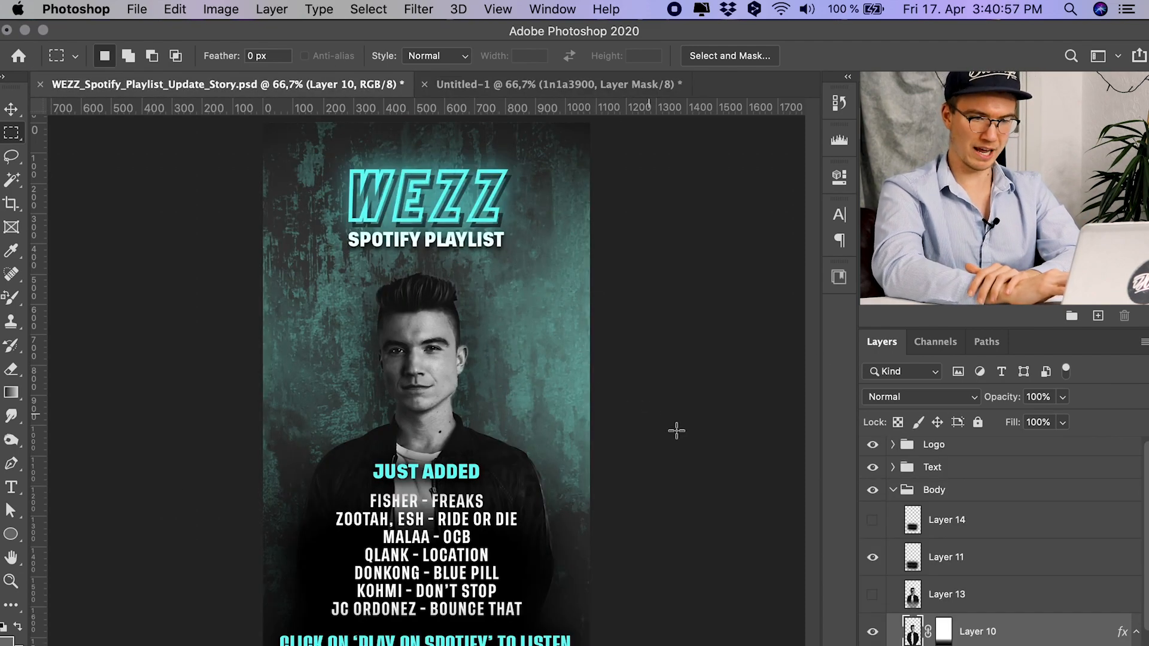
left_click(893, 491)
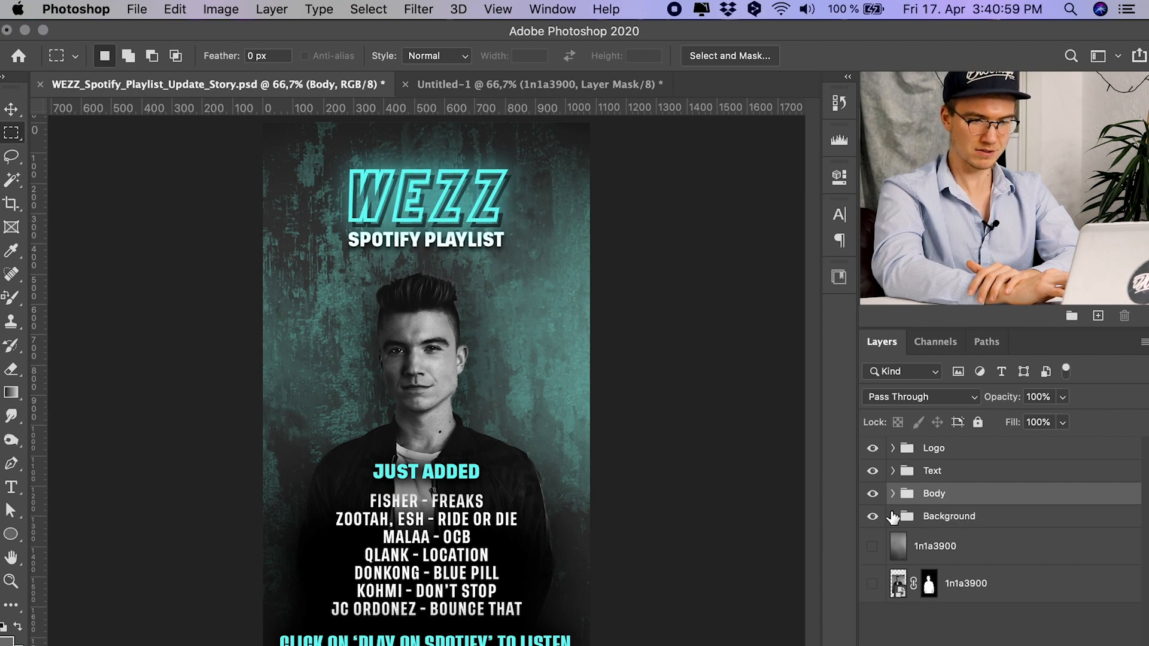
scroll(881, 613, "down", 3)
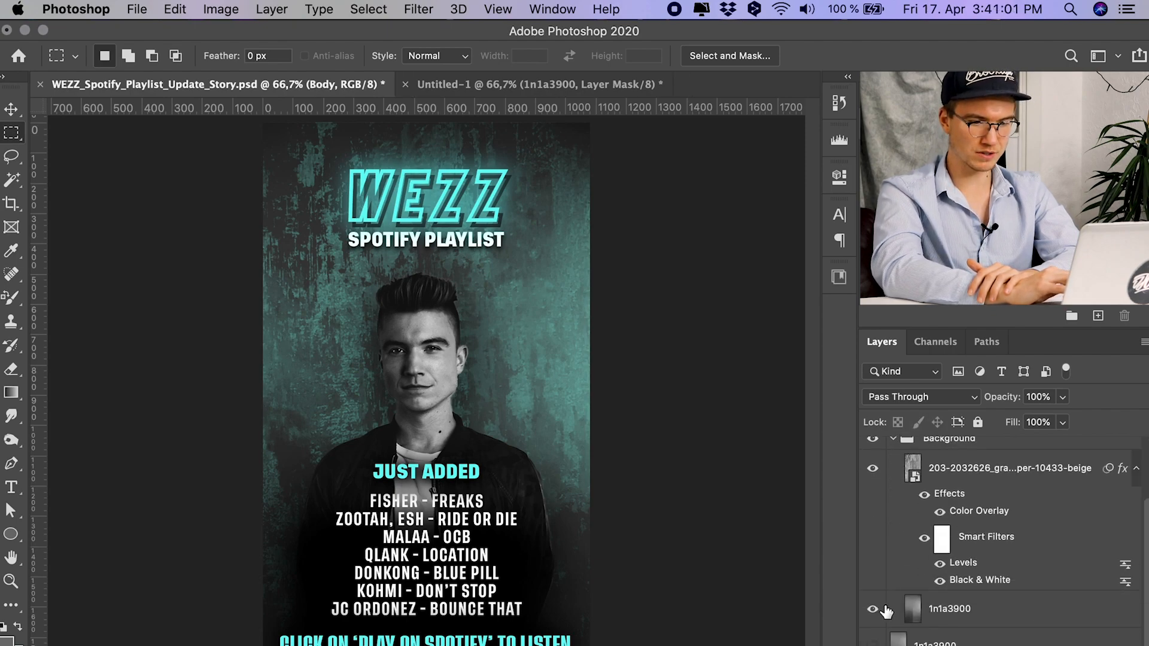
left_click(873, 608, "alt")
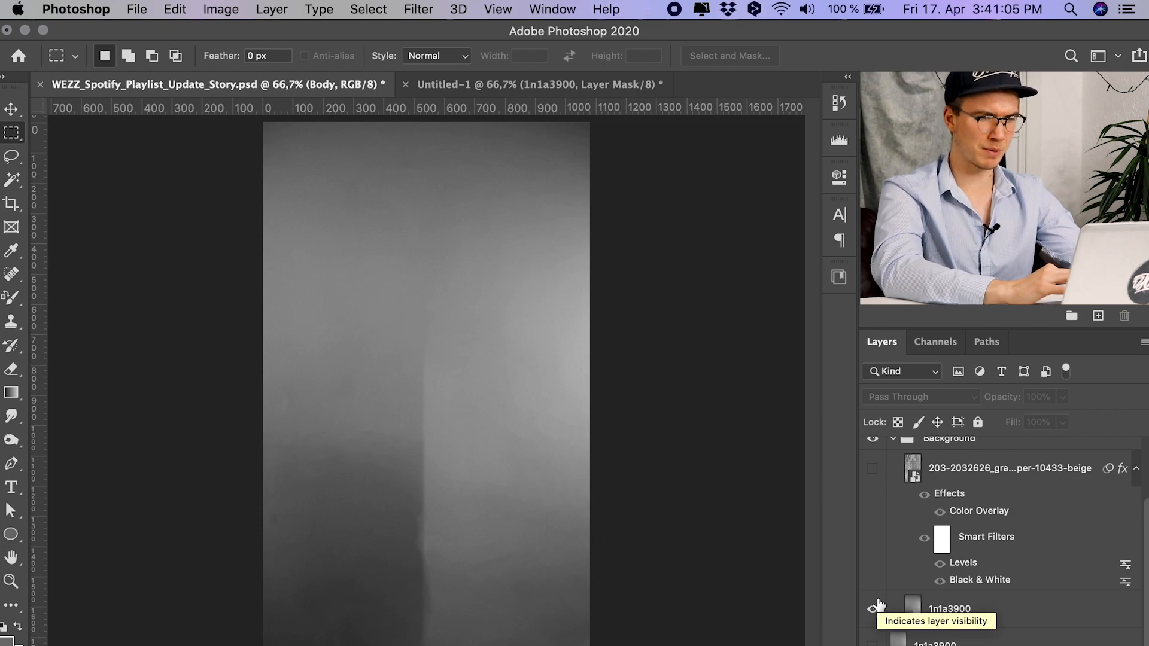
Step: Return to the Untitled-1 document and disable the layer mask on the 1n1a3900 layer
left_click(532, 75)
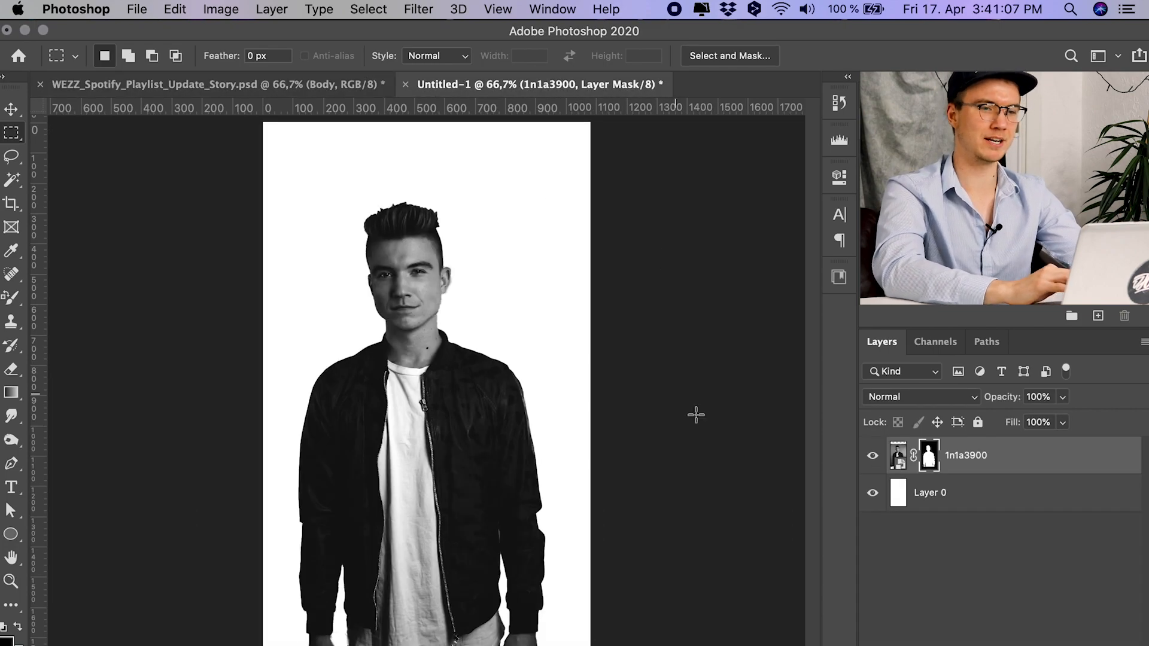
right_click(931, 460)
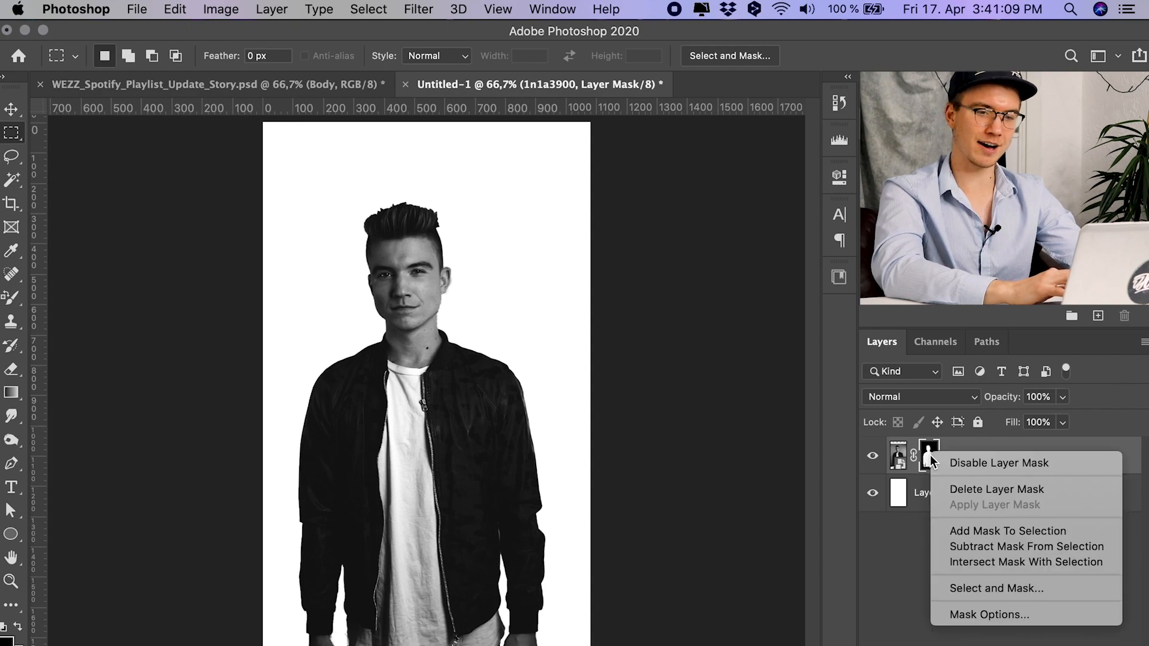
left_click(945, 461)
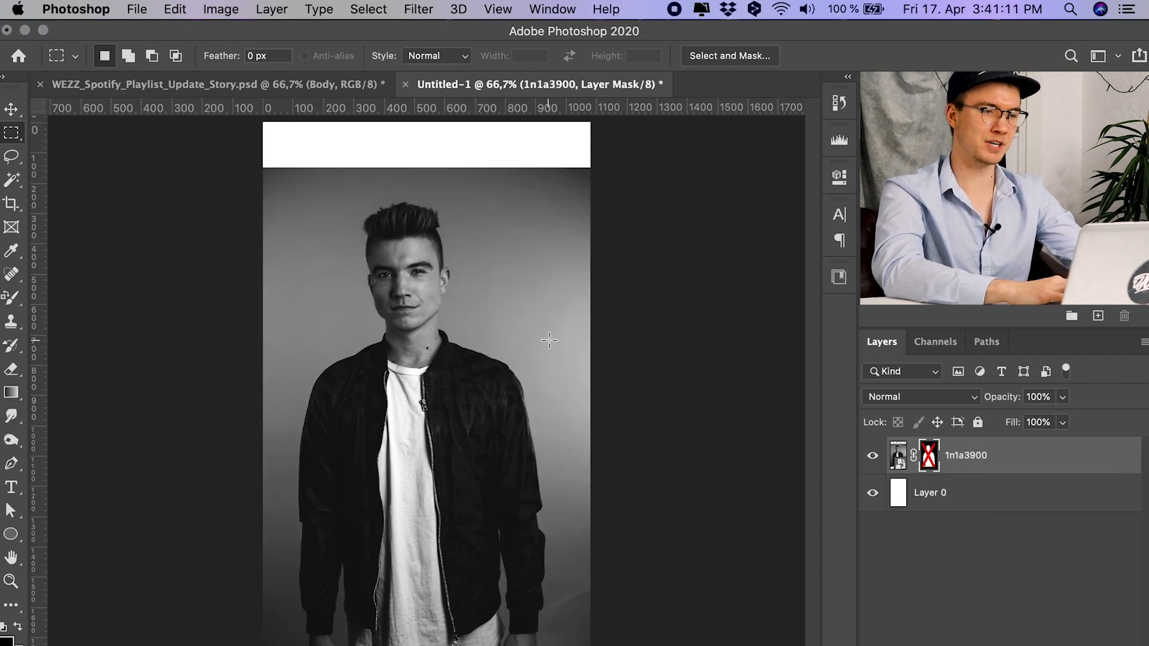
Step: Switch to WEZZ_Spotify_Playlist_Update_Story.psd and make the Body, Text and Logo groups visible again
left_click(262, 88)
left_click(876, 494)
left_click(872, 471)
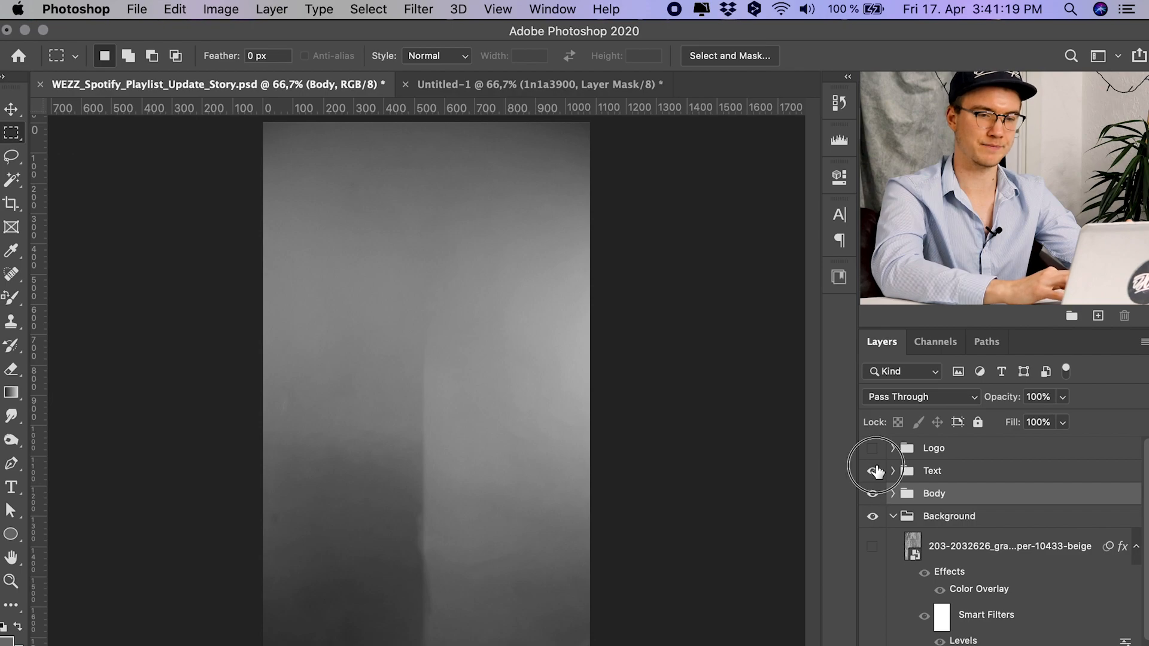
left_click(872, 448)
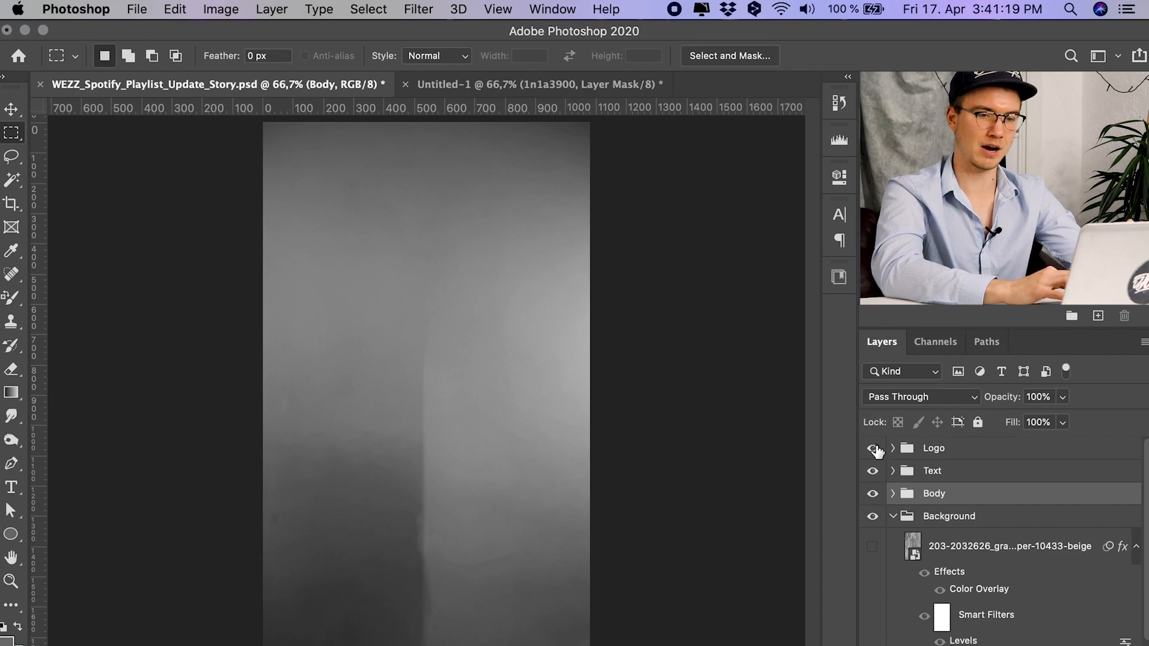
Step: Collapse the Background group, return to Untitled-1, and paste a copy of the masked 1n1a3900 layer in place
left_click(893, 516)
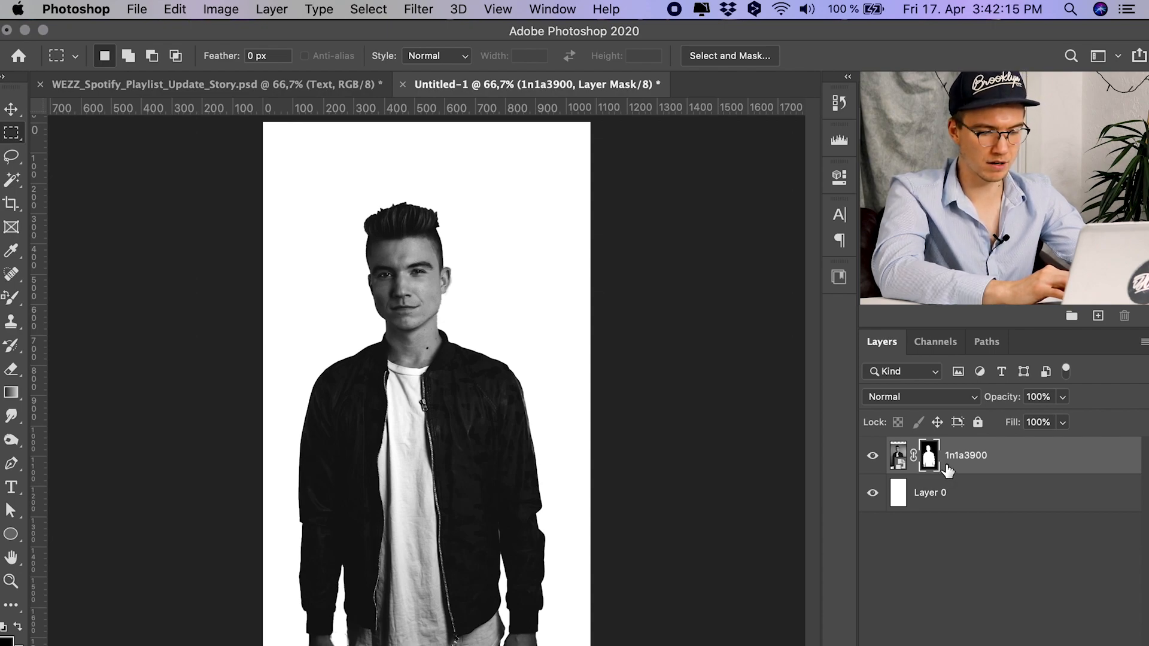
key("super+c")
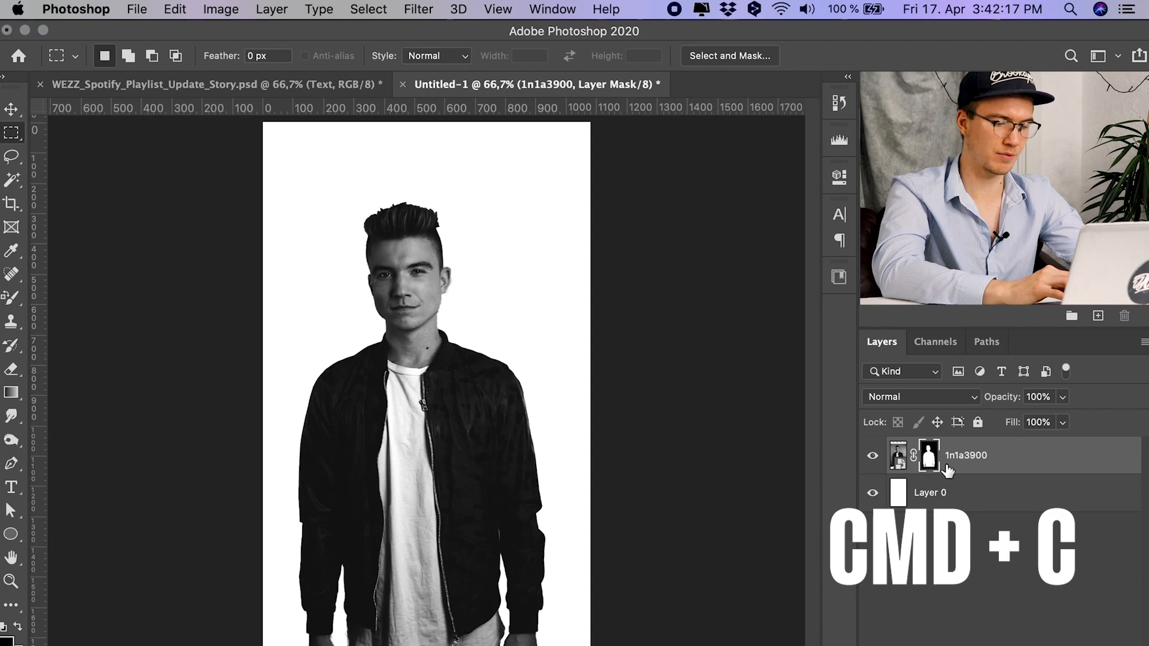
key("super+c")
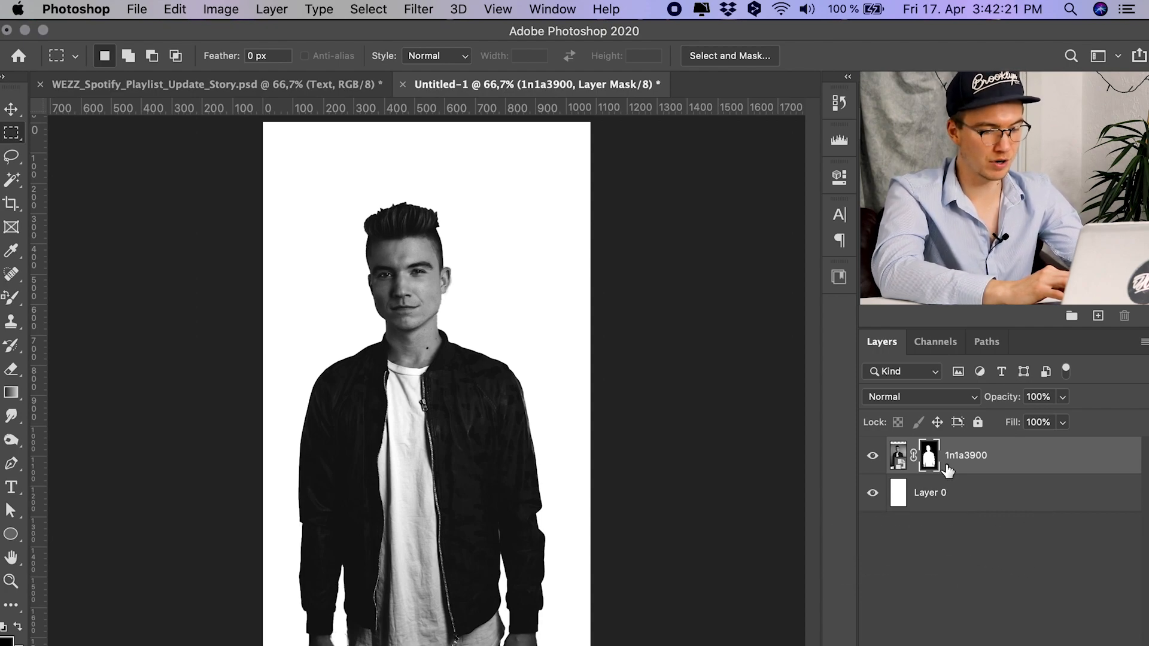
key("super+shift+v")
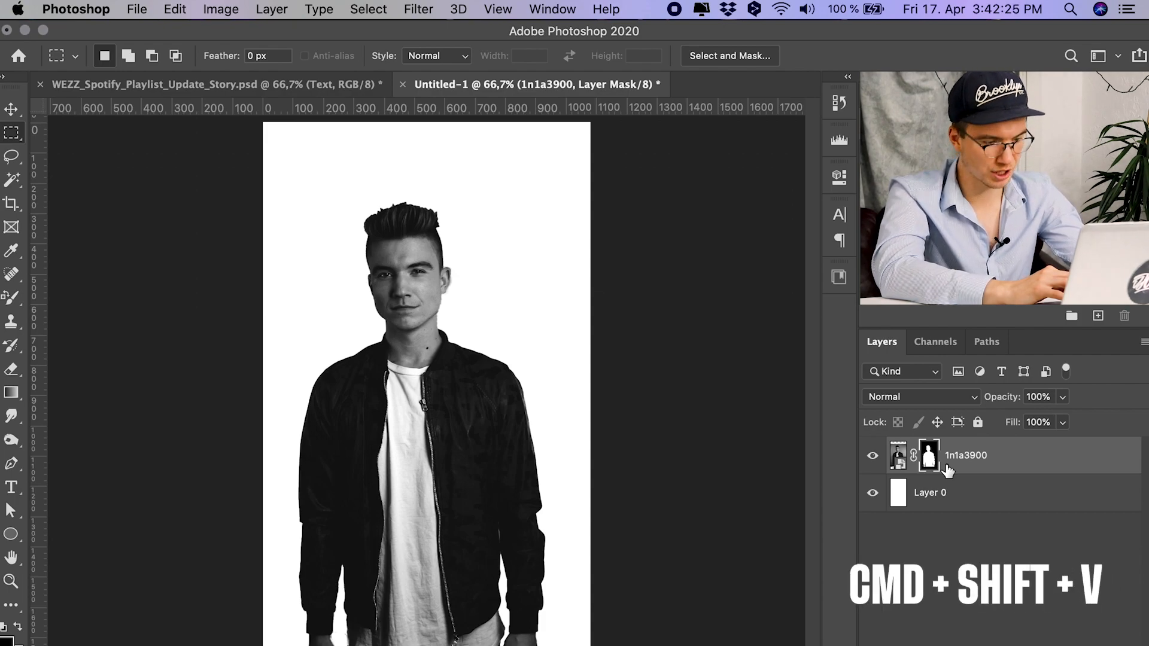
key("super+shift+v")
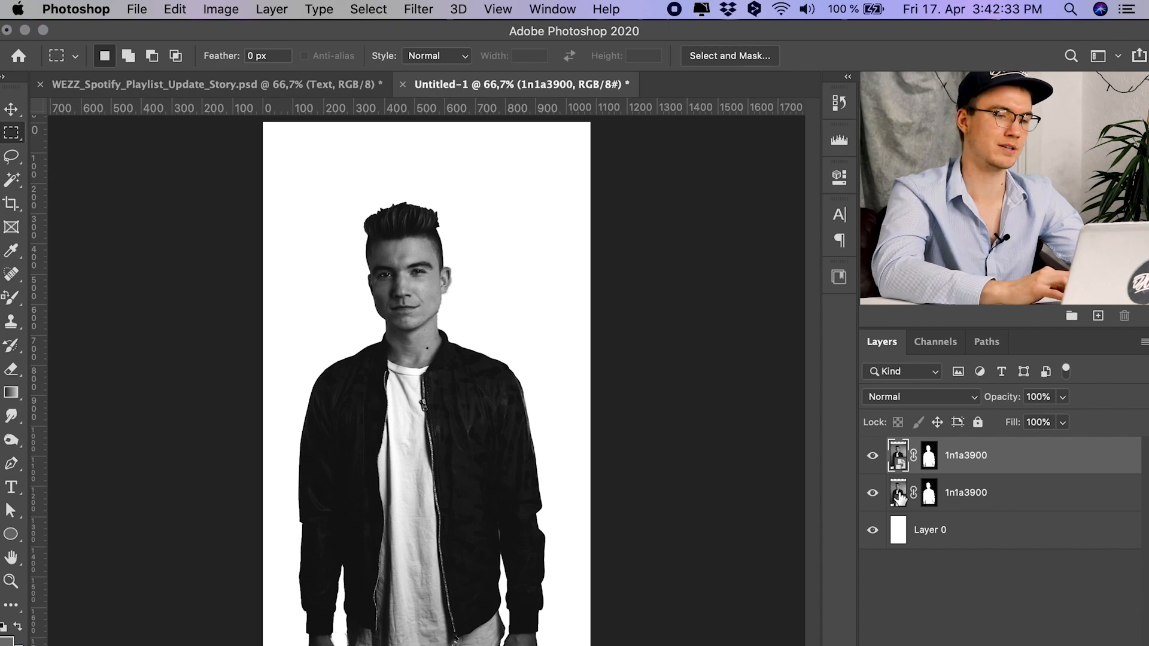
Step: Disable the layer mask on the upper 1n1a3900 copy and delete that mask
left_click(933, 463)
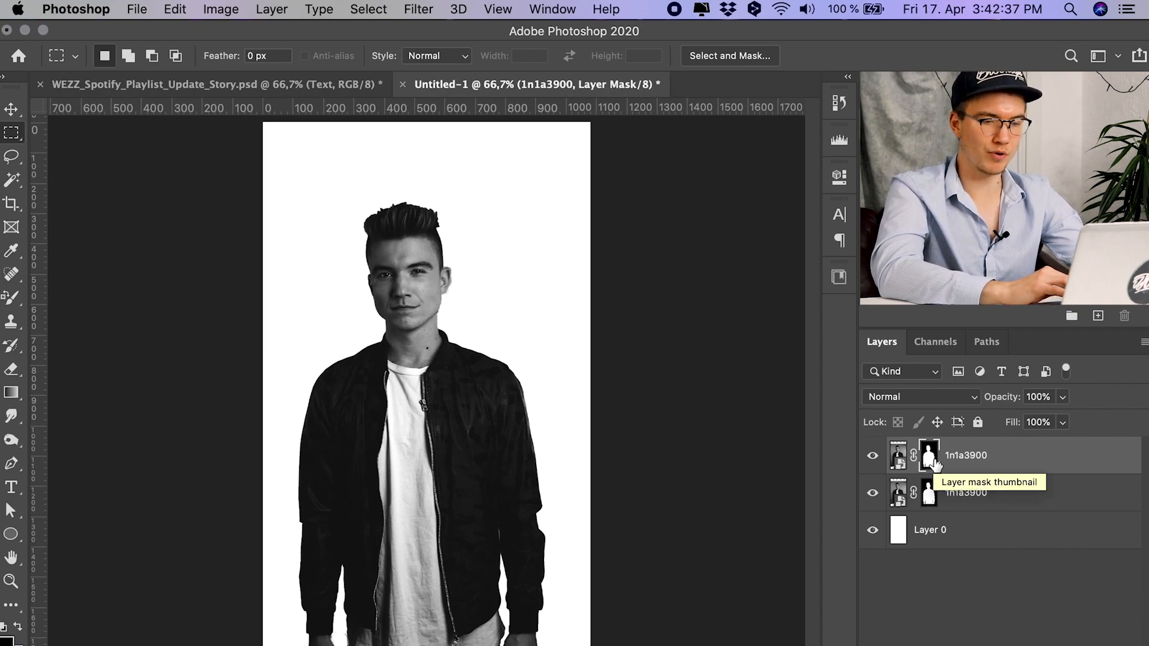
right_click(933, 465)
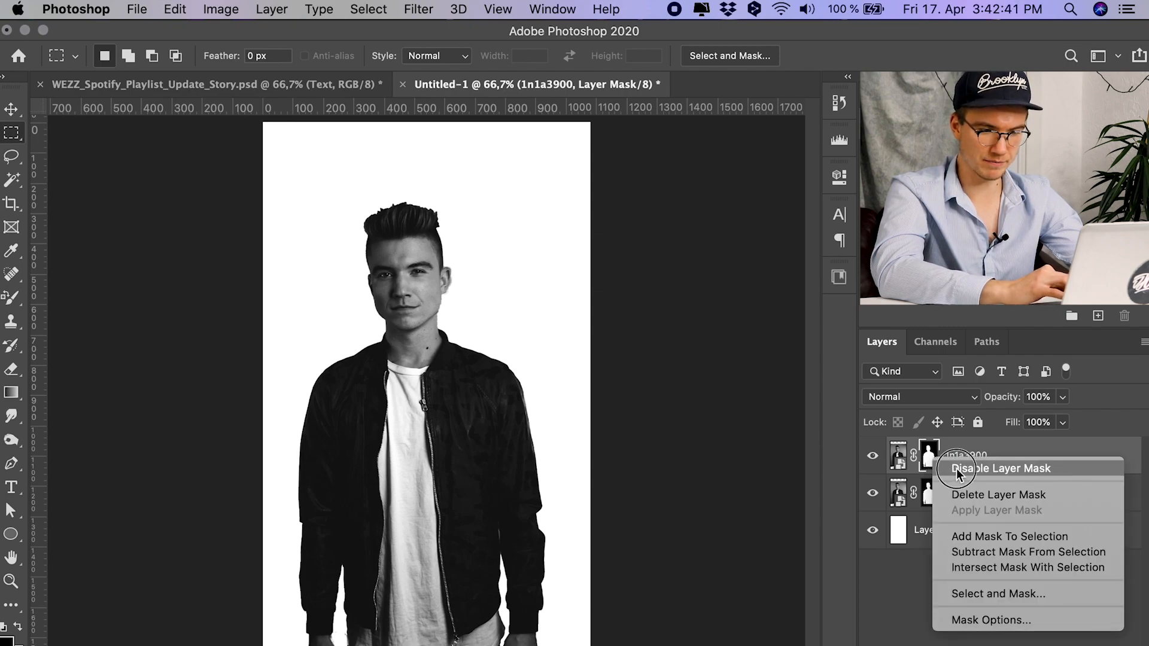
left_click(951, 469)
right_click(932, 462)
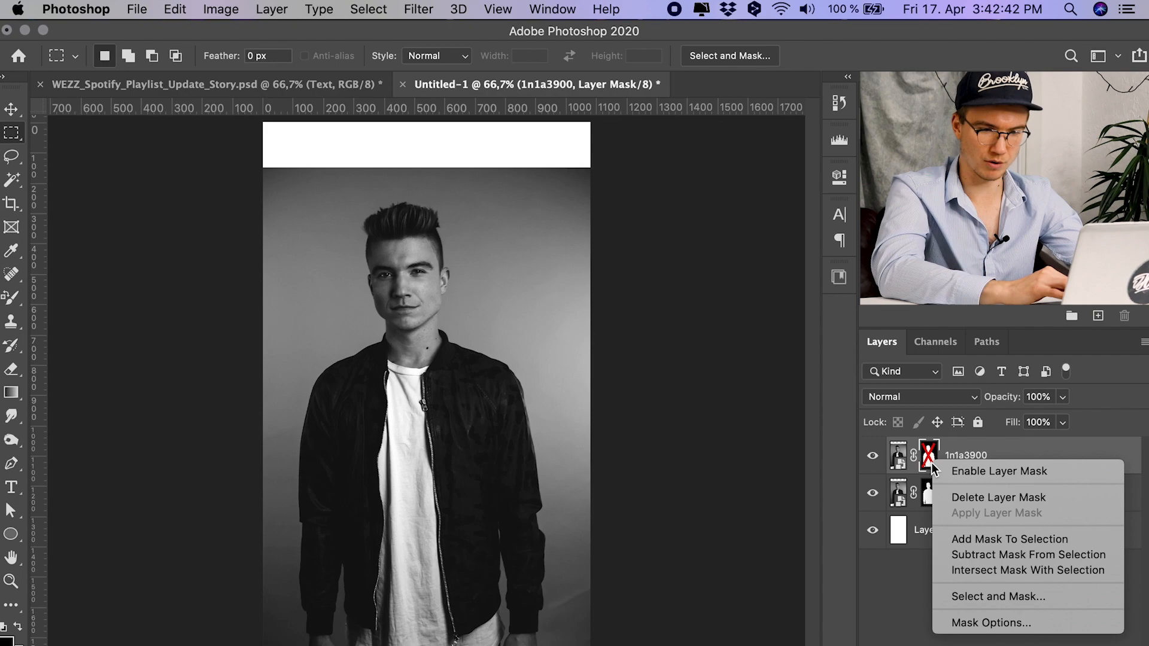
left_click(952, 498)
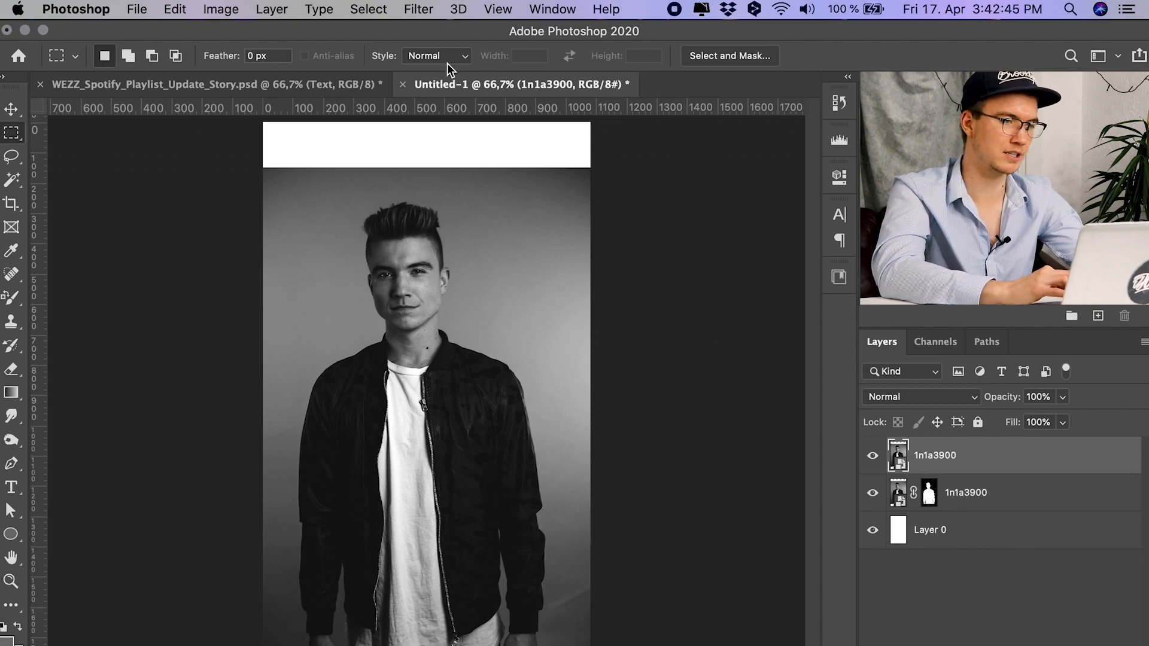
Step: Rasterize the upper, unmasked 1n1a3900 layer
right_click(1025, 458)
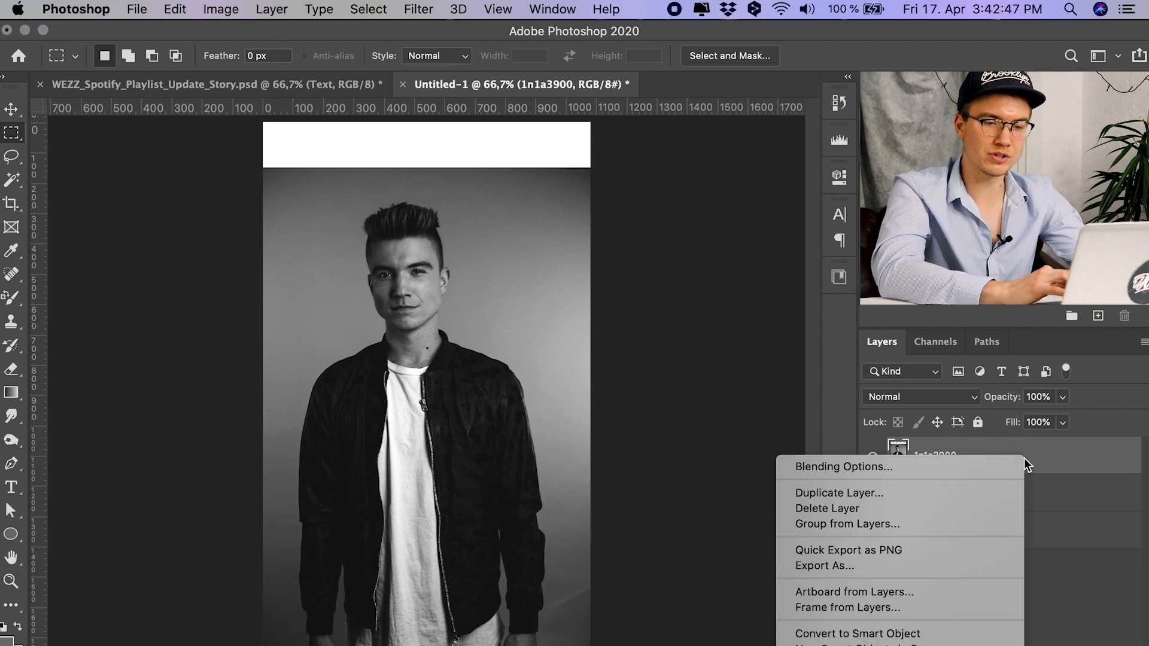
left_click(882, 424)
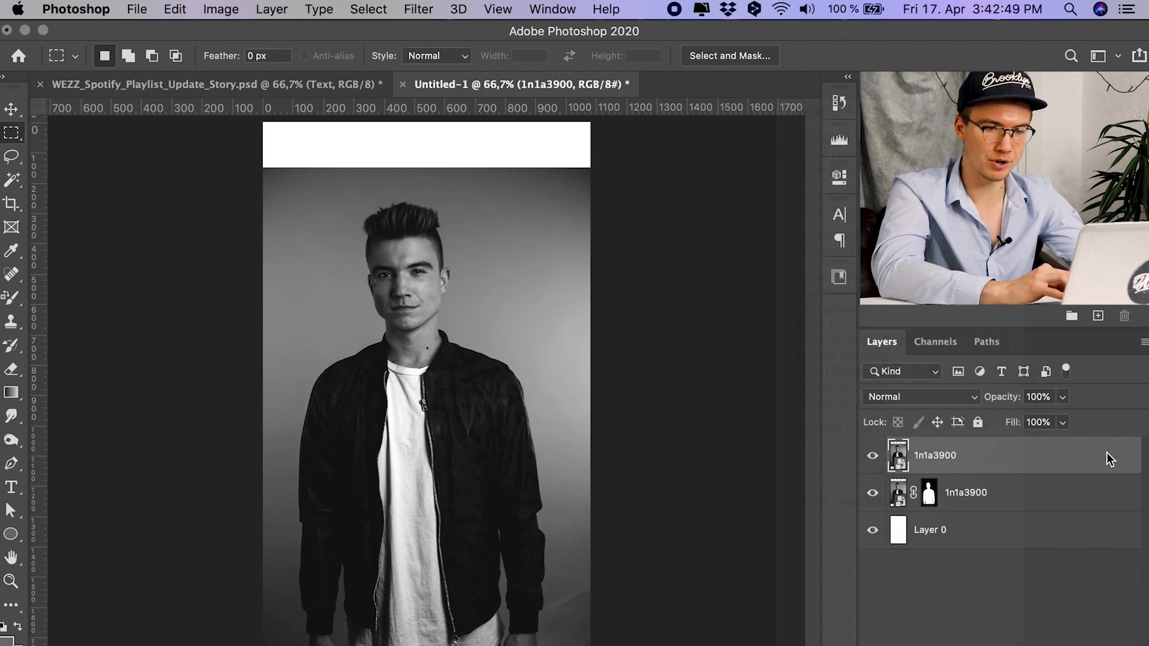
right_click(1024, 467)
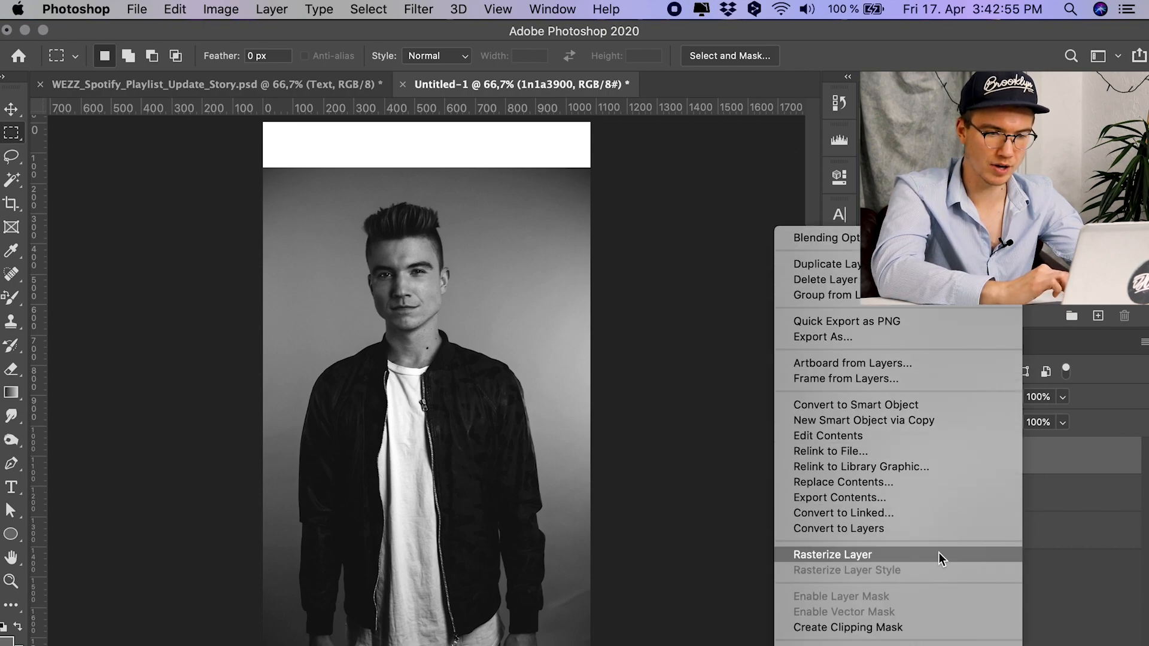
left_click(860, 560)
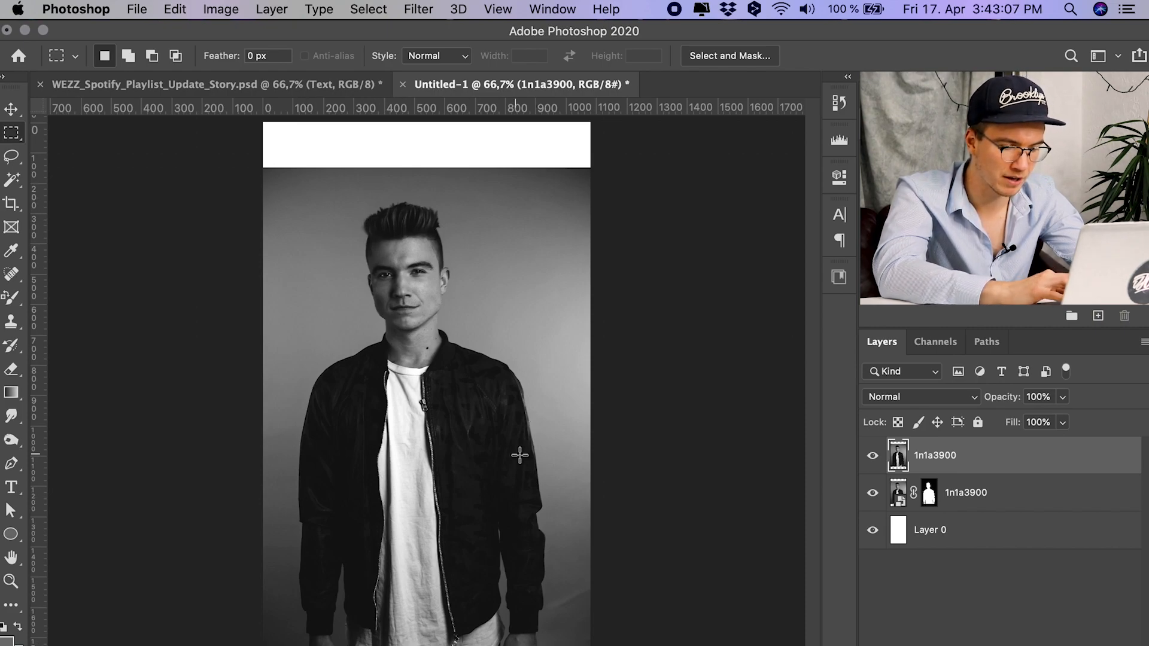
Step: Load the lower 1n1a3900 layer's mask as a selection and expand it by 2 pixels
left_click(929, 503, "super")
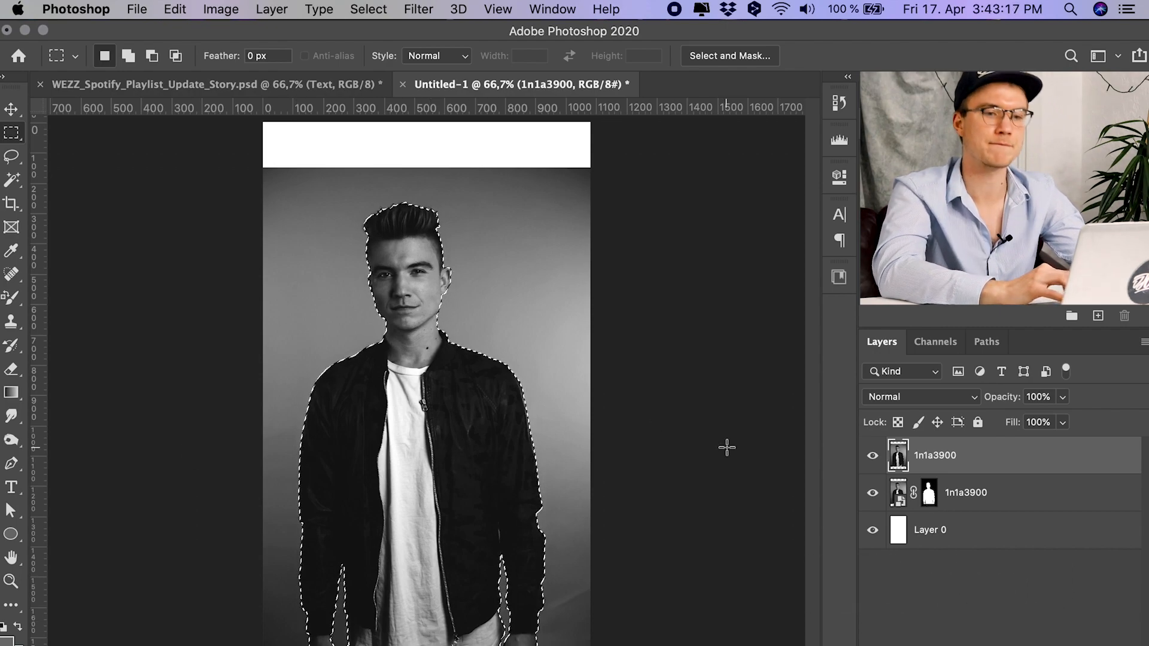
left_click(363, 9)
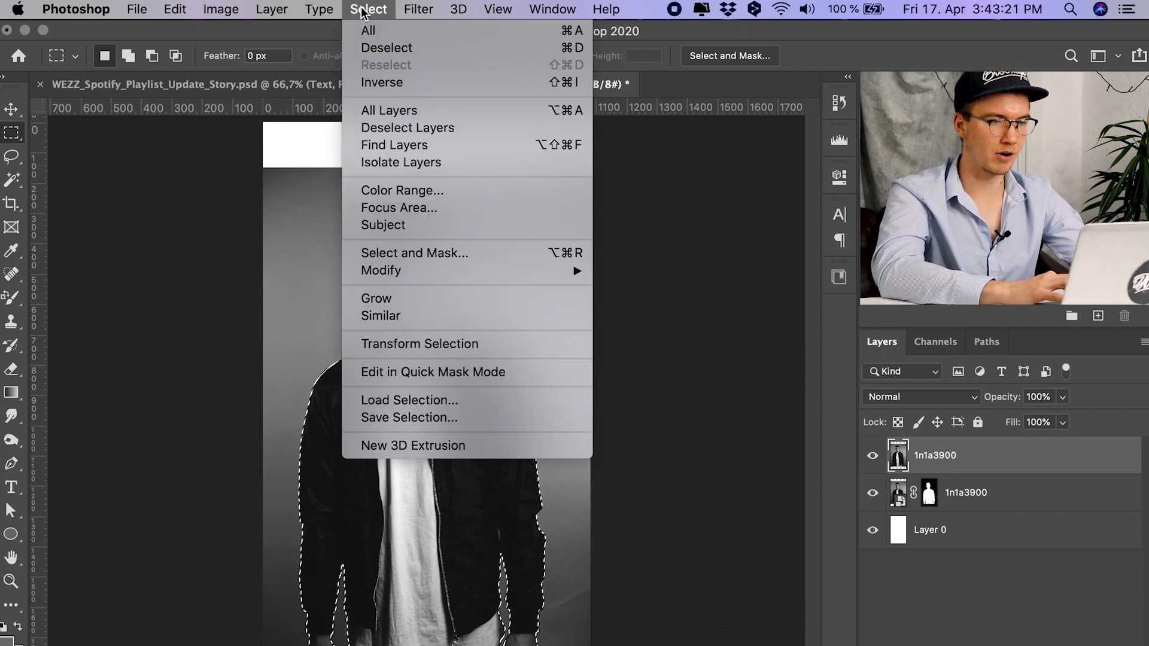
mouse_move(439, 269)
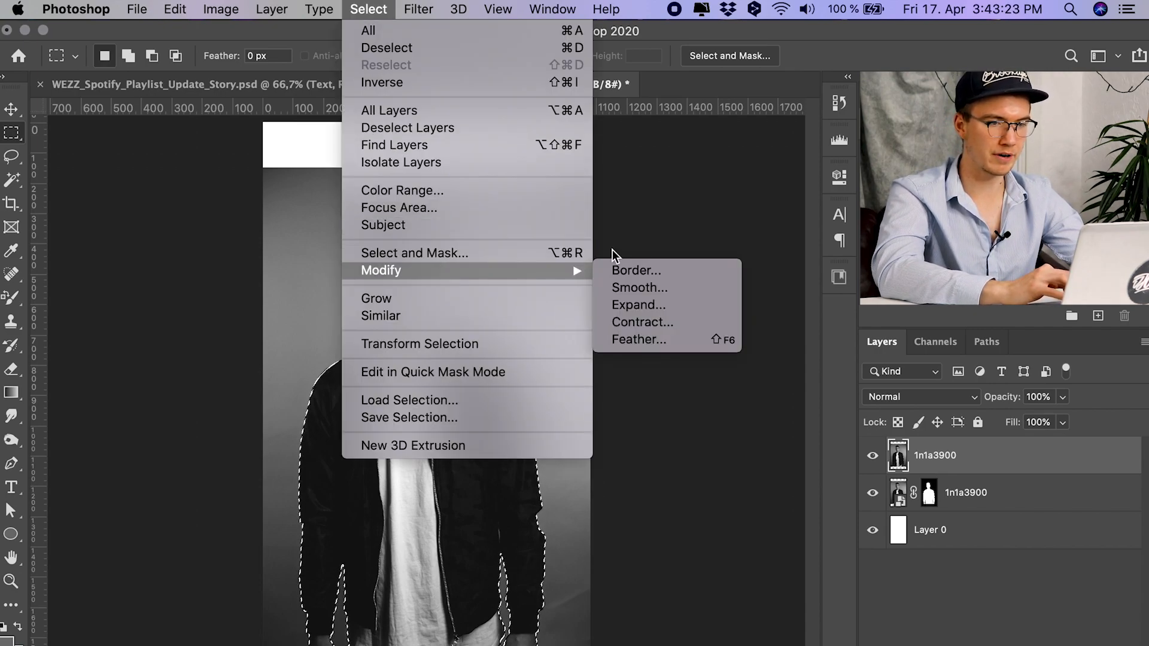
left_click(659, 307)
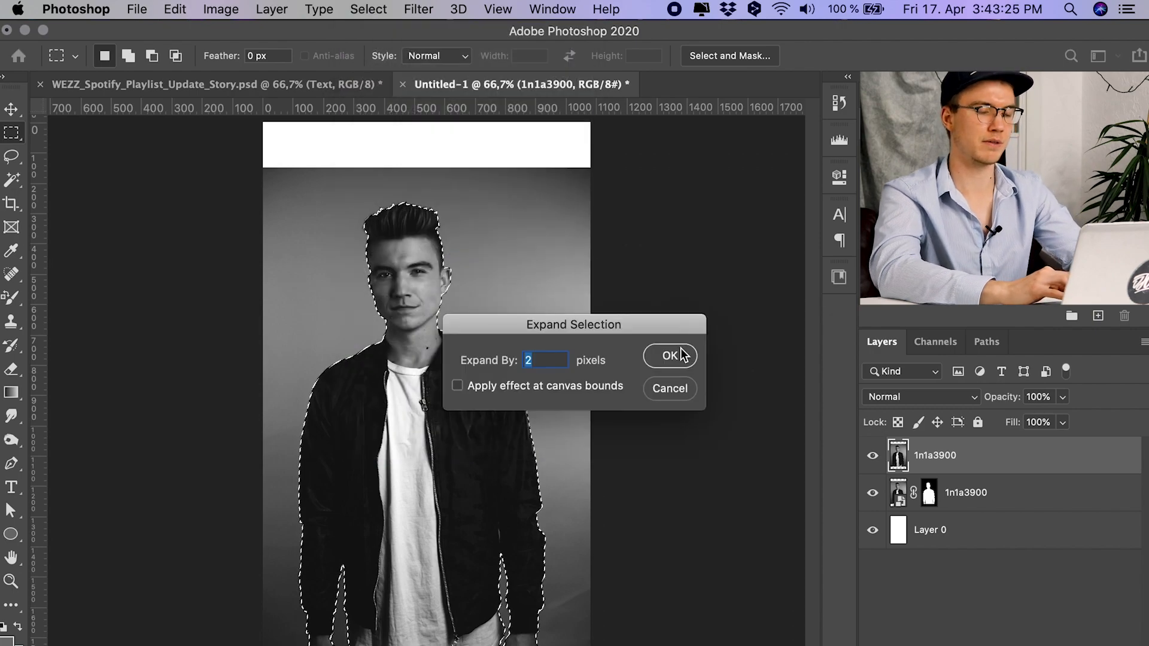
left_click(672, 355)
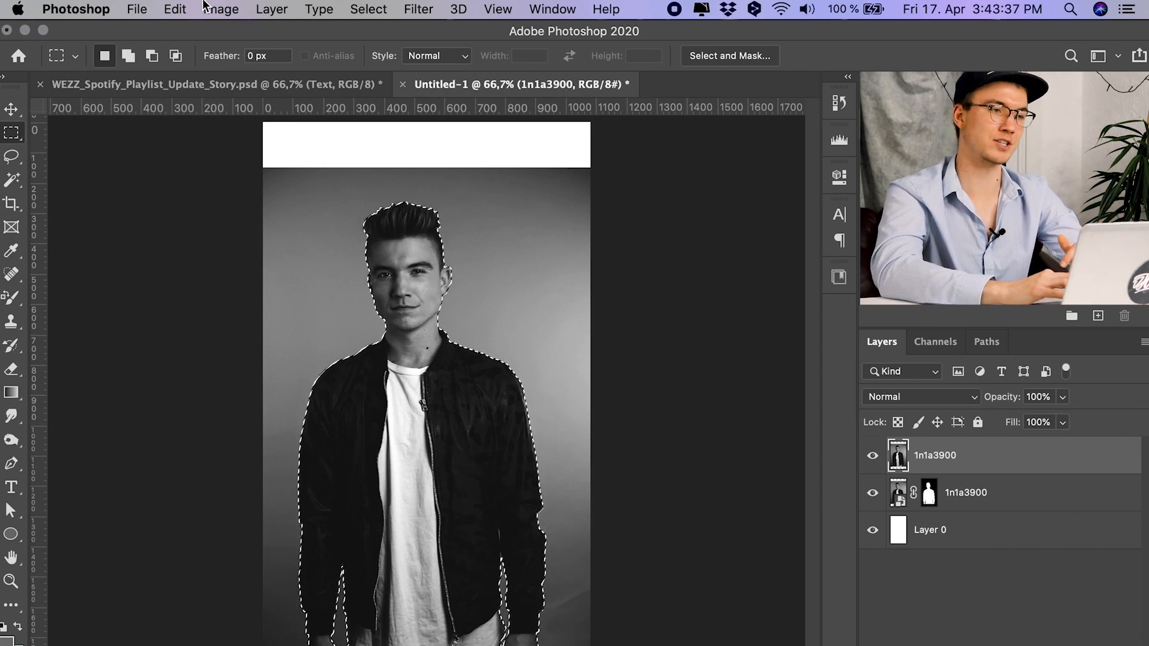
Step: Remove the selected person from the rasterized layer using Content-Aware Fill with High color adaptation, and deselect
left_click(182, 9)
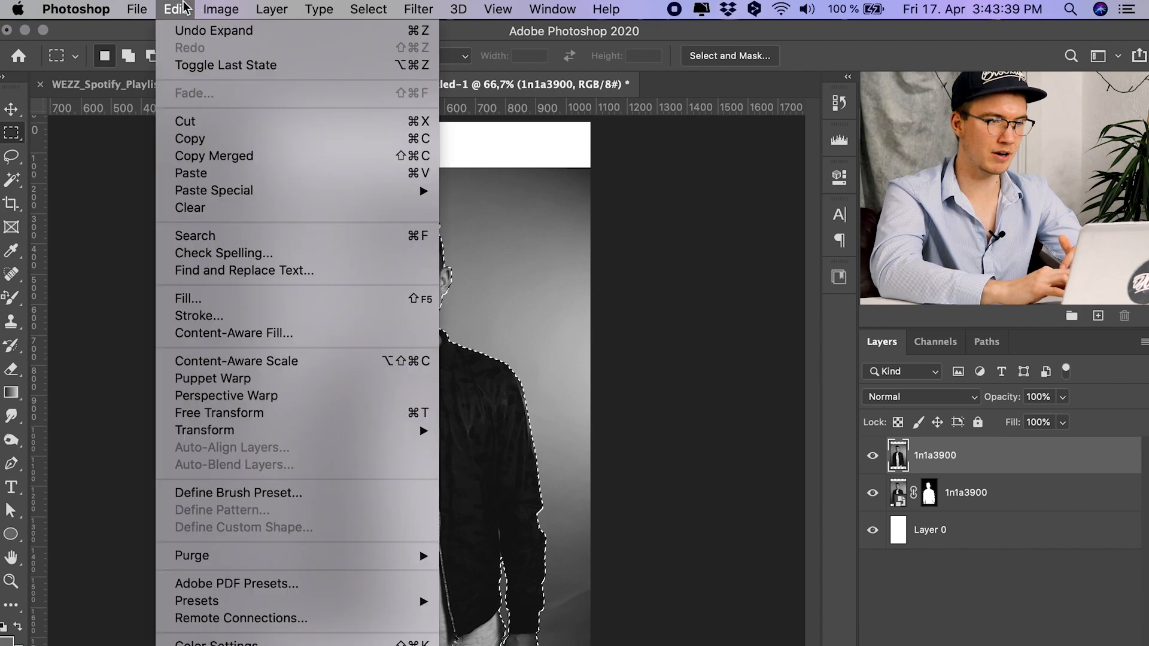
left_click(285, 336)
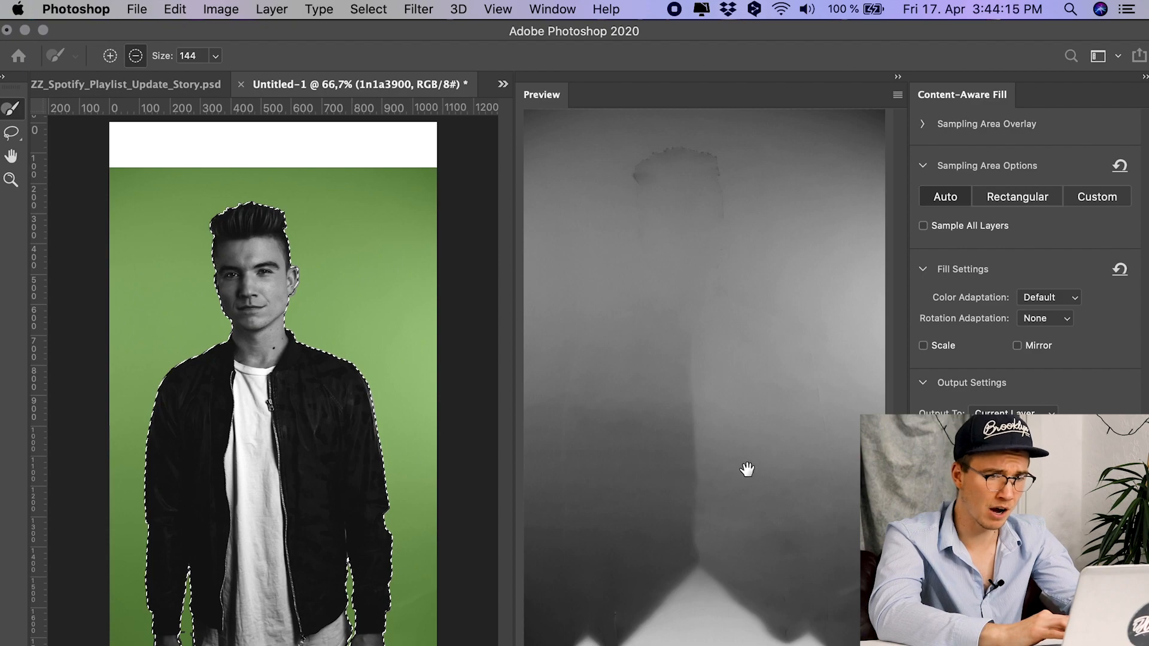
left_click(1040, 303)
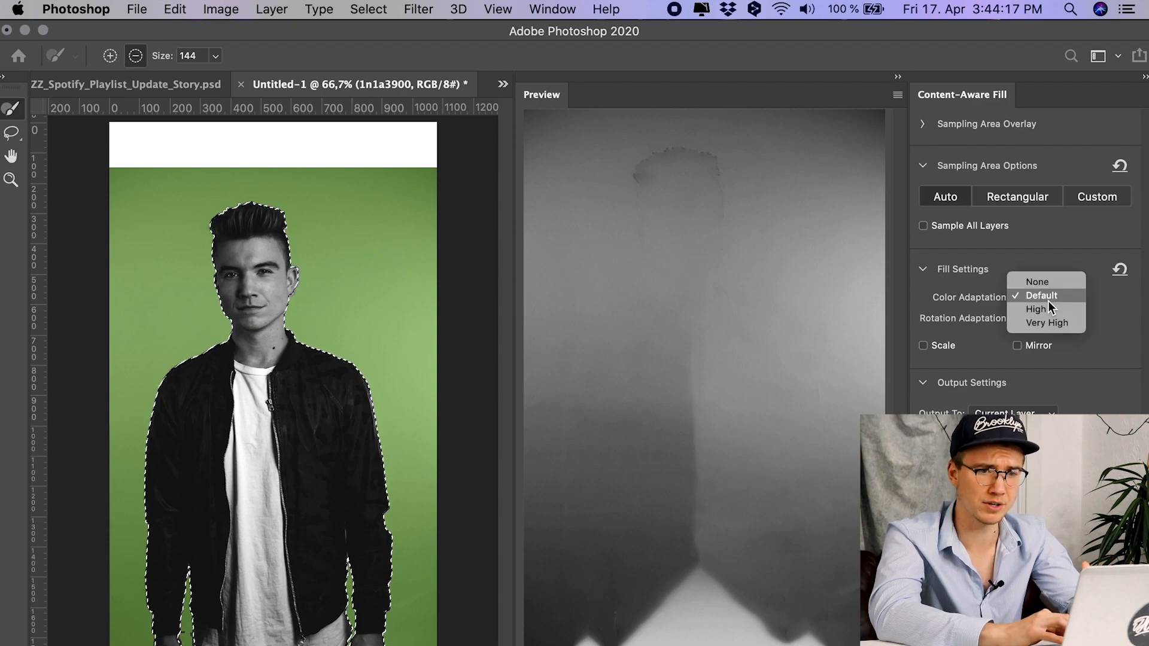
left_click(1050, 309)
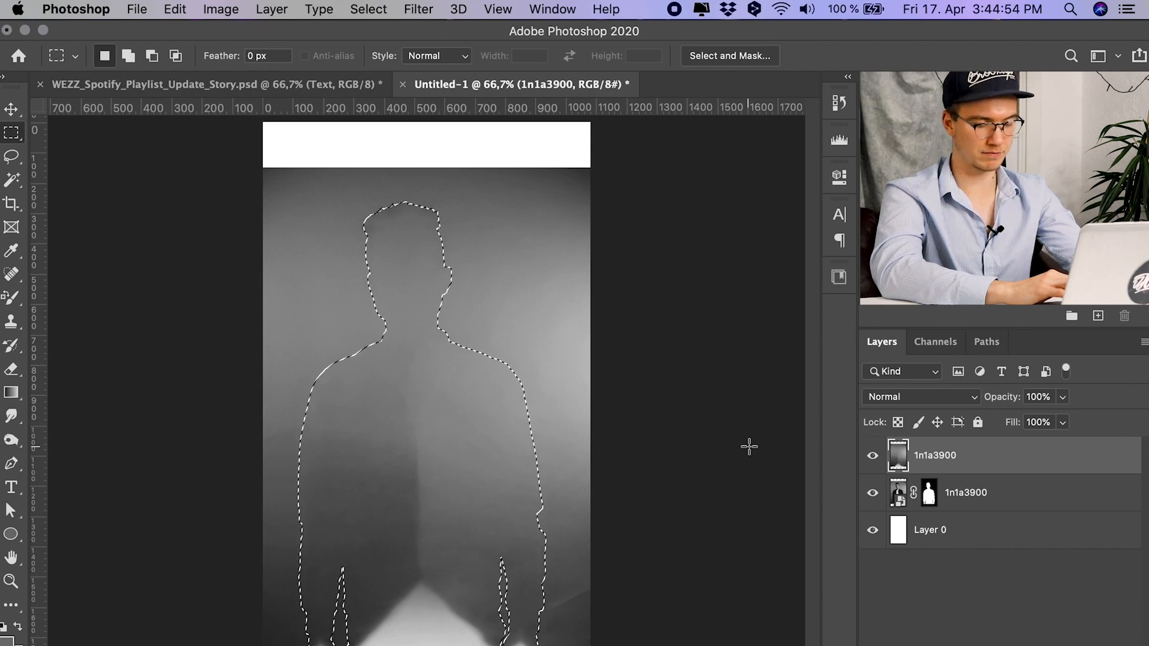
key("super+d")
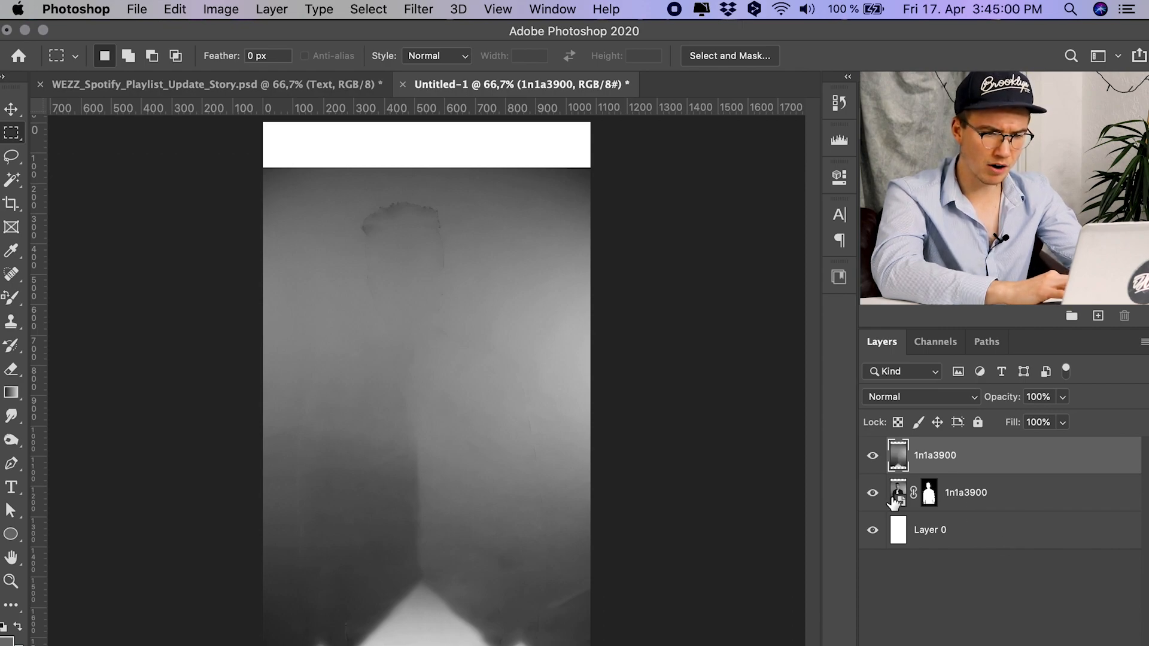
Step: Move the masked portrait above the filled background, toggle both layers' visibility to compare them, and move the portrait back below
left_click_drag(996, 502, 999, 451)
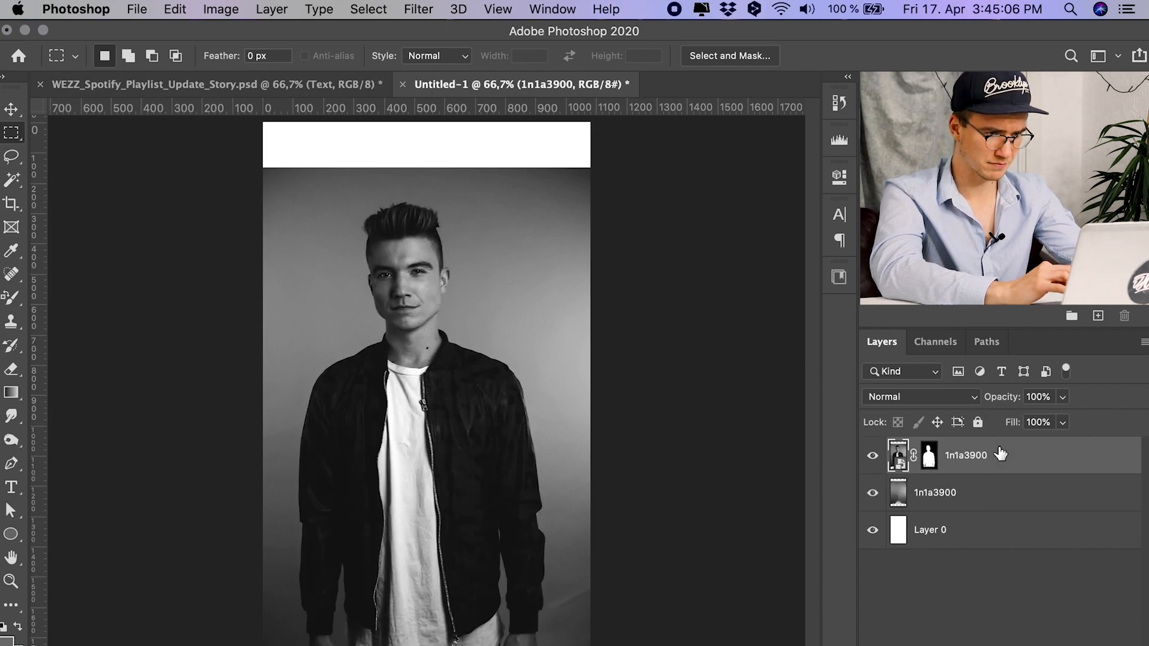
left_click(872, 457)
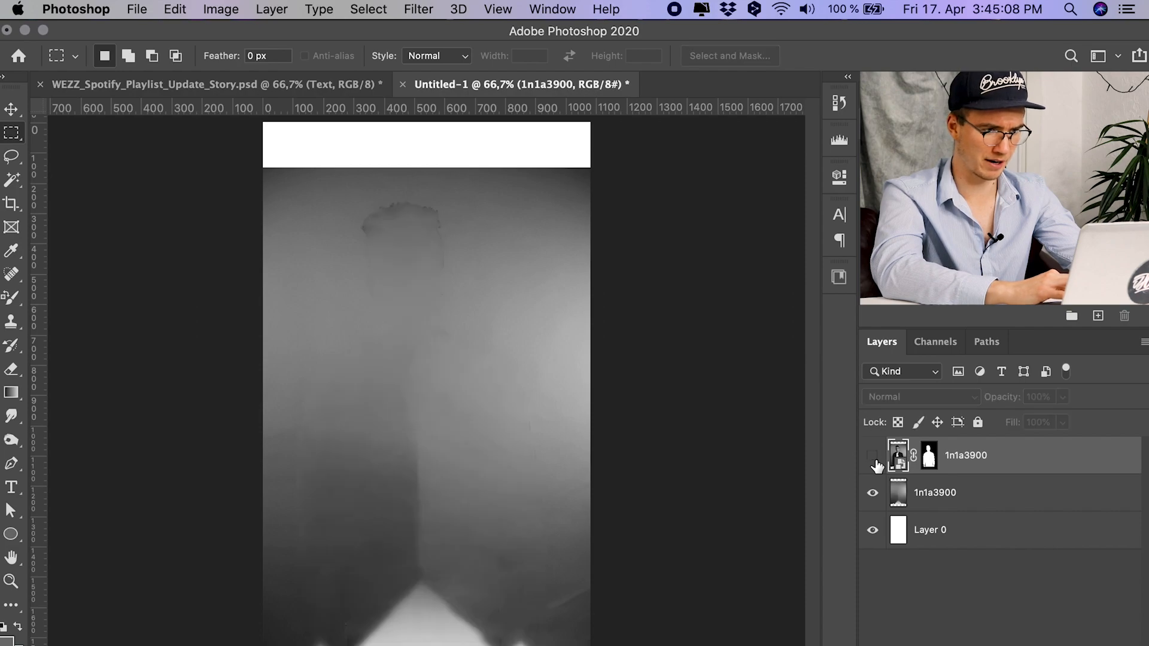
left_click(873, 497)
left_click(873, 496)
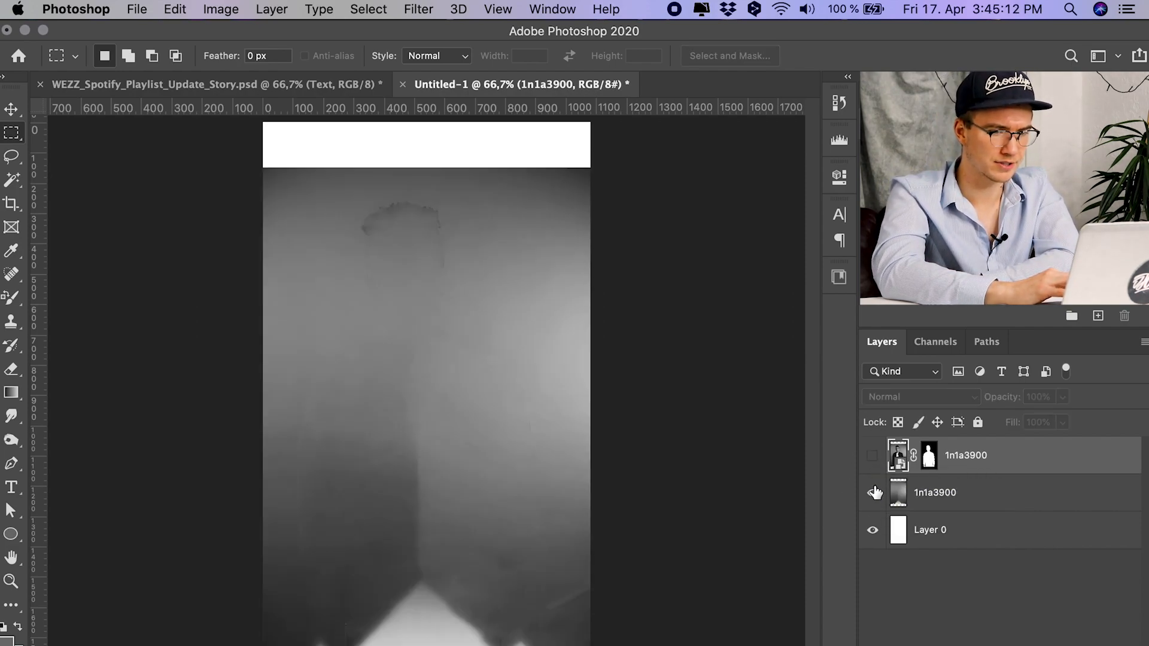
left_click(873, 456)
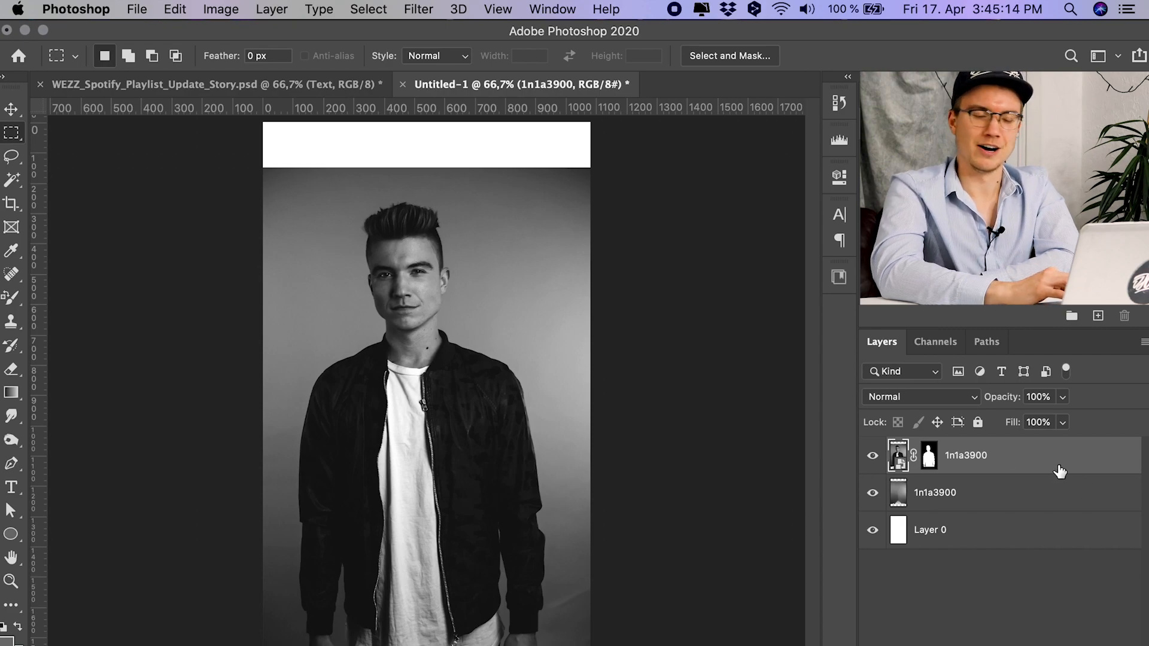
left_click_drag(1060, 472, 1054, 513)
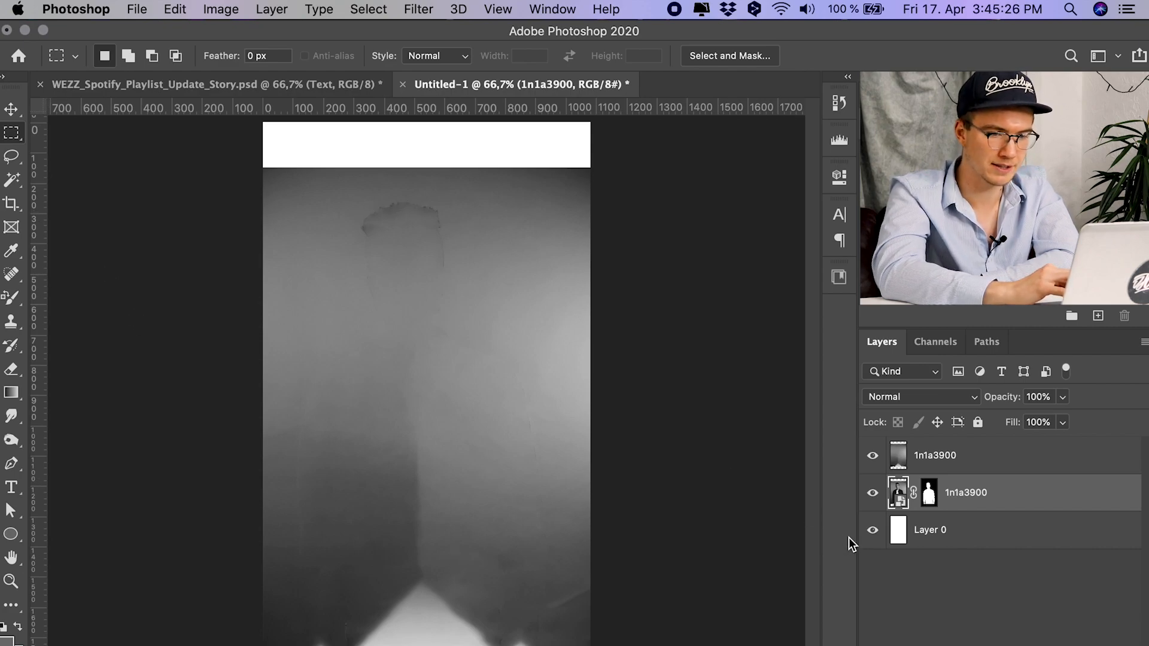
Step: Hide Layer 0 and retouch the leftover head outline on the filled 1n1a3900 background layer with the Spot Healing Brush
left_click(873, 530)
left_click(12, 273)
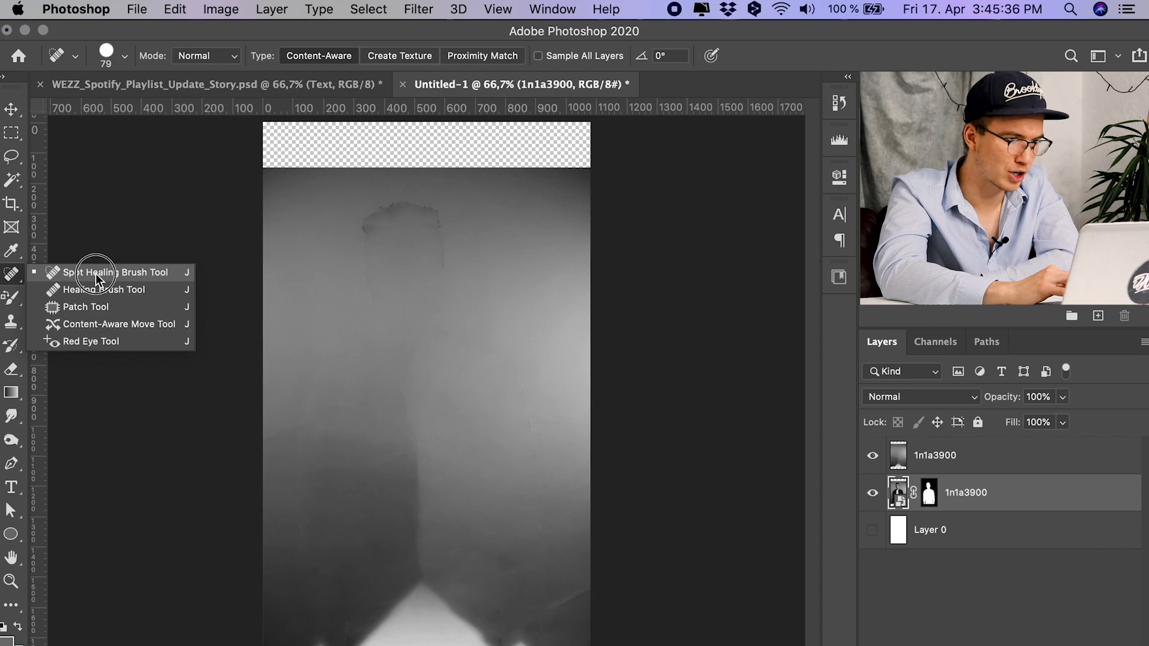
left_click(96, 274)
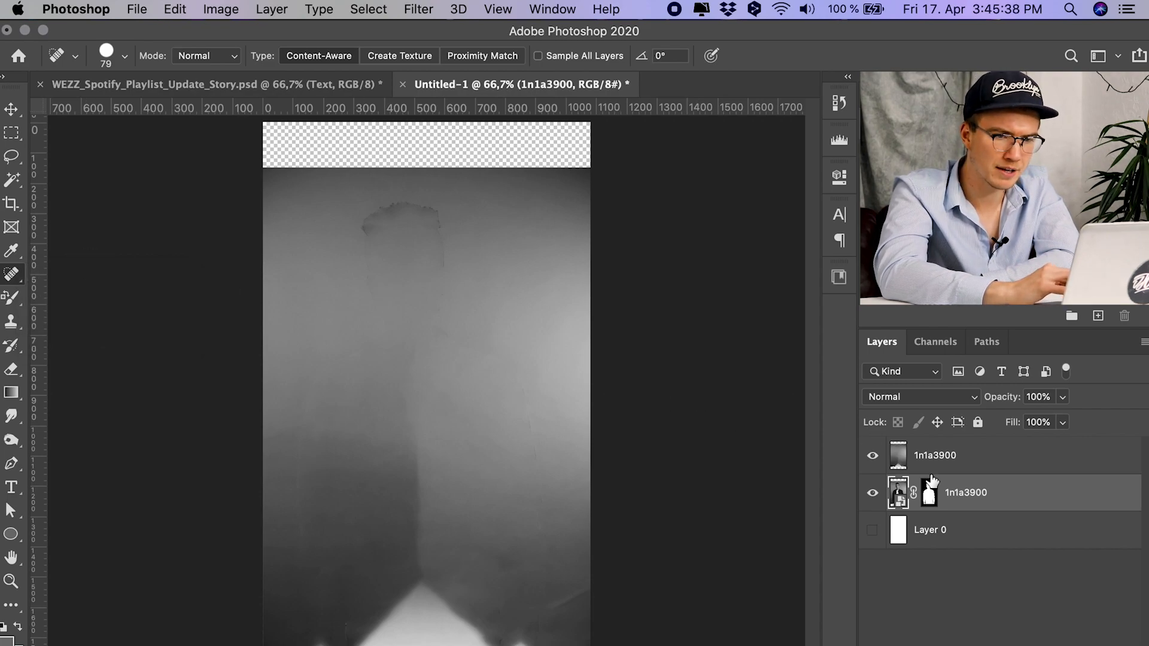
left_click(1000, 463)
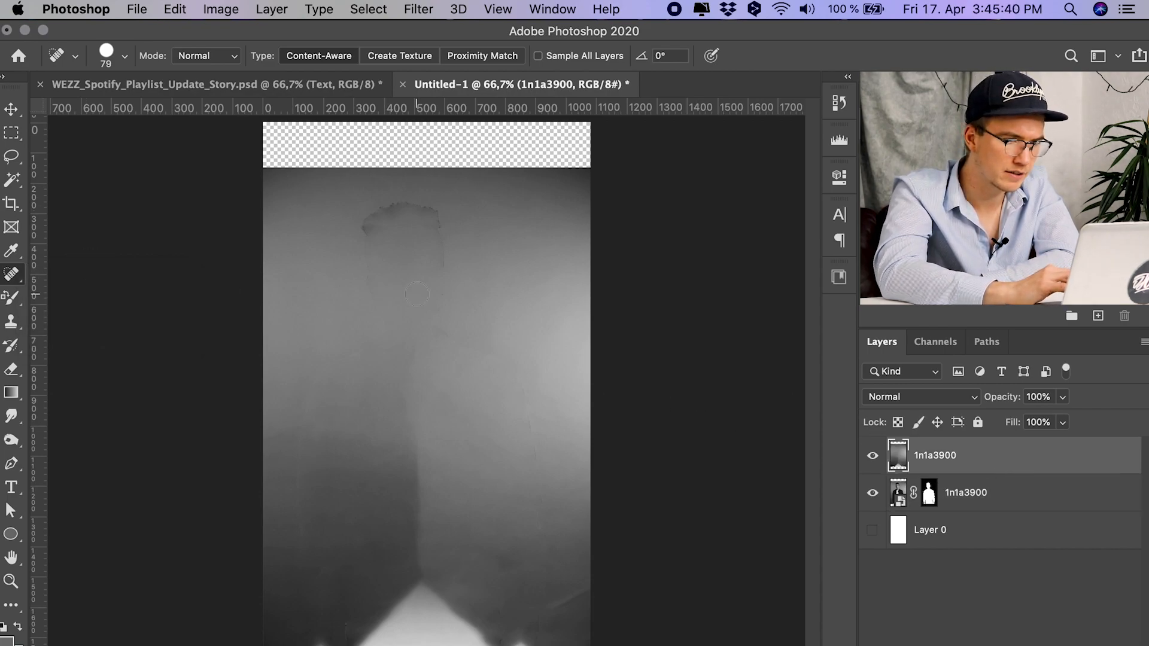
mouse_move(369, 312)
left_mouse_down()
mouse_move(367, 219)
mouse_move(423, 204)
mouse_move(440, 230)
mouse_move(447, 326)
mouse_move(523, 382)
mouse_move(552, 467)
left_mouse_up()
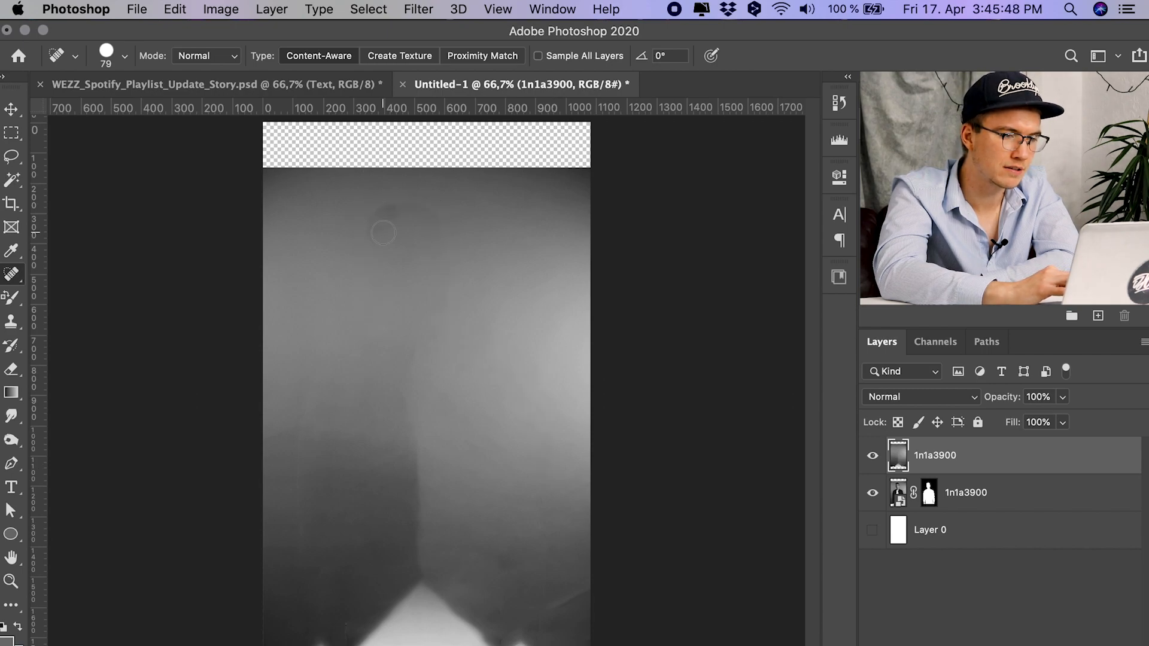
mouse_move(372, 226)
left_mouse_down()
mouse_move(414, 200)
mouse_move(436, 211)
mouse_move(443, 242)
left_mouse_up()
Step: Retouch the vertical seam, remaining head outline and bright lower patches on the filled 1n1a3900 background with the Spot Healing Brush
mouse_move(368, 289)
left_mouse_down()
mouse_move(363, 342)
mouse_move(317, 405)
mouse_move(304, 487)
mouse_move(326, 635)
mouse_move(306, 644)
mouse_move(541, 645)
mouse_move(423, 618)
mouse_move(353, 621)
mouse_move(419, 634)
mouse_move(365, 635)
mouse_move(512, 640)
mouse_move(432, 626)
mouse_move(449, 607)
mouse_move(351, 591)
mouse_move(418, 577)
left_mouse_up()
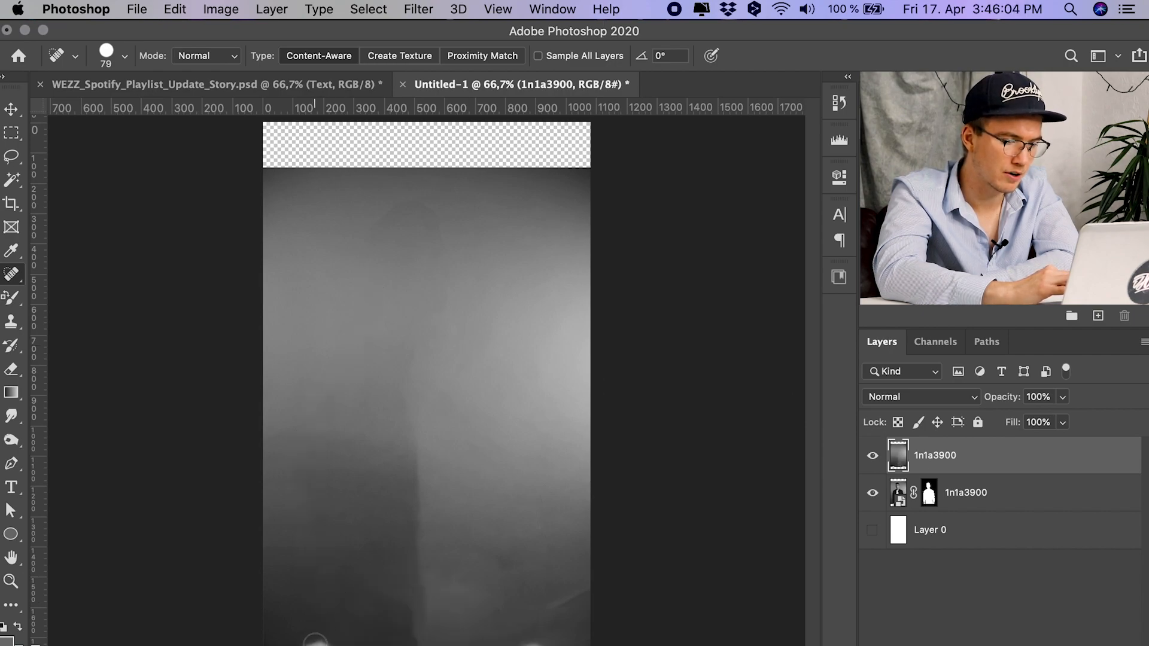
left_click_drag(317, 644, 349, 645)
left_click_drag(557, 645, 481, 645)
left_click_drag(347, 644, 266, 641)
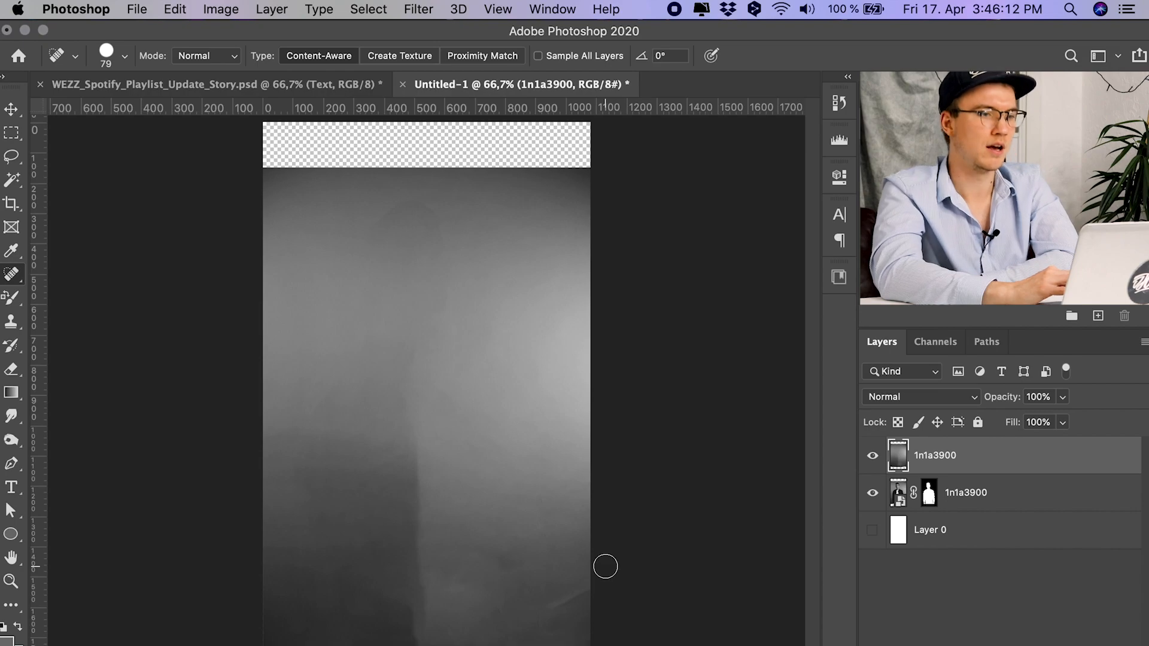
mouse_move(341, 409)
left_mouse_down()
mouse_move(323, 371)
mouse_move(348, 323)
mouse_move(358, 245)
mouse_move(423, 204)
mouse_move(441, 241)
left_mouse_up()
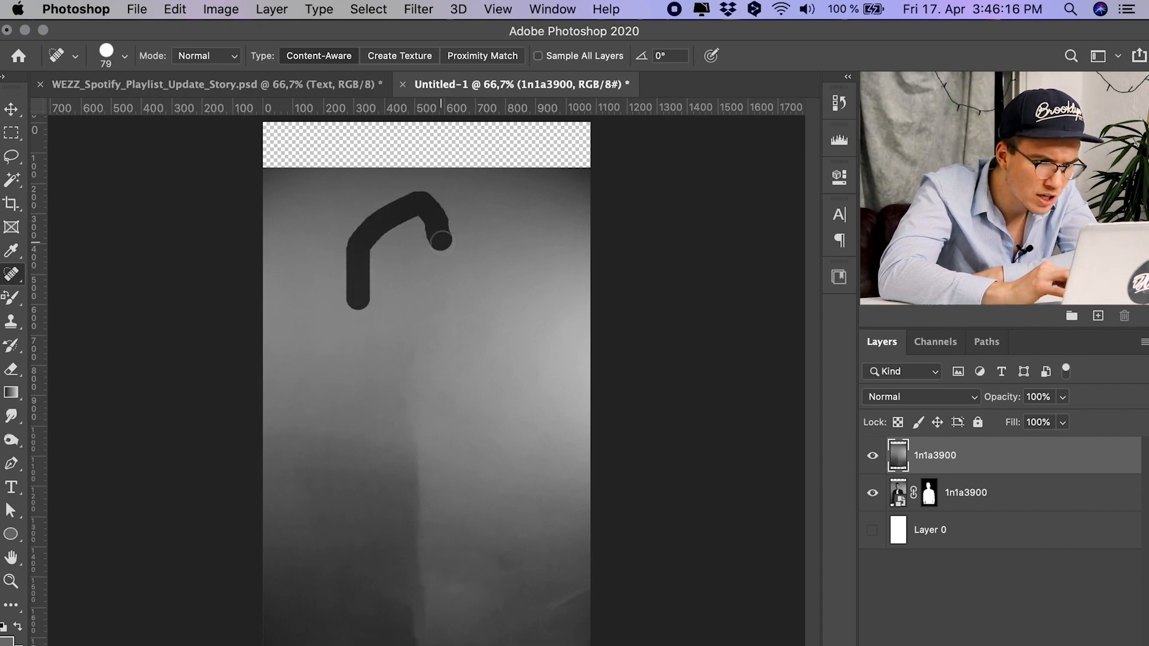
left_click_drag(423, 641, 420, 338)
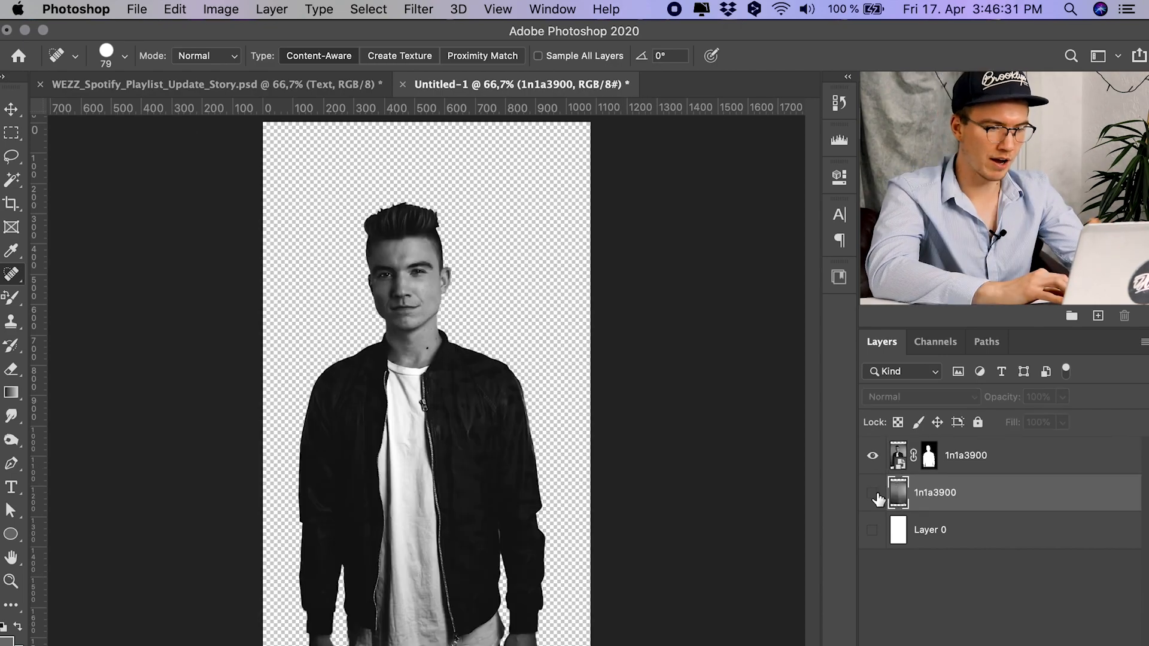
Step: Toggle the filled background layer's visibility to check it behind the portrait, keep it visible and hide the masked portrait layer
left_click(873, 491)
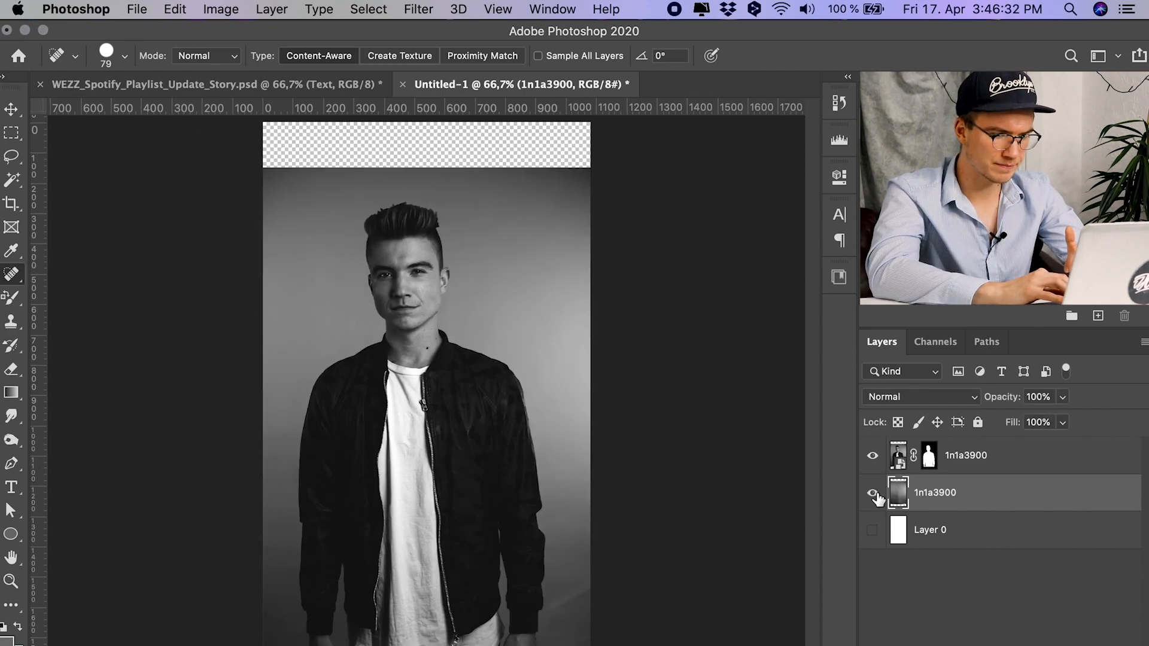
left_click(874, 491)
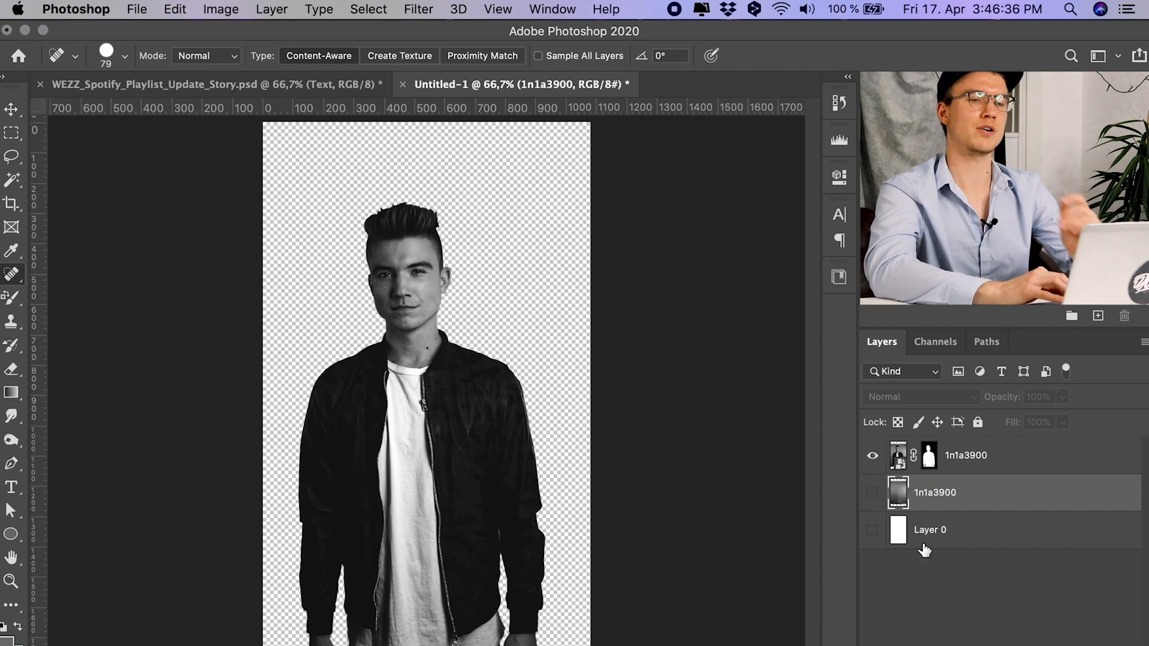
left_click(872, 492)
left_click(872, 457)
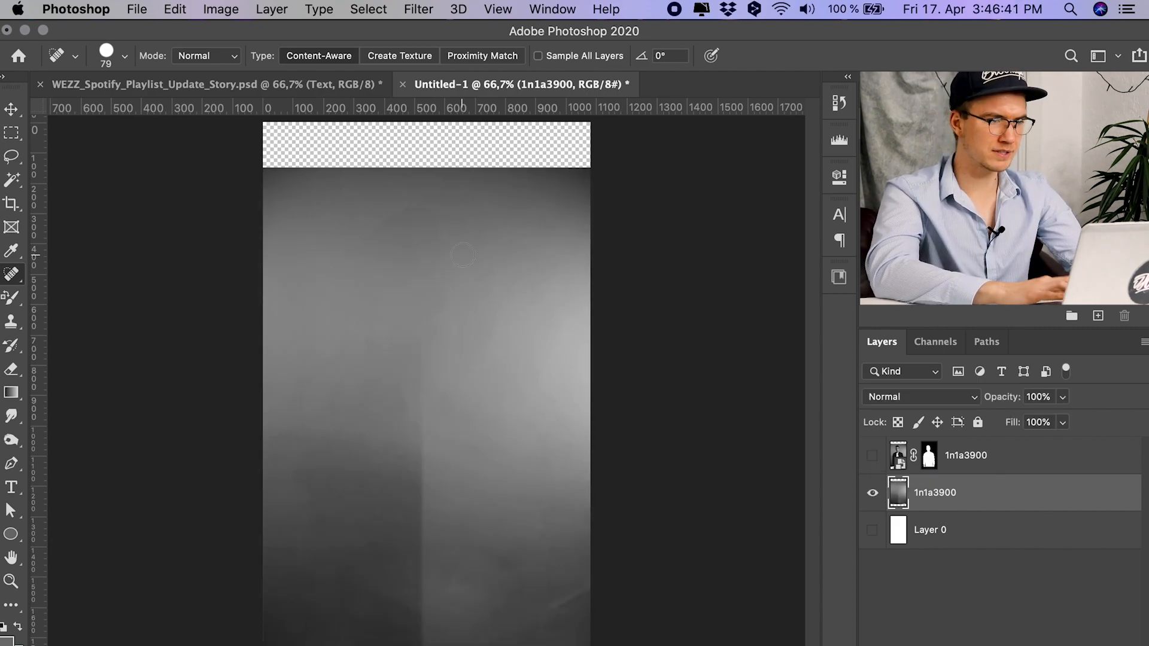
left_click(189, 639)
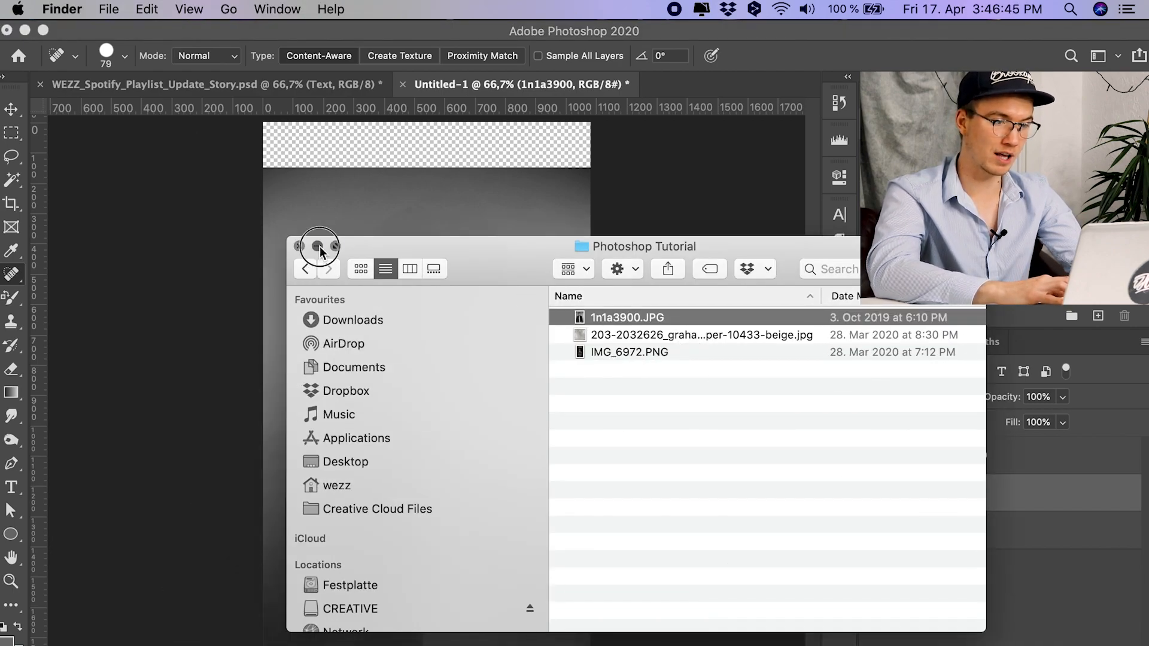
left_click(299, 246)
left_click(477, 355)
Step: Enlarge the filled 1n1a3900 background layer from its centre until it covers the empty strip at the canvas's upper edge
key("v")
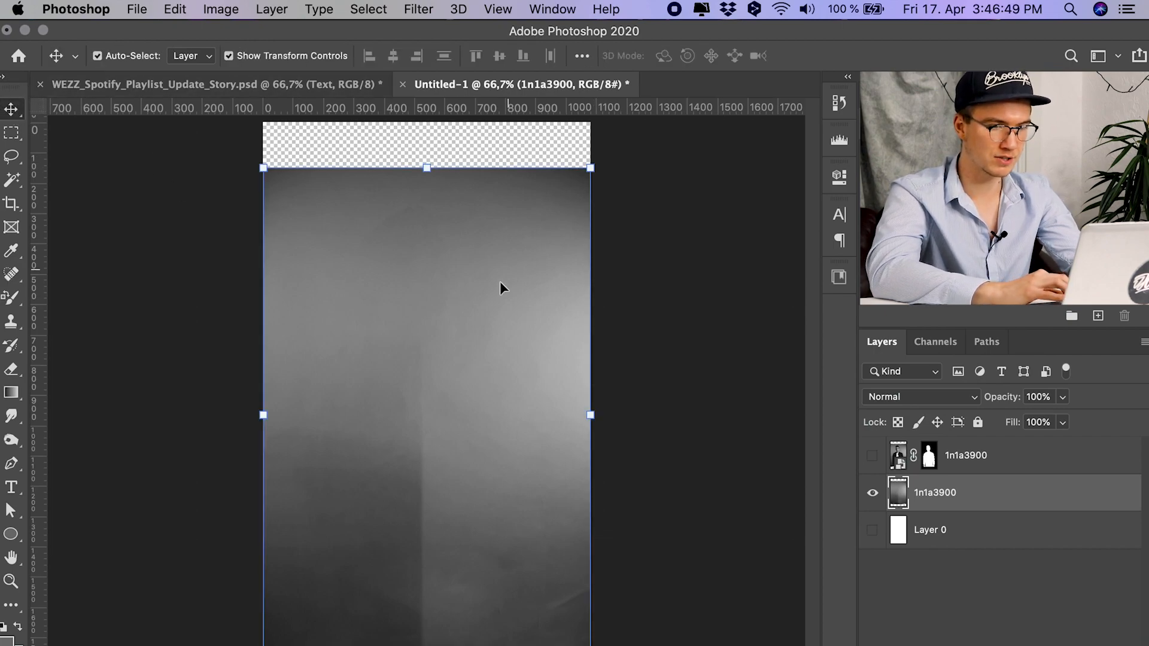
left_click(723, 437)
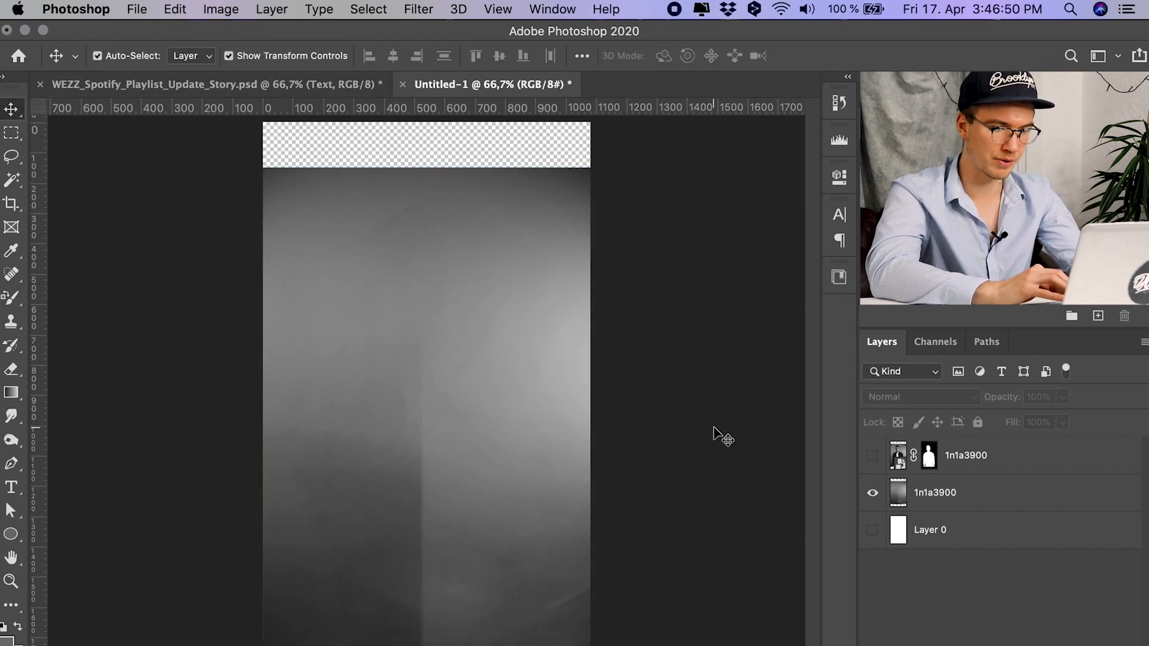
left_click(437, 513)
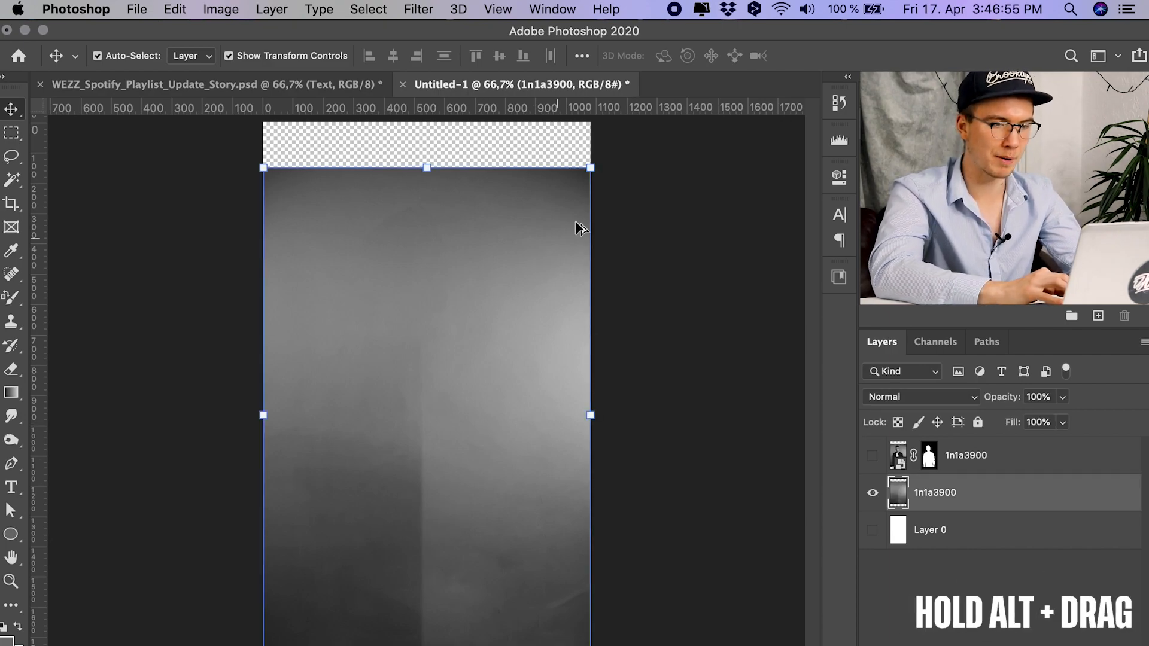
left_click_drag(590, 168, 672, 138)
key("Return")
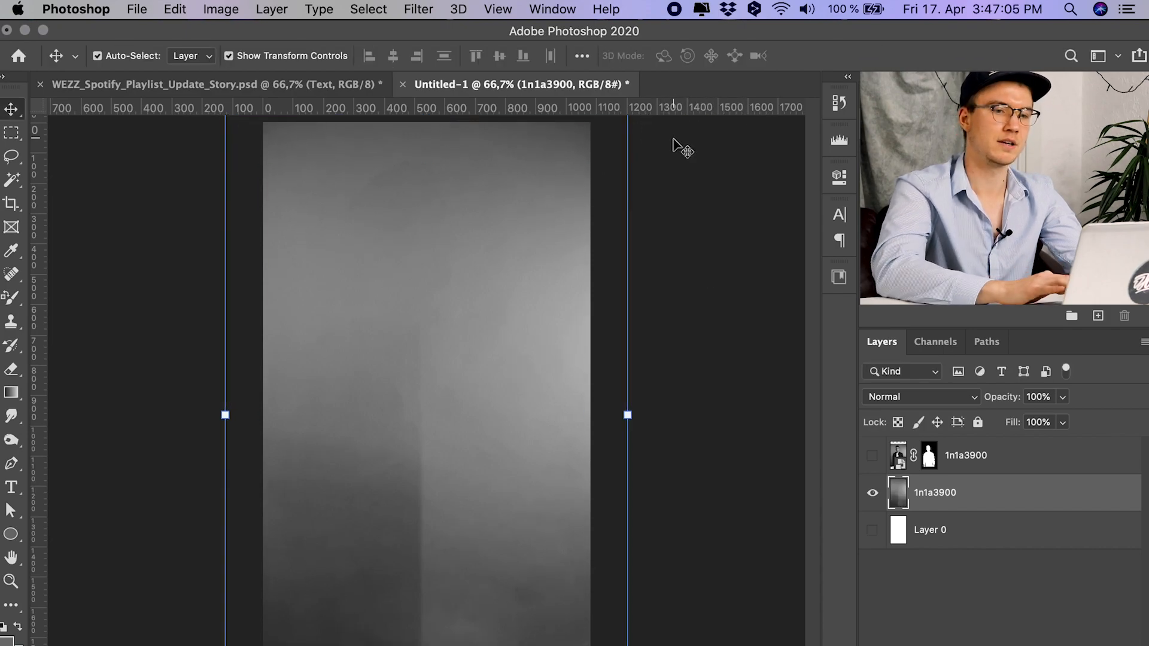
left_click(749, 366)
Step: Place the graham-brown beige industrial texture JPG from the Photoshop Tutorial folder above the filled background and enlarge it from its centre to cover the canvas
left_click(988, 492)
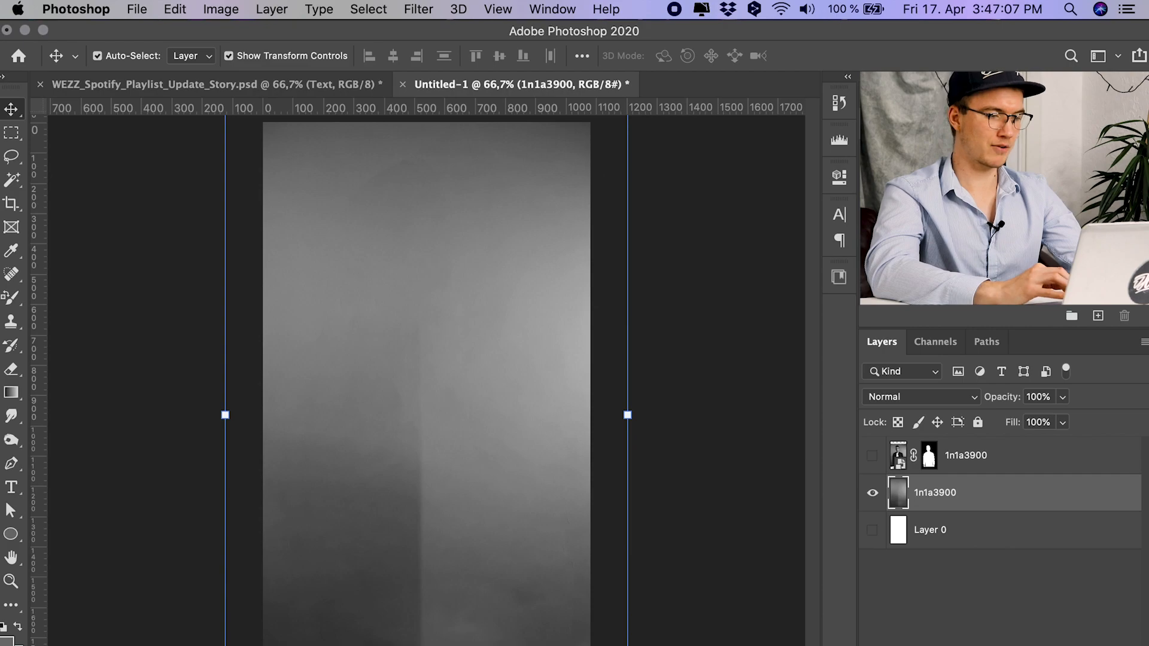
left_click(188, 636)
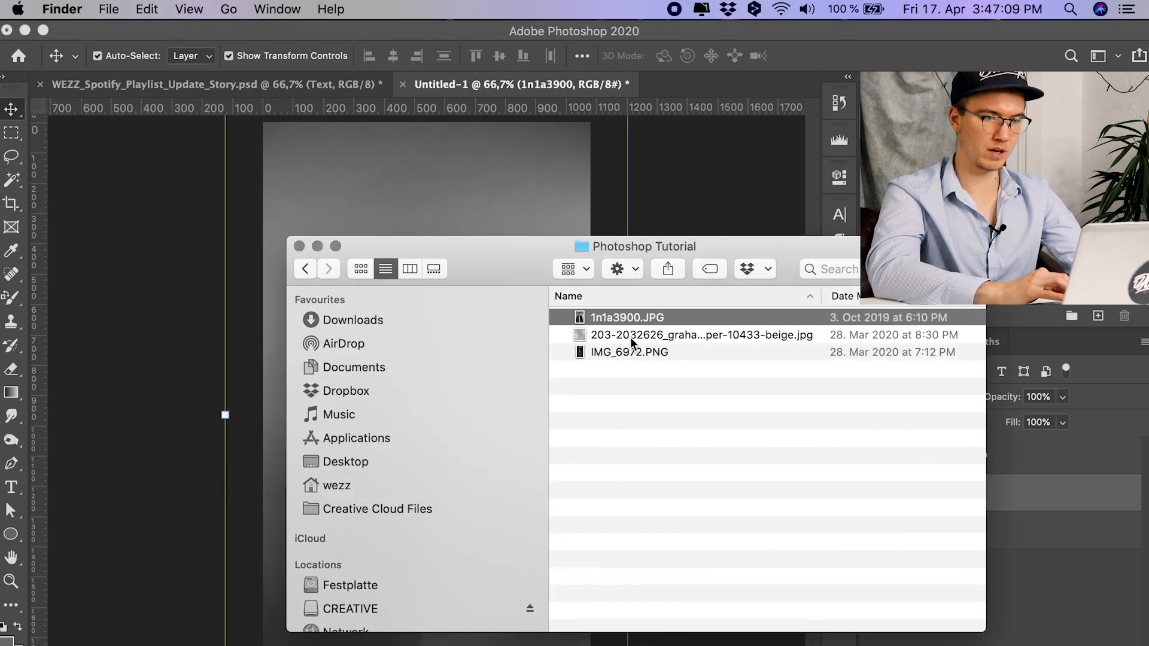
left_click_drag(631, 342, 436, 192)
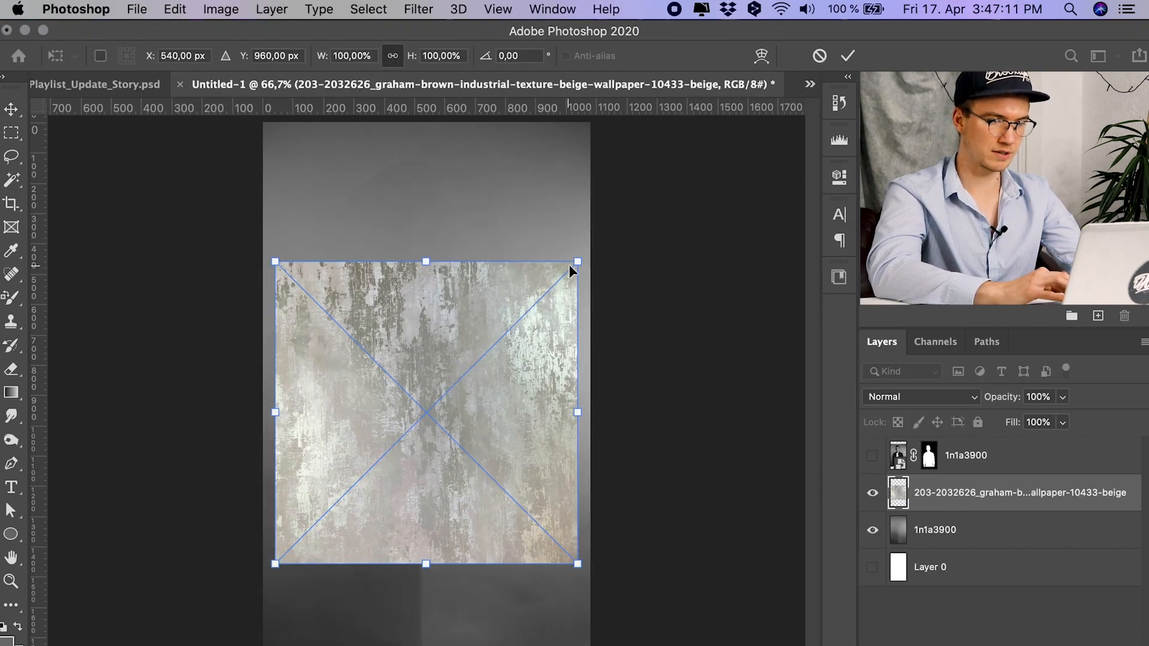
left_click_drag(578, 261, 775, 176)
key("Return")
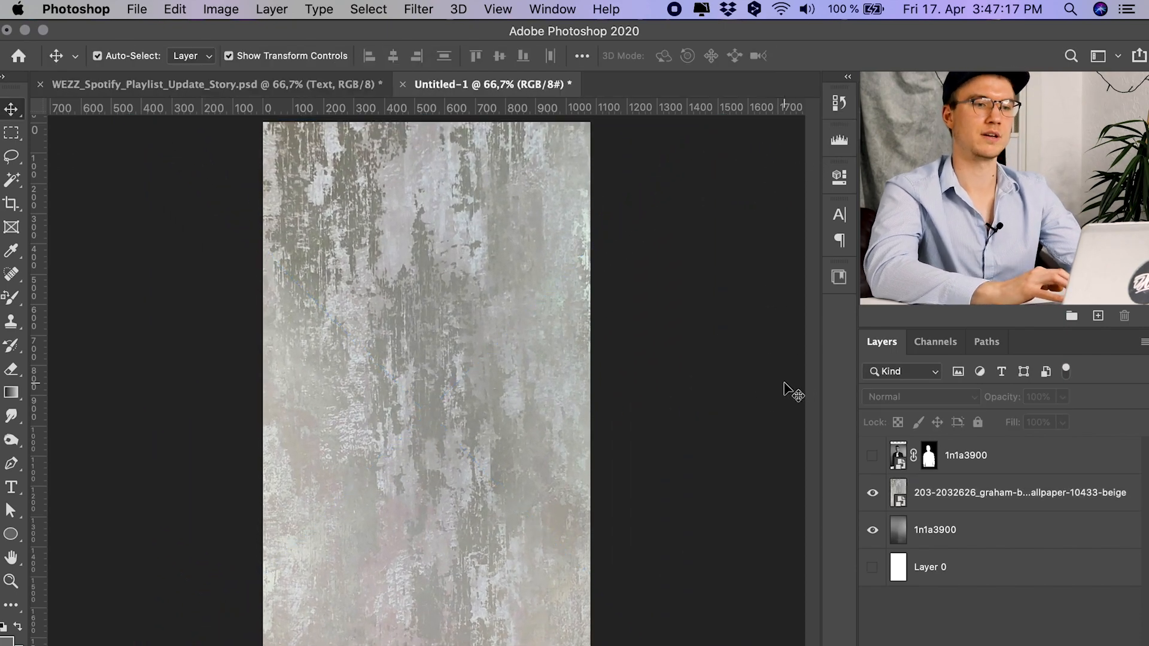
Step: Set the beige texture layer's blend mode to Linear Burn and its opacity to 57%
left_click(1027, 497)
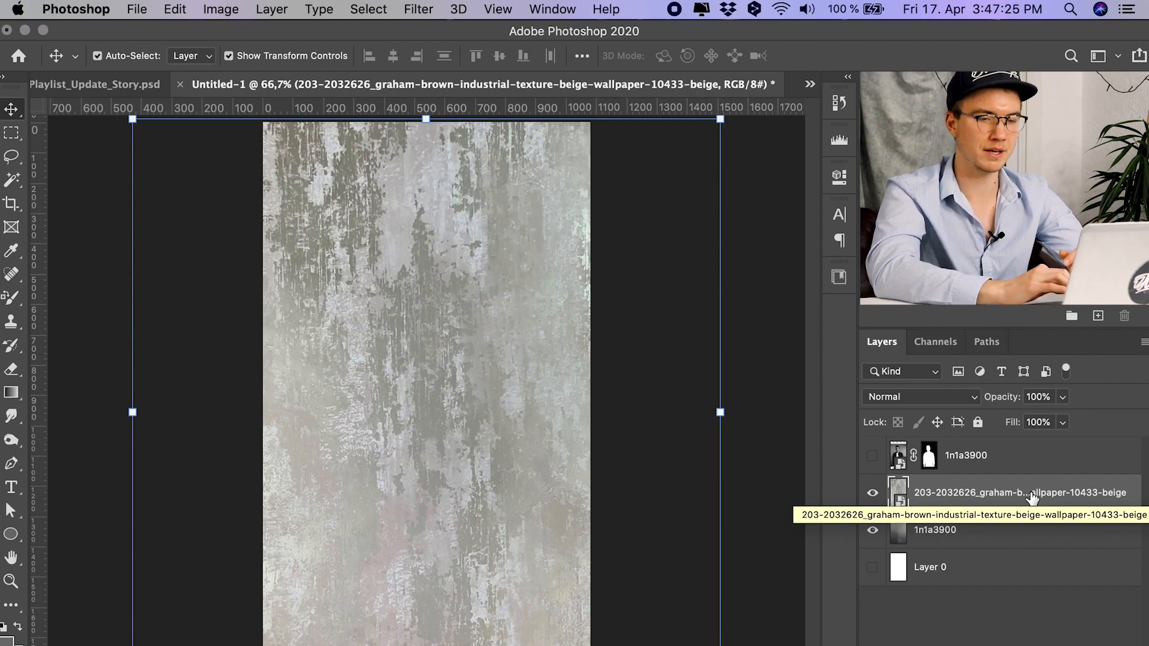
left_click(938, 397)
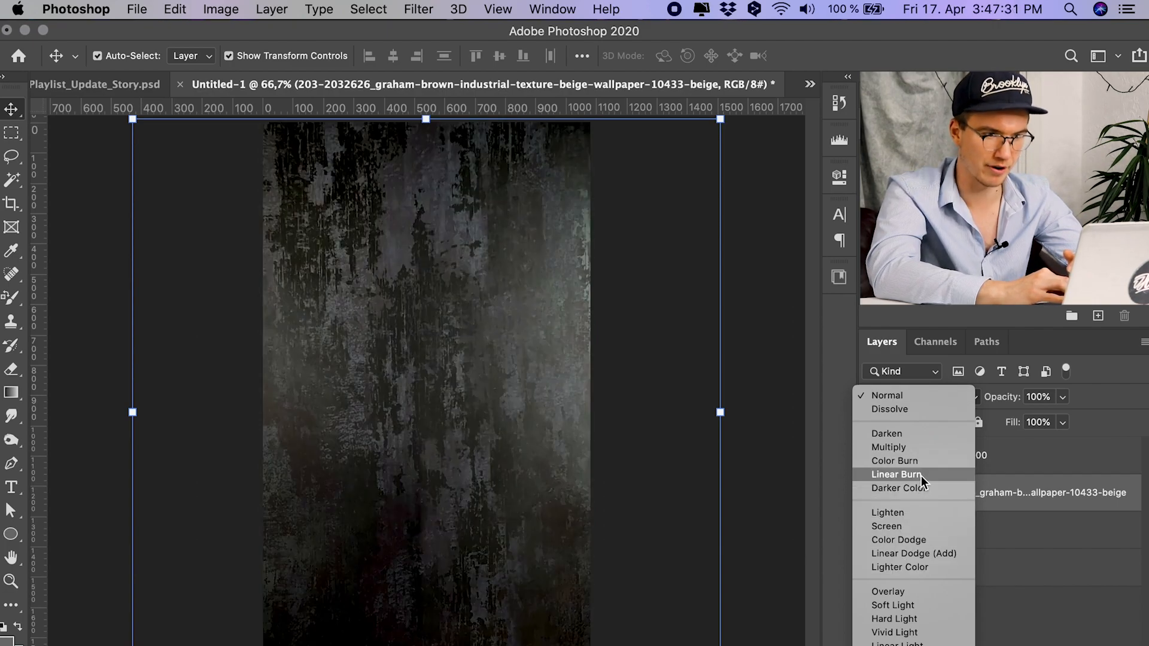
left_click(920, 476)
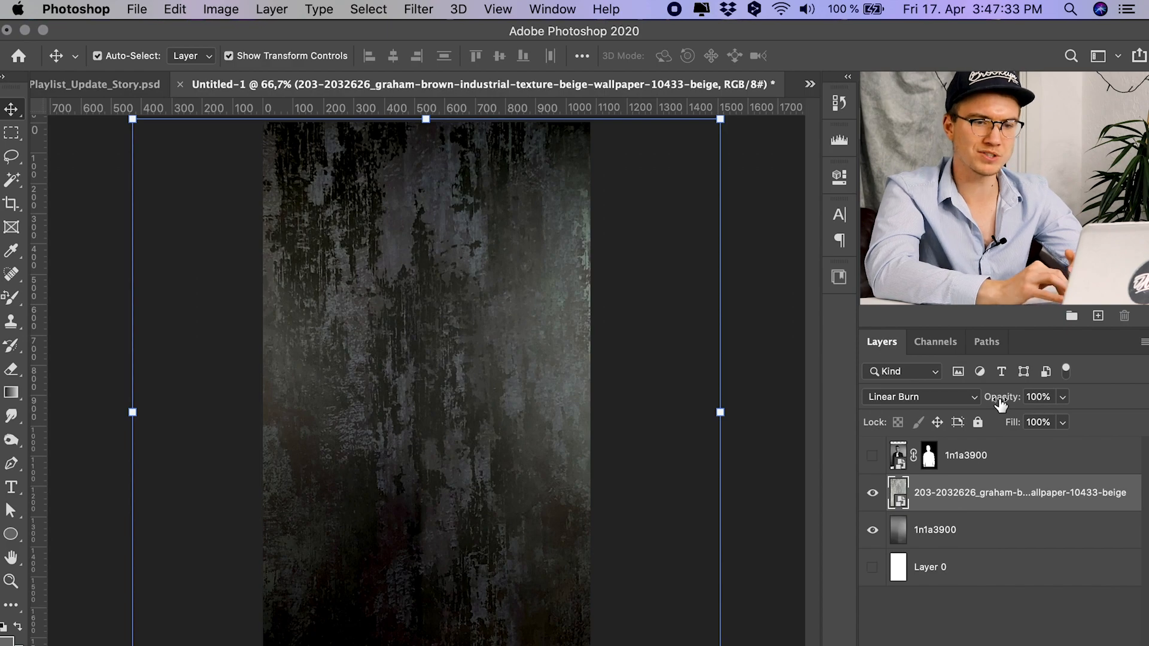
left_click_drag(998, 404, 960, 409)
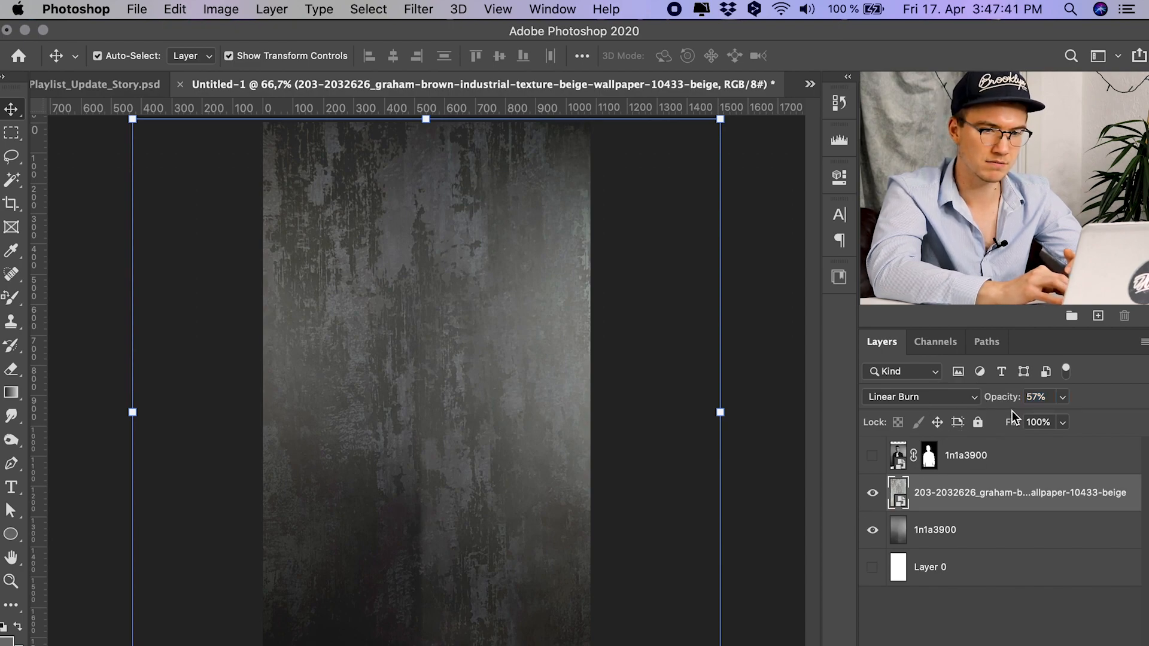
left_click(947, 629)
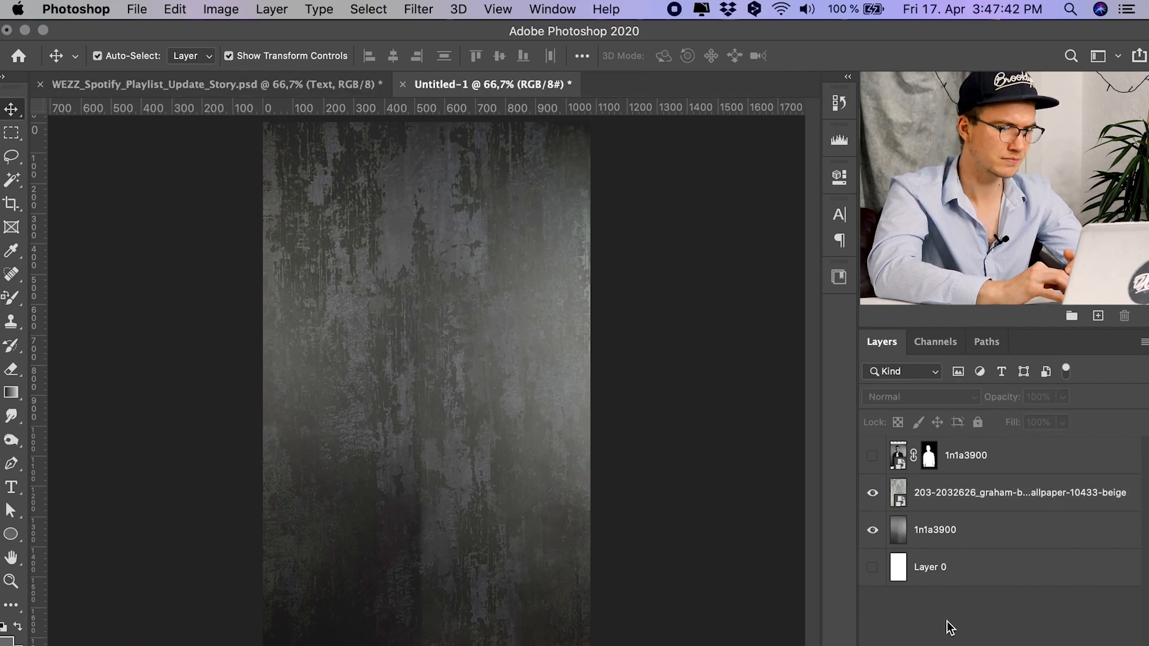
left_click(953, 508)
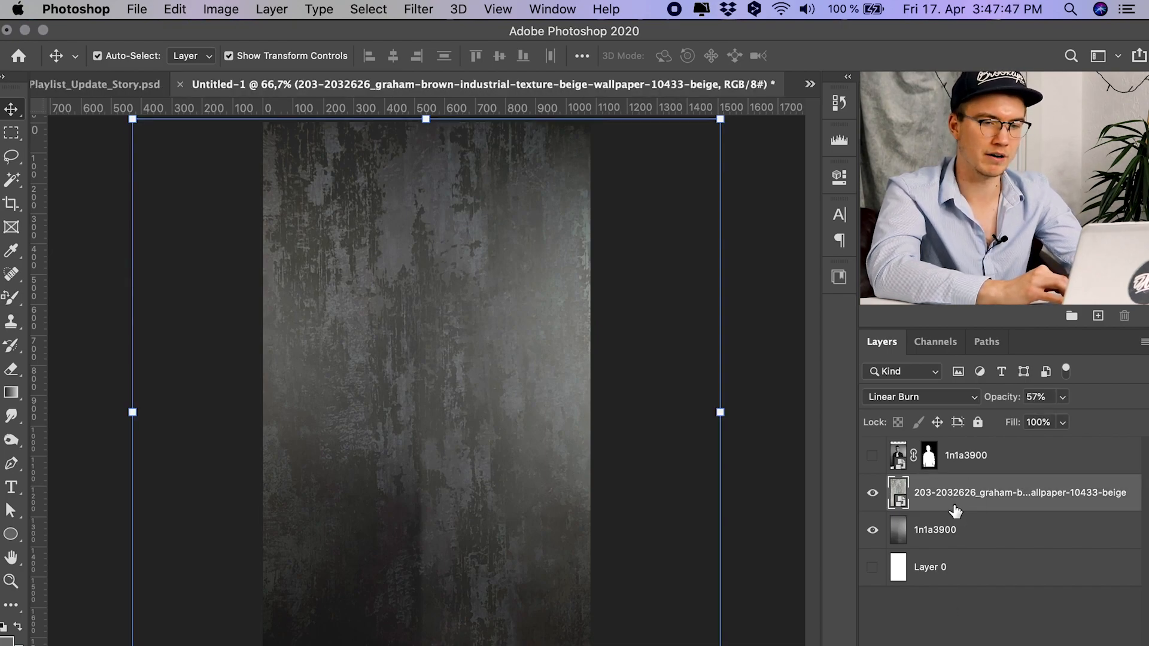
double_click(955, 510)
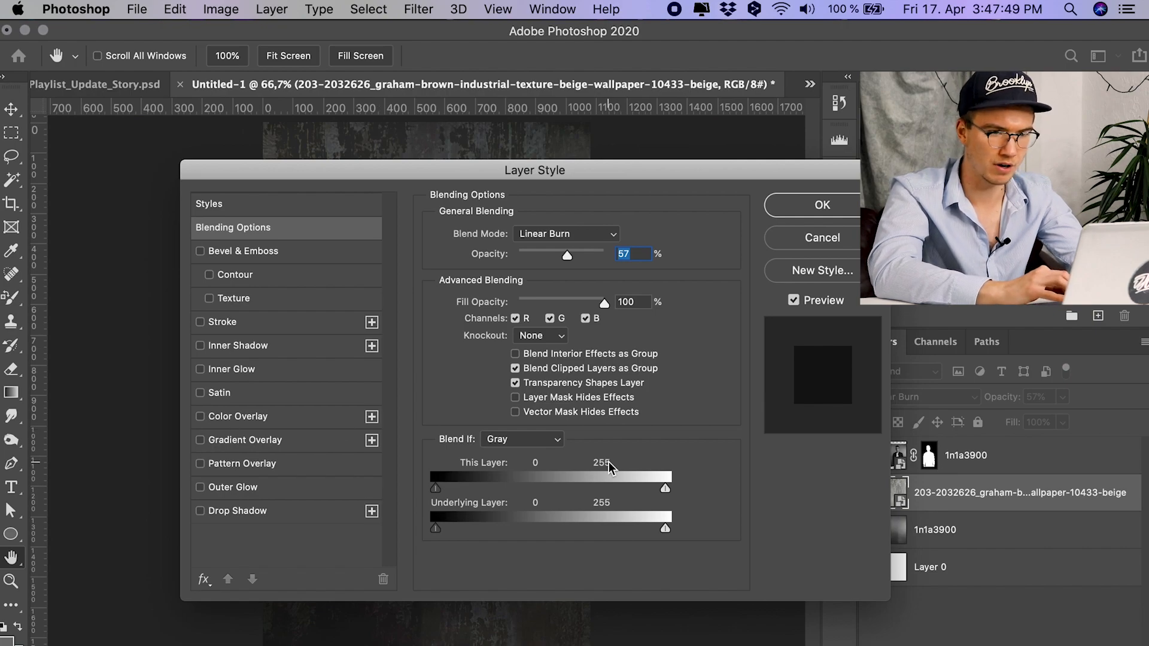
left_click(772, 237)
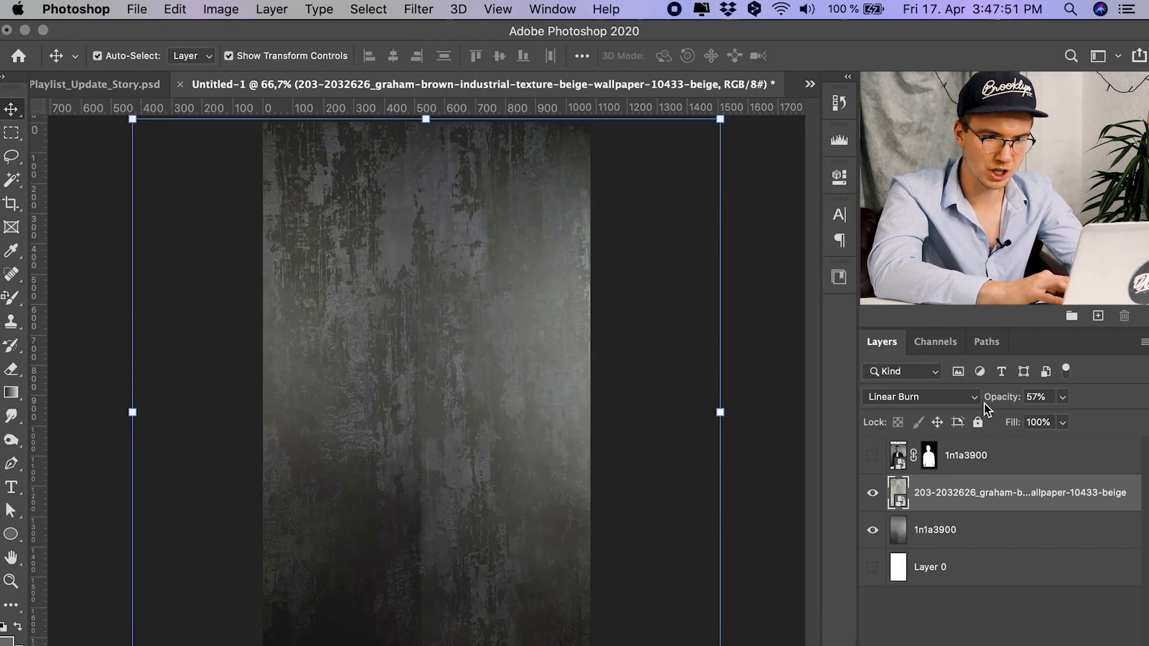
Step: Add a turquoise Color Overlay (hue 171°, saturation and brightness 100%) in Overlay mode at 57% opacity to the texture layer
double_click(950, 510)
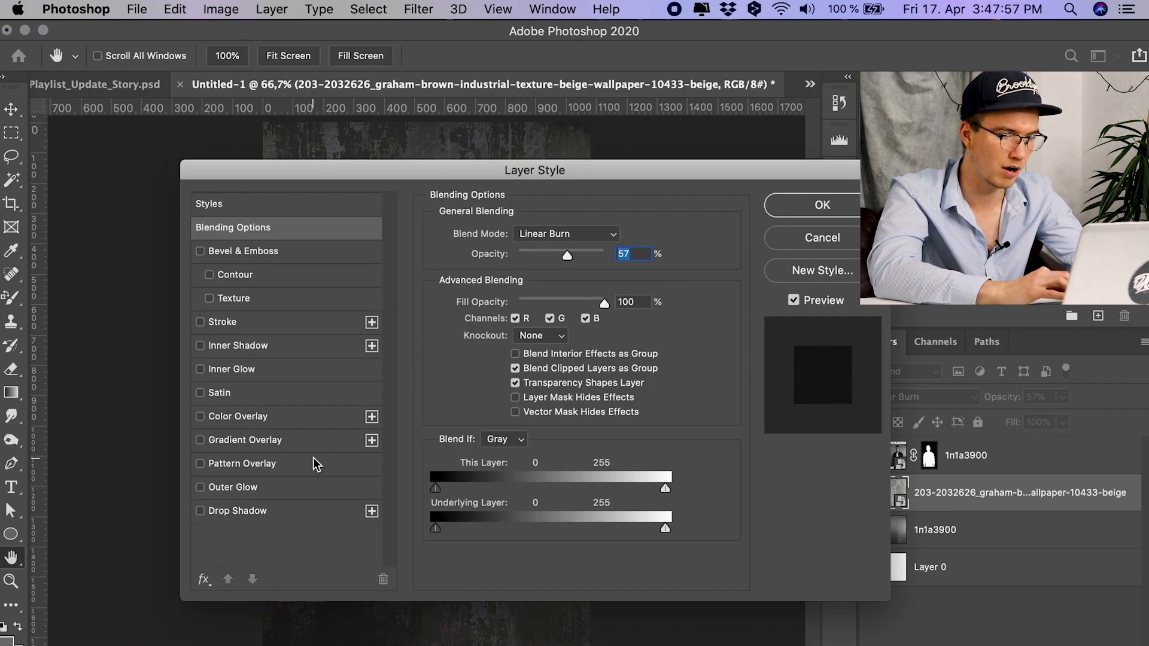
left_click(279, 416)
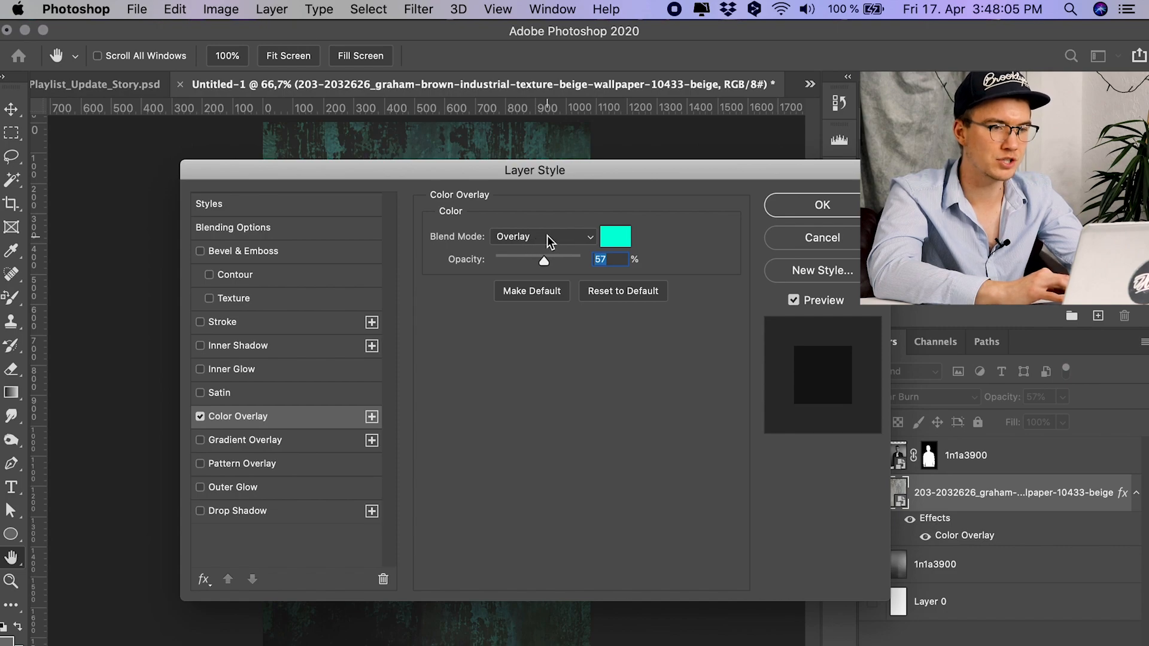
left_click(616, 236)
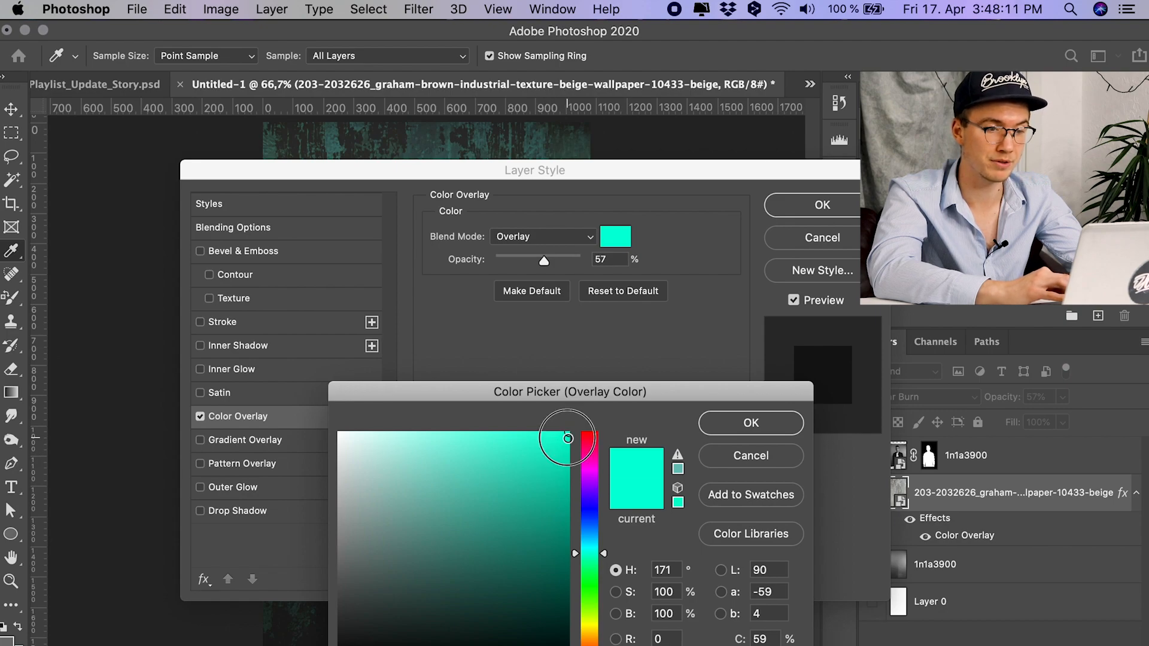
left_click(751, 423)
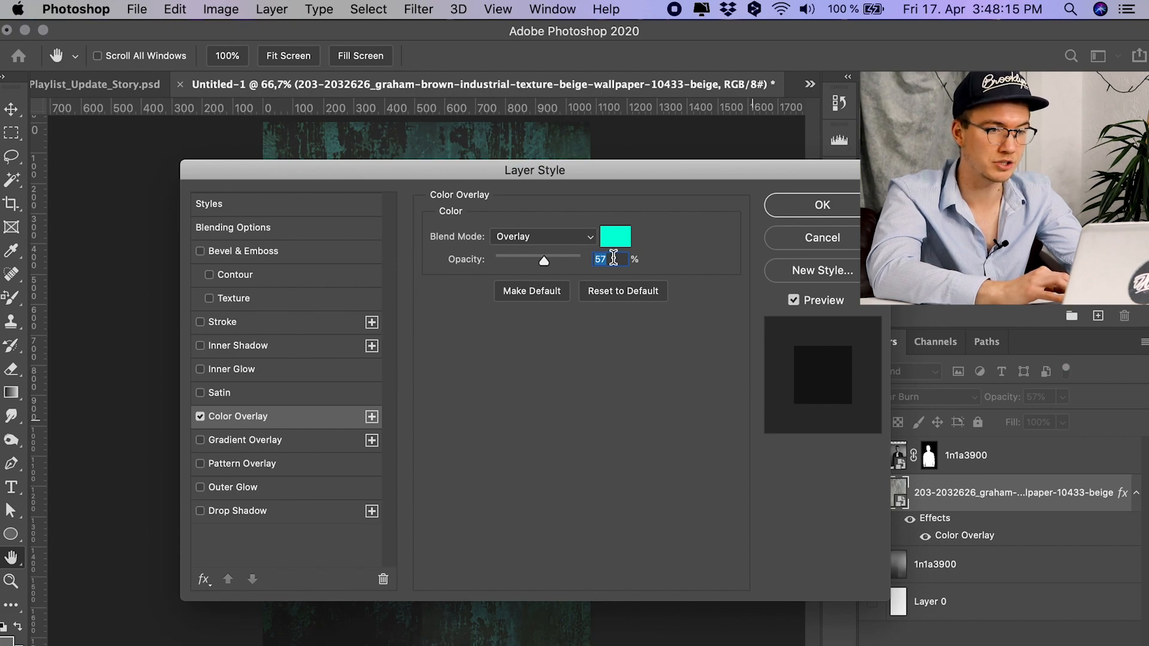
left_click(826, 212)
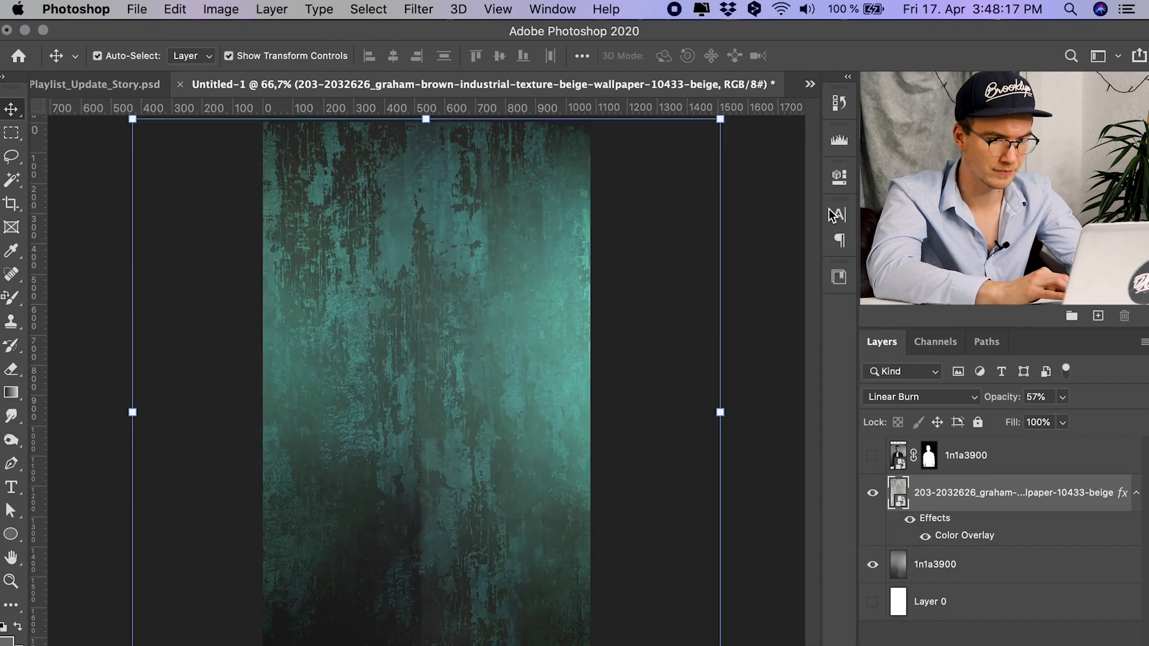
Step: Apply a Black & White adjustment to the beige texture layer with Reds -90, Yellows -99, Greens -97, Cyans -63, Blues -92 and Magentas -92
left_click(957, 496)
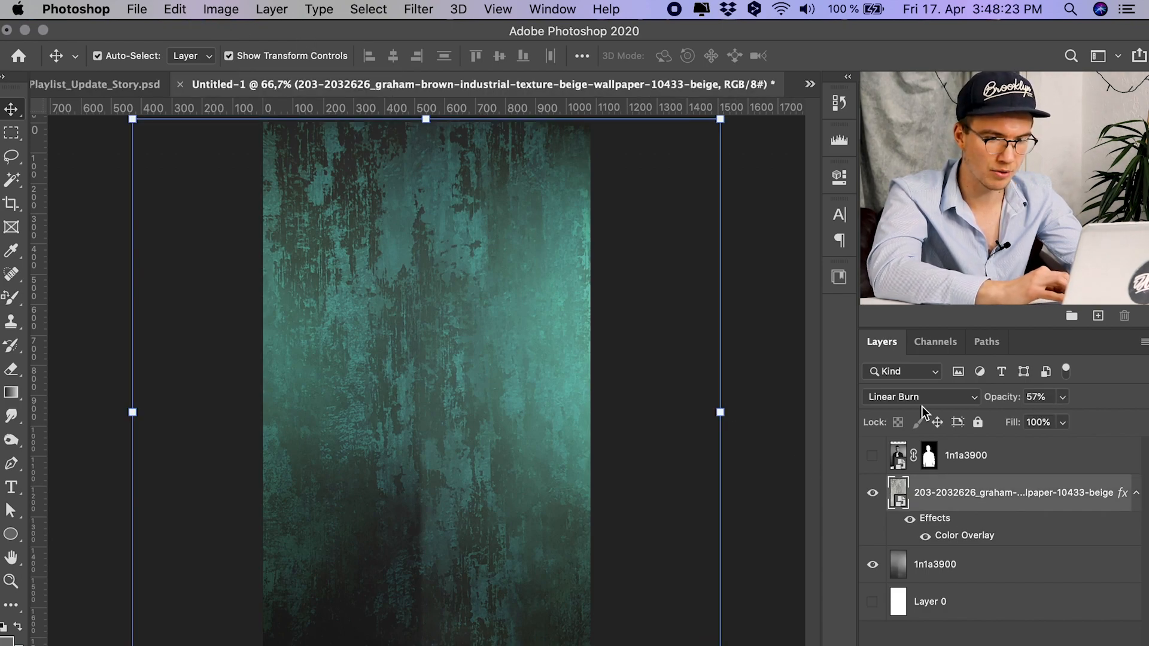
left_click(226, 7)
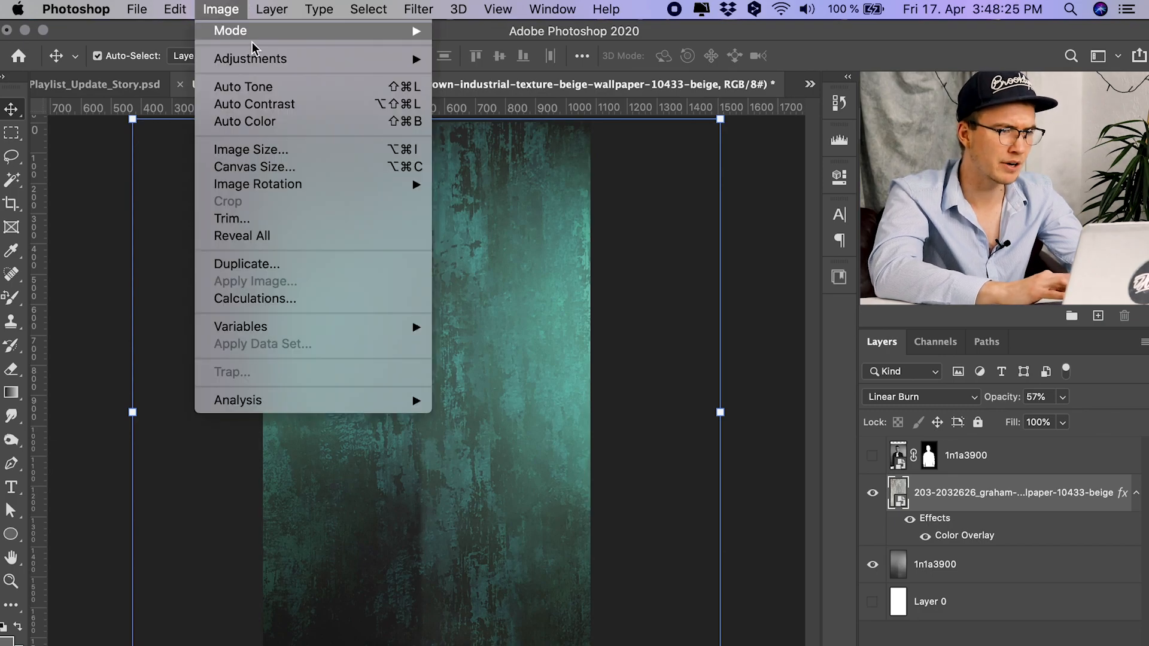
mouse_move(275, 63)
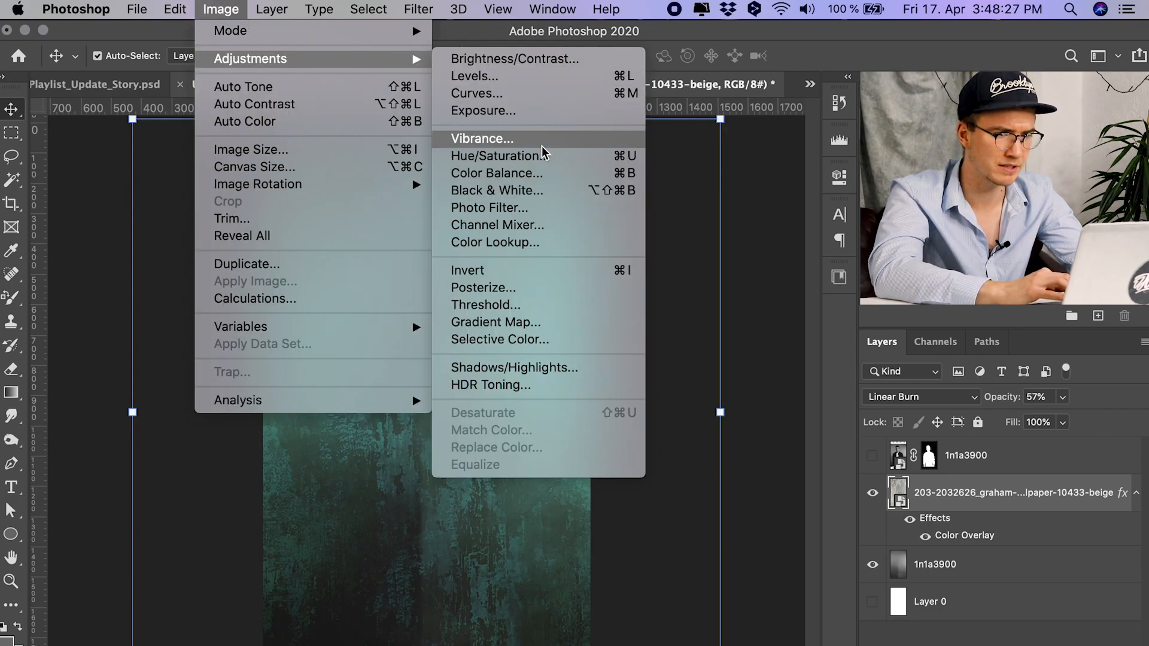
left_click(551, 191)
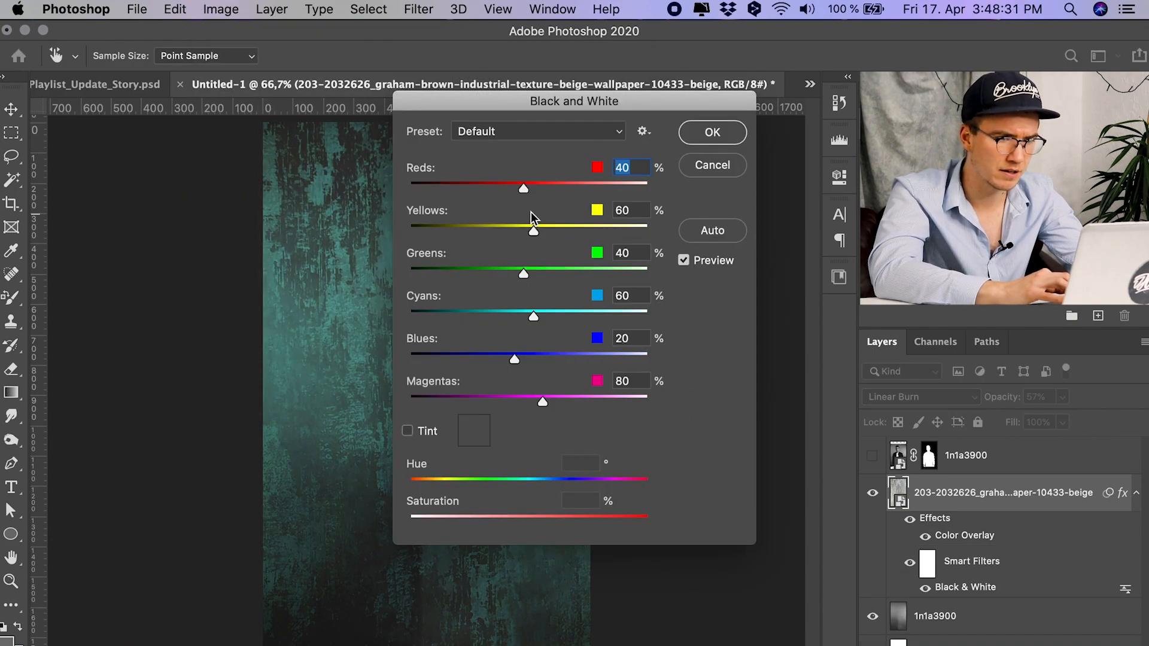
left_click_drag(523, 186, 462, 189)
left_click_drag(533, 231, 457, 229)
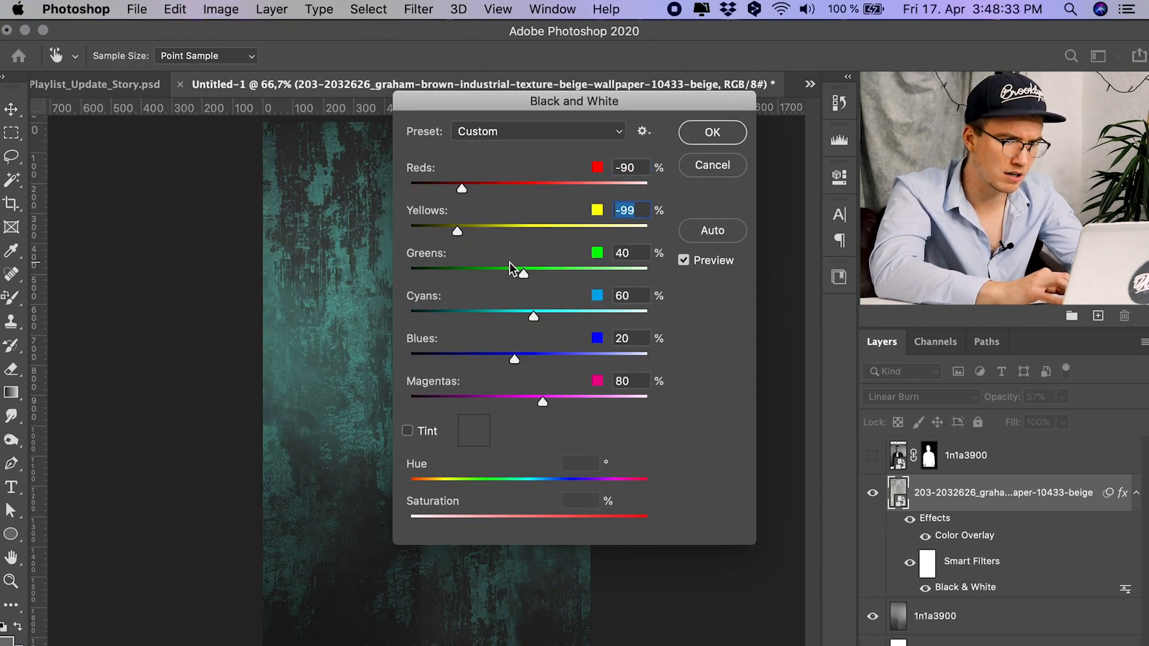
left_click_drag(524, 273, 458, 274)
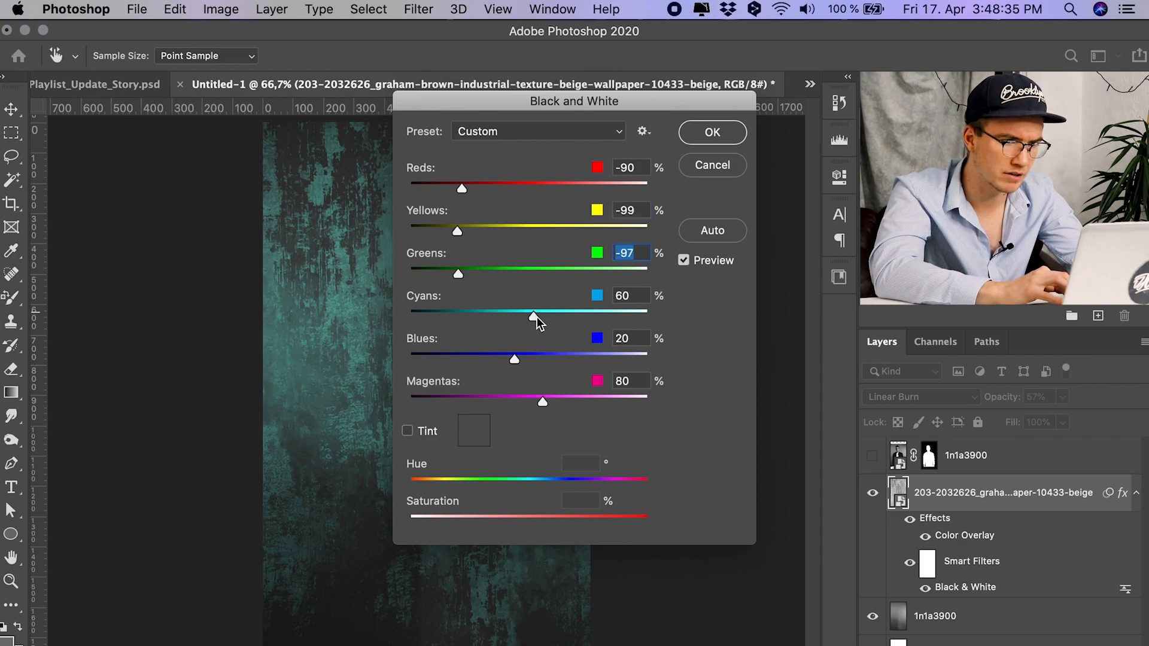
left_click_drag(536, 317, 475, 319)
left_click_drag(514, 359, 463, 359)
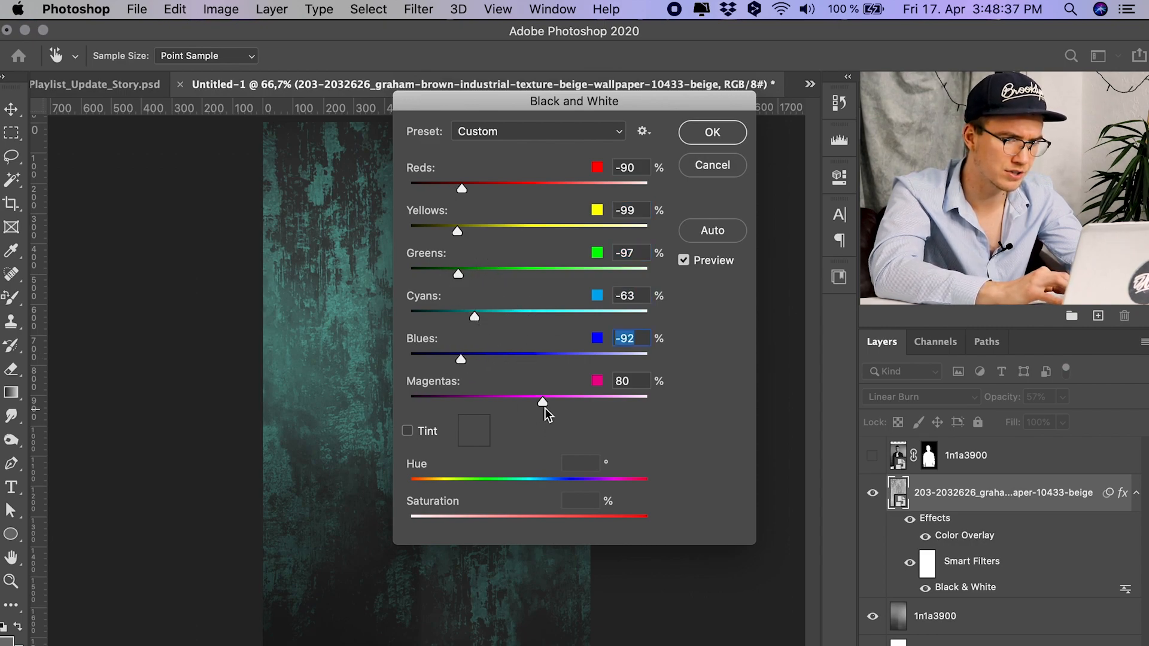
left_click_drag(545, 409, 470, 401)
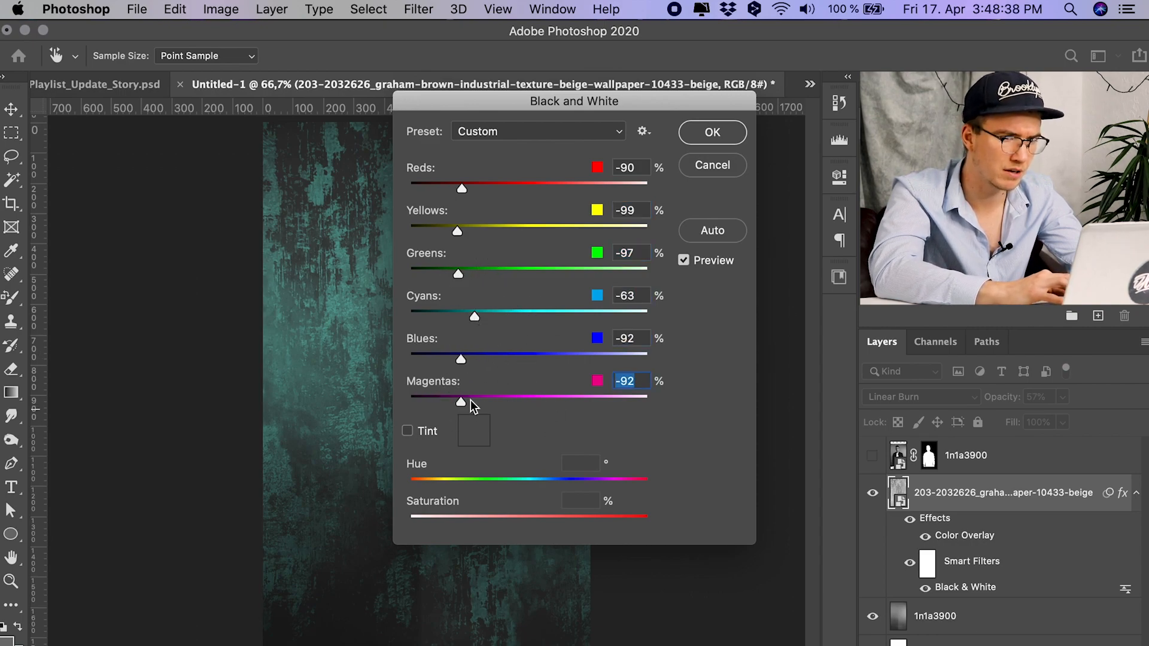
left_click(733, 135)
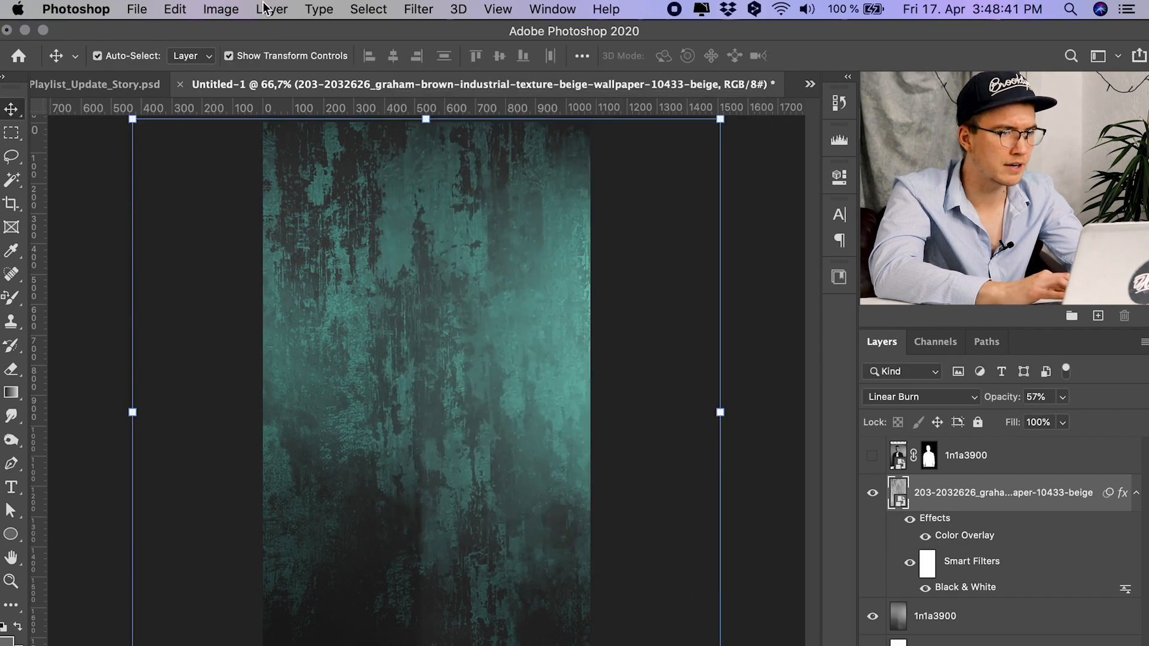
Step: Apply a Levels adjustment to the beige texture layer with the midtone input level at 0.84
left_click(219, 9)
mouse_move(297, 57)
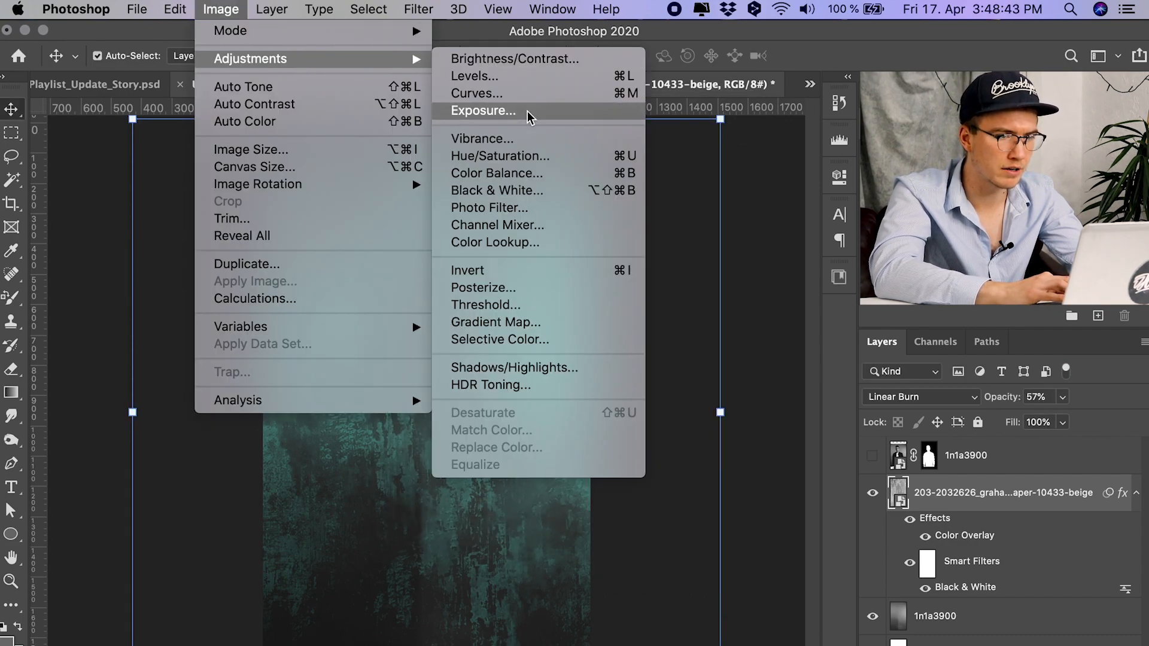
left_click(554, 78)
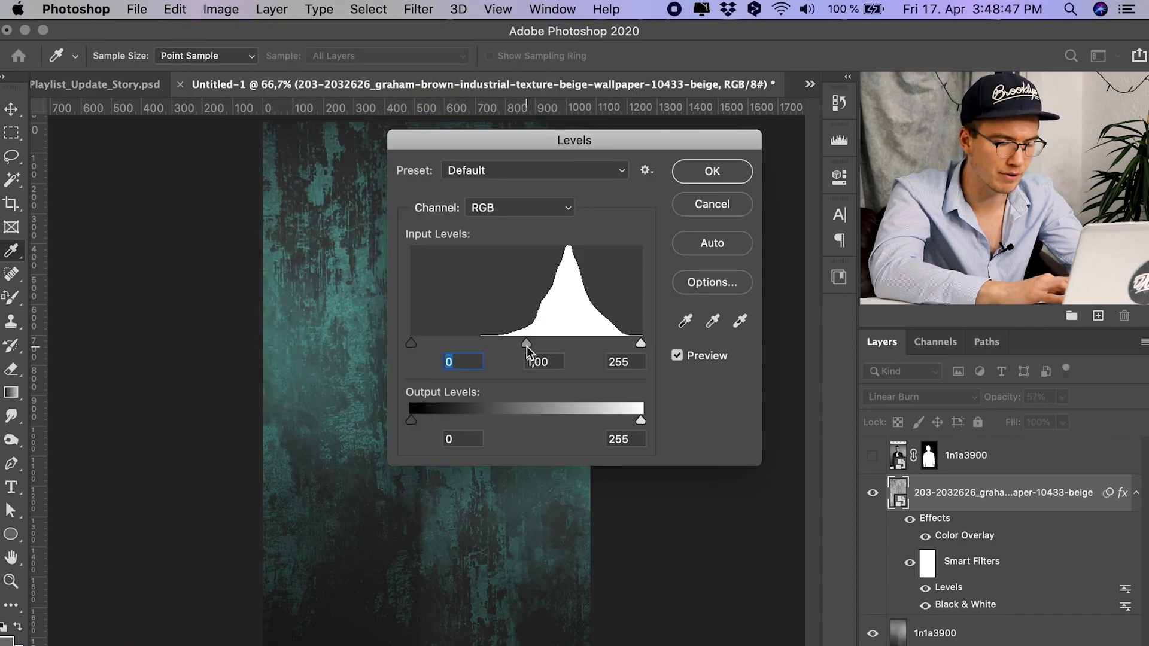
left_click_drag(527, 345, 533, 346)
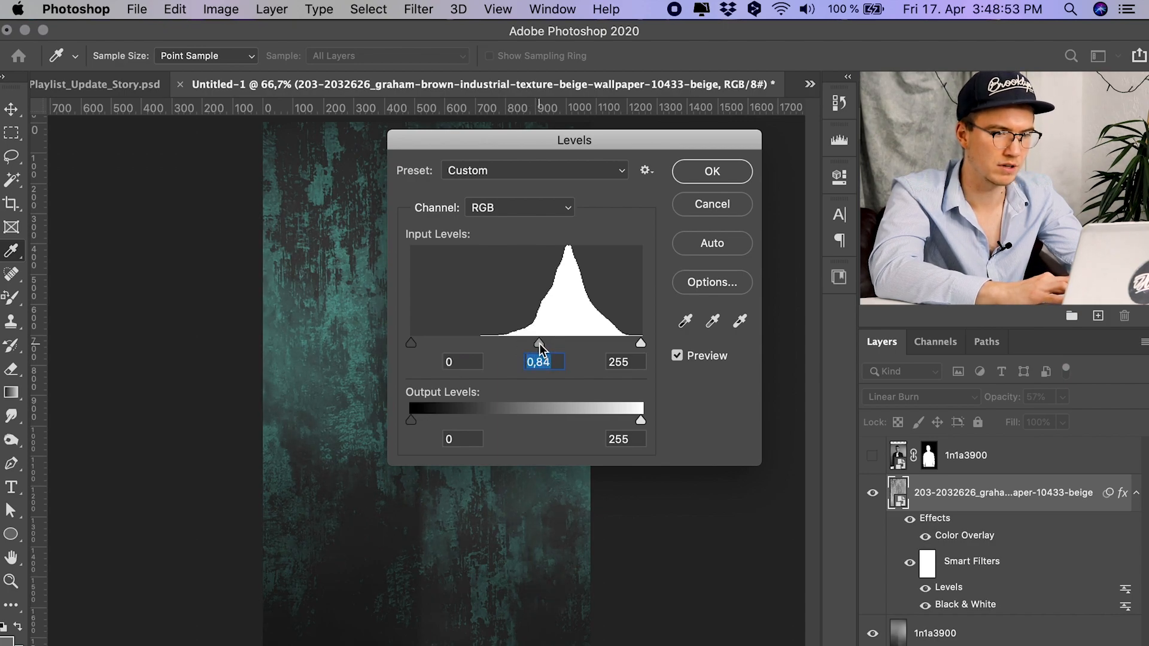
left_click(740, 180)
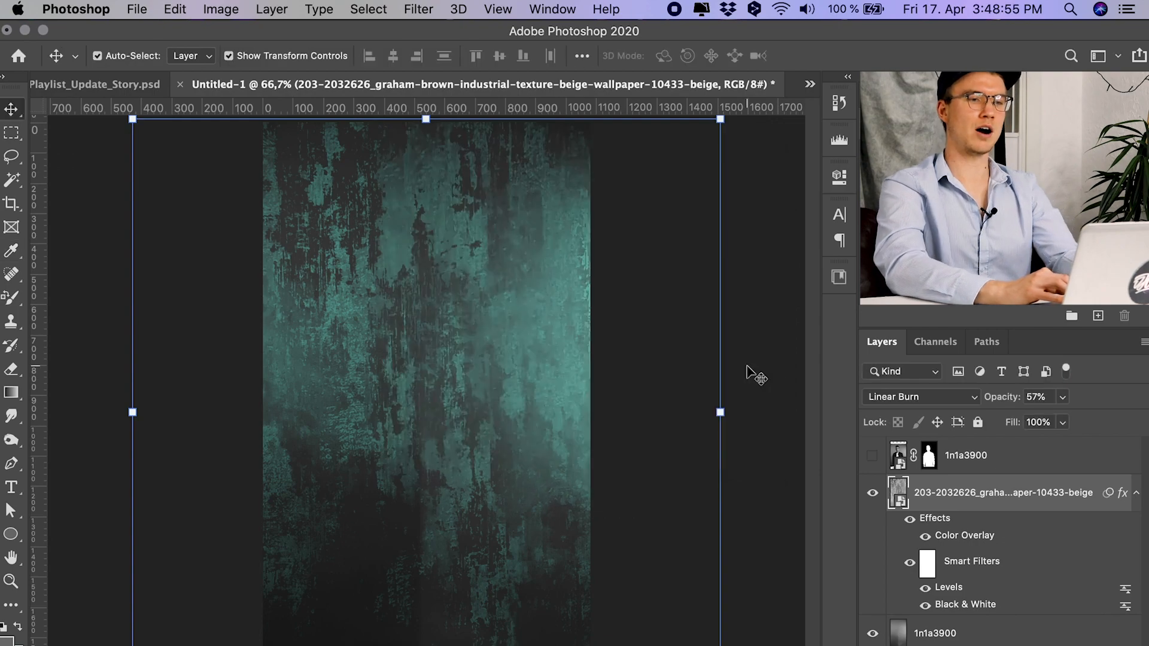
left_click(778, 374)
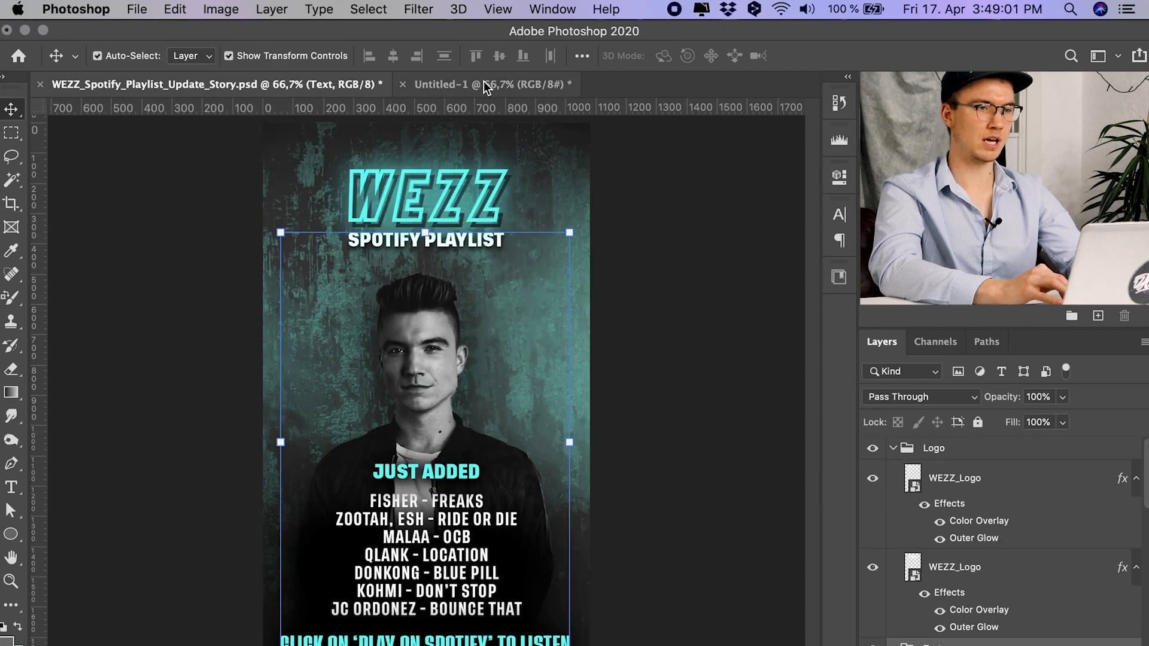
Step: Compare the background with the WEZZ_Spotify_Playlist_Update_Story design and enlarge the beige texture layer from its centre to about 210%
left_click(482, 82)
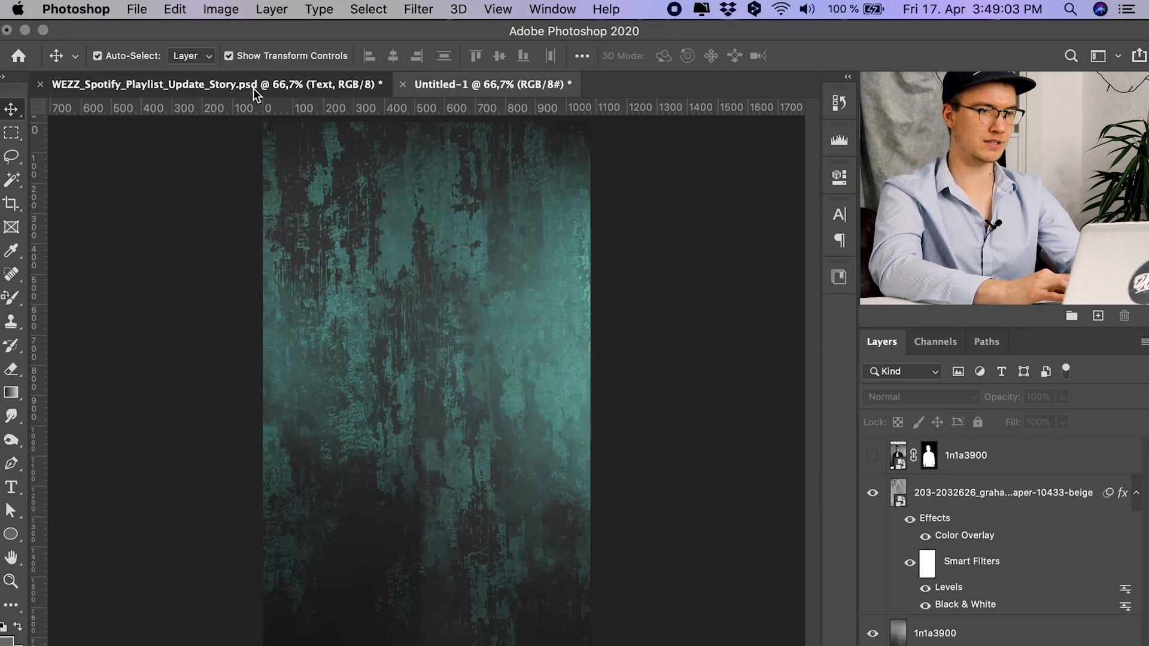
left_click(253, 87)
left_click(477, 83)
left_click(312, 87)
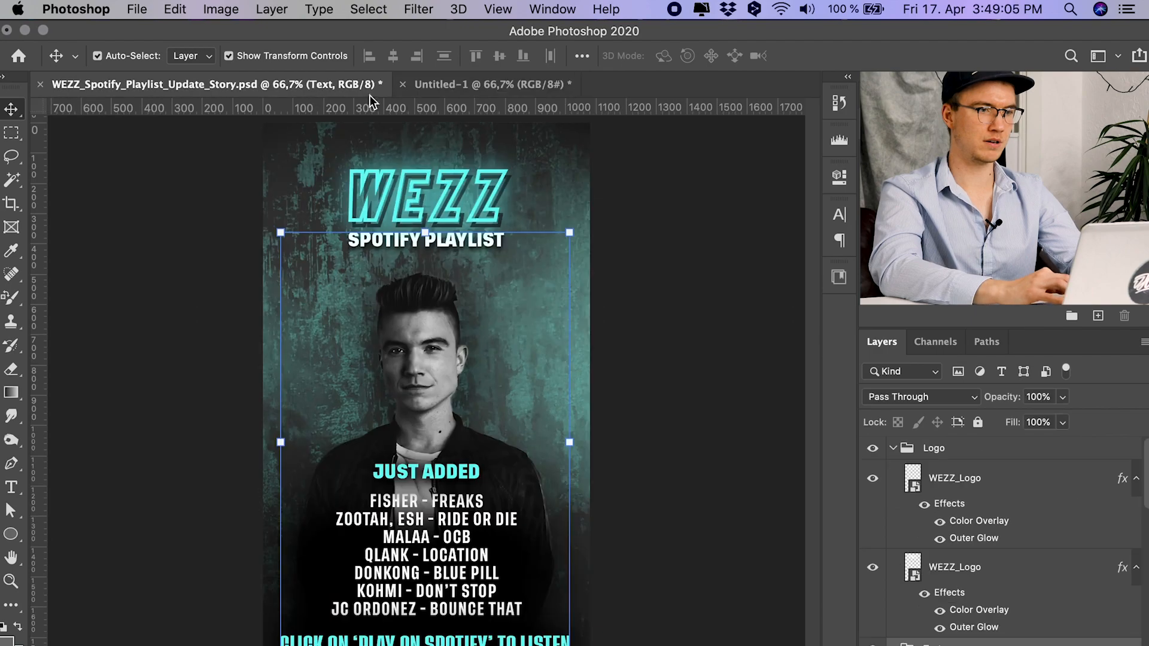
left_click(472, 91)
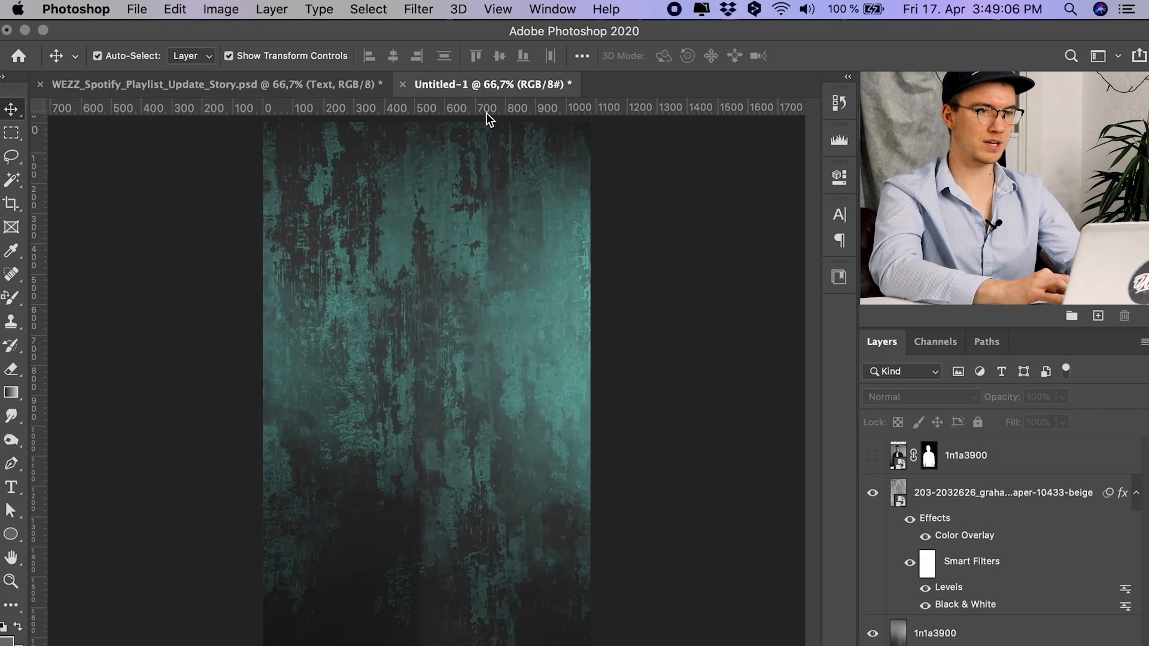
left_click(1017, 503)
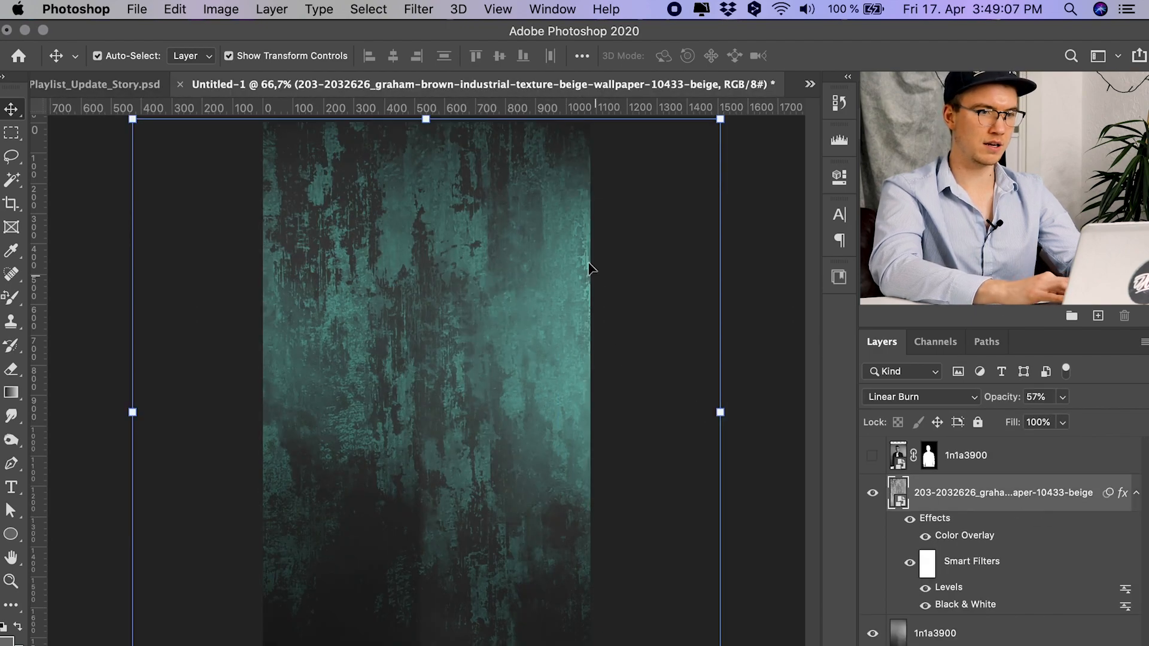
left_click(721, 120)
left_click(725, 304)
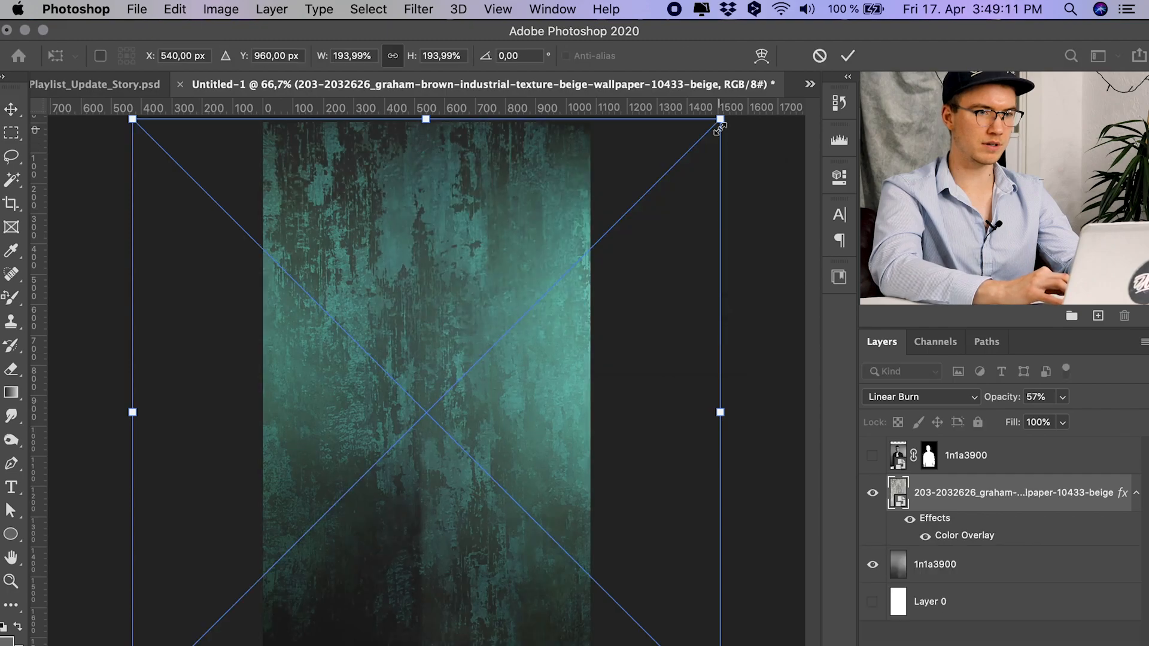
left_click_drag(721, 120, 764, 112)
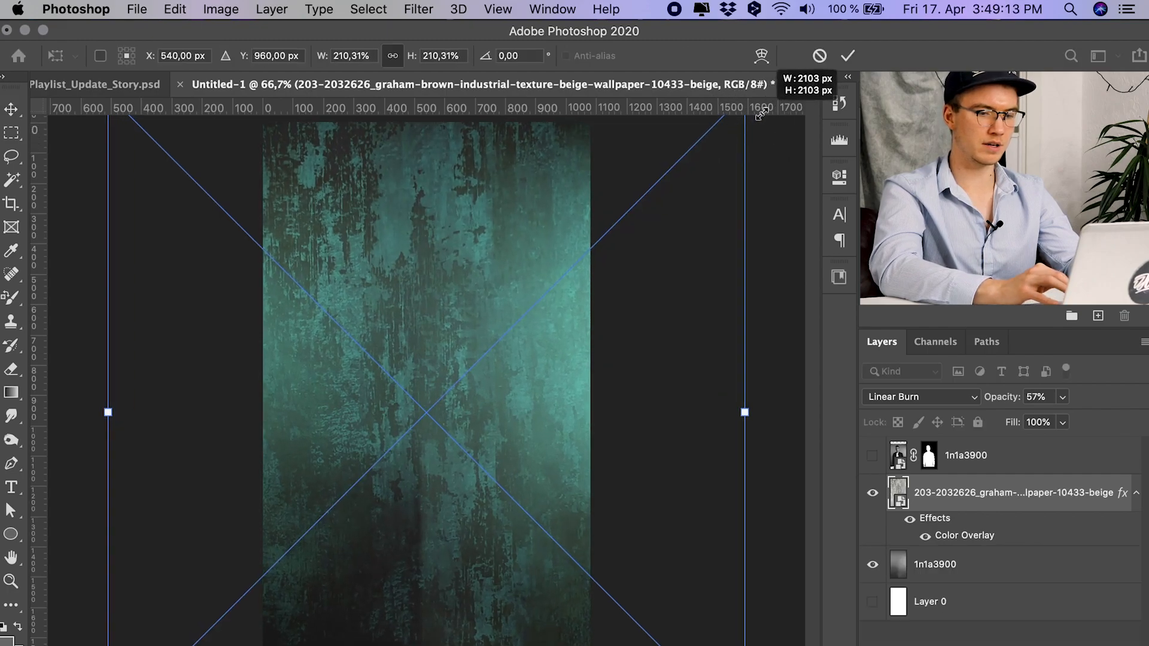
key("Return")
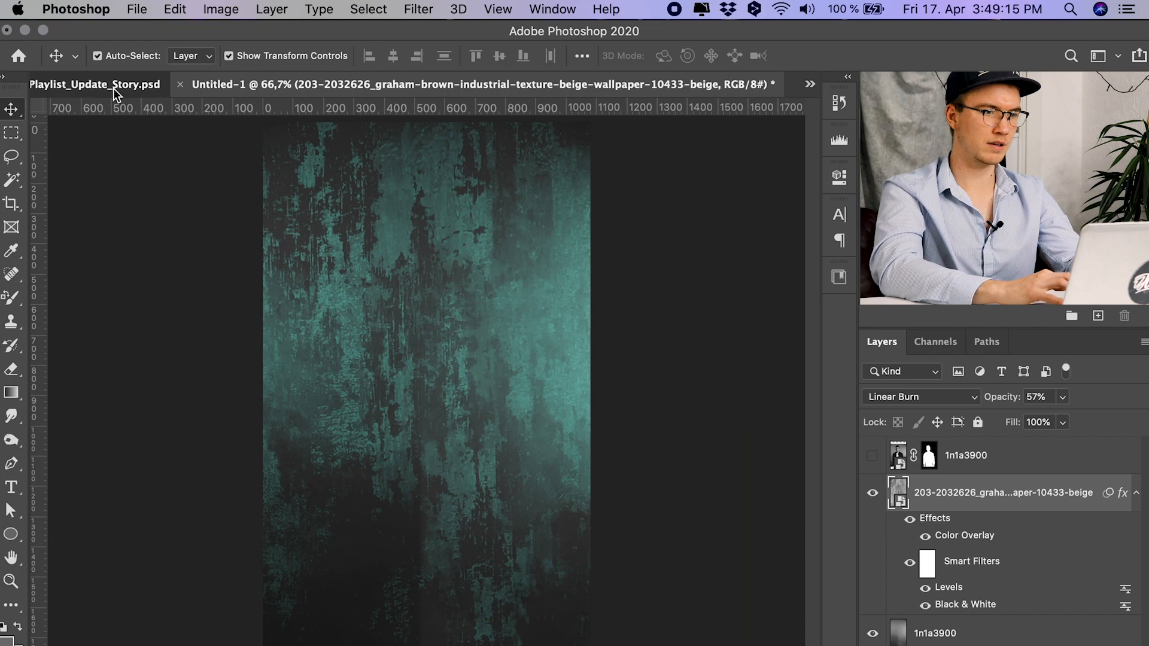
left_click(116, 89)
left_click(449, 87)
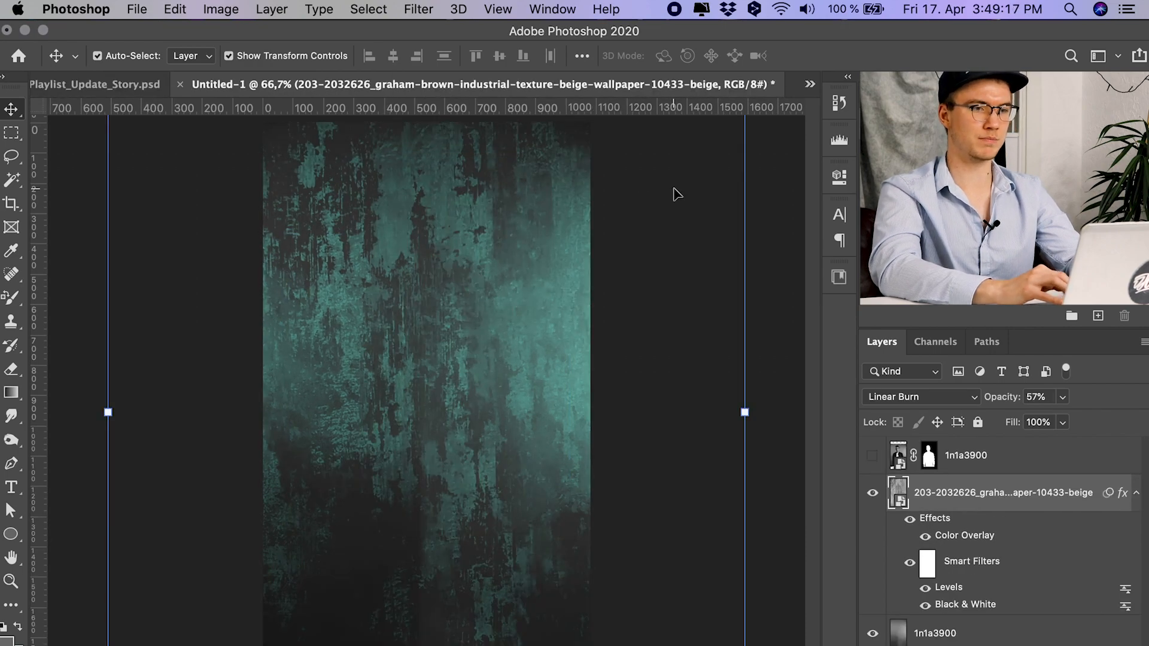
left_click(784, 239)
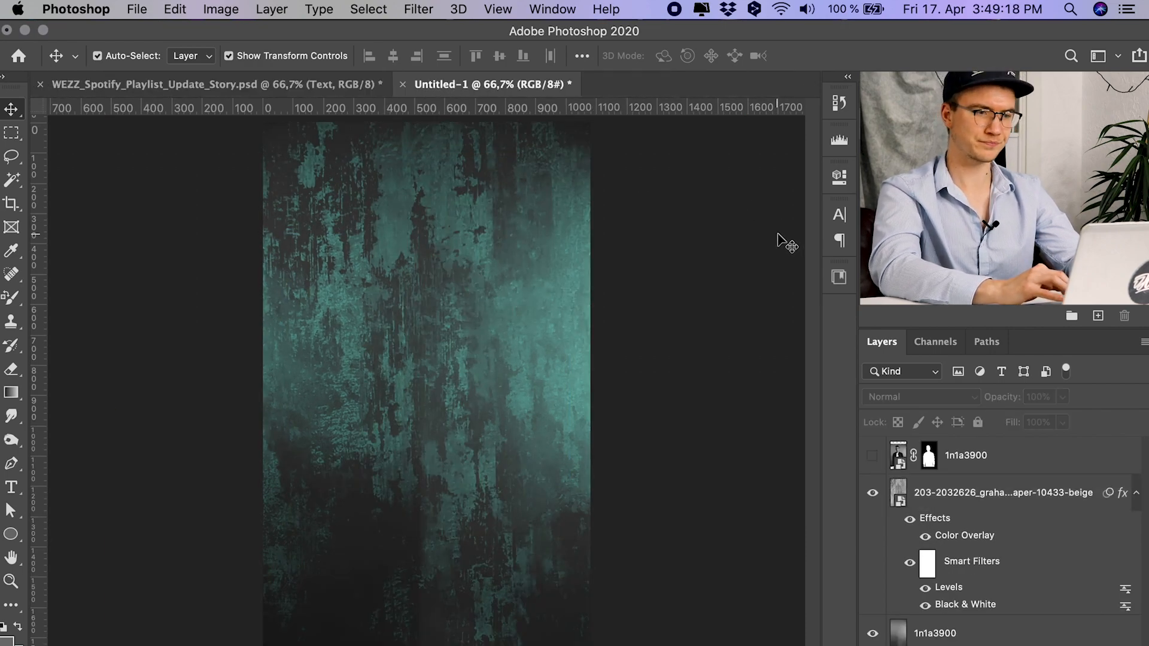
Step: Show the masked 1n1a3900 portrait layer, try moving it down the canvas and compare it with the finished WEZZ story design
left_click(873, 456)
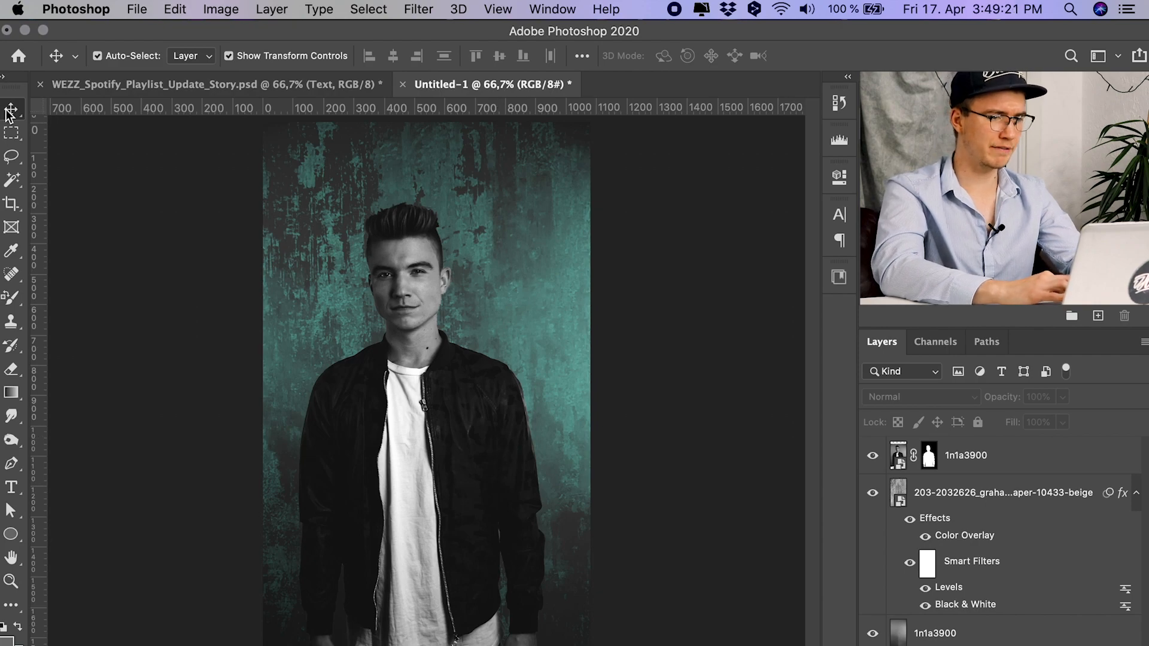
left_click_drag(422, 371, 417, 464)
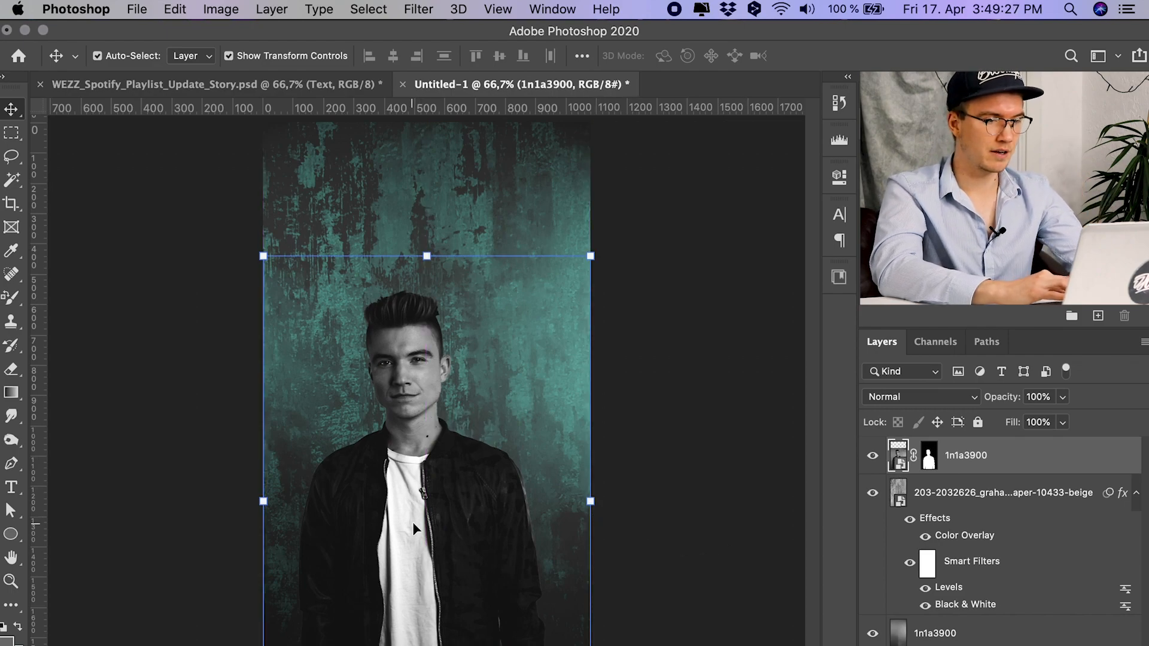
left_click(648, 335)
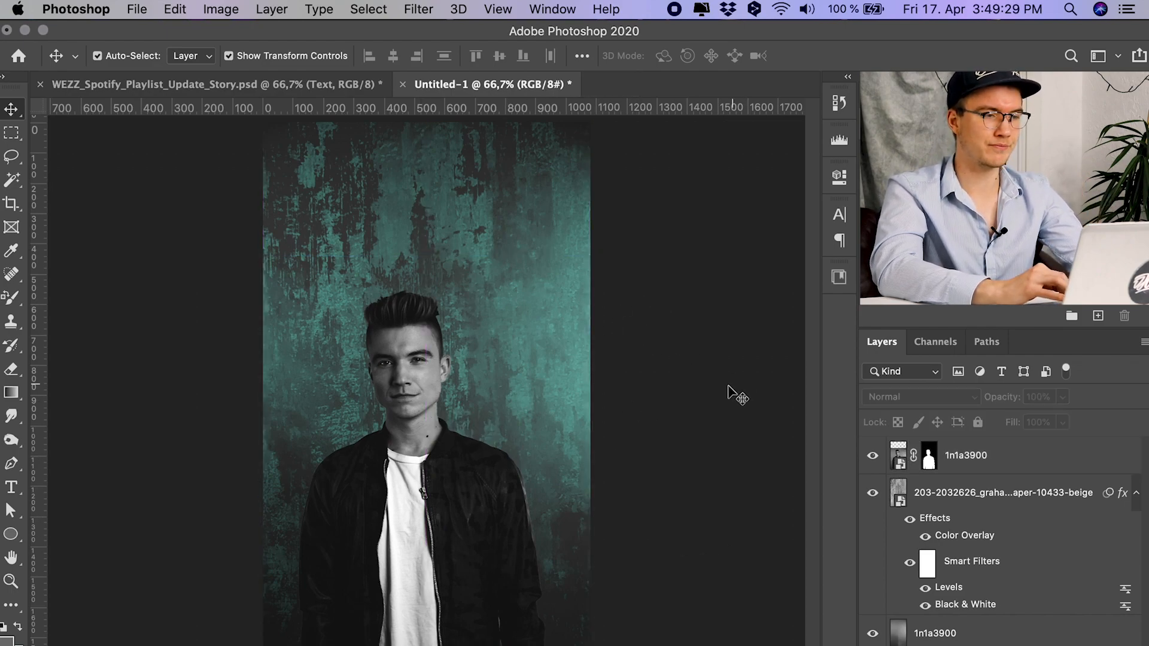
left_click(237, 85)
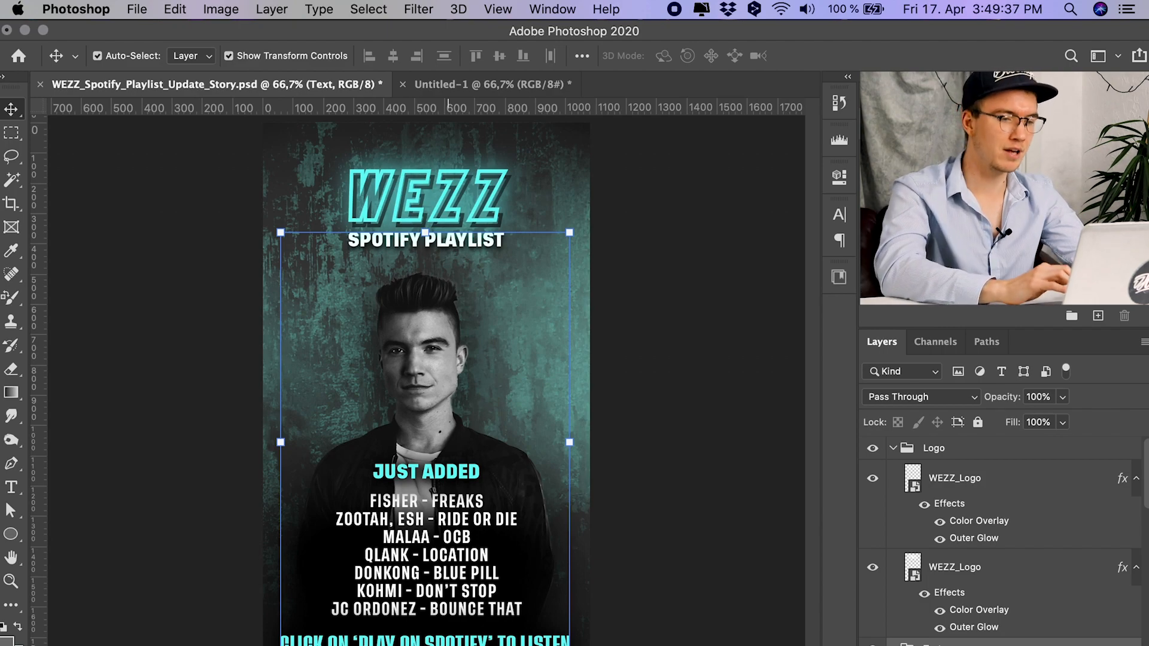
left_click(482, 88)
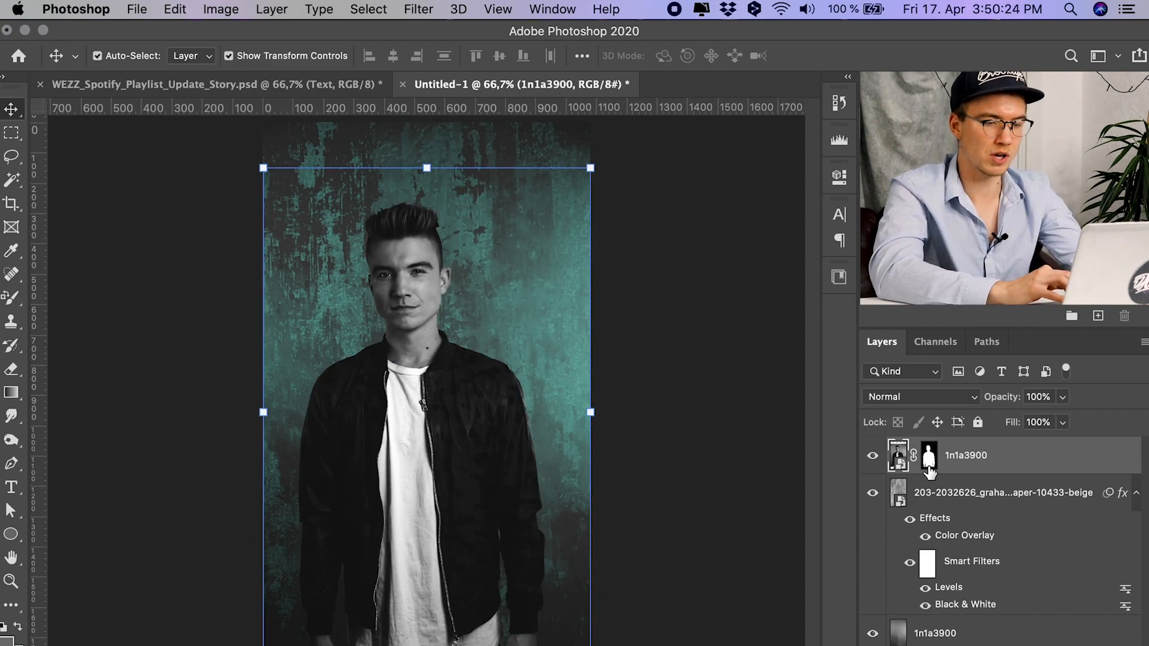
Step: Copy the portrait within its mask's outline onto a new layer and delete the original masked 1n1a3900 layer
left_click_drag(928, 471, 929, 470)
left_click(928, 471, "super")
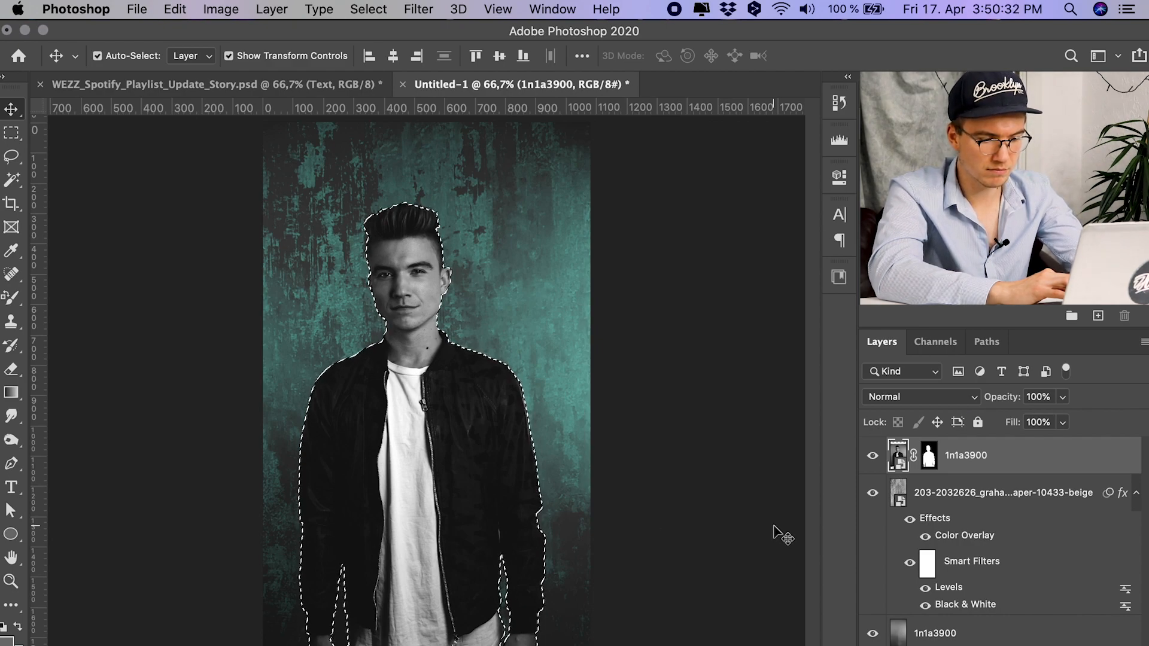
key("super+c")
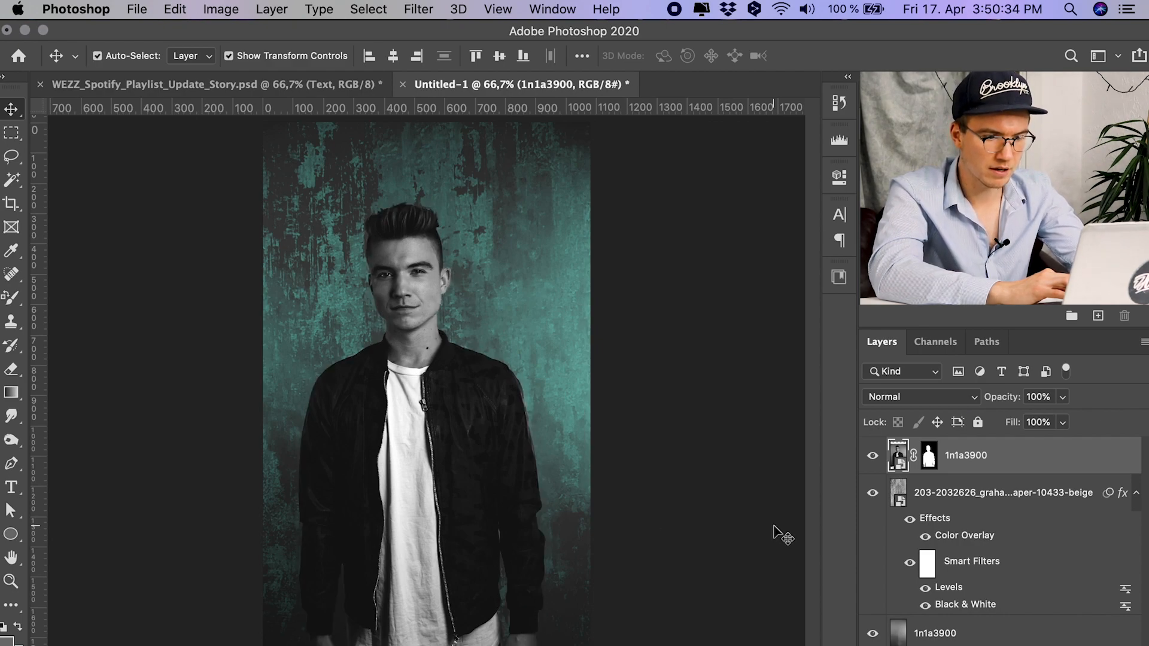
key("super+v")
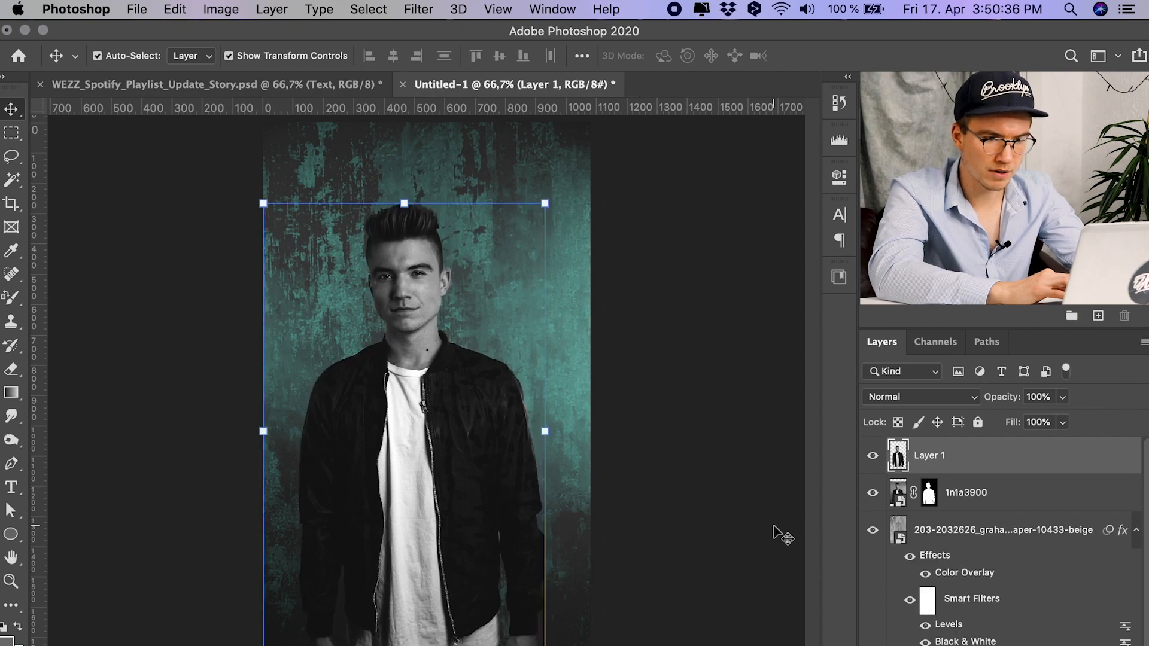
left_click(908, 508)
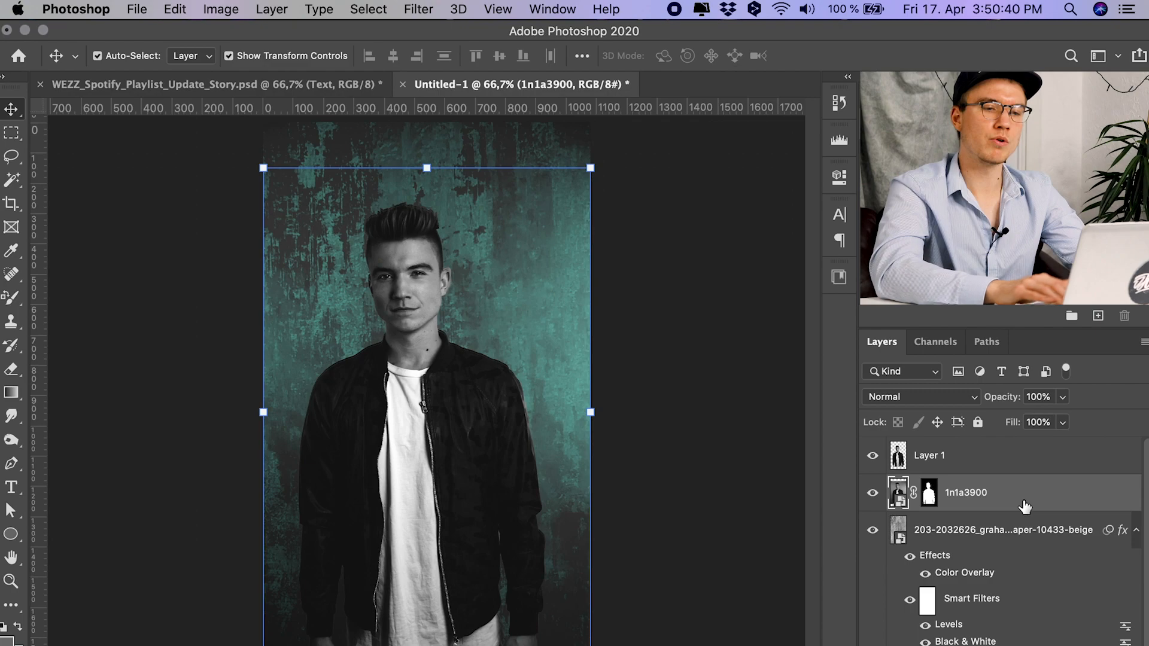
key("Delete")
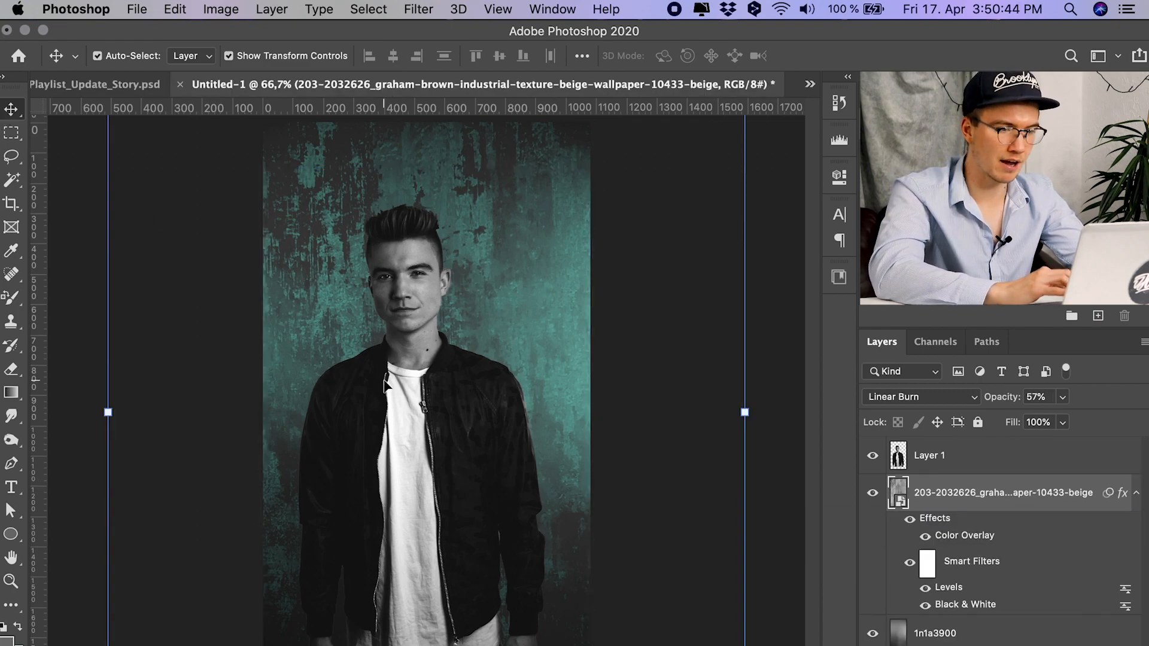
Step: Move the cut-out portrait on Layer 1 straight down by about 310 px
left_click_drag(431, 437, 435, 535)
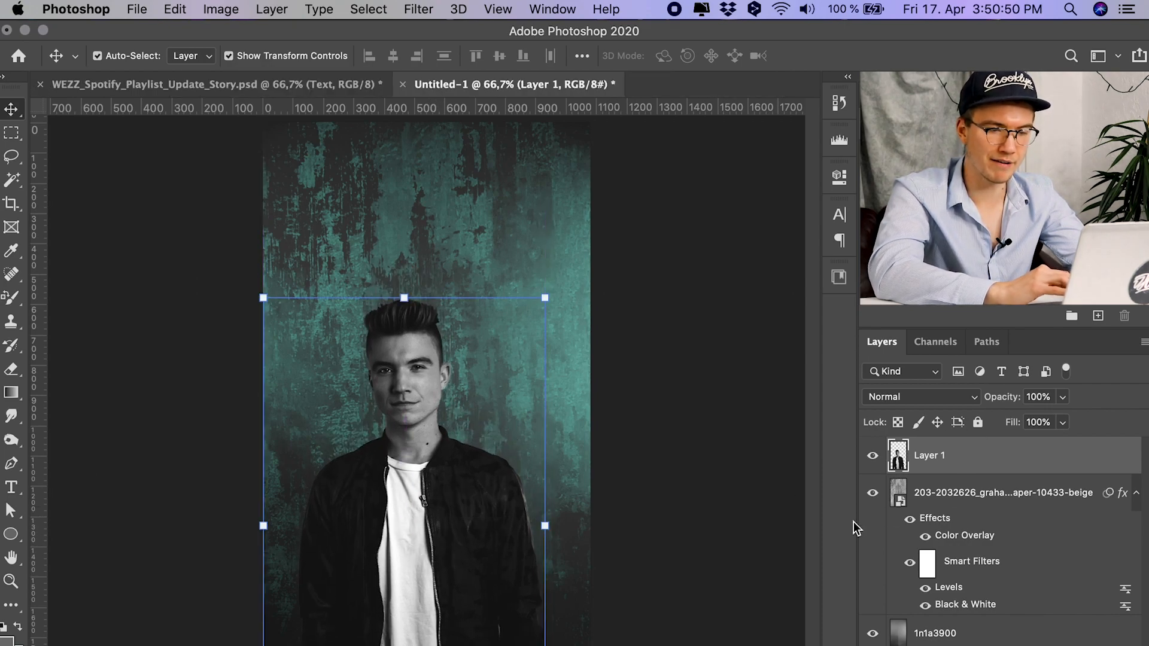
left_click(736, 532)
left_click(436, 565)
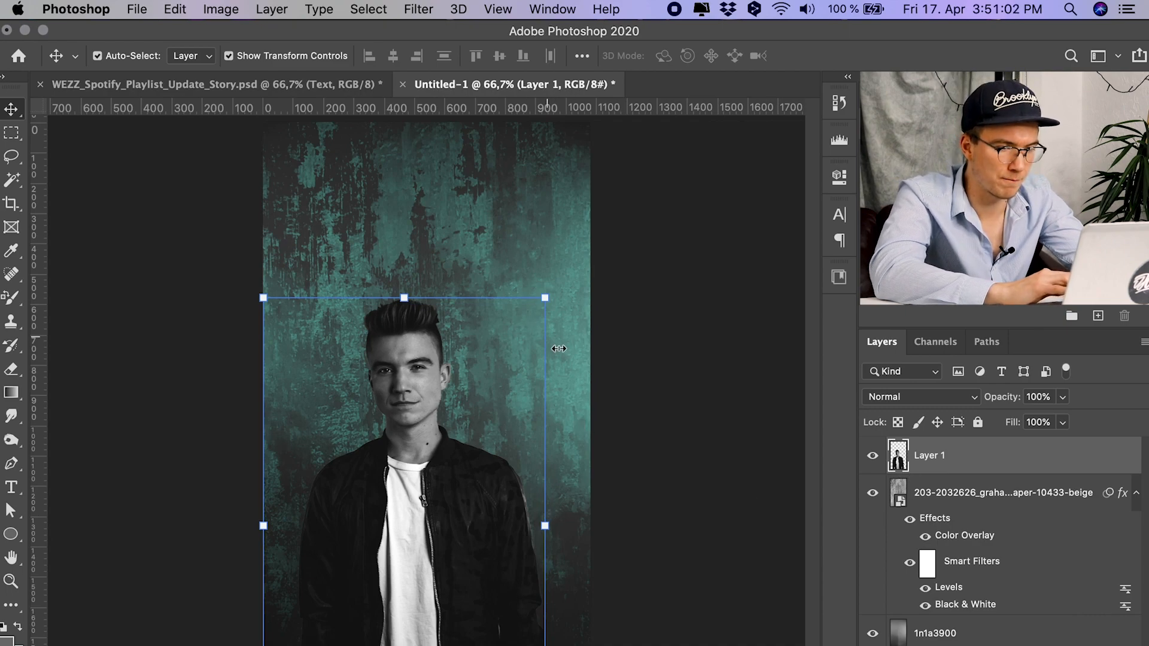
Step: Move the cut-out portrait up by about 115 px and warp its upper part, nudging the head slightly to the right
left_click(672, 444)
left_click_drag(455, 517, 457, 482)
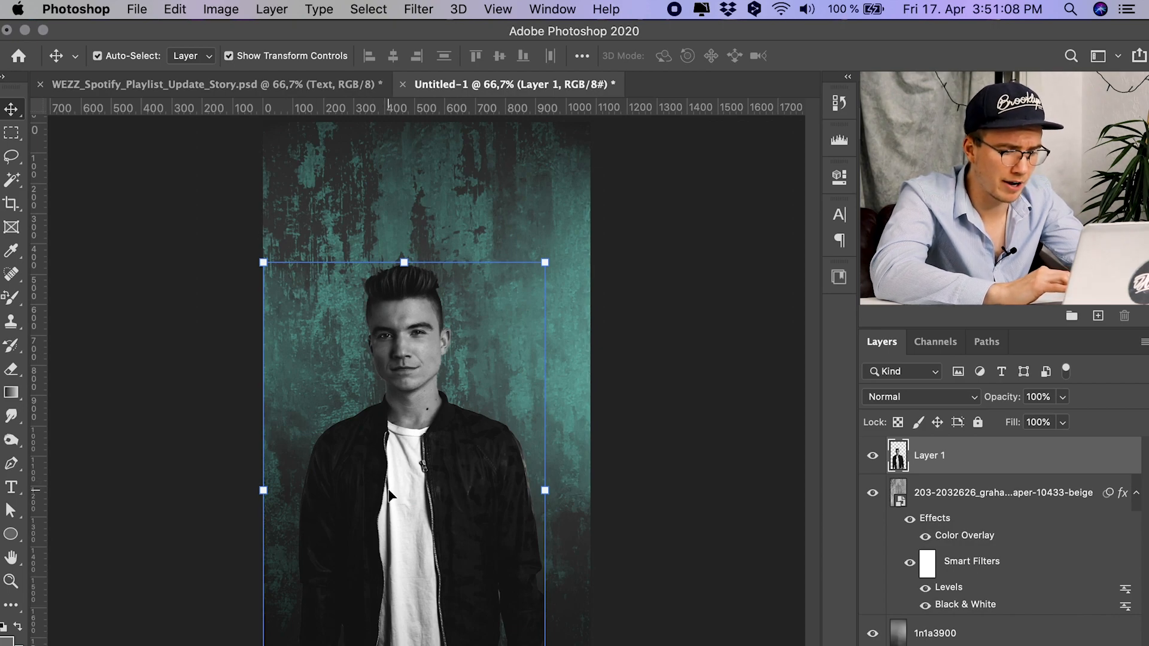
key("super+t")
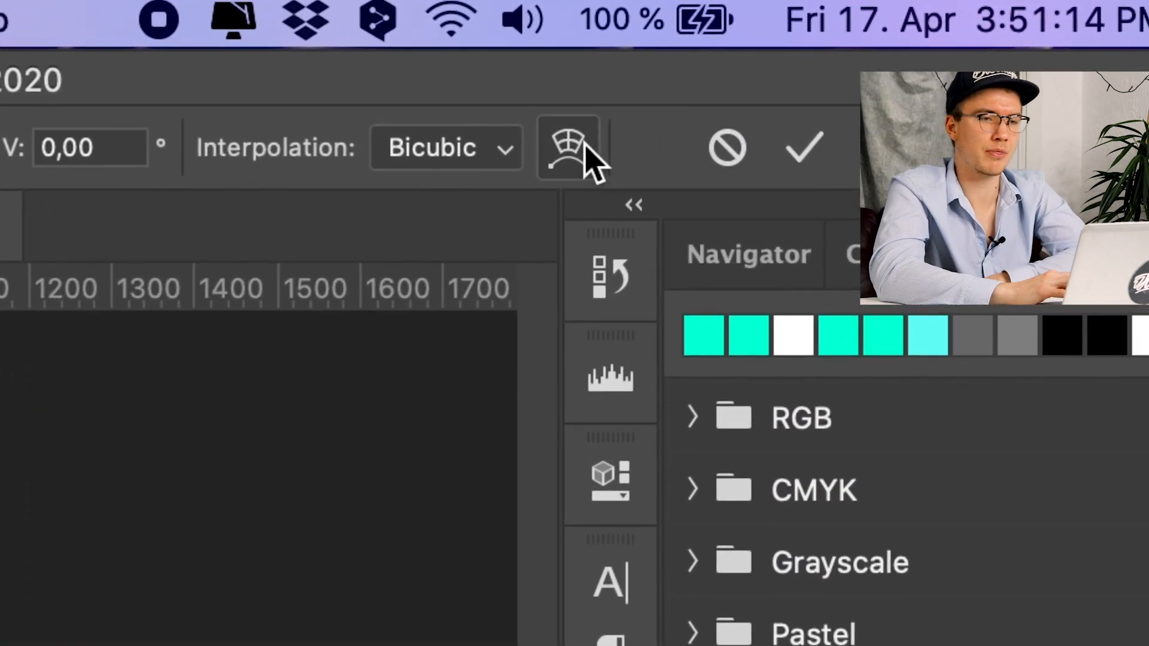
left_click(590, 147)
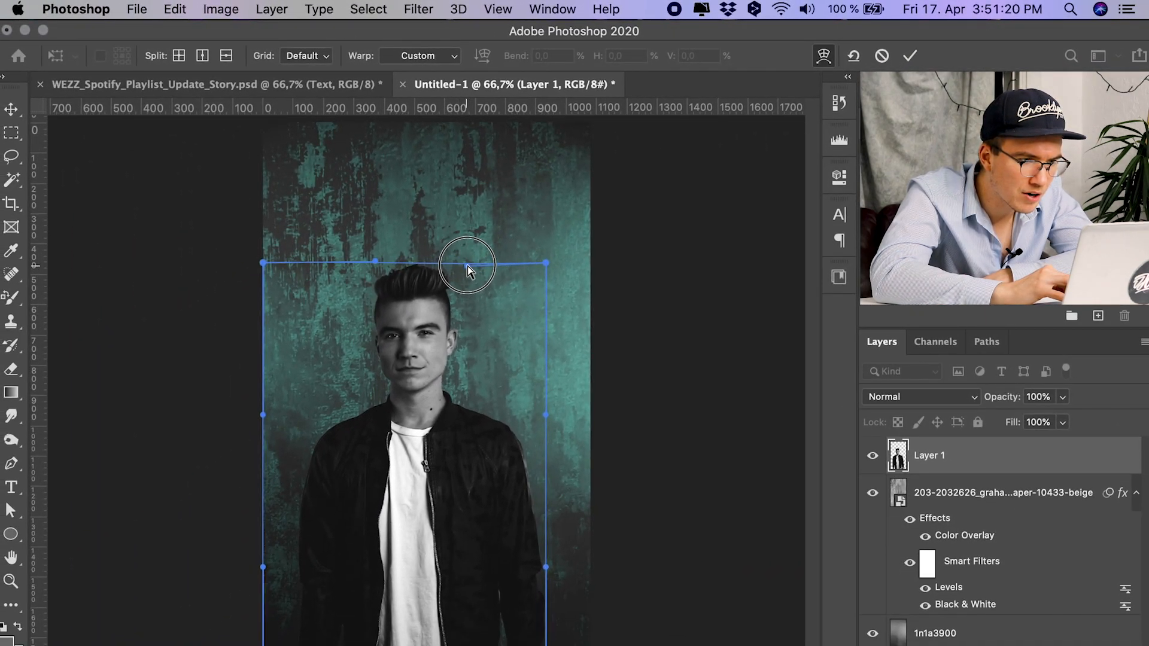
left_click_drag(465, 270, 461, 272)
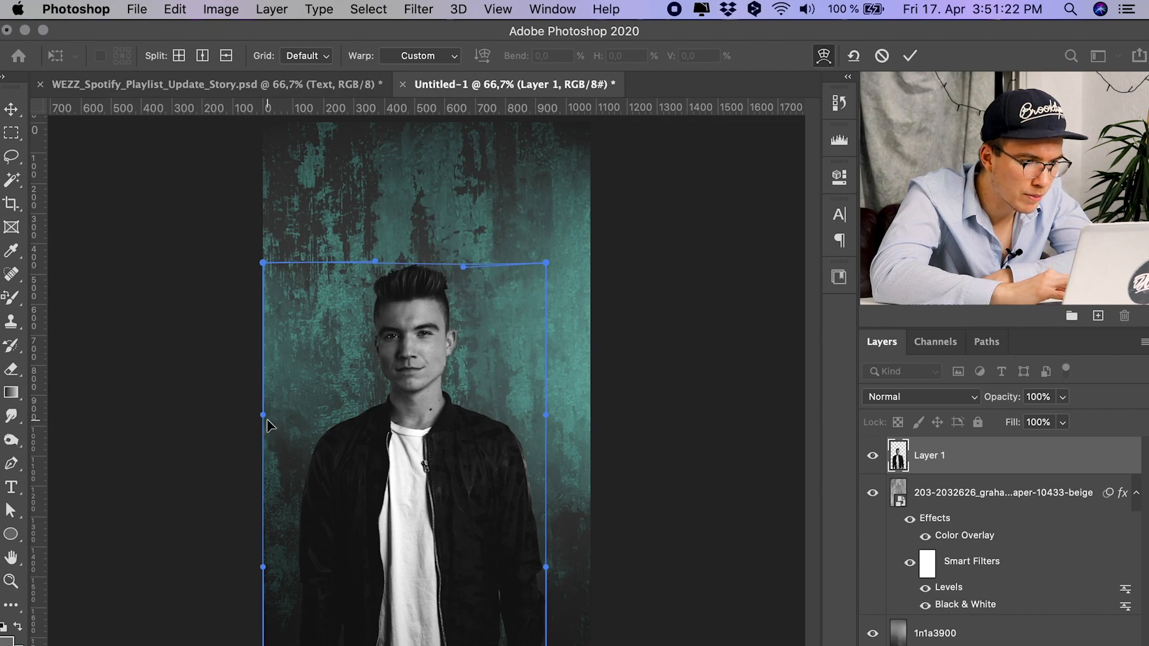
left_click_drag(264, 414, 274, 417)
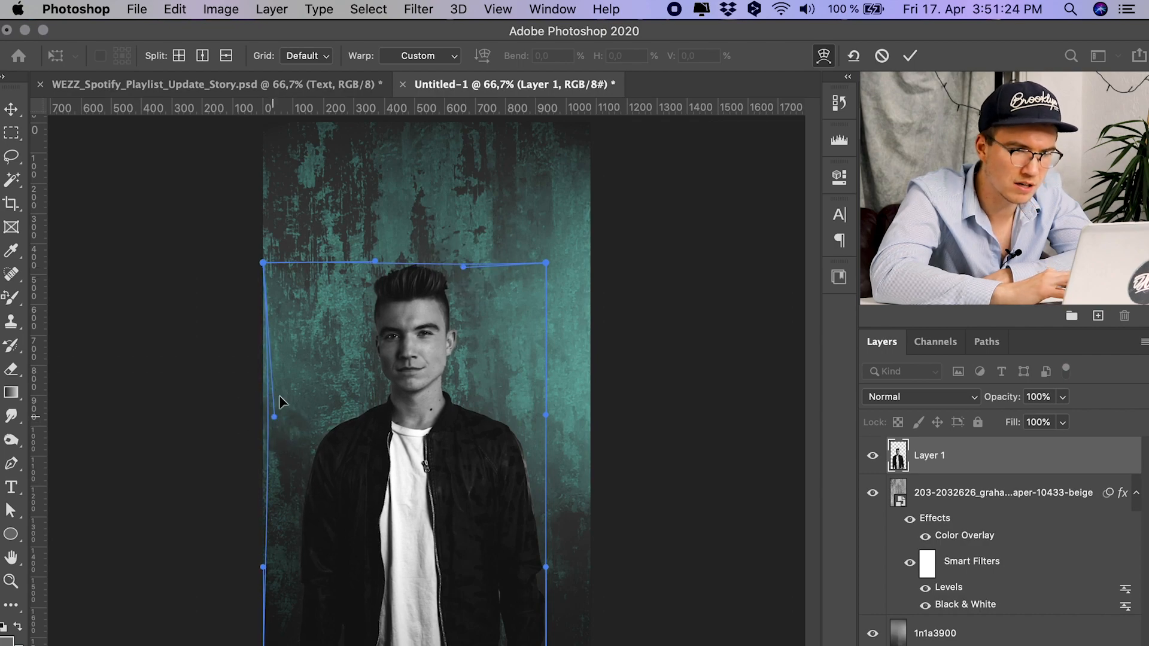
left_click_drag(264, 263, 273, 264)
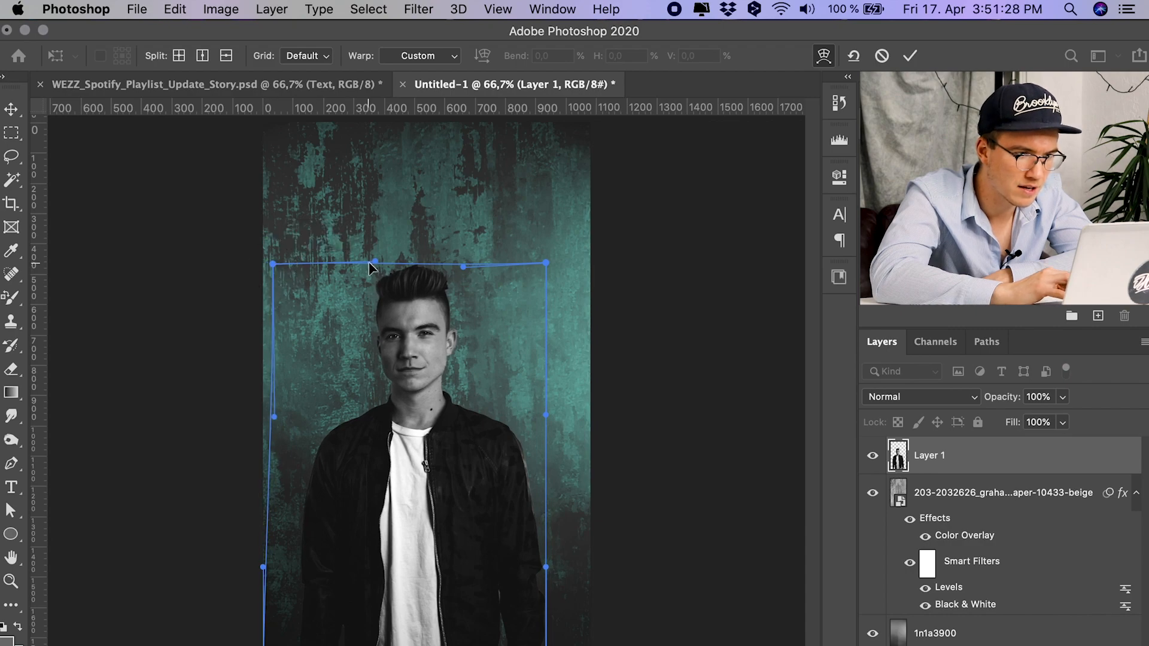
left_click_drag(367, 264, 369, 266)
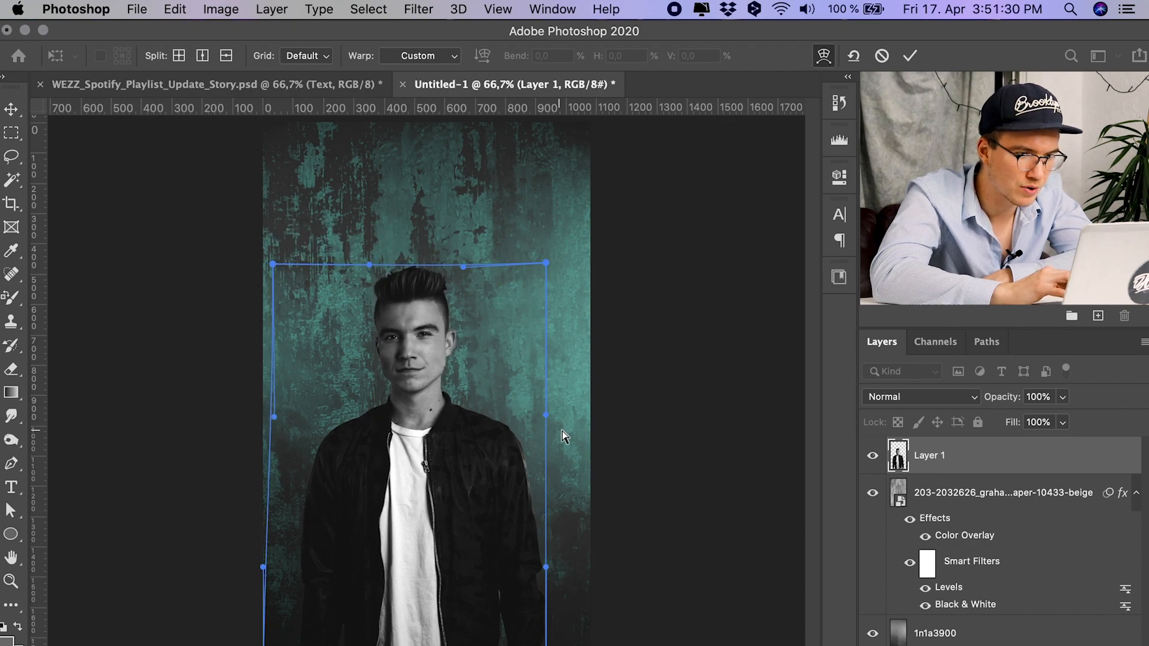
left_click_drag(546, 421, 555, 426)
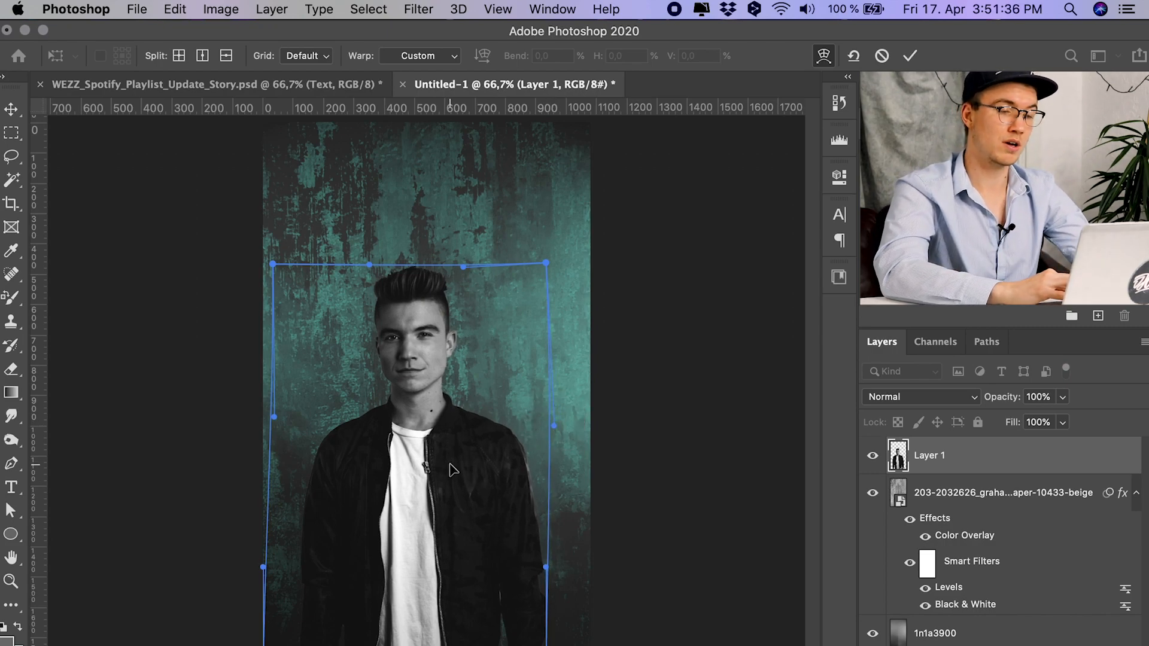
mouse_move(366, 267)
left_mouse_down()
mouse_move(377, 416)
mouse_move(378, 269)
left_mouse_up()
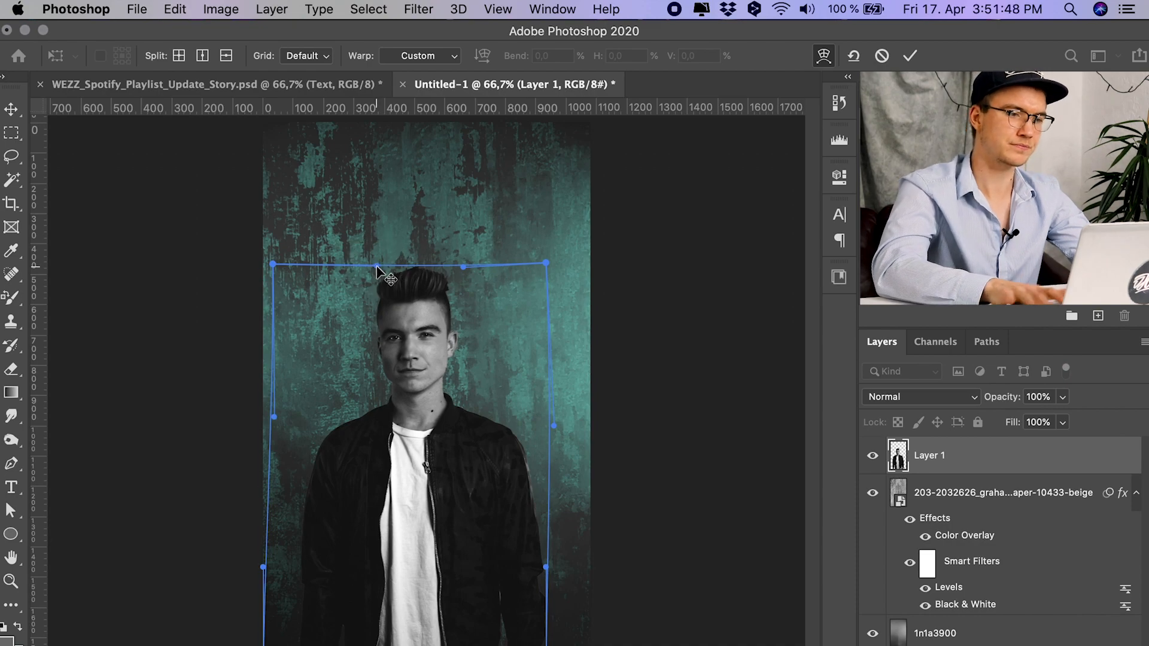
key("Return")
Step: Warp the portrait again with a horizontal split below the chest, pulling both lower corners inward to narrow the hips and arms
left_click(461, 470)
key("super+t")
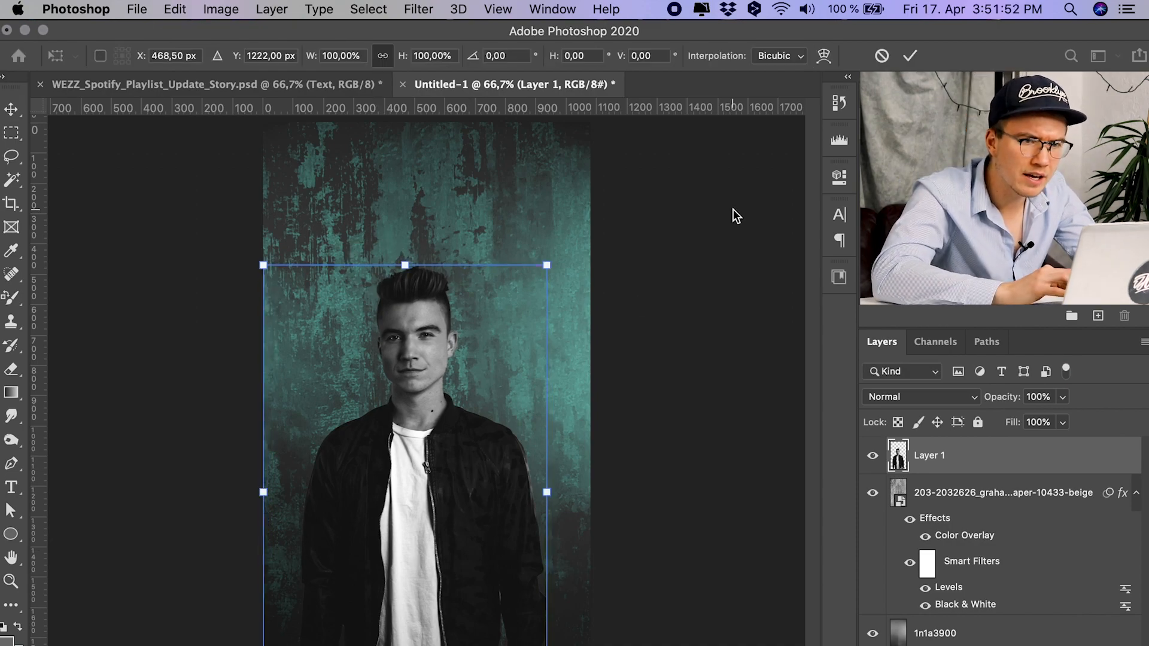
left_click(824, 55)
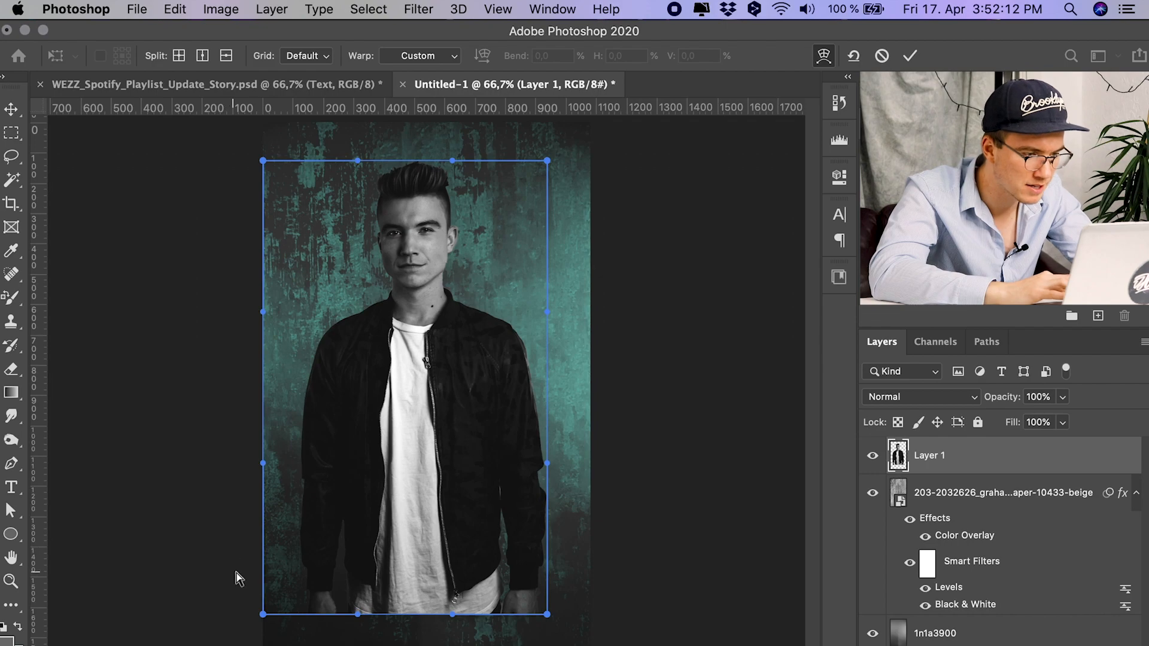
left_click(263, 432)
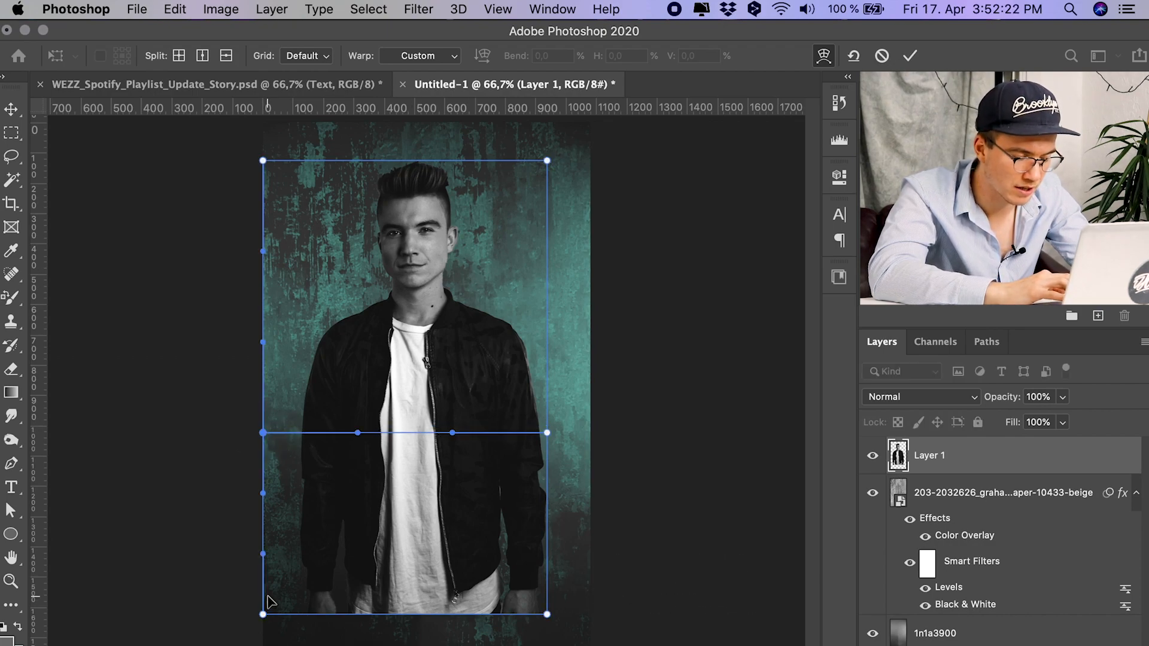
left_click_drag(264, 619, 377, 636)
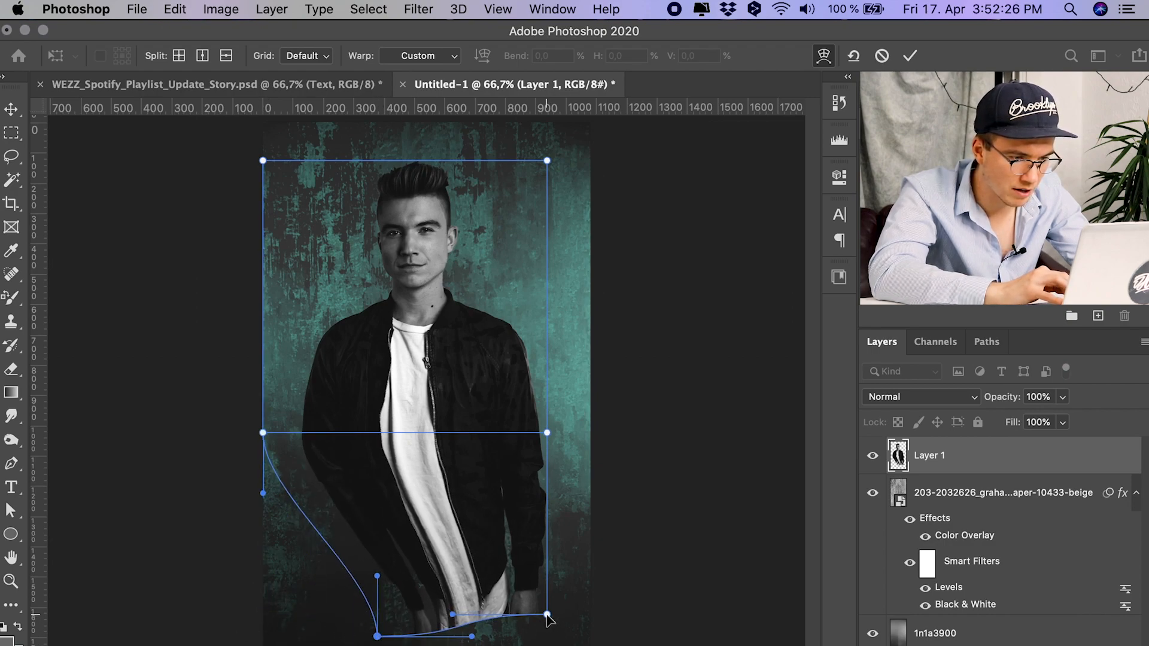
left_click_drag(546, 615, 454, 641)
left_click_drag(376, 638, 353, 641)
left_click_drag(453, 642, 479, 643)
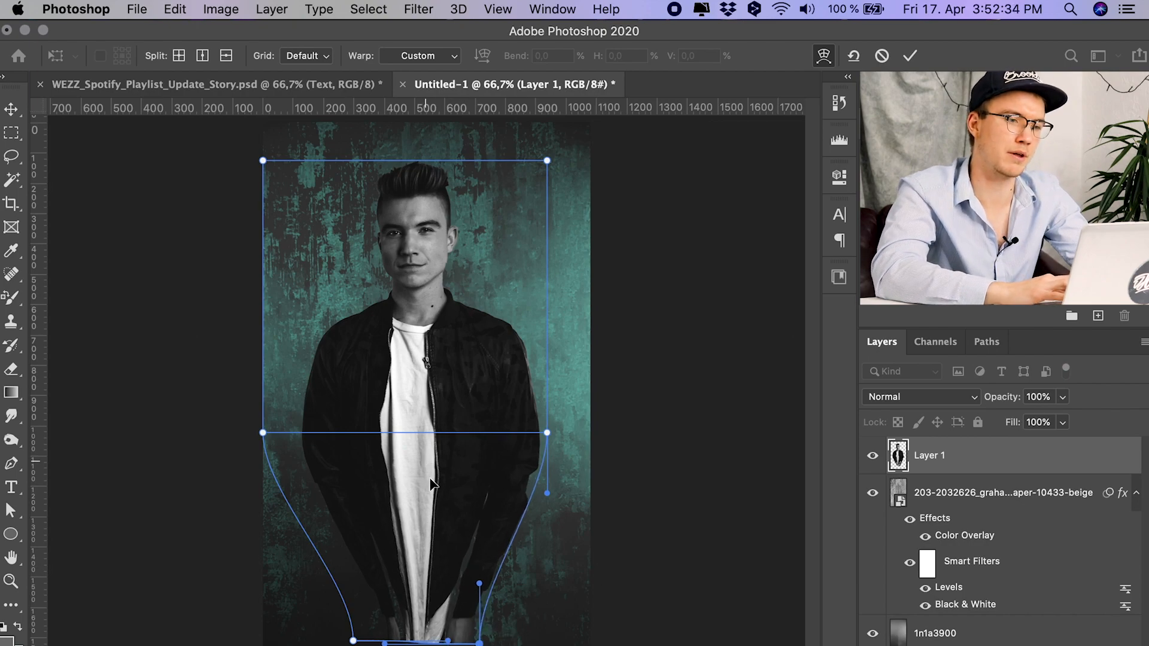
key("Return")
left_click(744, 436)
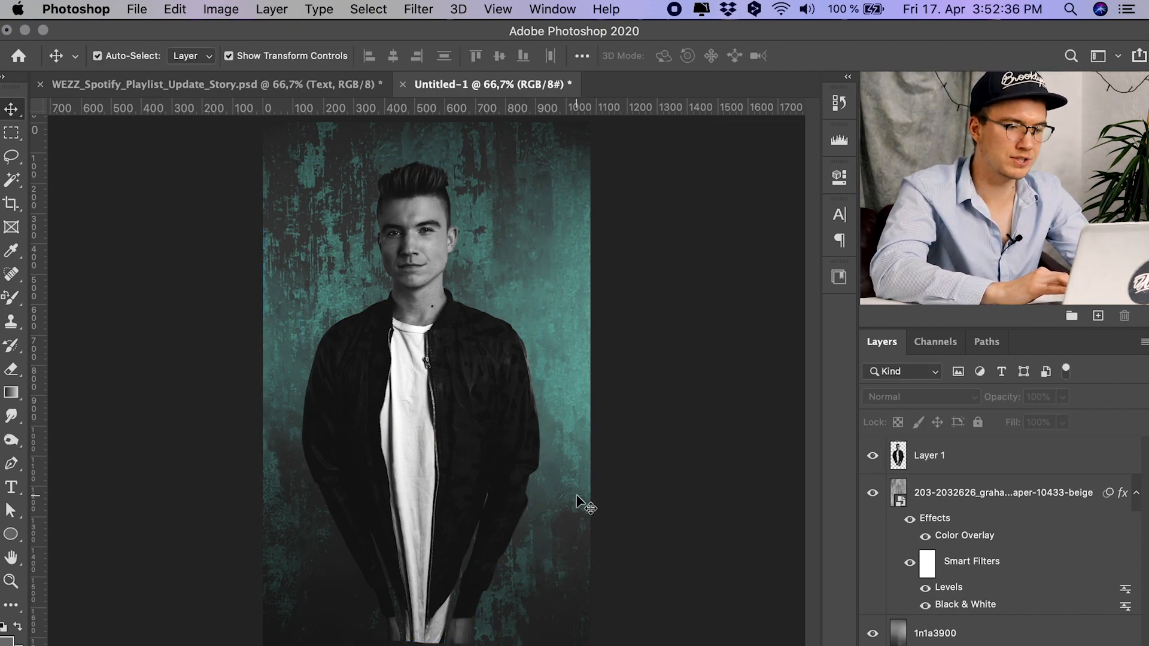
Step: Move the warped portrait down by about 440 px and enlarge it from its centre to about 111%, comparing it with the WEZZ story design
left_click_drag(476, 434, 452, 547)
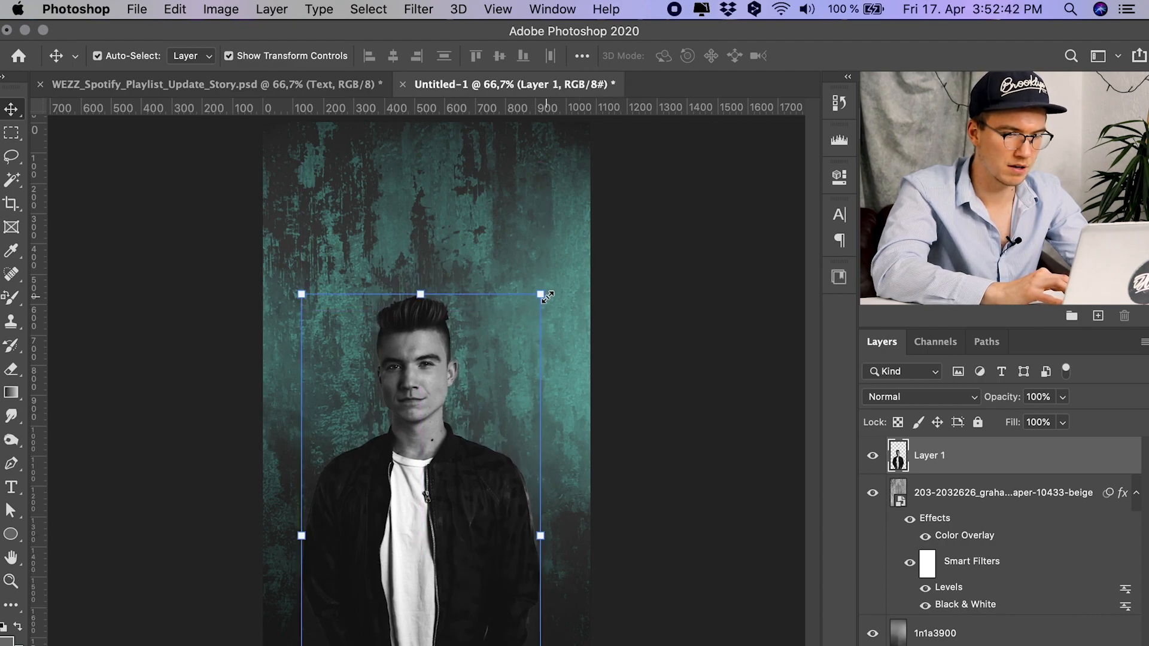
left_click_drag(544, 295, 588, 288)
key("Return")
left_click(687, 278)
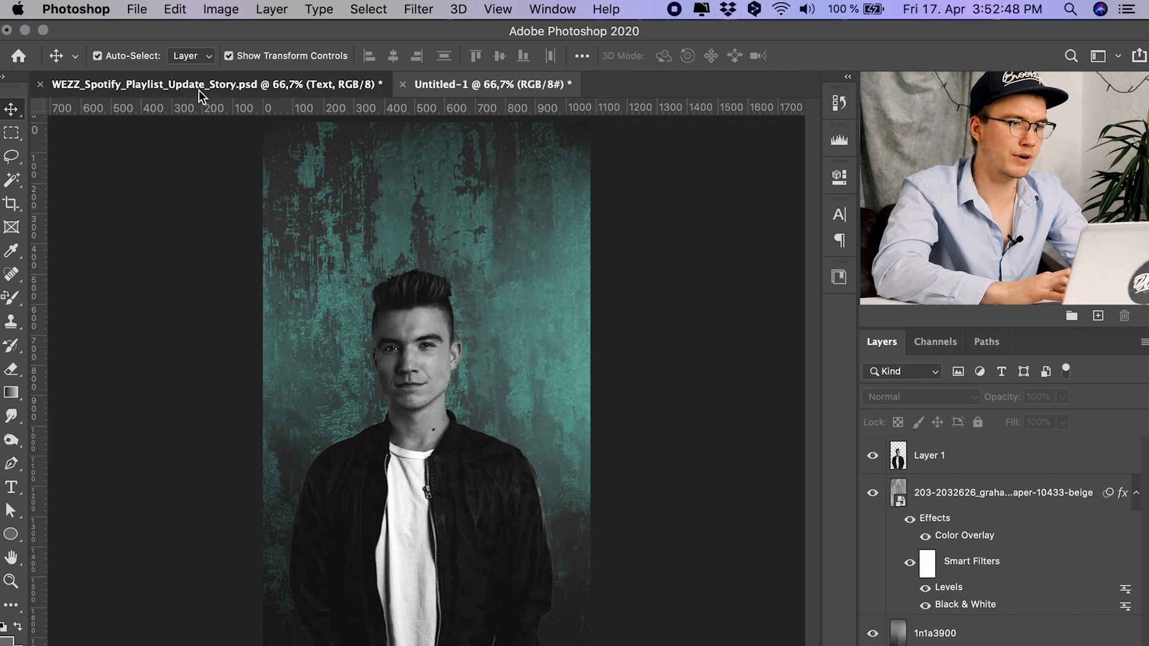
left_click(310, 92)
left_click(502, 87)
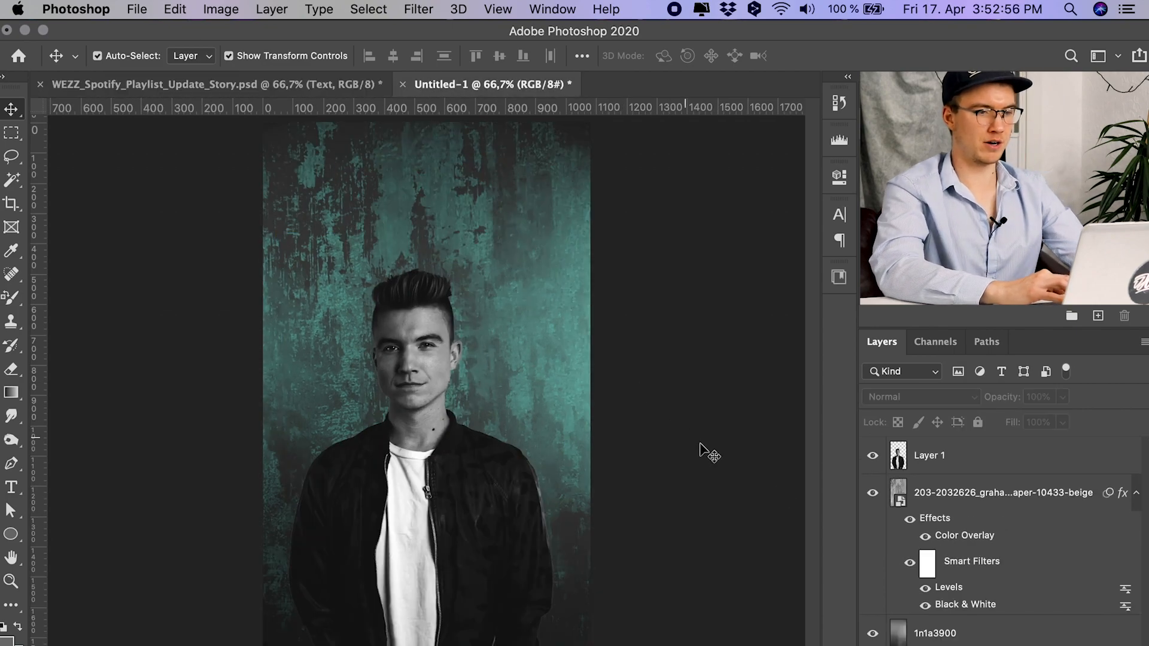
Step: Add a layer mask to the portrait on Layer 1 and activate the Gradient tool
left_click(987, 466)
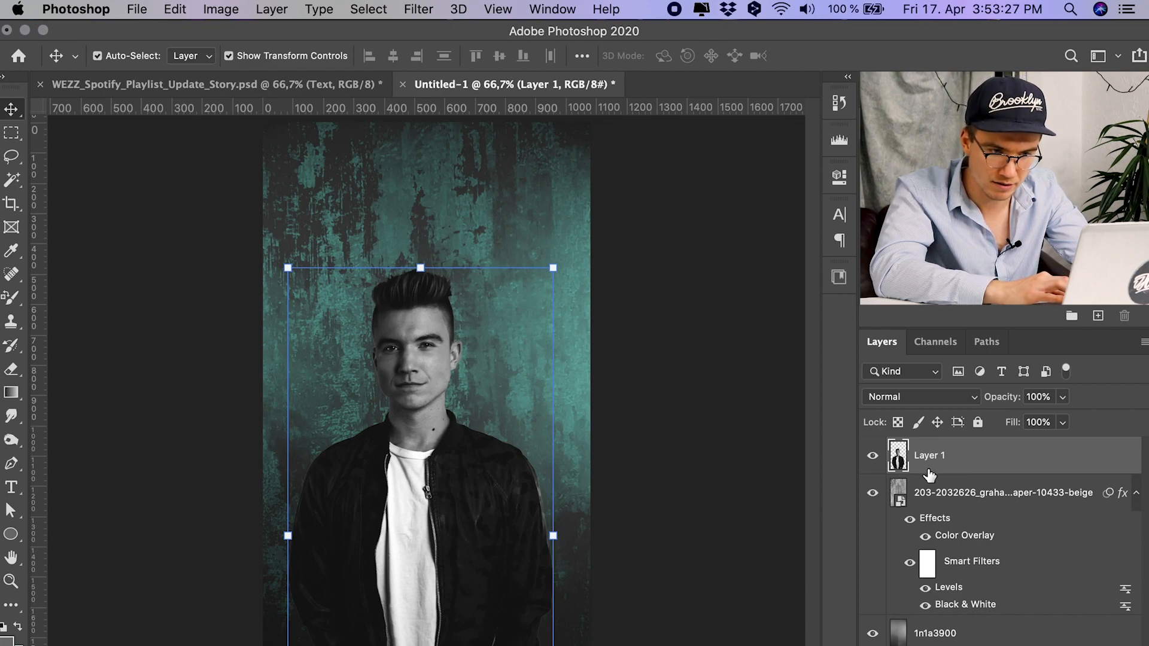
left_click(937, 506)
left_click(955, 468)
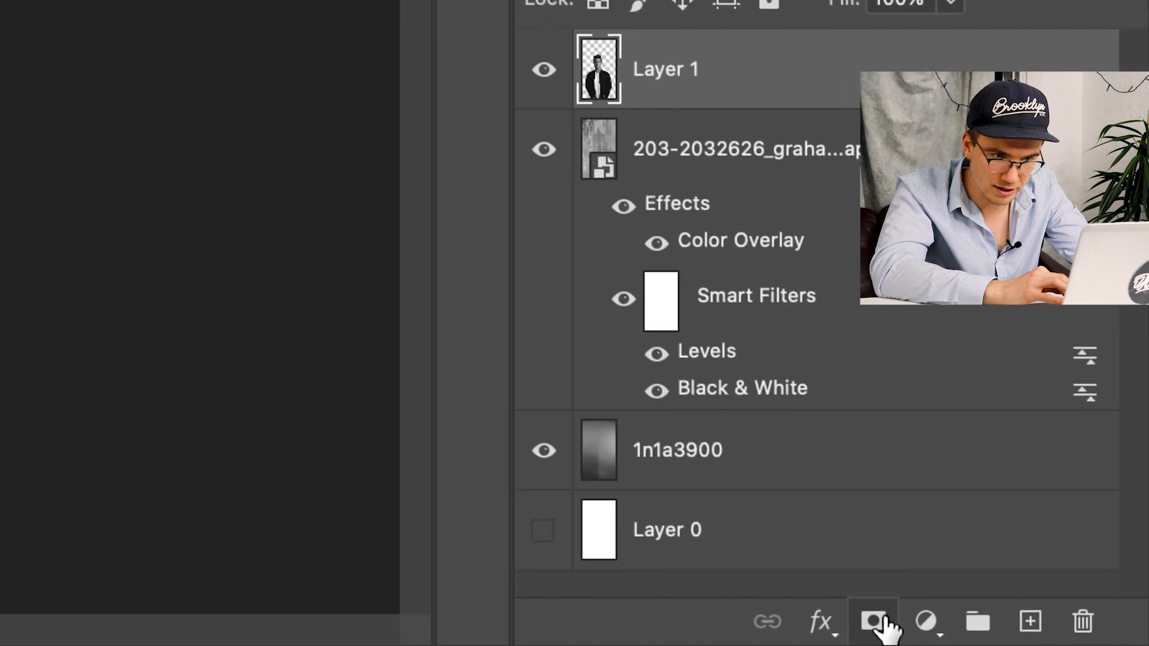
left_click(875, 621)
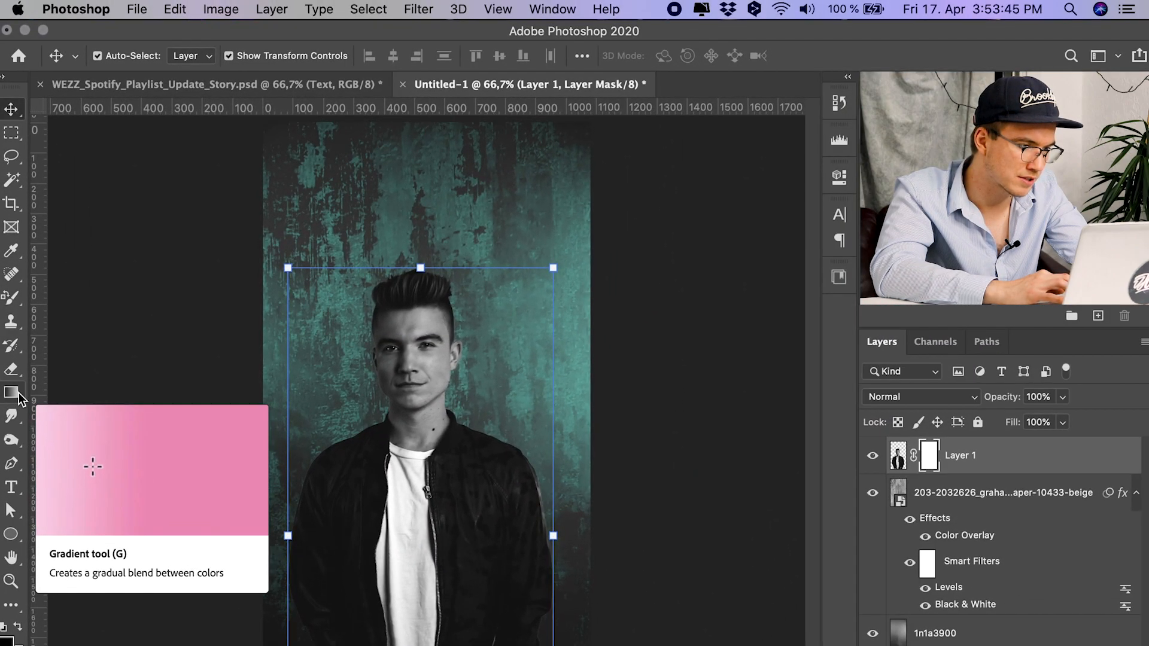
left_click(18, 395)
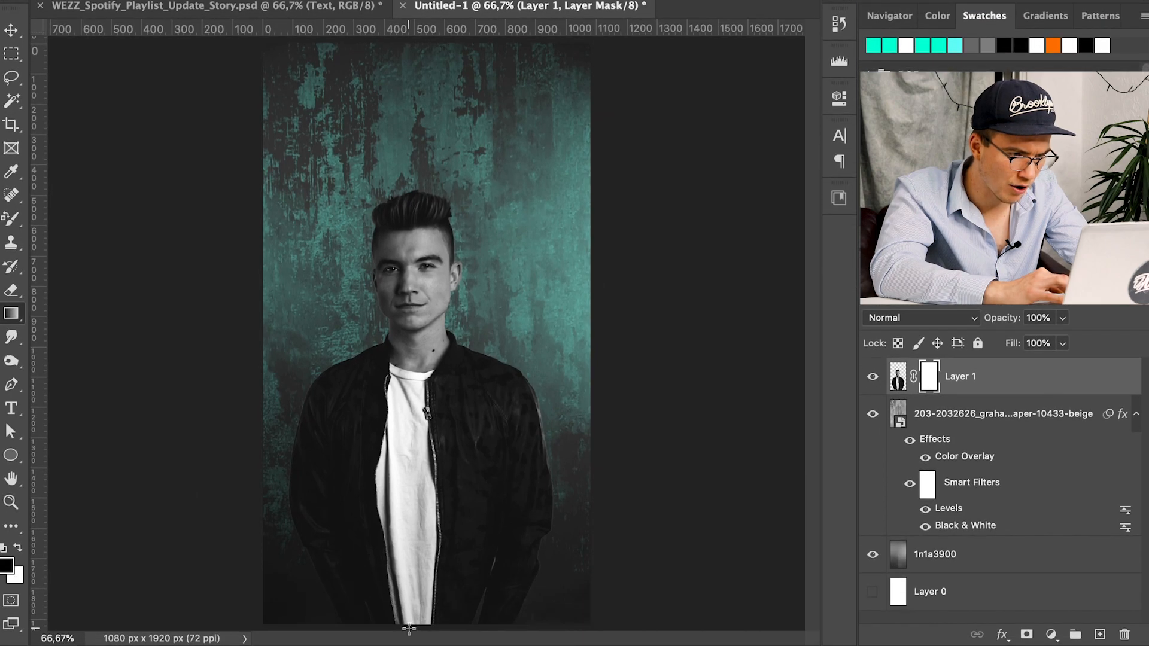
Step: Try fading out the portrait's lower body with long upward gradients on Layer 1's mask
left_click_drag(408, 629, 408, 439)
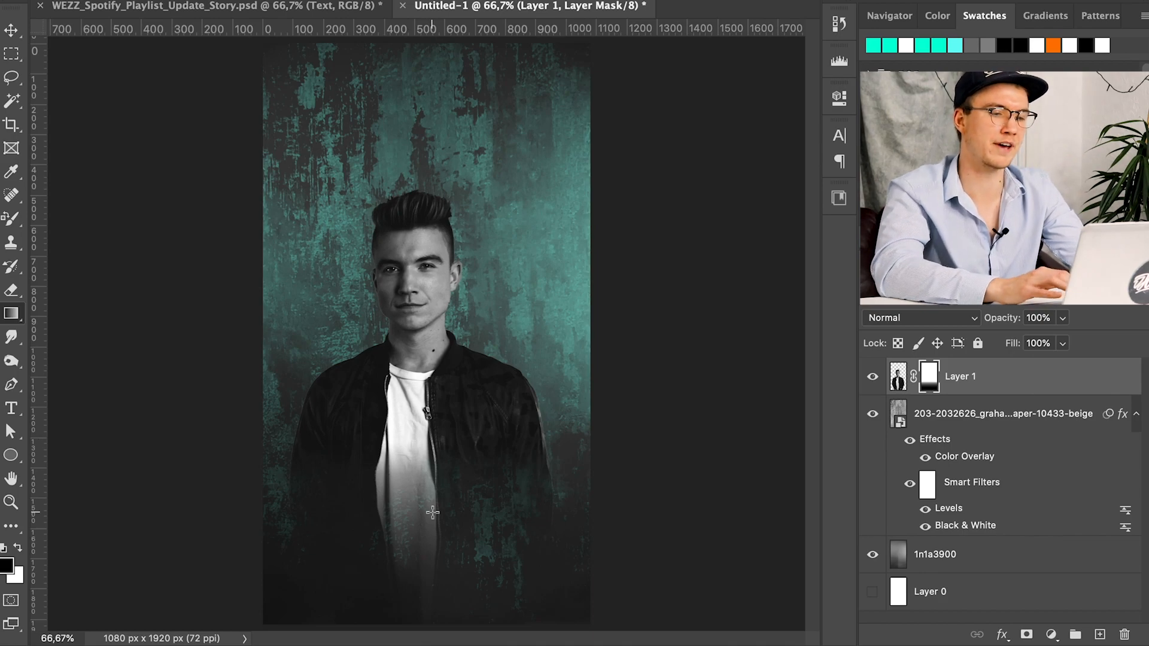
key("ctrl+z")
key("ctrl+minus")
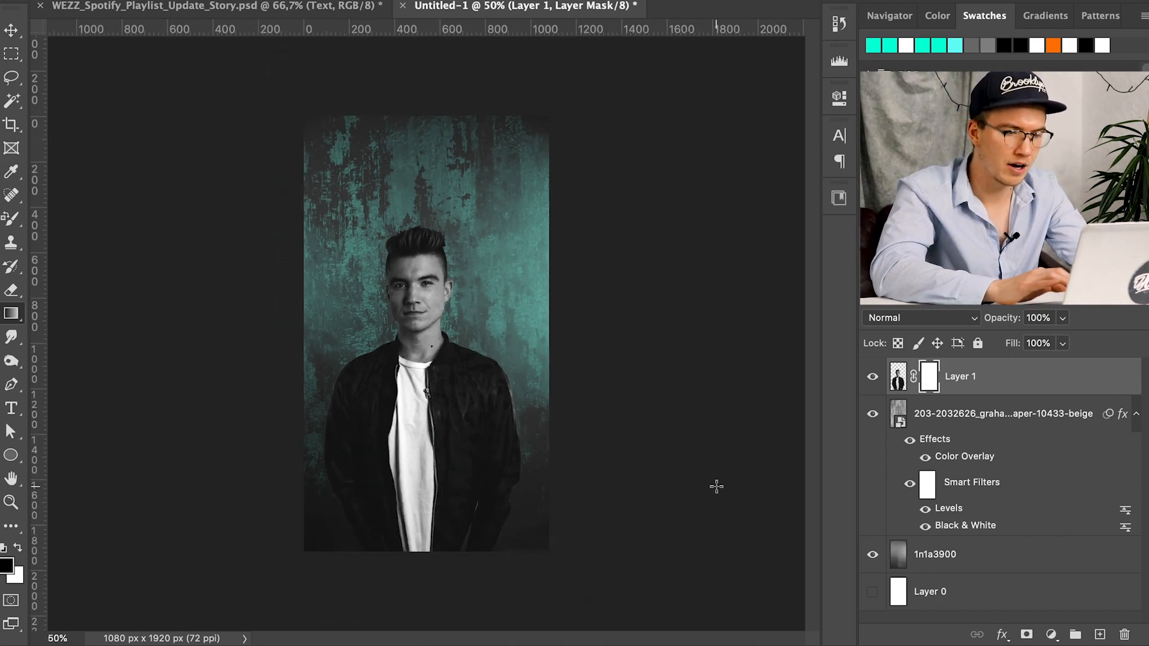
left_click_drag(420, 573, 419, 471)
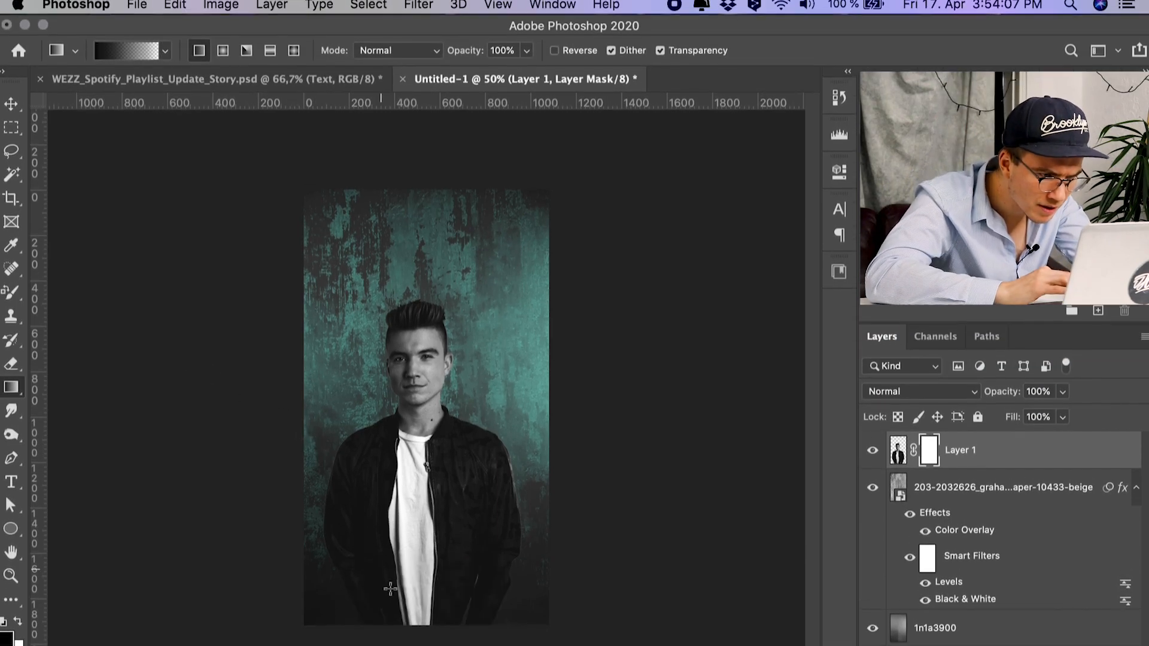
Step: Fade the portrait's lower end with a short upward black-to-transparent gradient on Layer 1's mask, then deselect the layer
left_click_drag(419, 617, 419, 586)
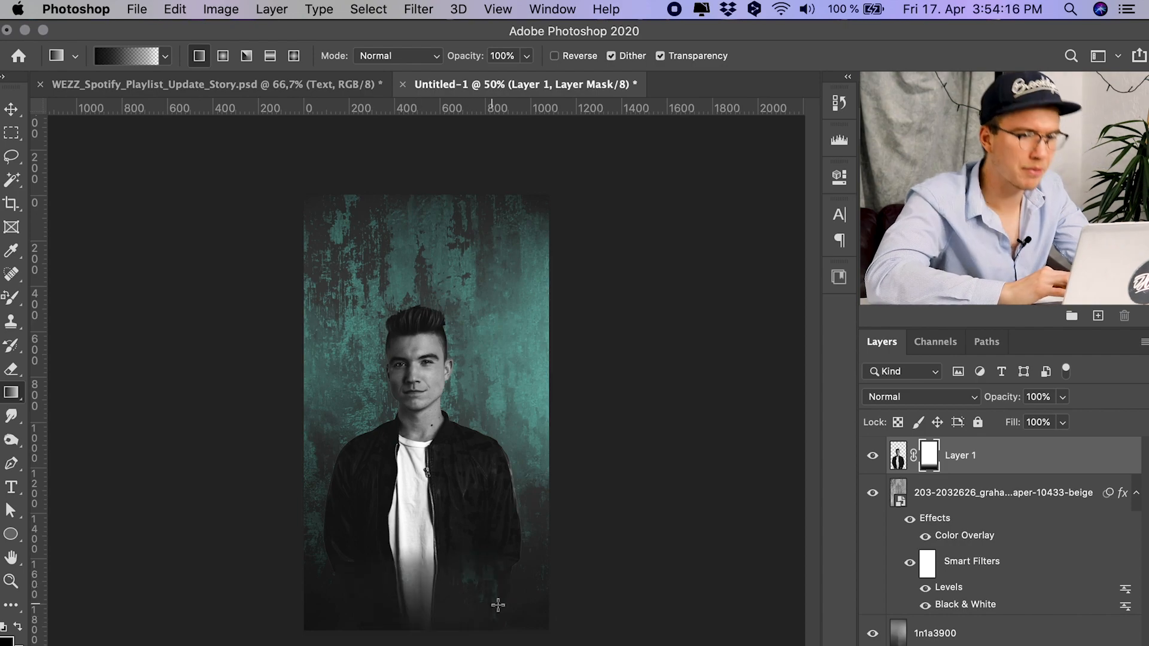
left_click(13, 111)
left_click(73, 189)
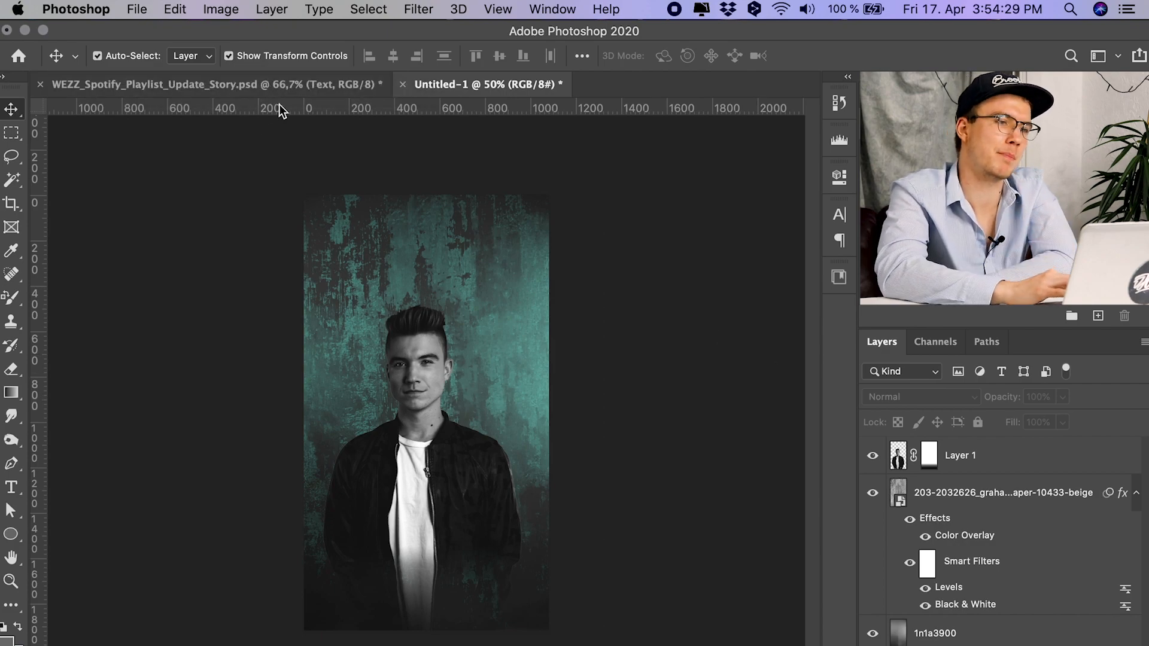
Step: Examine the layer stack and the portrait layer's effects in the WEZZ_Spotify_Playlist_Update_Story design, then return to the new document
left_click(307, 79)
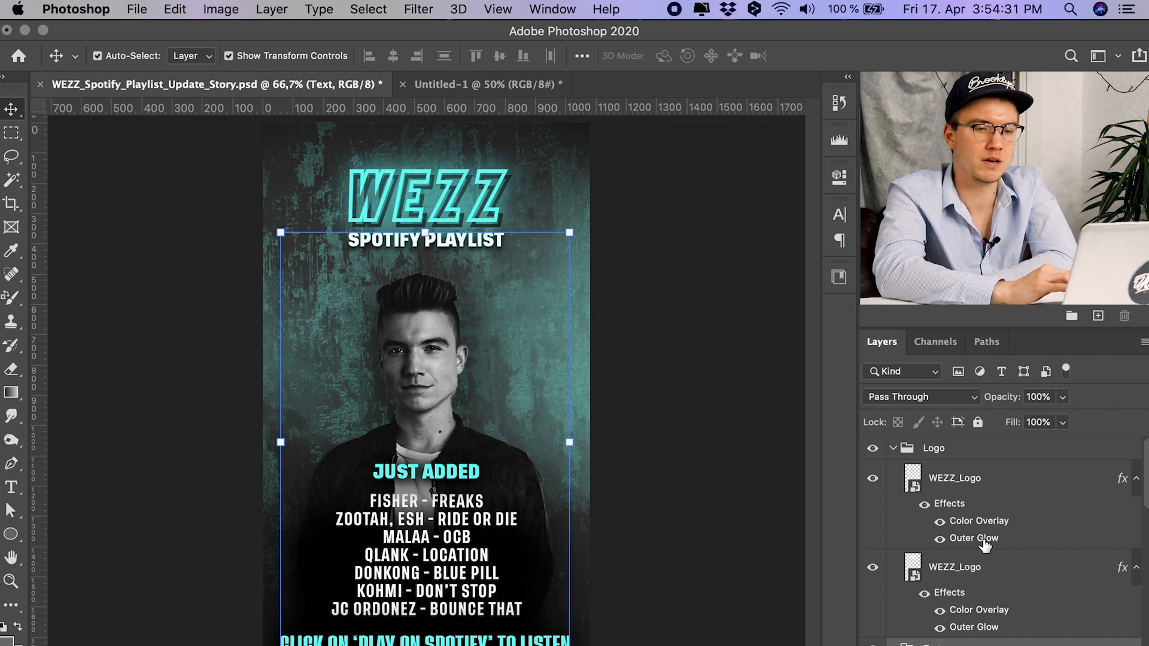
scroll(984, 544, "down", 4)
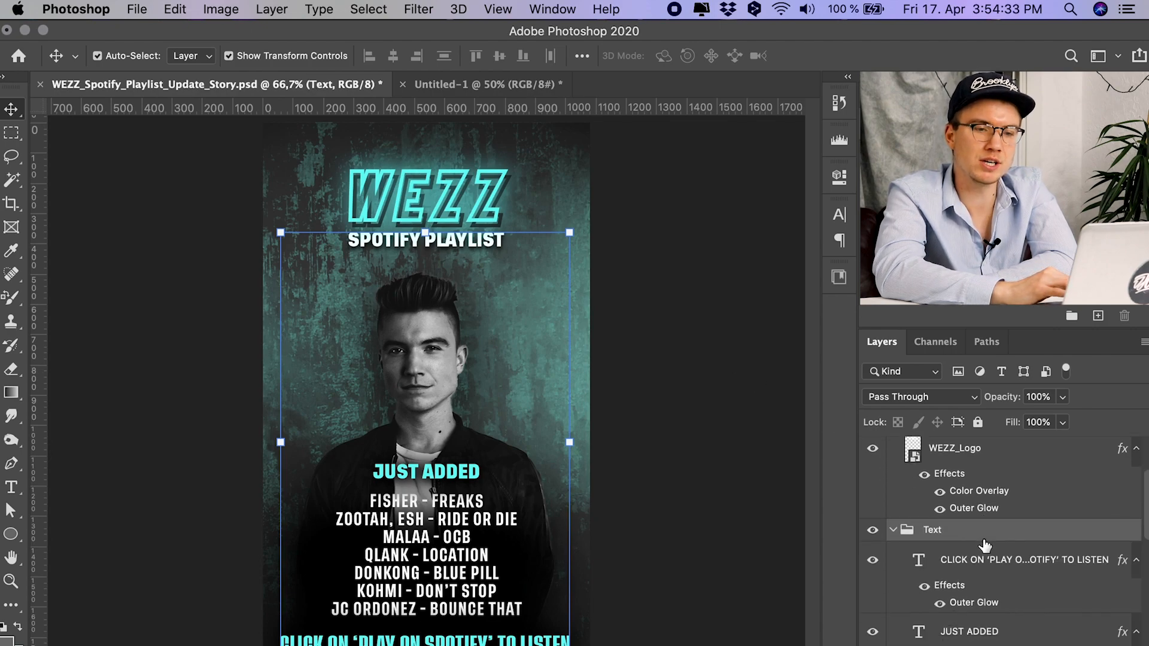
scroll(985, 544, "down", 2)
scroll(985, 546, "down", 1)
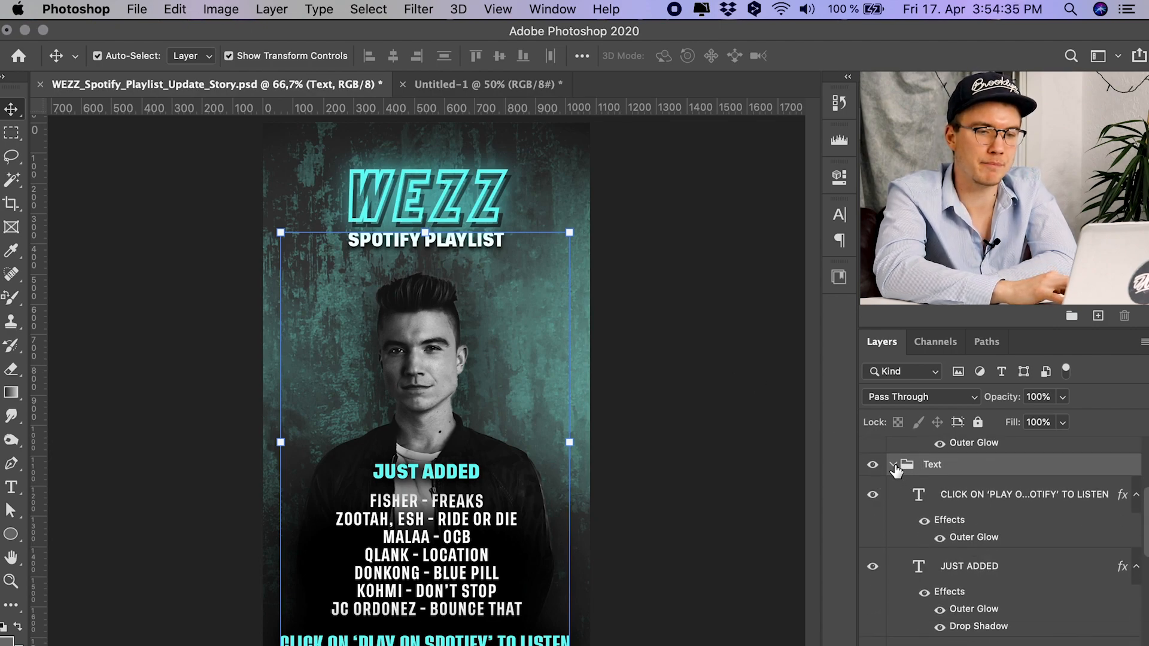
left_click(893, 466)
scroll(957, 538, "down", 5)
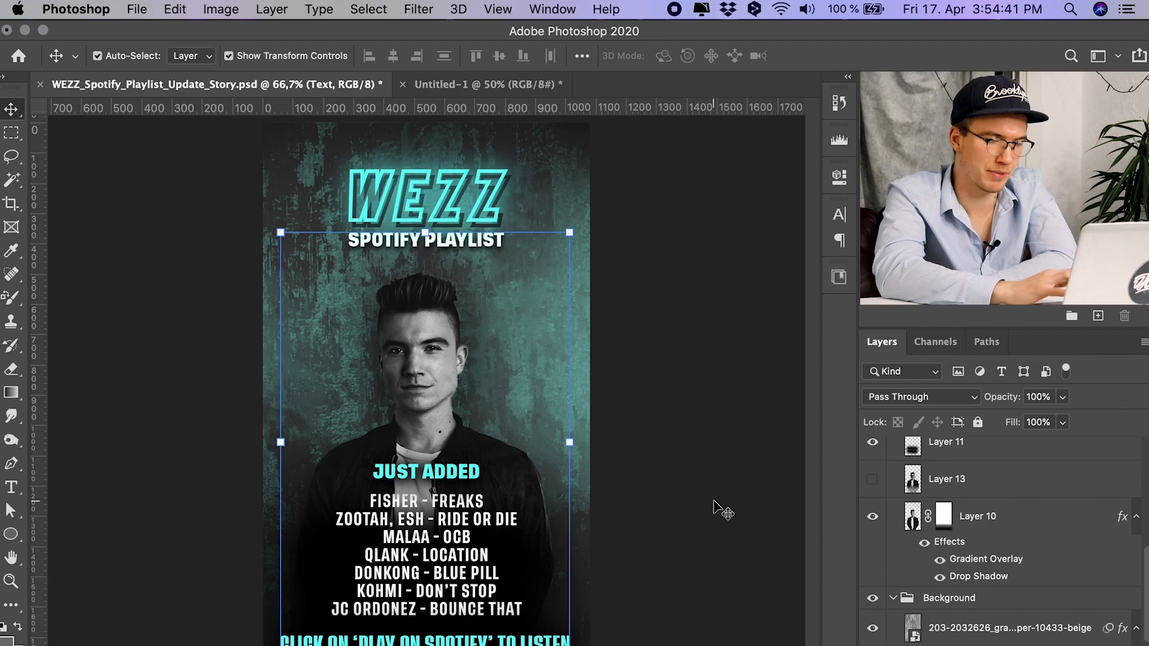
left_click(486, 85)
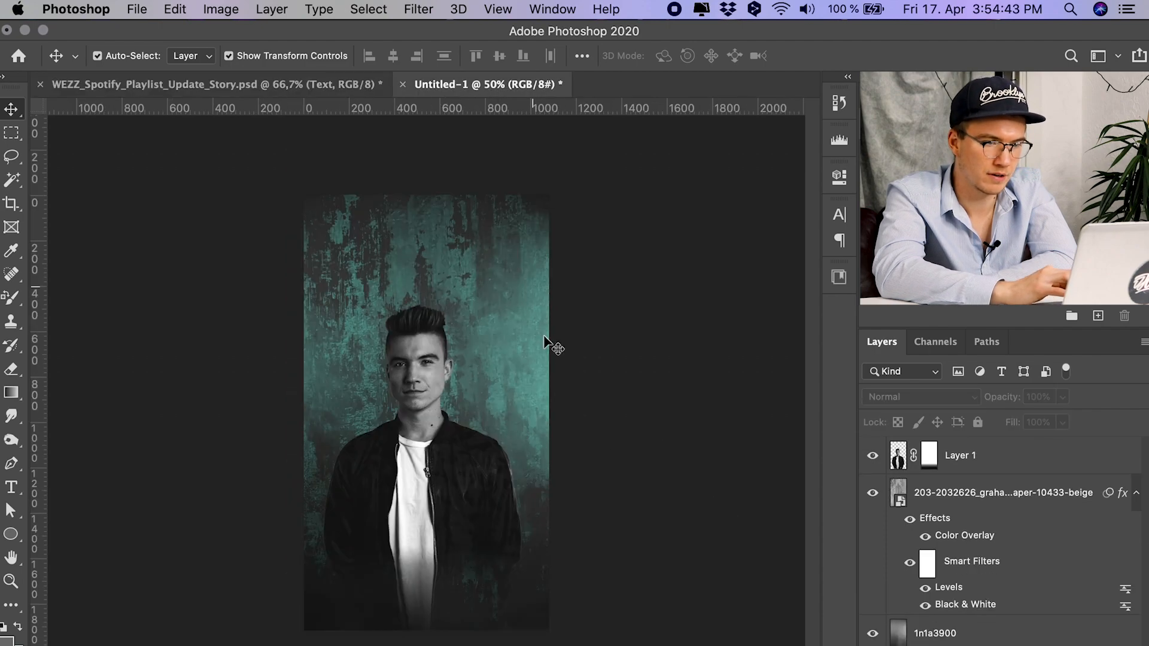
Step: Add a Drop Shadow to the portrait on Layer 1: 50% opacity, 90° angle, 73 px distance, 6% spread, 161 px size
left_click(483, 479)
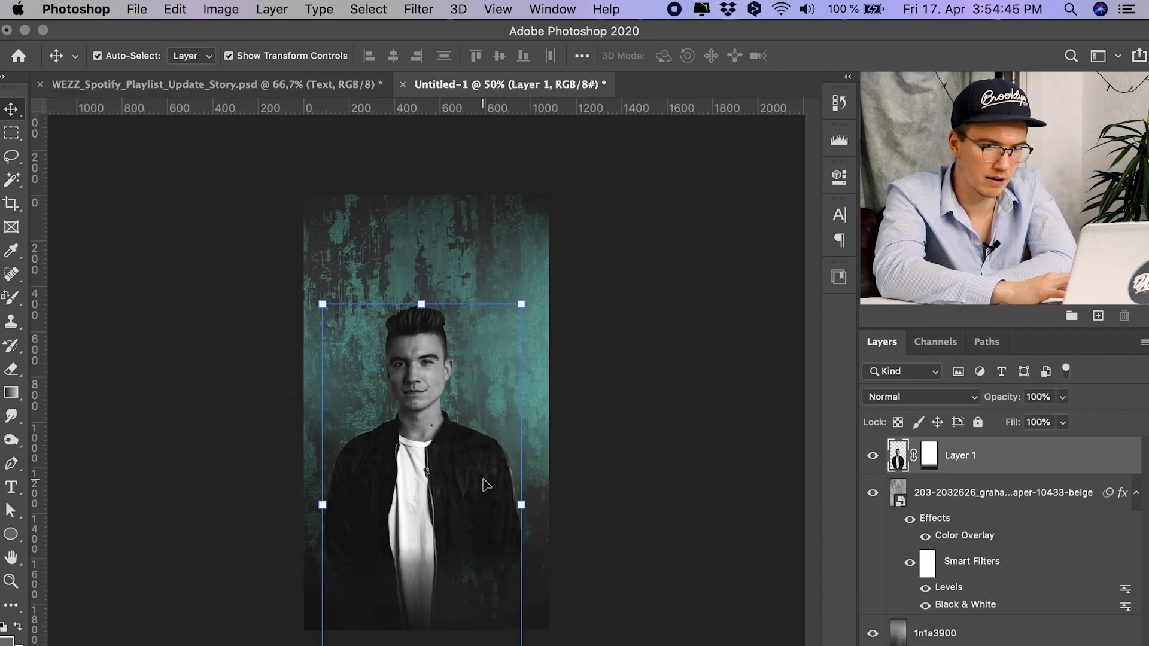
double_click(989, 469)
left_click(201, 511)
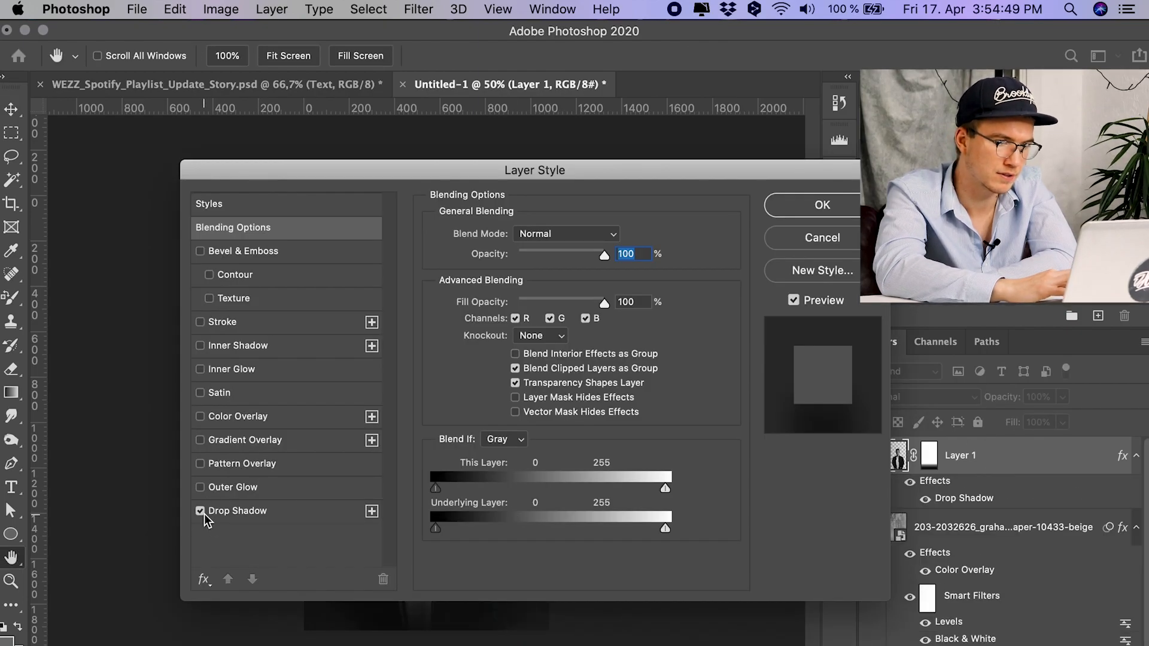
left_click_drag(458, 171, 845, 185)
left_click(676, 527)
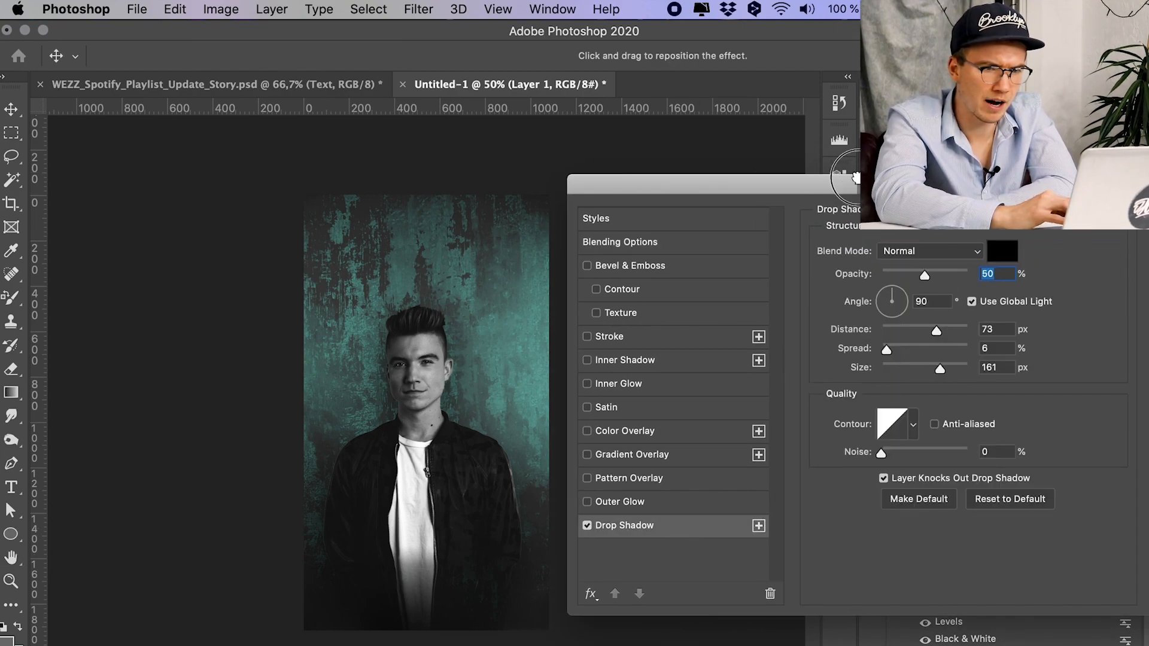
left_click_drag(865, 189, 819, 164)
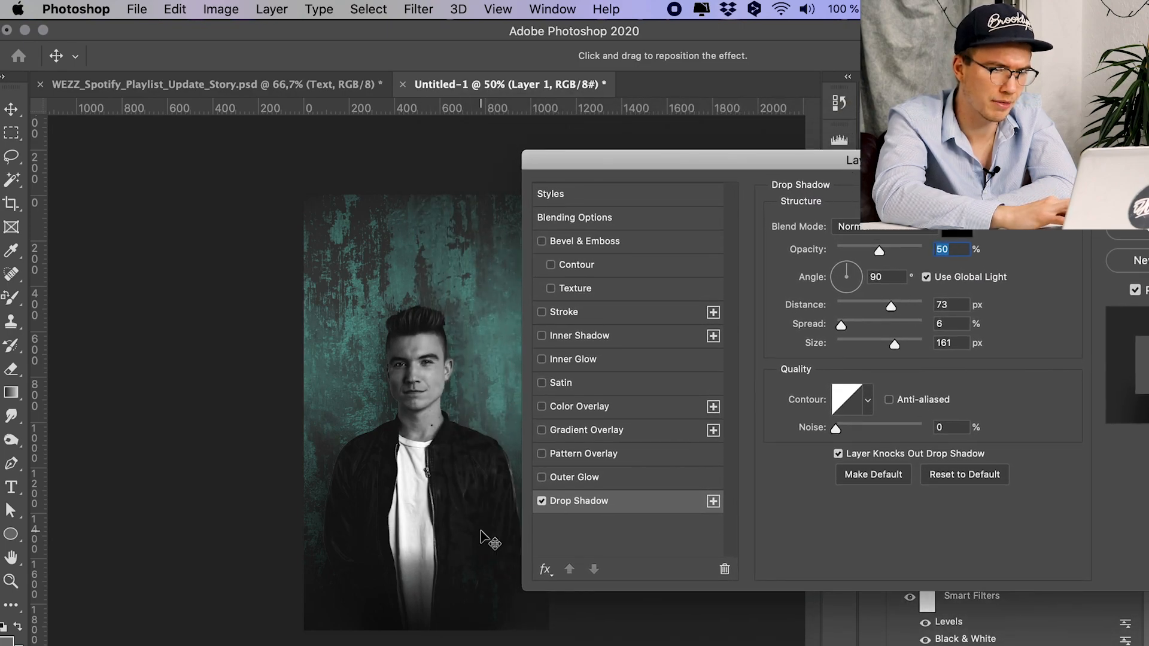
left_click(542, 501)
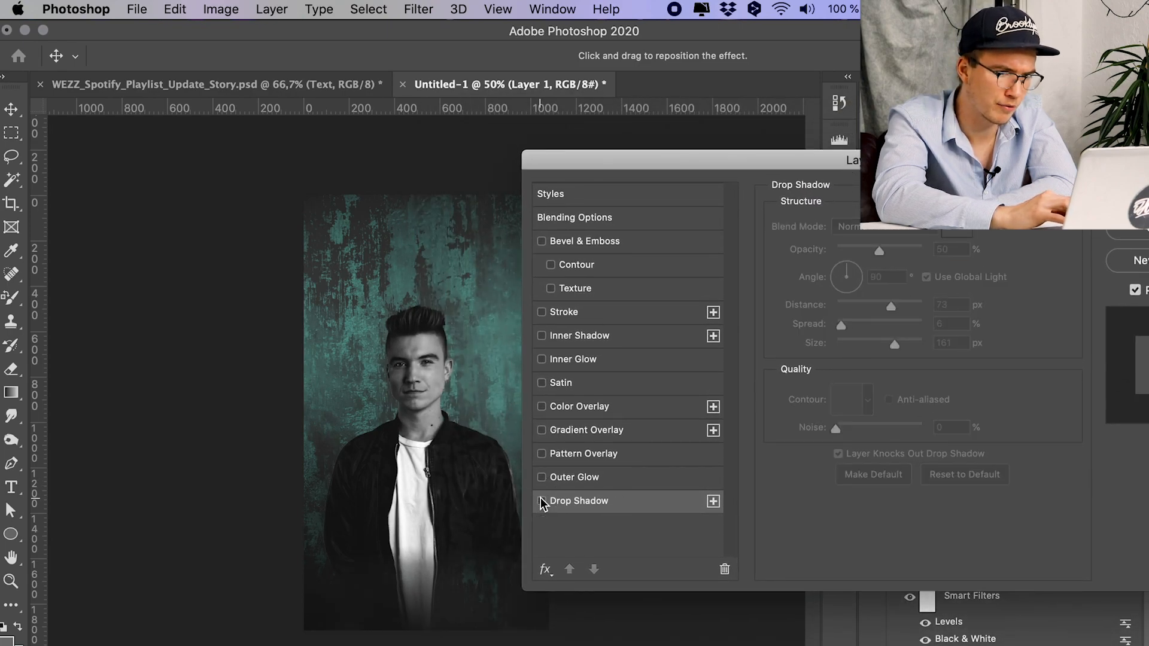
left_click(542, 501)
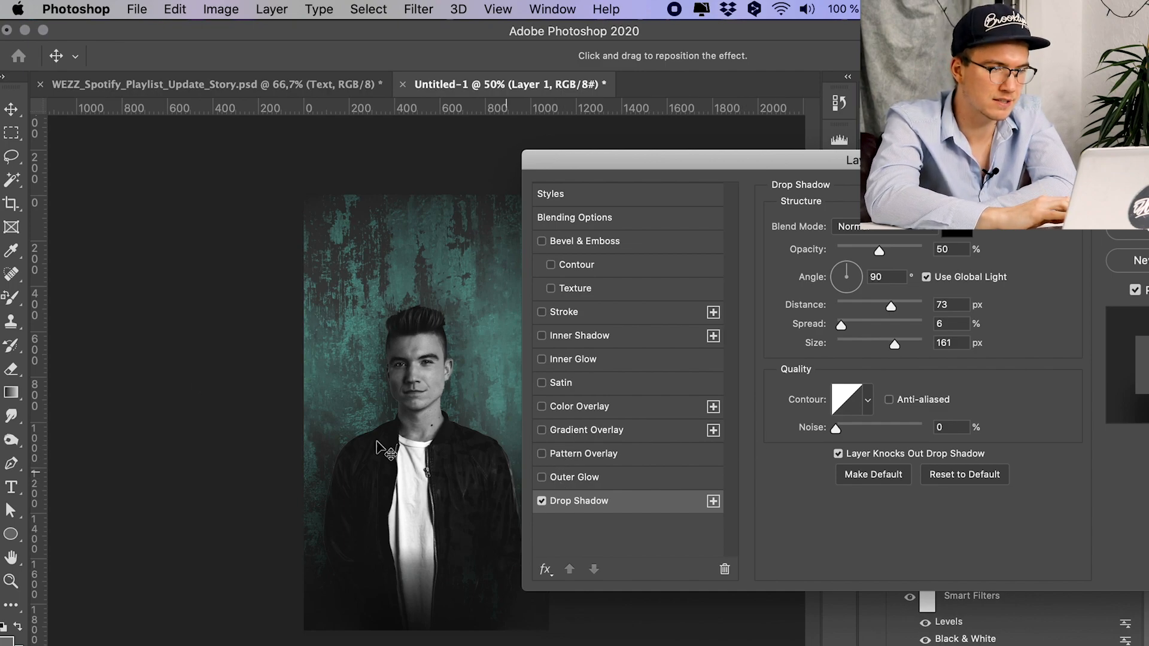
key("Return")
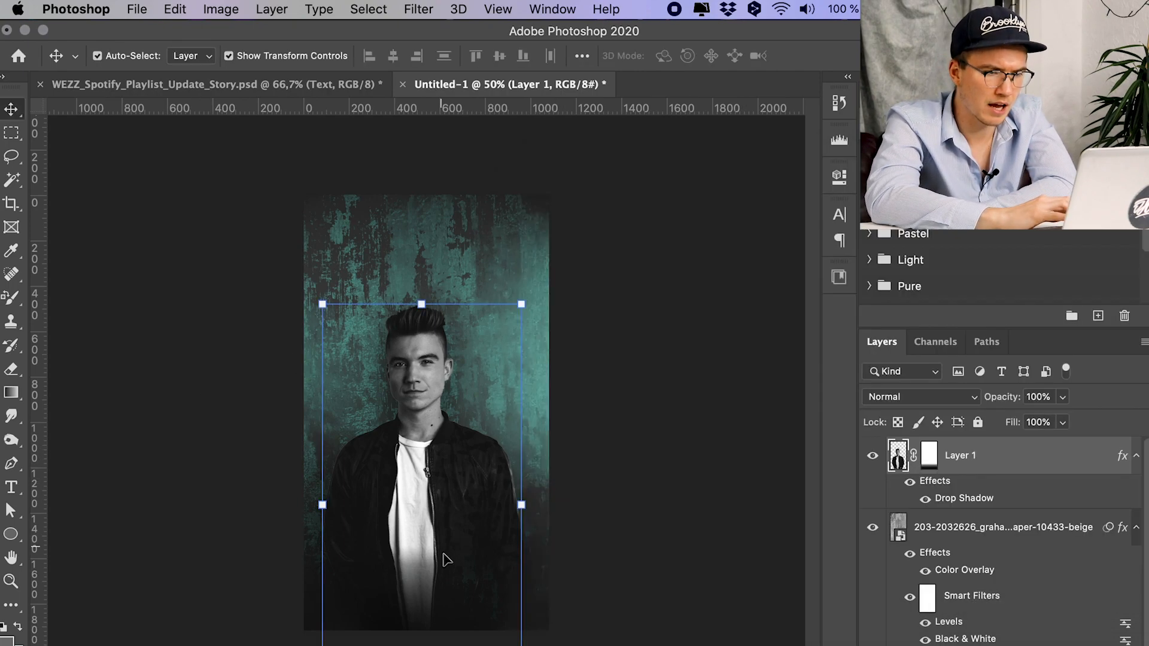
Step: Add a transparent-to-black linear Gradient Overlay to Layer 1 at 92% opacity, -91° angle and 28% scale
double_click(977, 477)
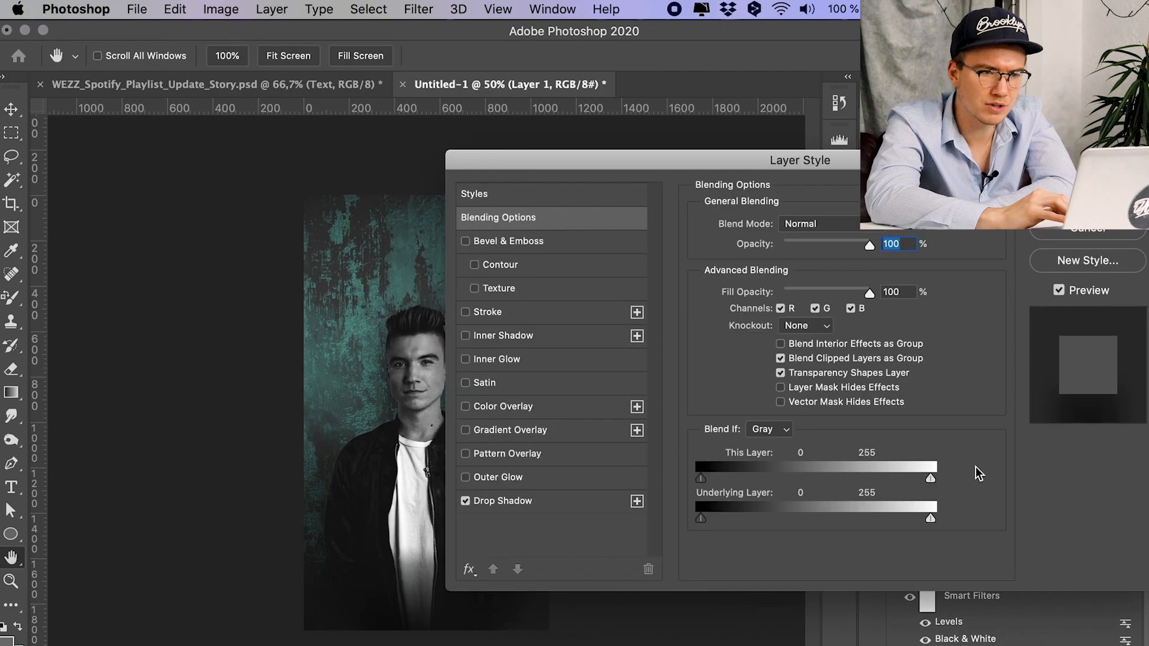
left_click(542, 430)
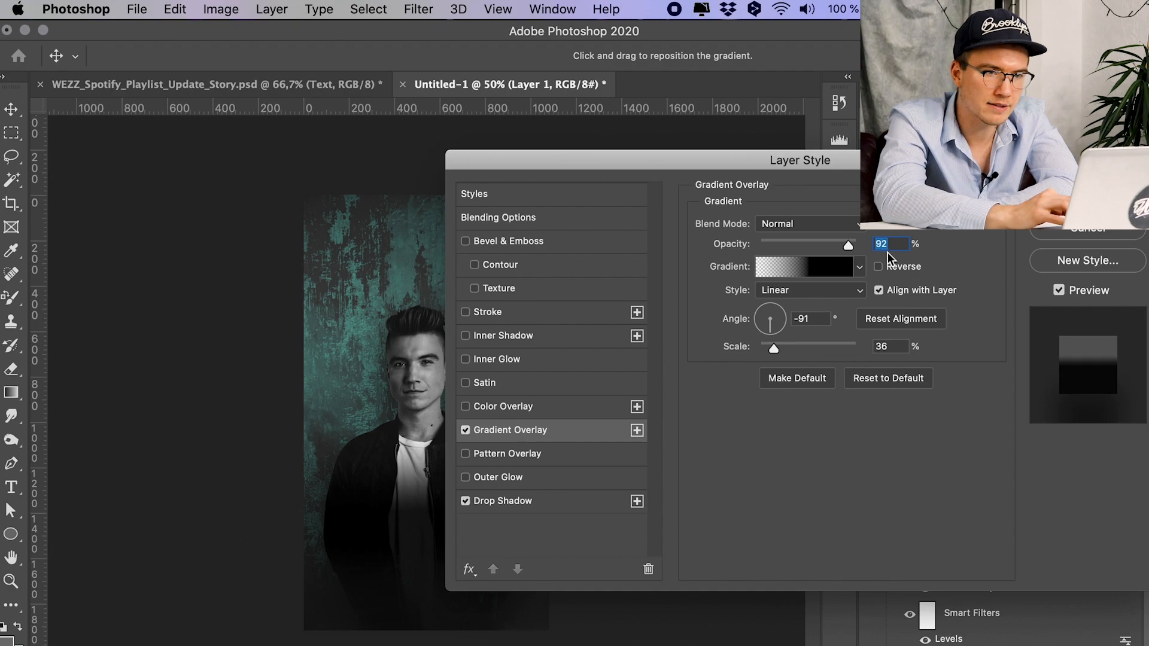
left_click(825, 268)
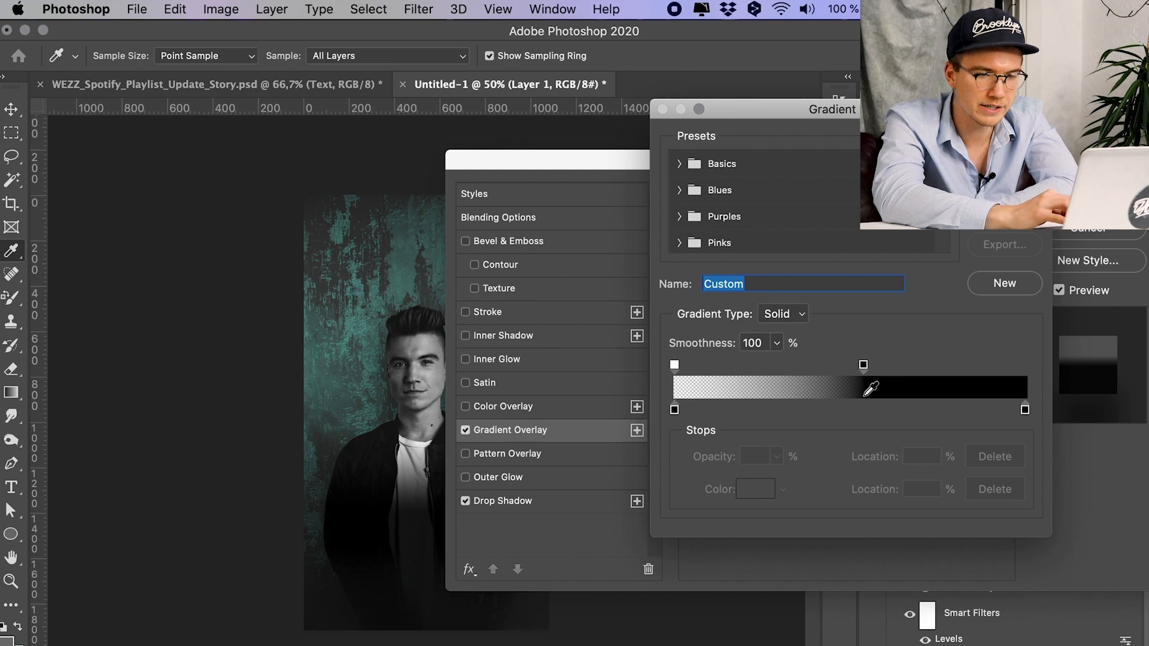
left_click(675, 410)
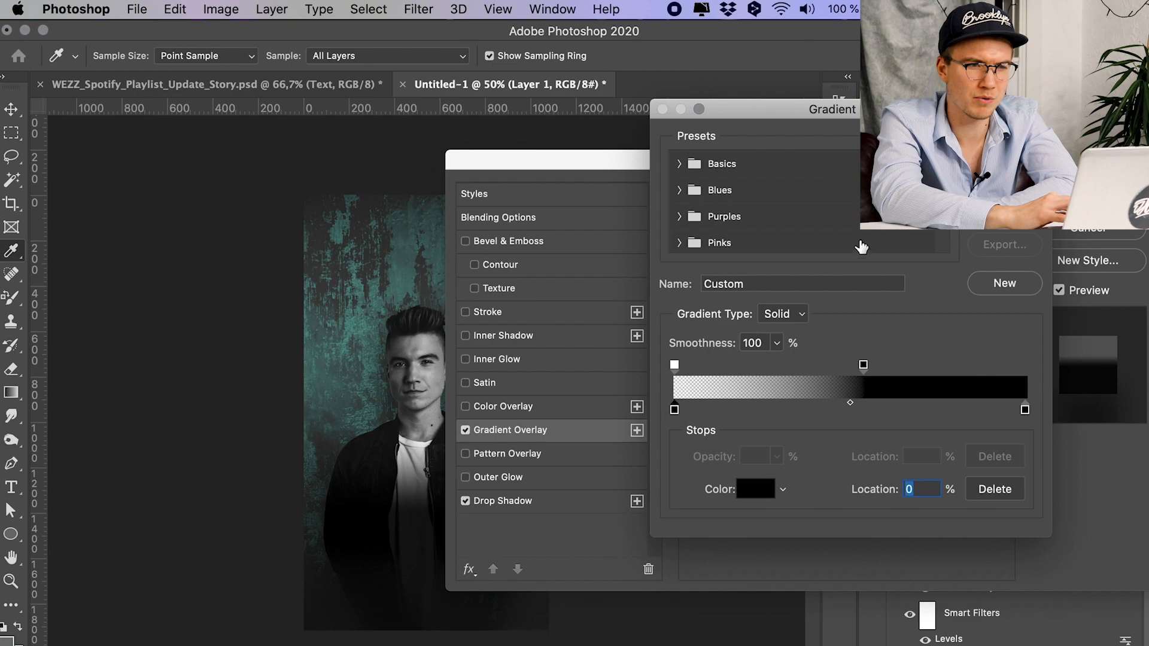
key("Return")
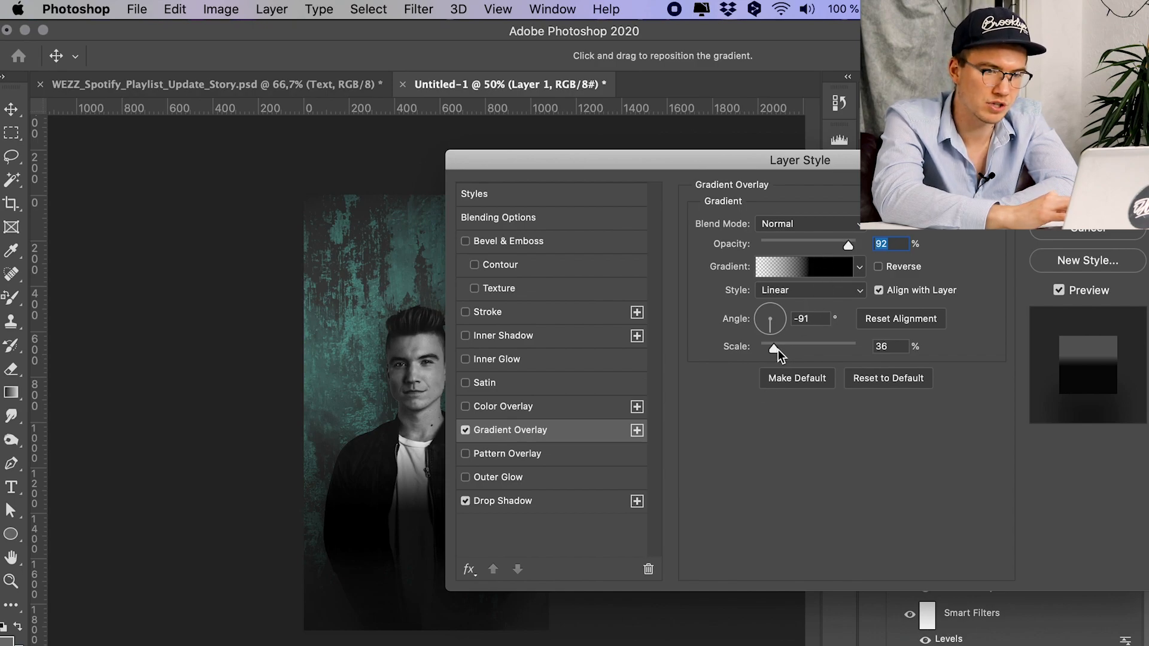
left_click_drag(778, 350, 770, 350)
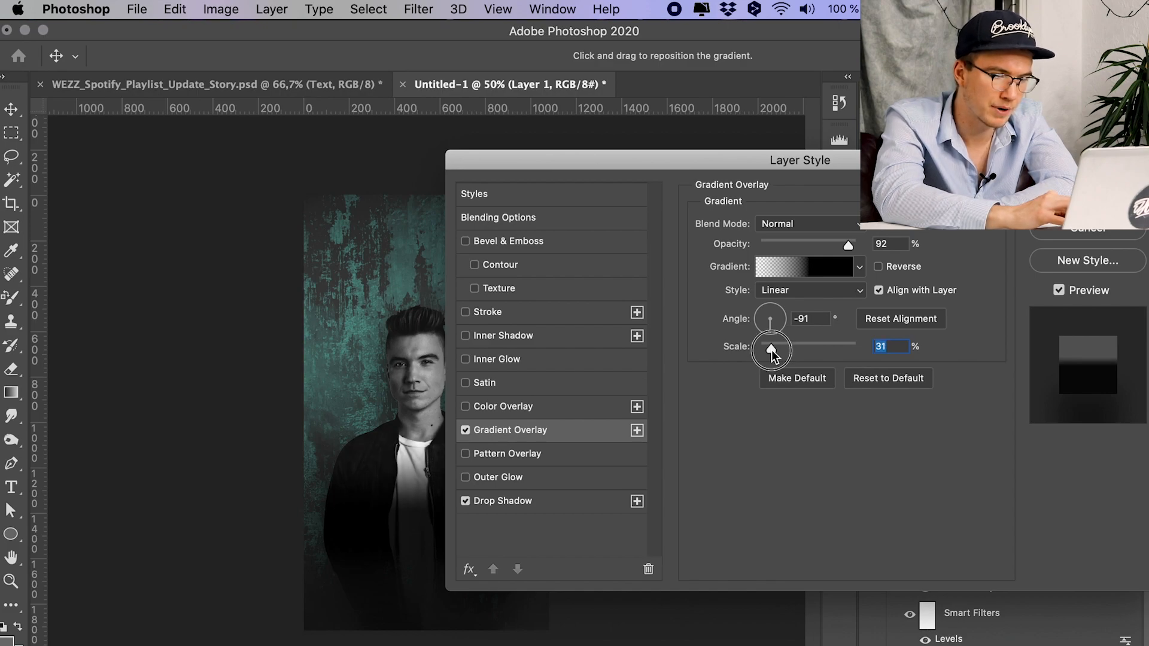
Step: Move the overlay gradient's black opacity stop to the 63% location, adjust its midpoint, and apply the layer style
left_click(815, 266)
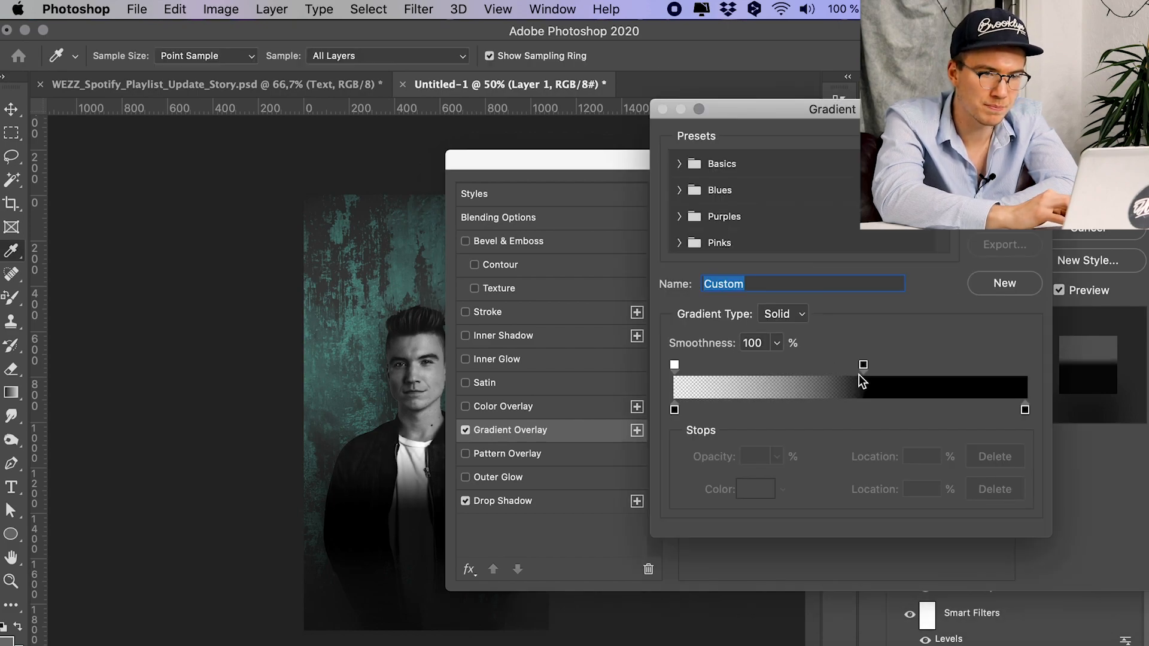
left_click(800, 369)
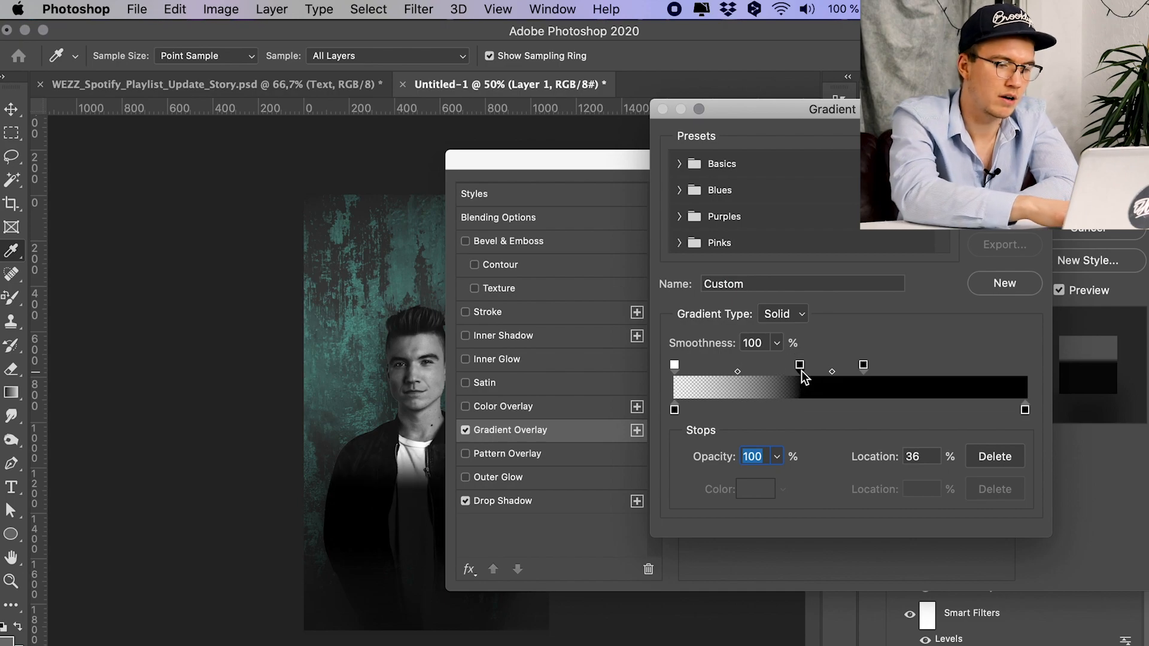
left_click_drag(802, 371, 898, 366)
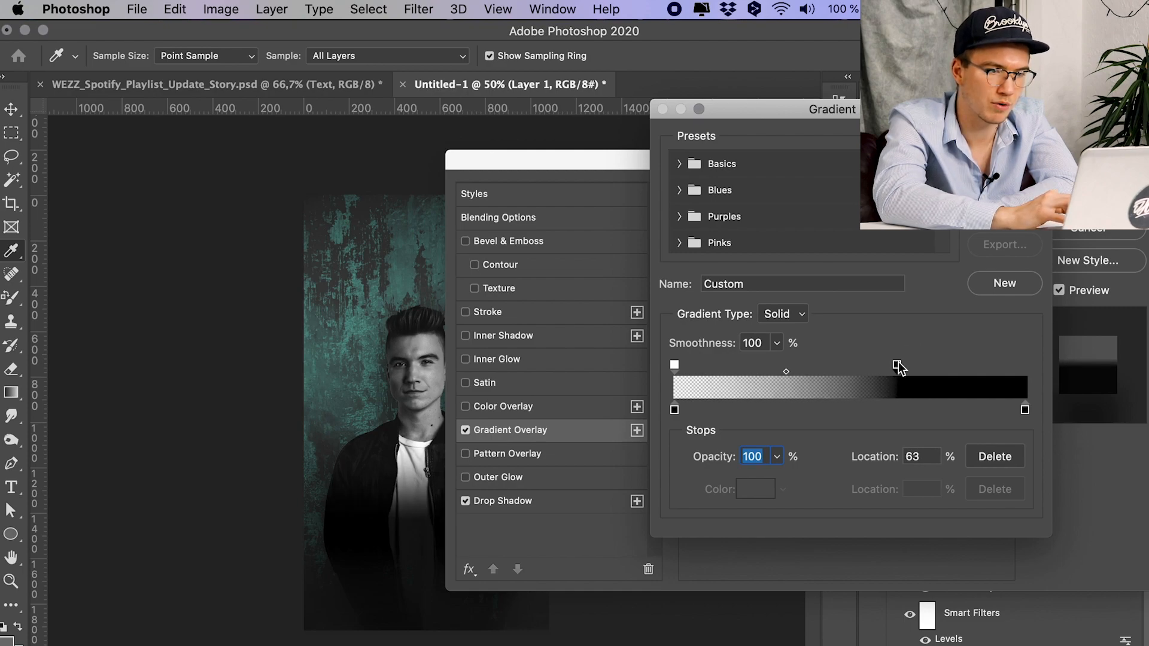
left_click_drag(787, 372, 772, 370)
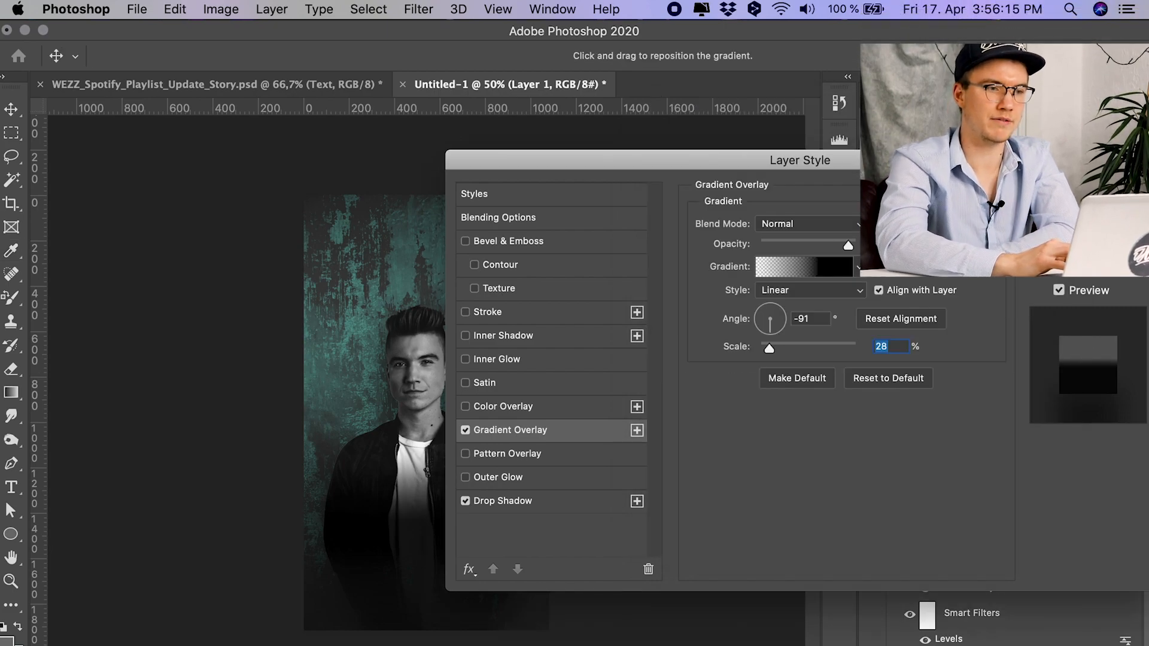
key("Return")
left_click(691, 481)
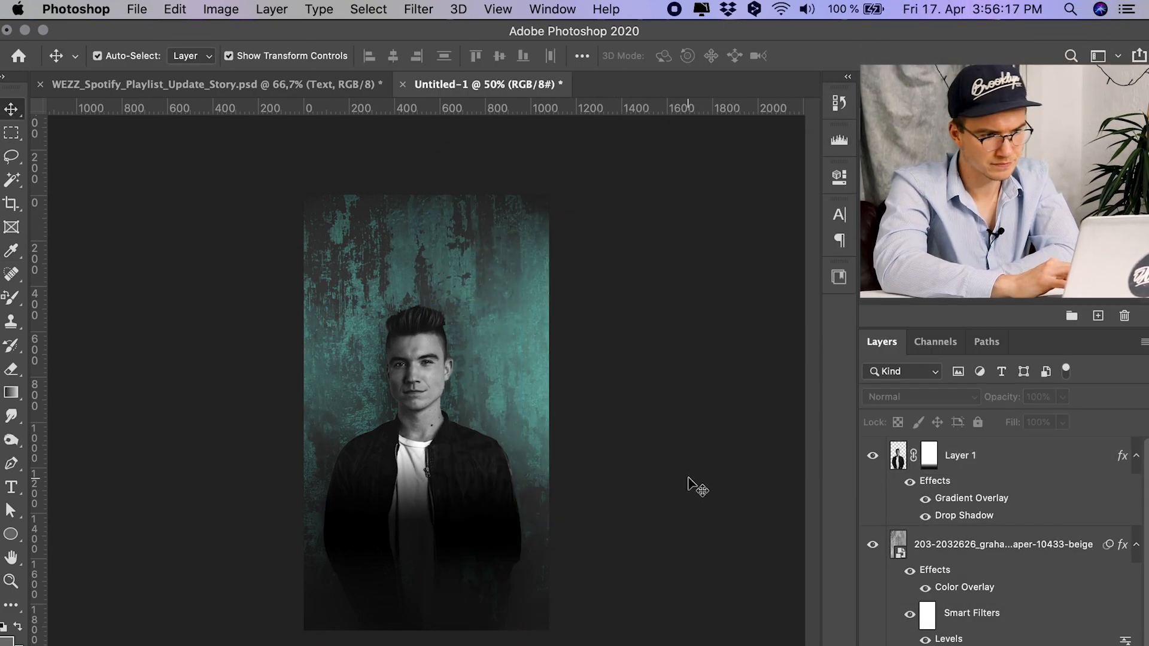
Step: Add the text SPOTIFY PLAYLIST above the portrait's head in Tusker Grotesk 5600 Semibold, using the WEZZ story design as reference
left_click(271, 87)
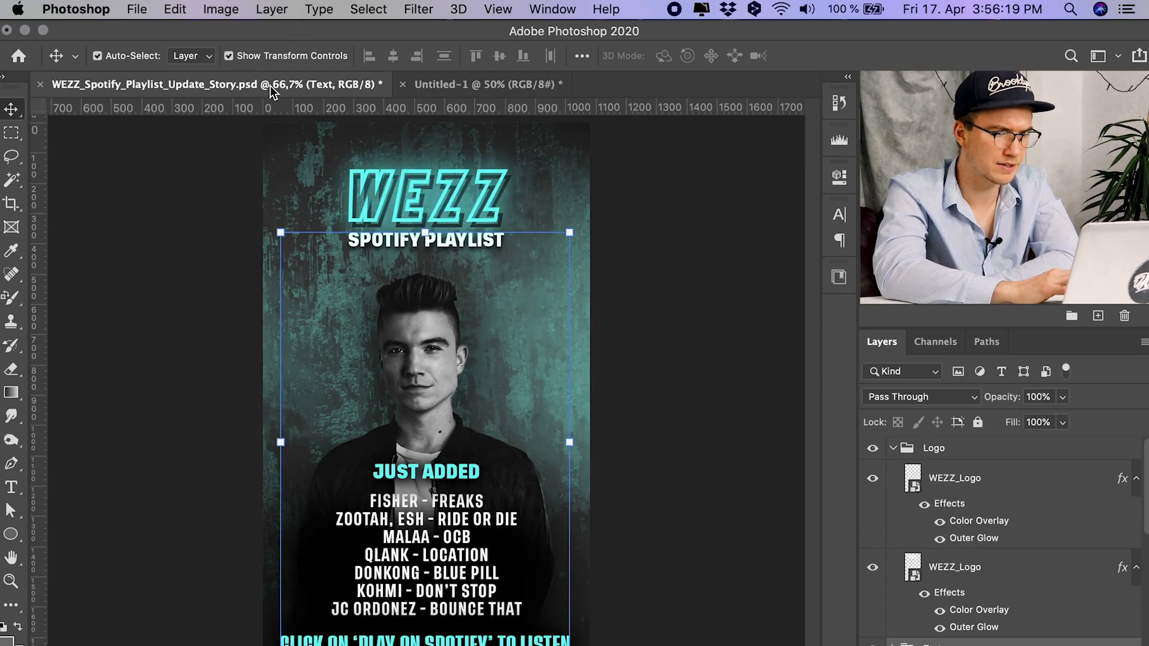
left_click(506, 90)
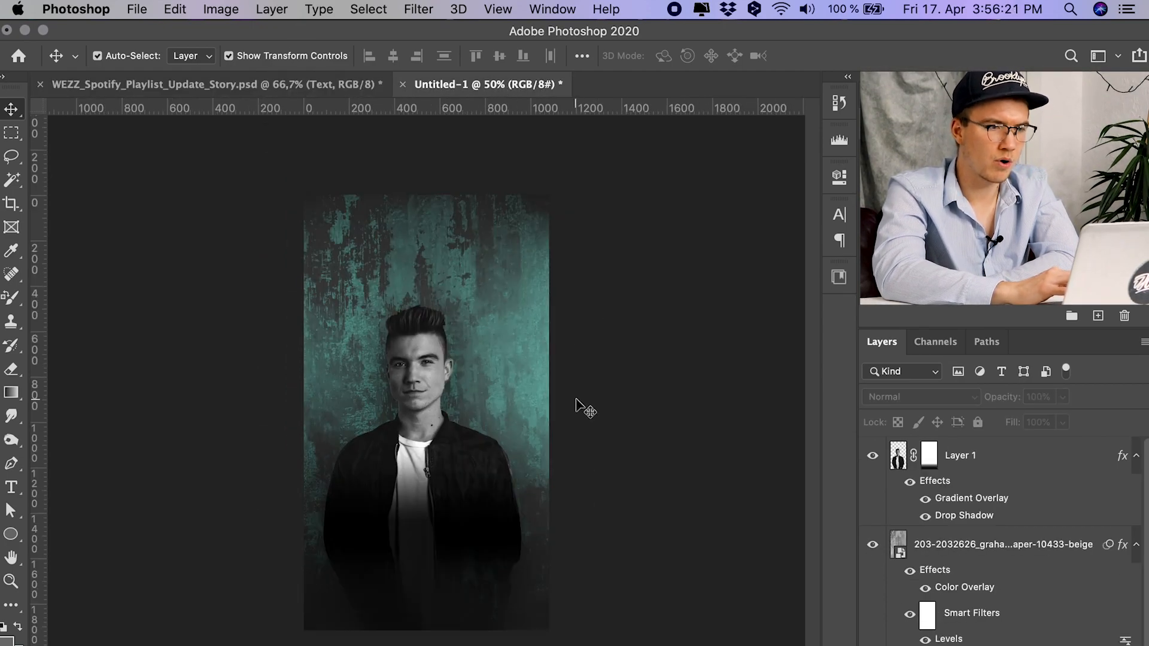
scroll(971, 557, "down", 2)
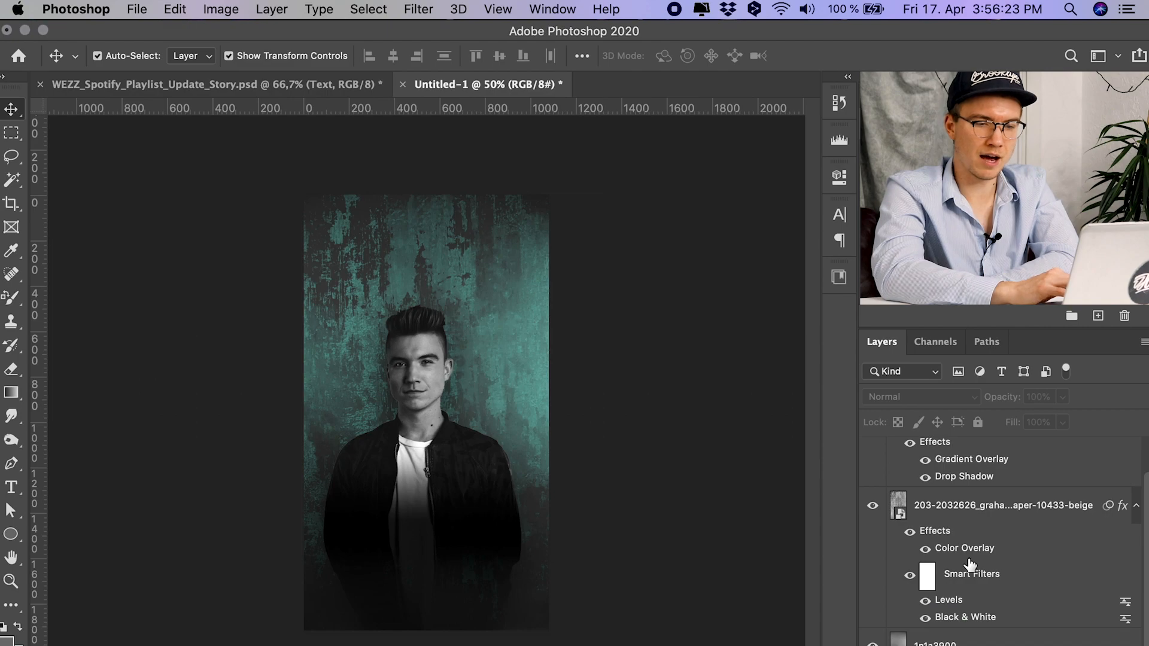
scroll(970, 564, "up", 2)
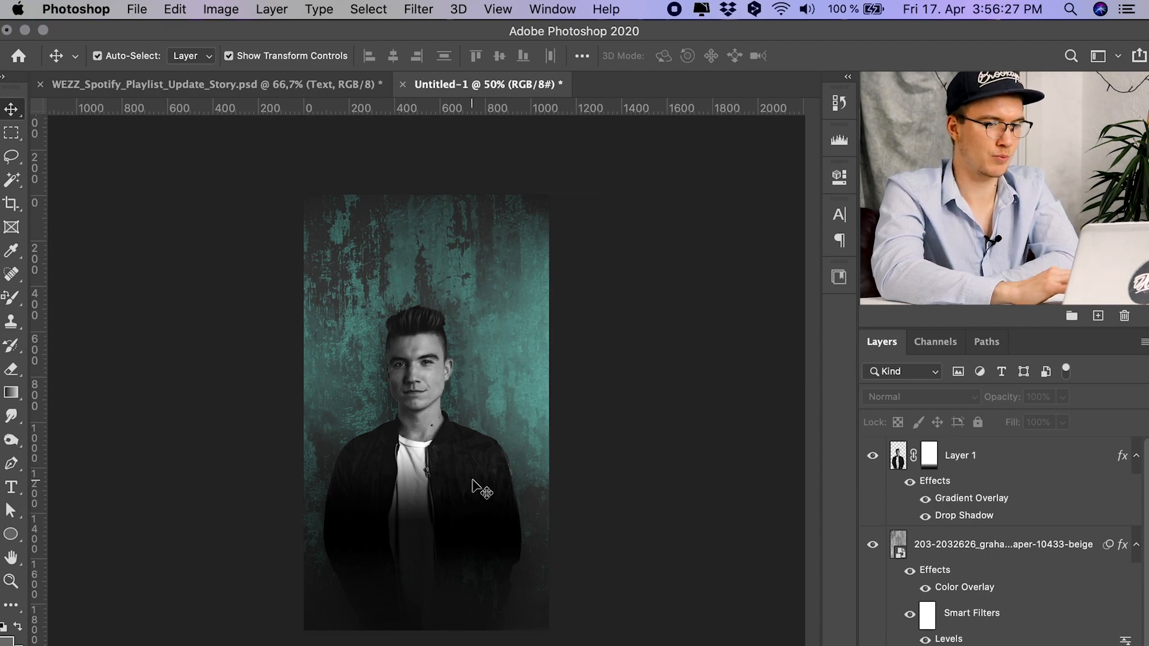
scroll(986, 488, "down", 2)
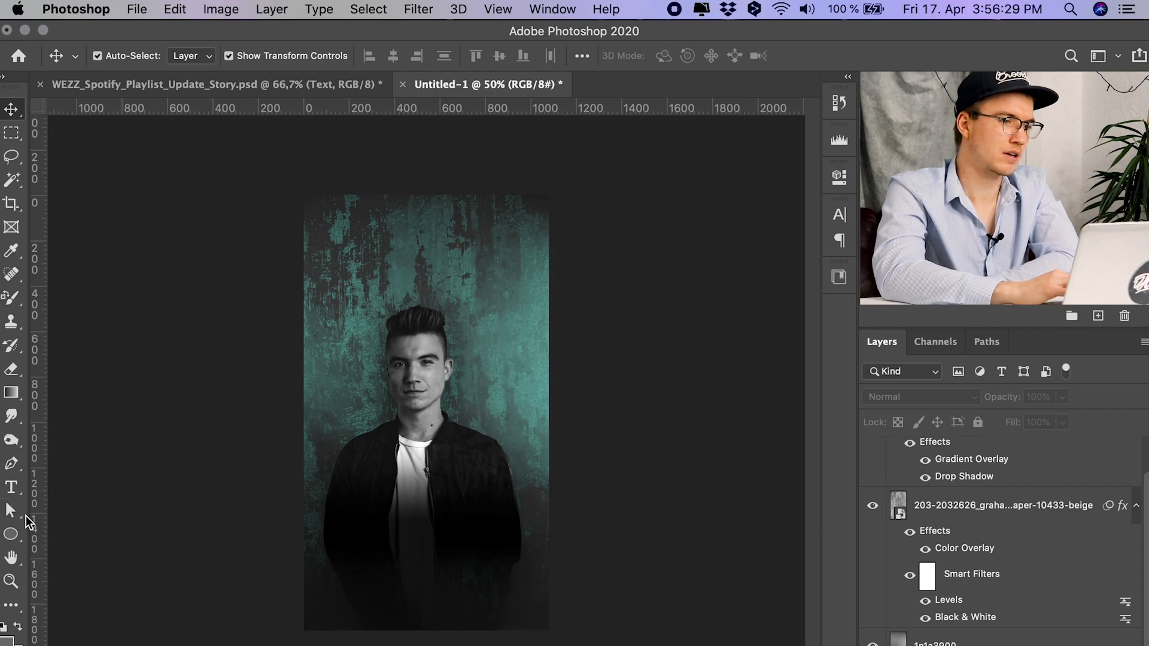
left_click(11, 486)
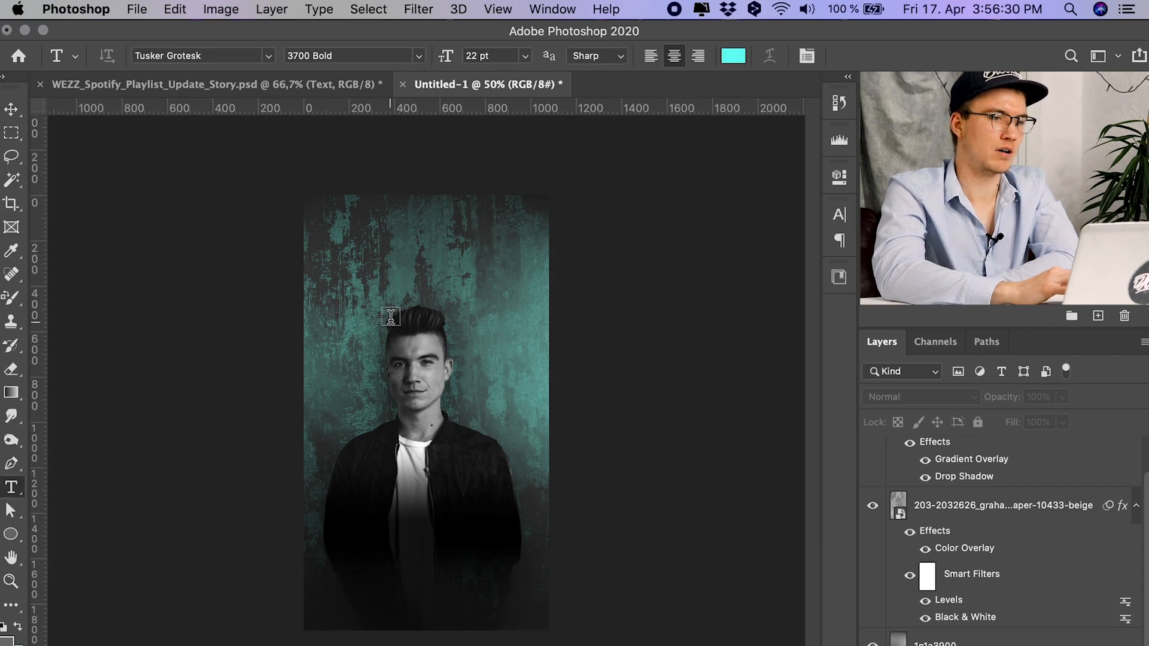
left_click(370, 266)
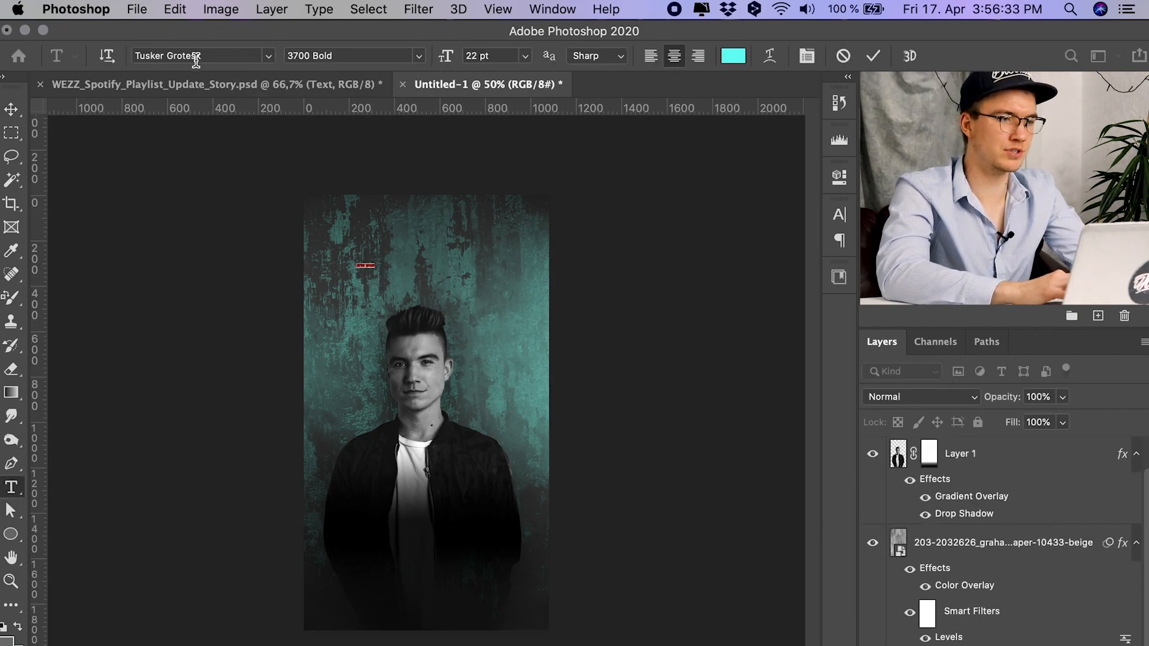
left_click(420, 56)
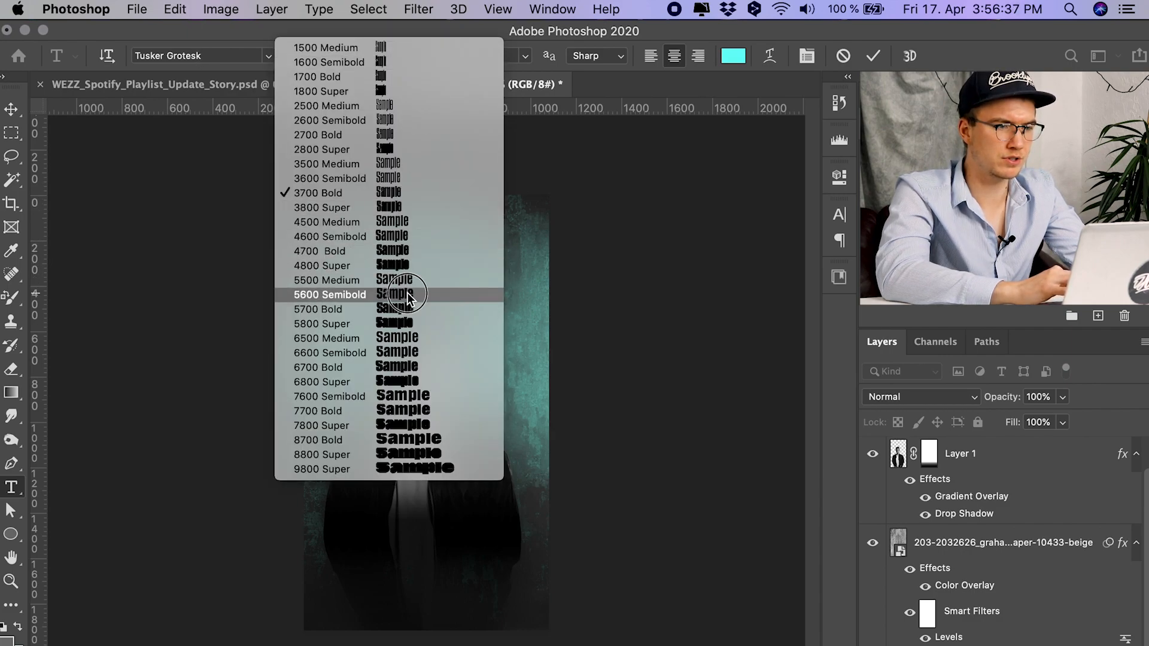
key("Escape")
double_click(365, 264)
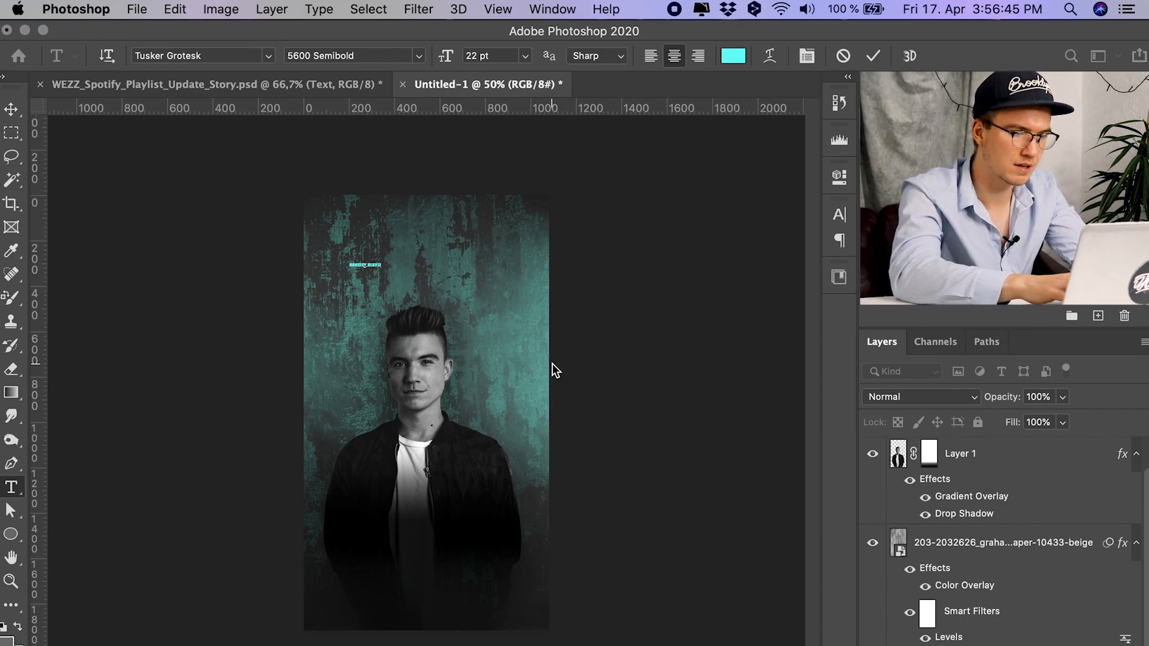
left_click(359, 264)
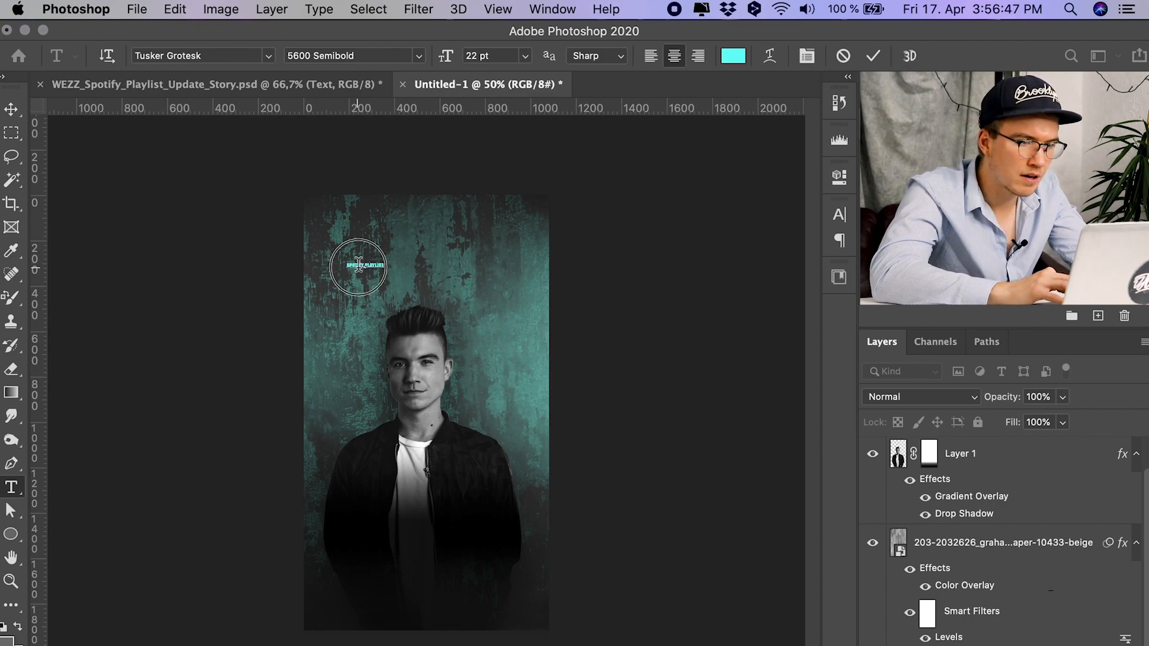
Step: Enlarge the SPOTIFY PLAYLIST text to 79 pt and center it horizontally above the portrait's head
triple_click(359, 263)
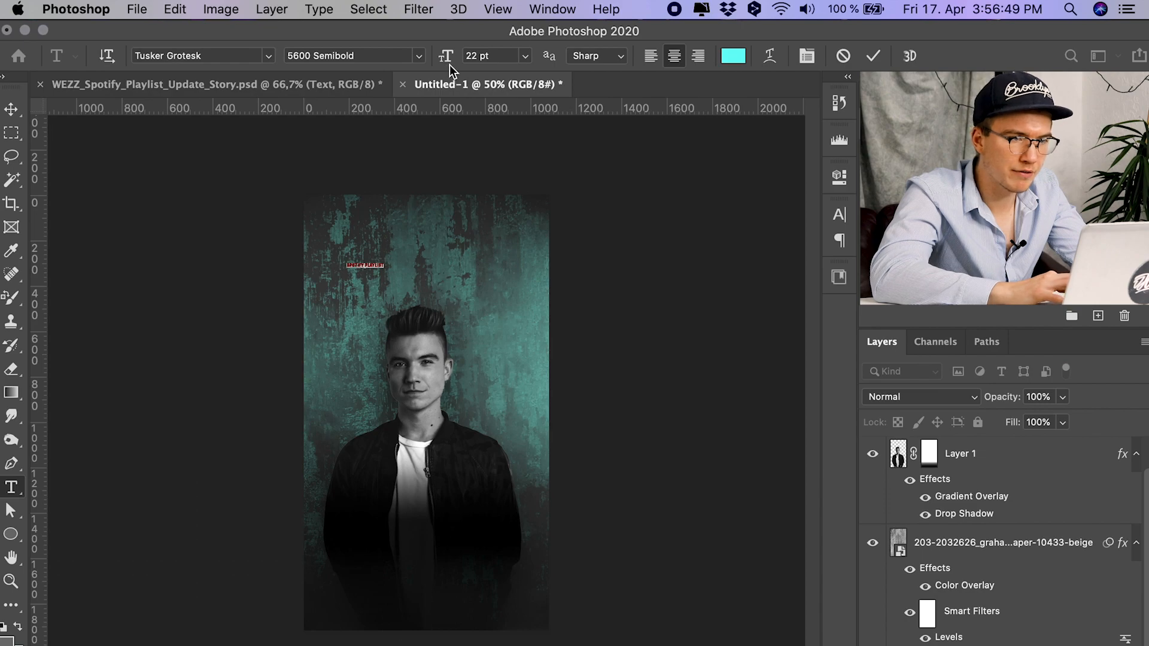
left_click(492, 60)
type("72")
key("Return")
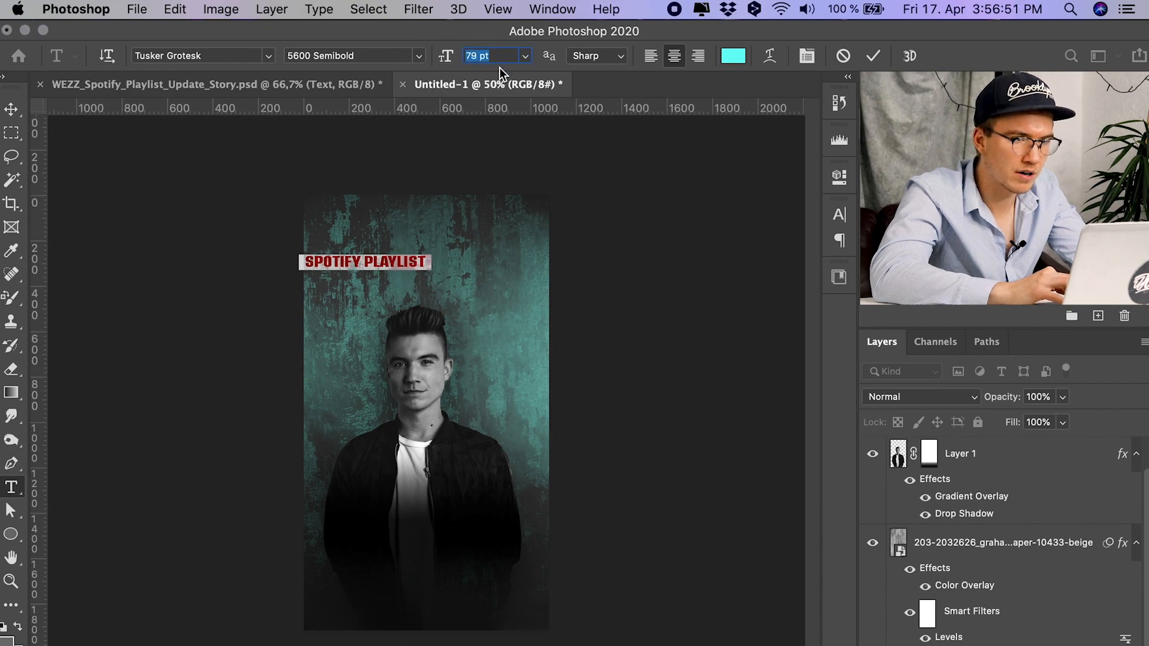
left_click(11, 109)
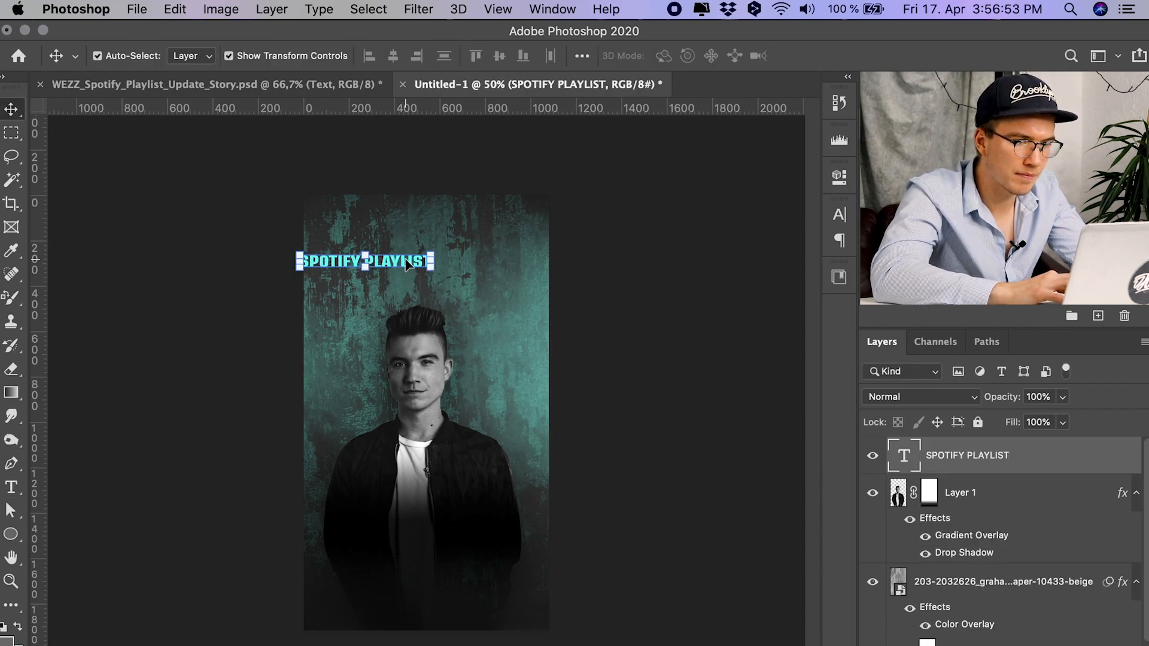
left_click_drag(405, 267, 467, 273)
Step: Check the title color in the WEZZ story design and try filling the SPOTIFY PLAYLIST text with the foreground color
left_click(244, 88)
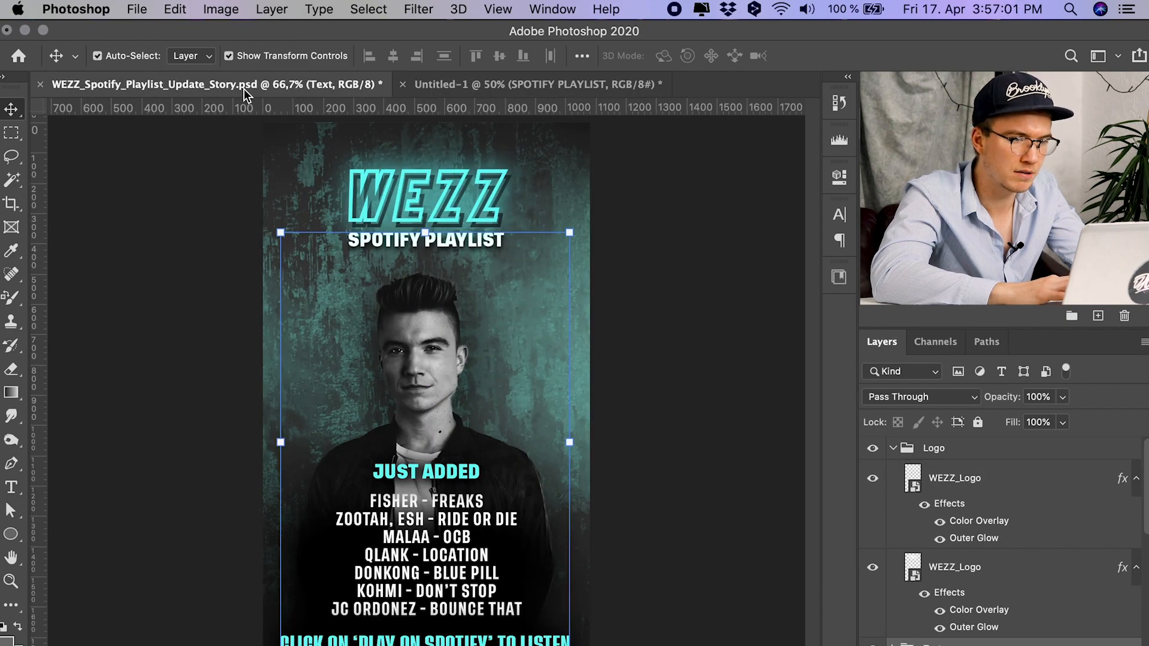
left_click(486, 90)
double_click(448, 266)
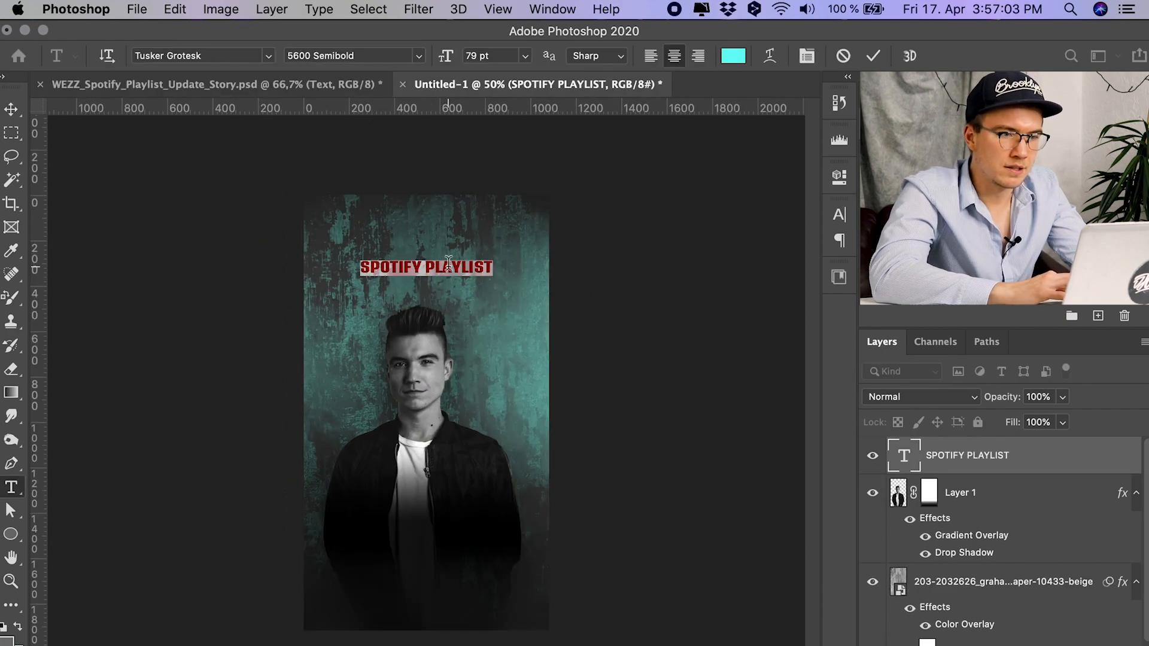
key("alt+BackSpace")
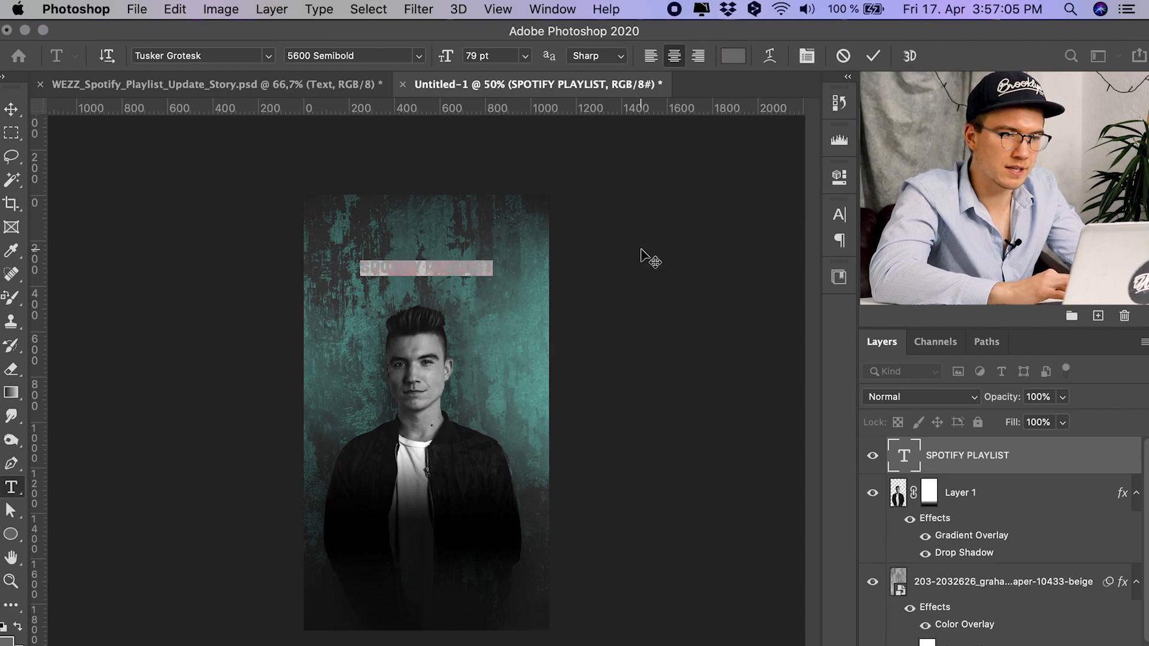
left_click(470, 267)
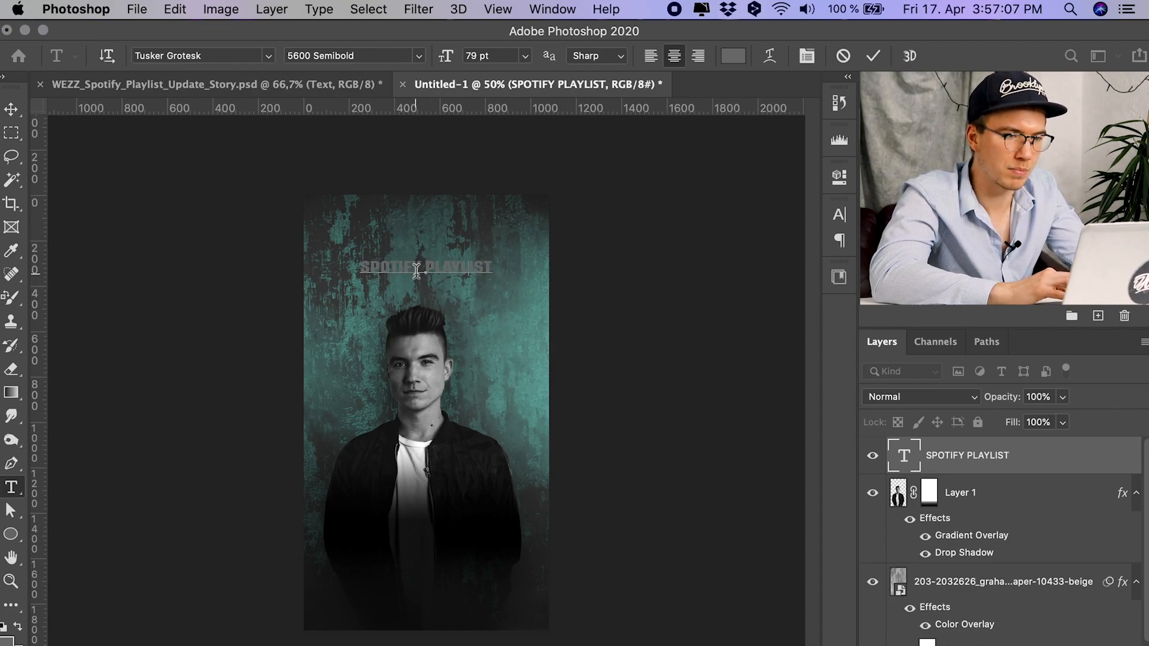
Step: Select the whole SPOTIFY PLAYLIST text and set its color to pure white
left_click_drag(359, 267, 525, 206)
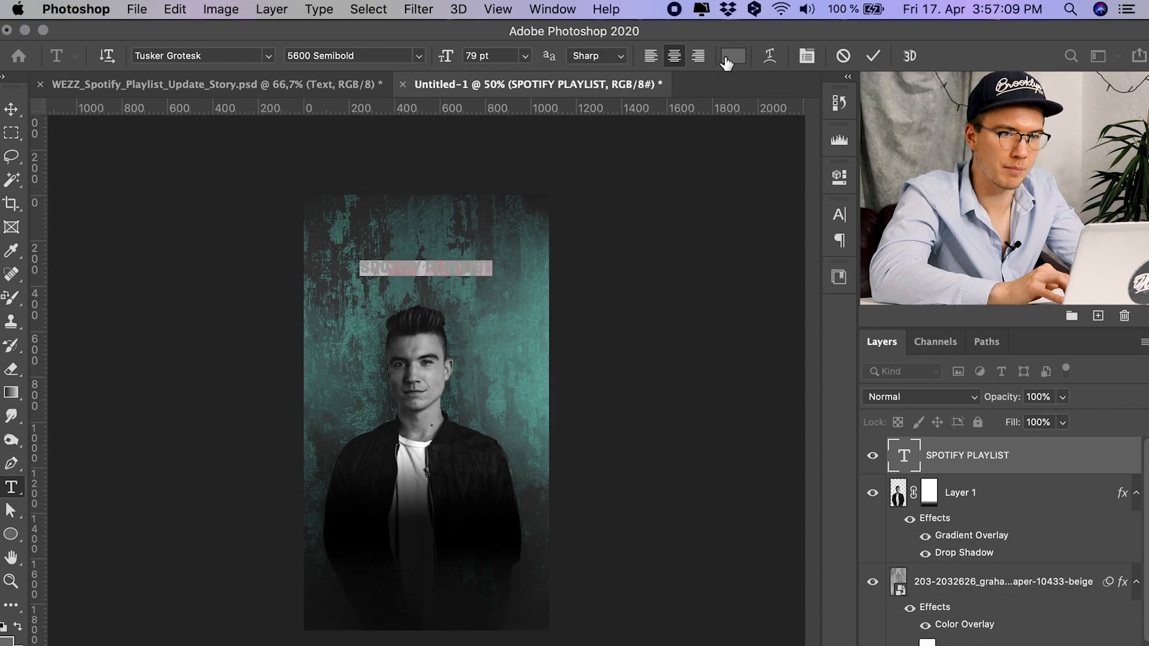
left_click(727, 62)
left_click_drag(458, 497, 257, 365)
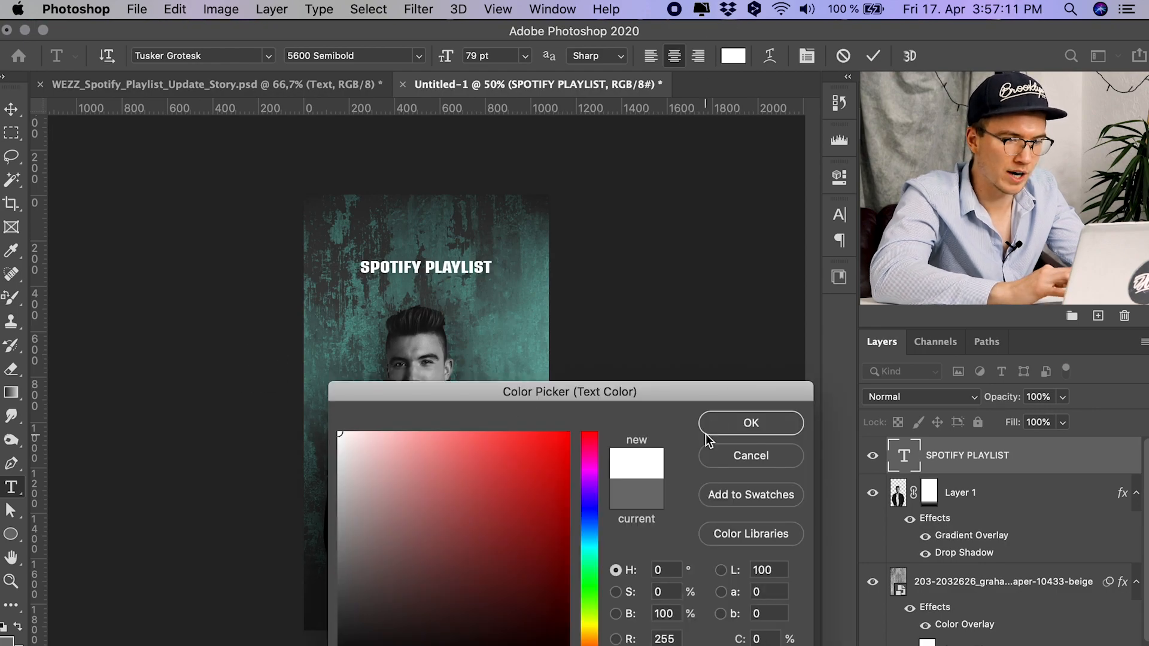
left_click(752, 426)
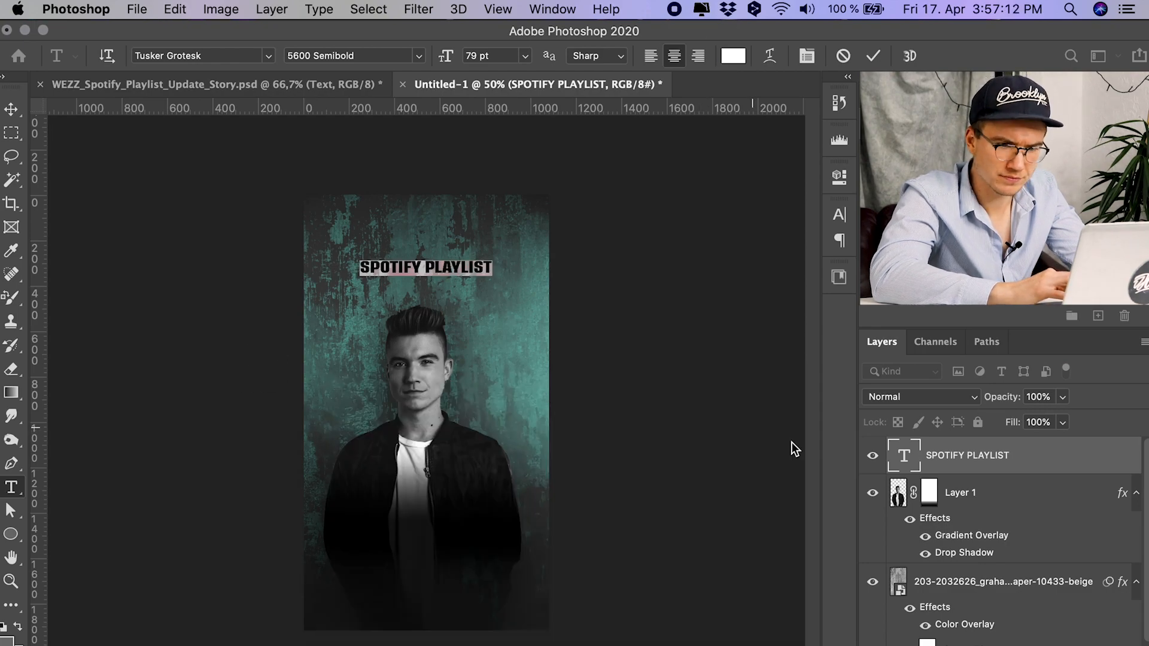
left_click(986, 473)
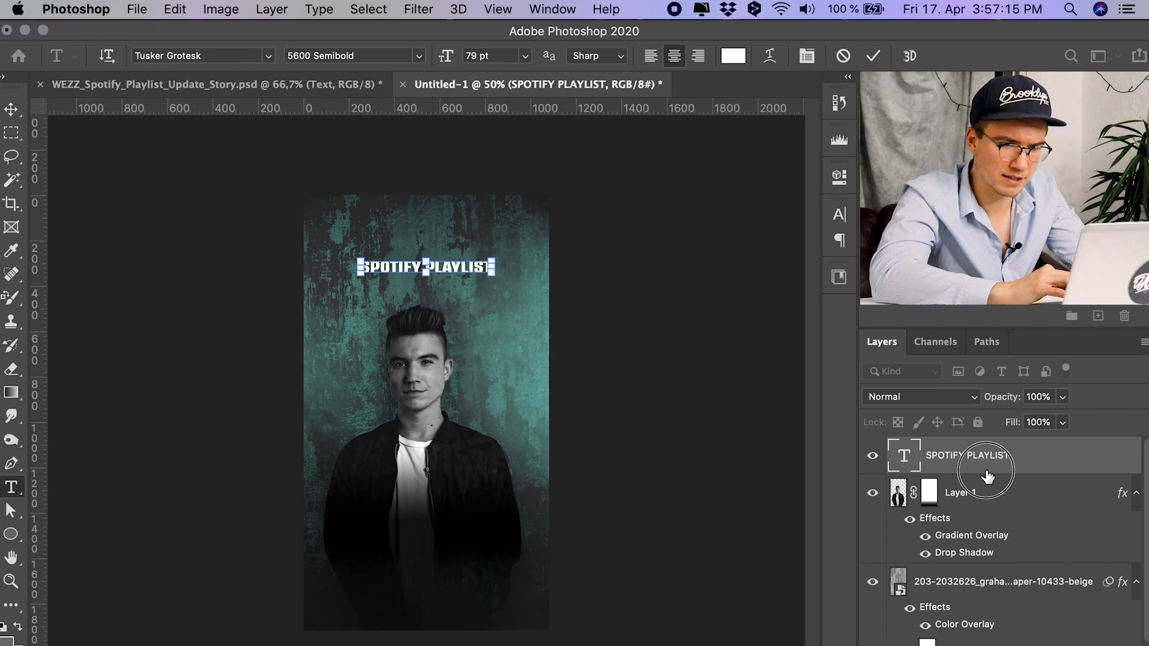
key("v")
Step: Copy the drop shadow layer style from the WEZZ story's SPOTIFY PLAYLIST text and paste it onto the new document's SPOTIFY PLAYLIST layer
double_click(946, 475)
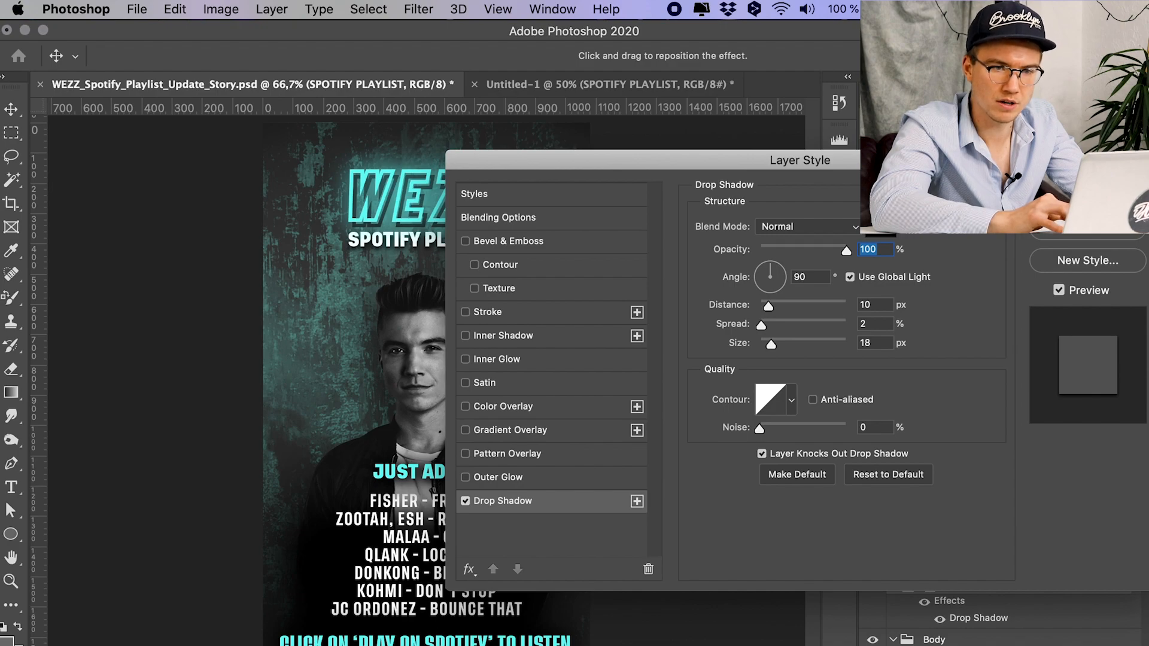
key("Return")
right_click(986, 625)
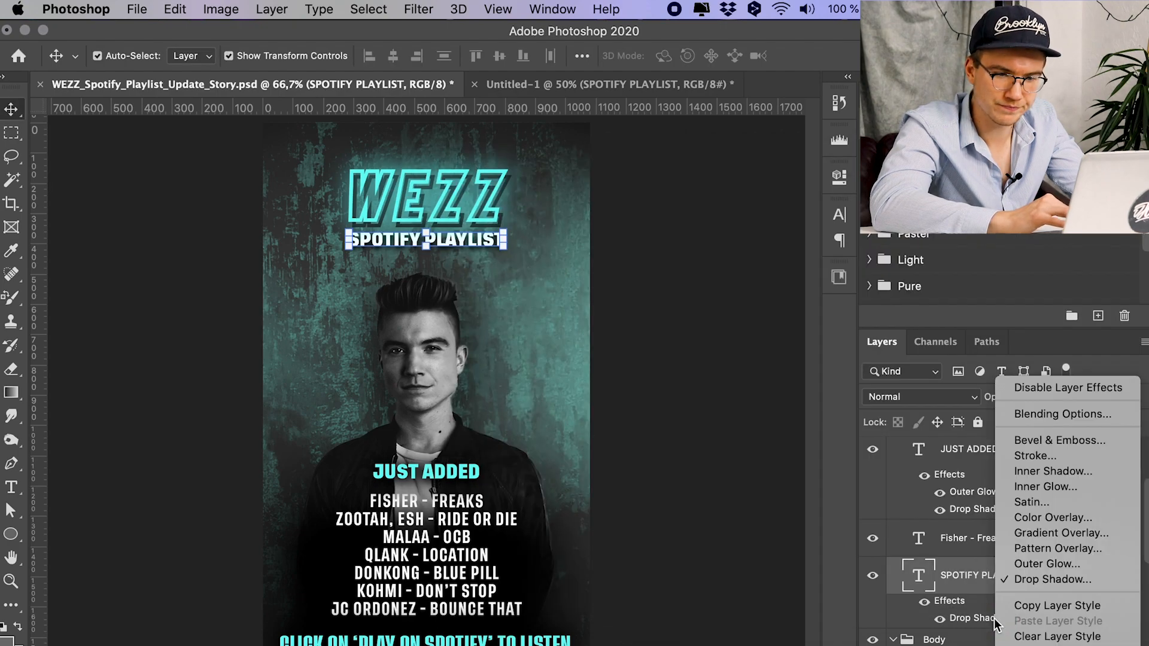
left_click(1044, 606)
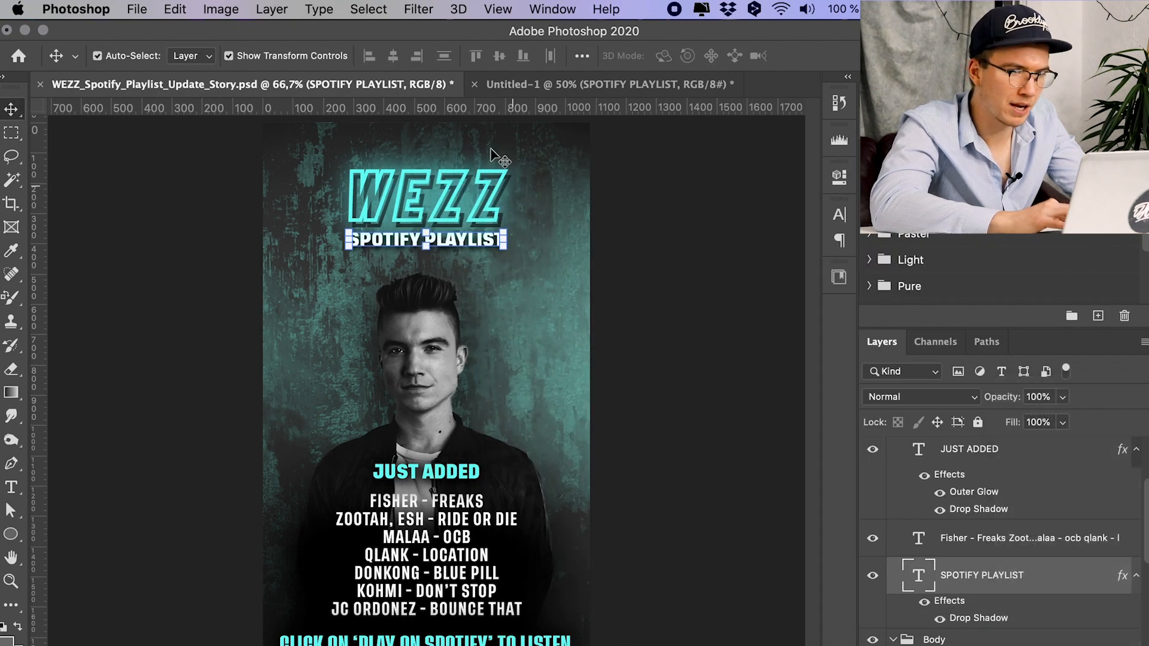
left_click(514, 84)
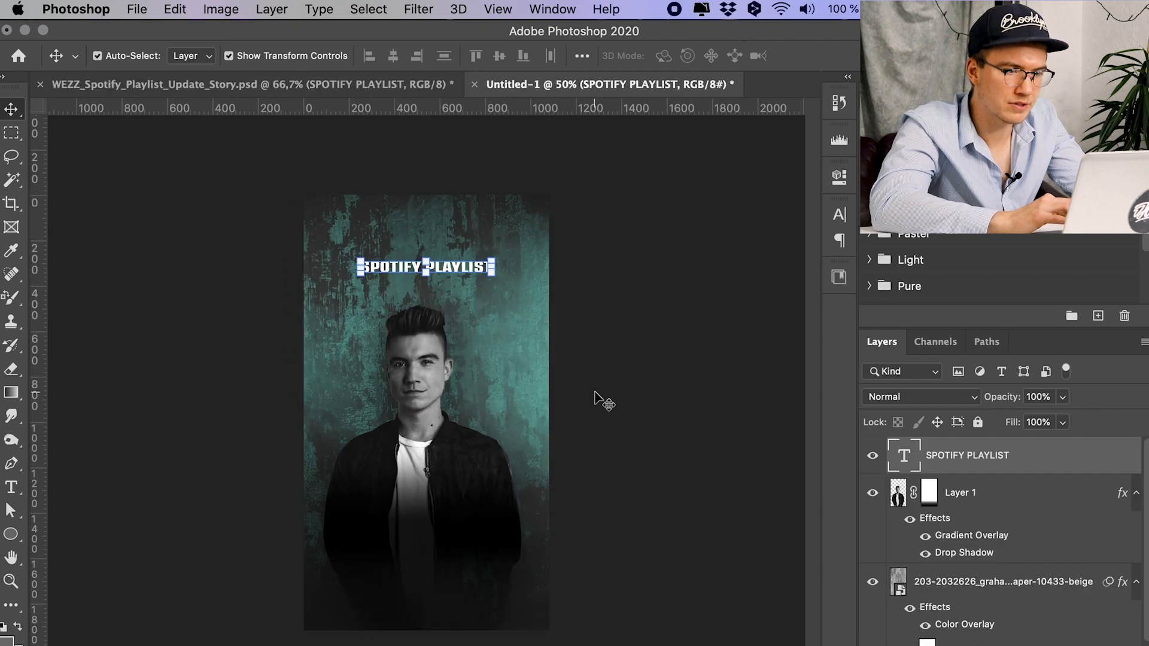
right_click(995, 476)
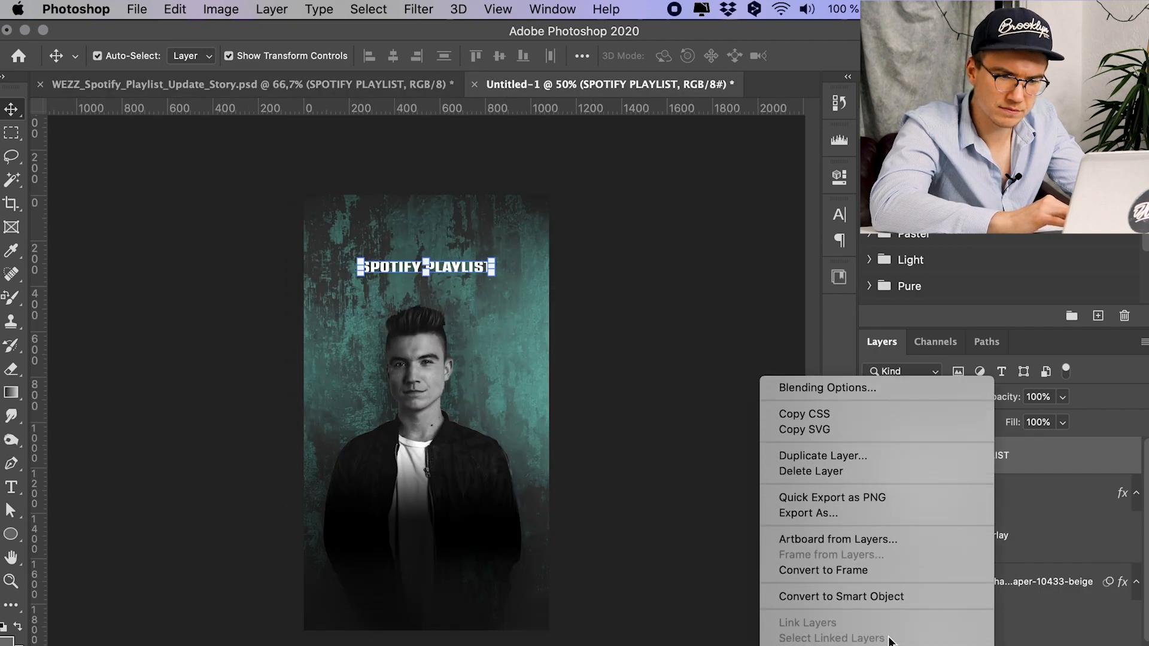
scroll(889, 638, "down", 5)
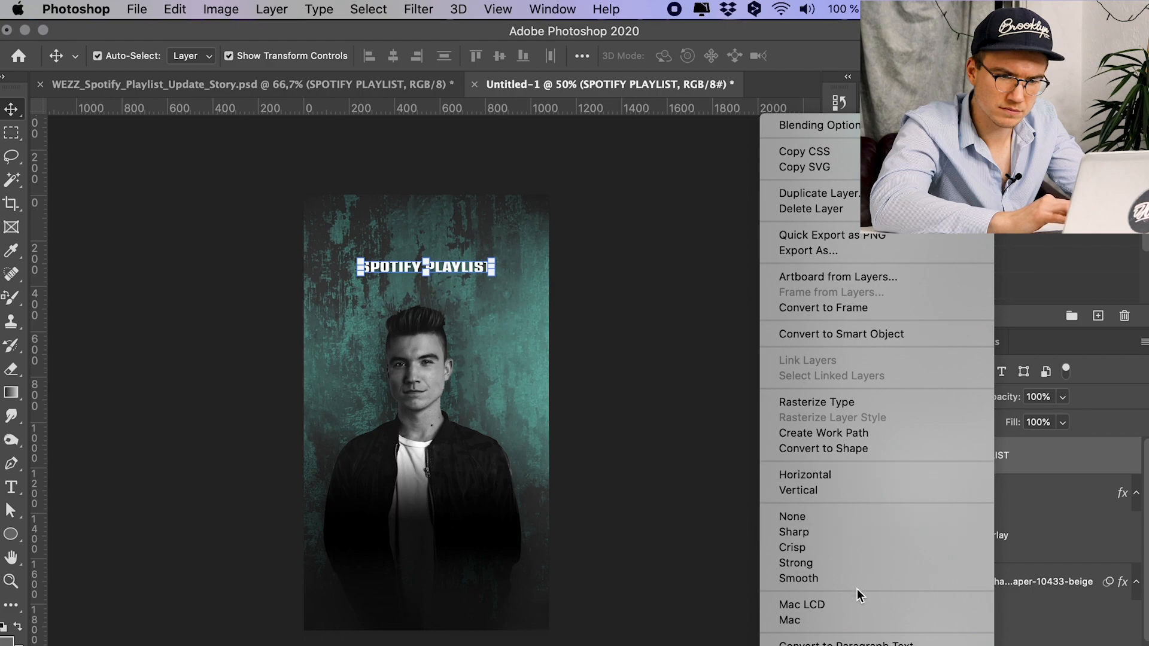
scroll(873, 562, "down", 5)
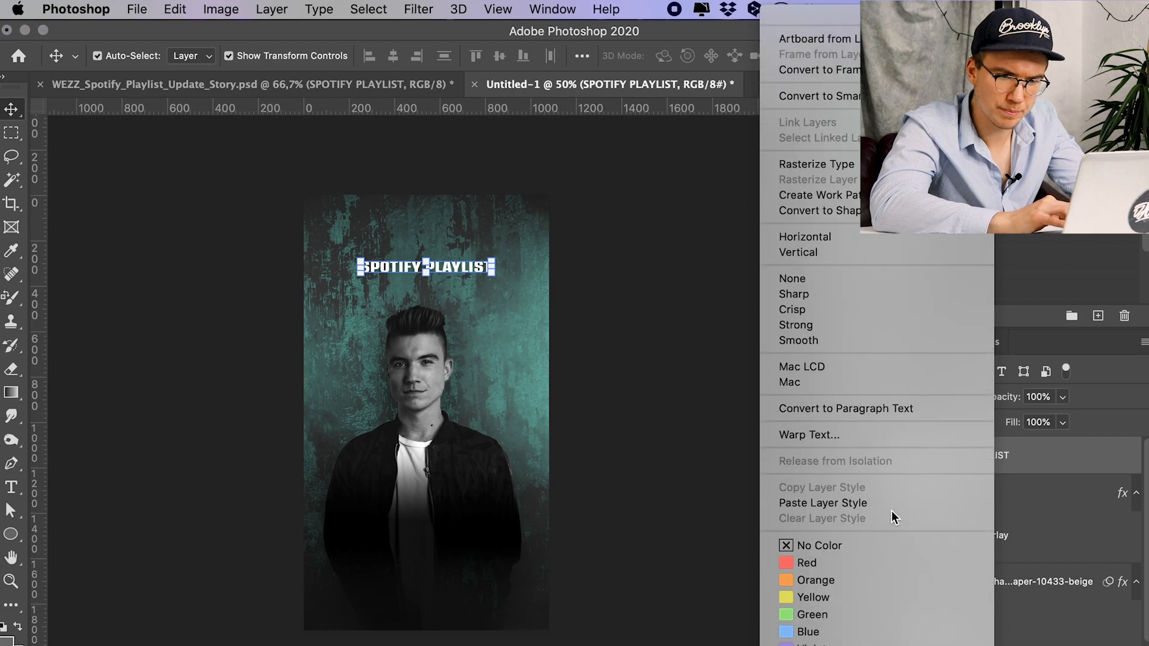
left_click(895, 504)
left_click(673, 453)
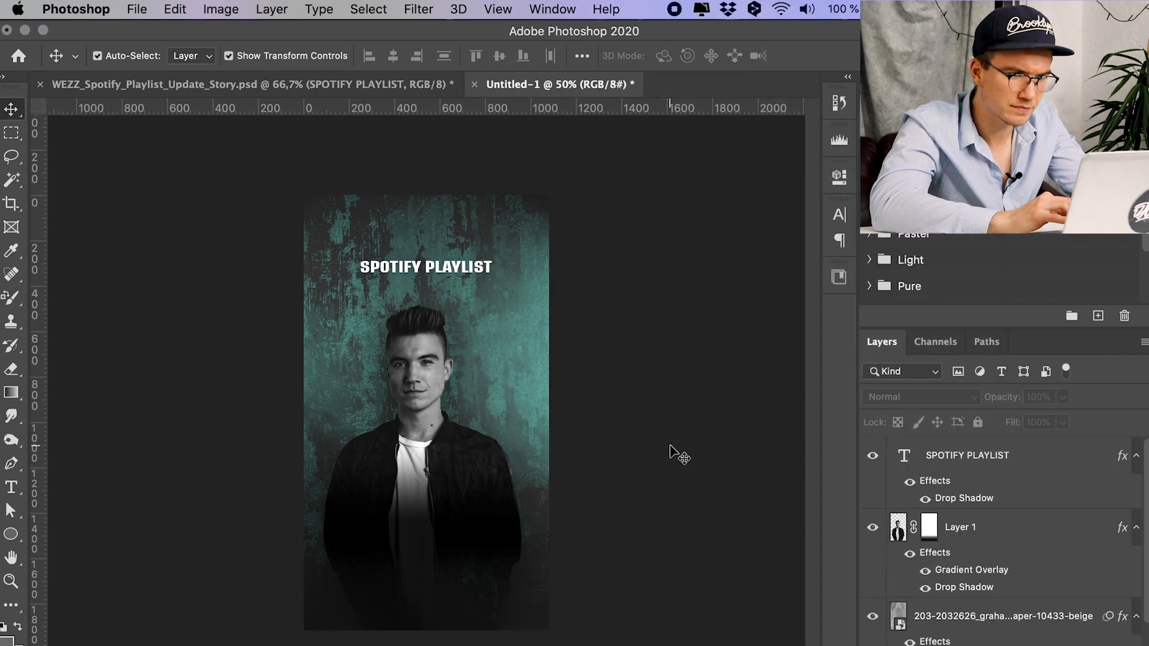
left_click(333, 84)
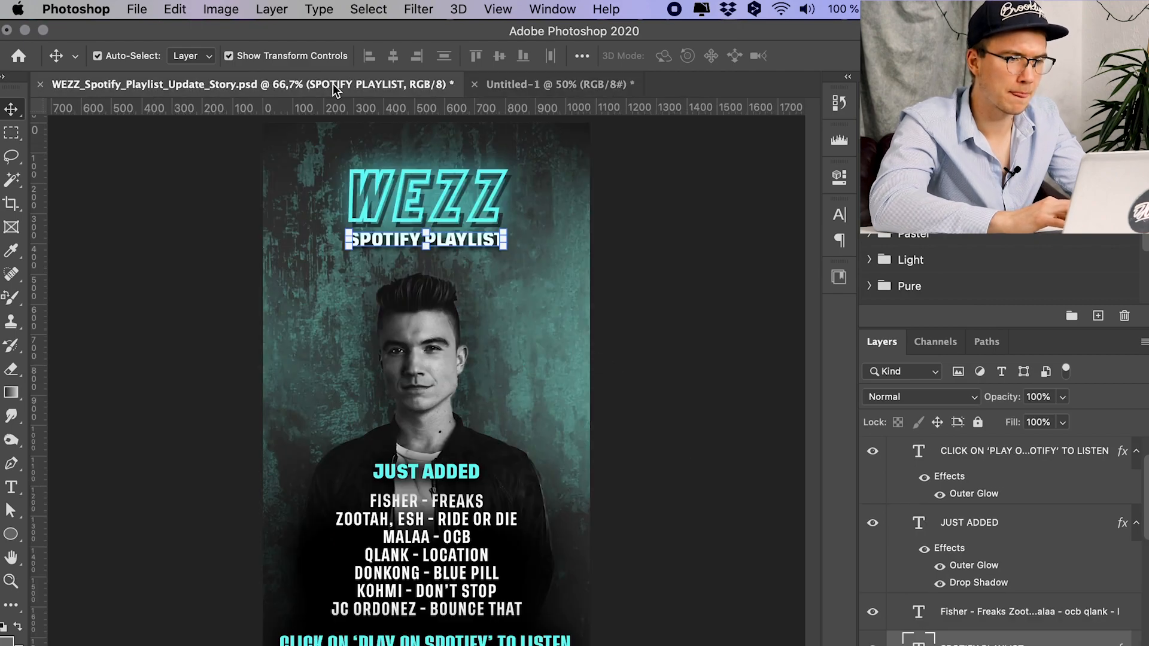
left_click(560, 84)
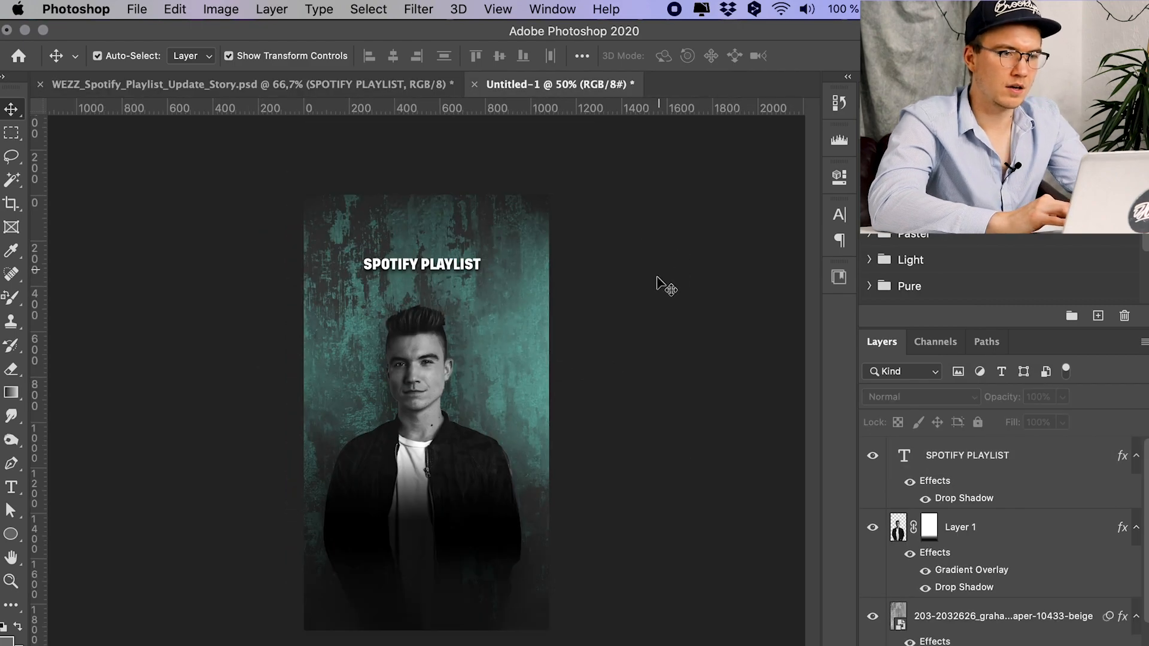
Step: Copy the Logo group from the WEZZ story into Untitled-1 and place the WEZZ logo directly above the SPOTIFY PLAYLIST text
left_click(272, 86)
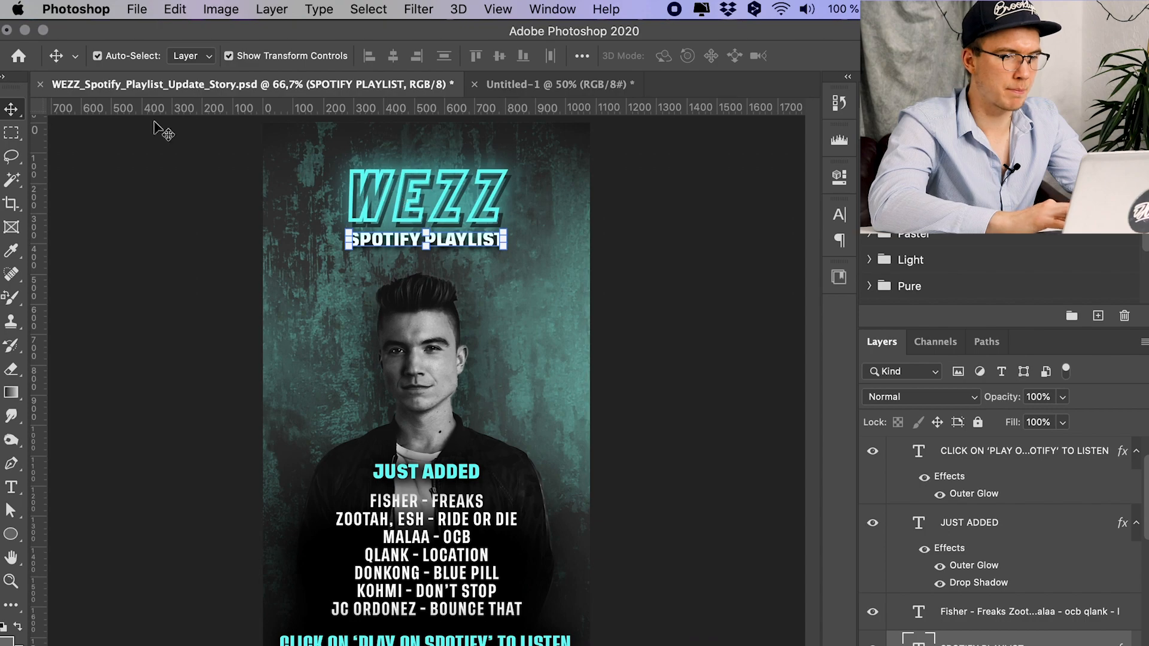
left_click(394, 212)
scroll(958, 539, "up", 3)
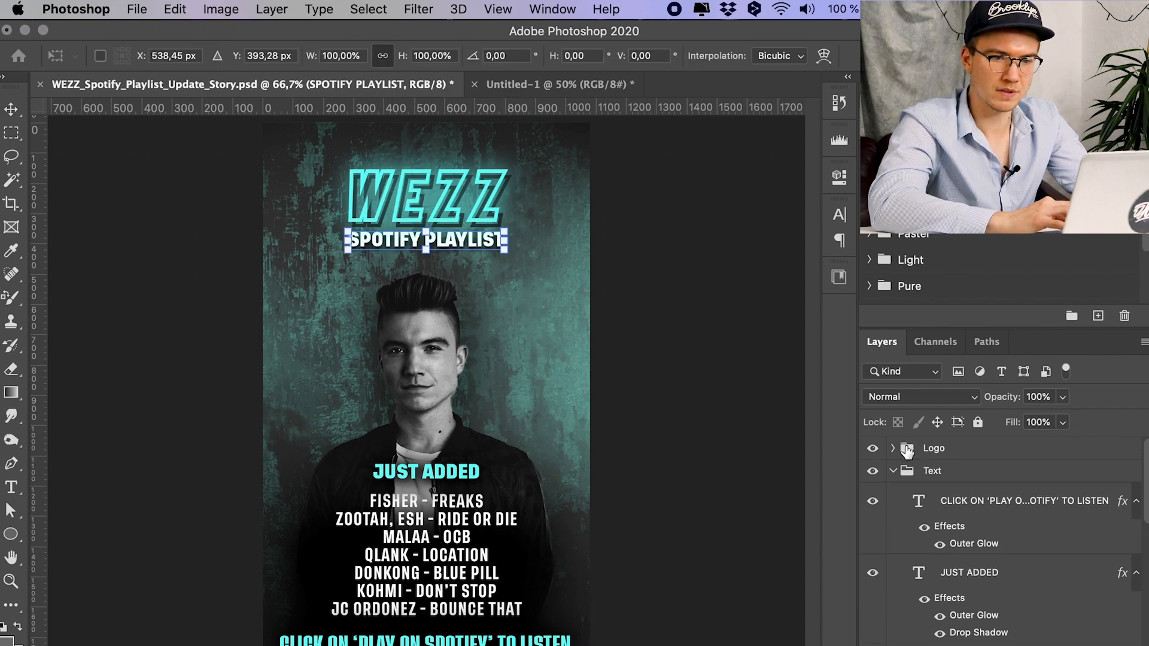
left_click(898, 469)
left_click(893, 448)
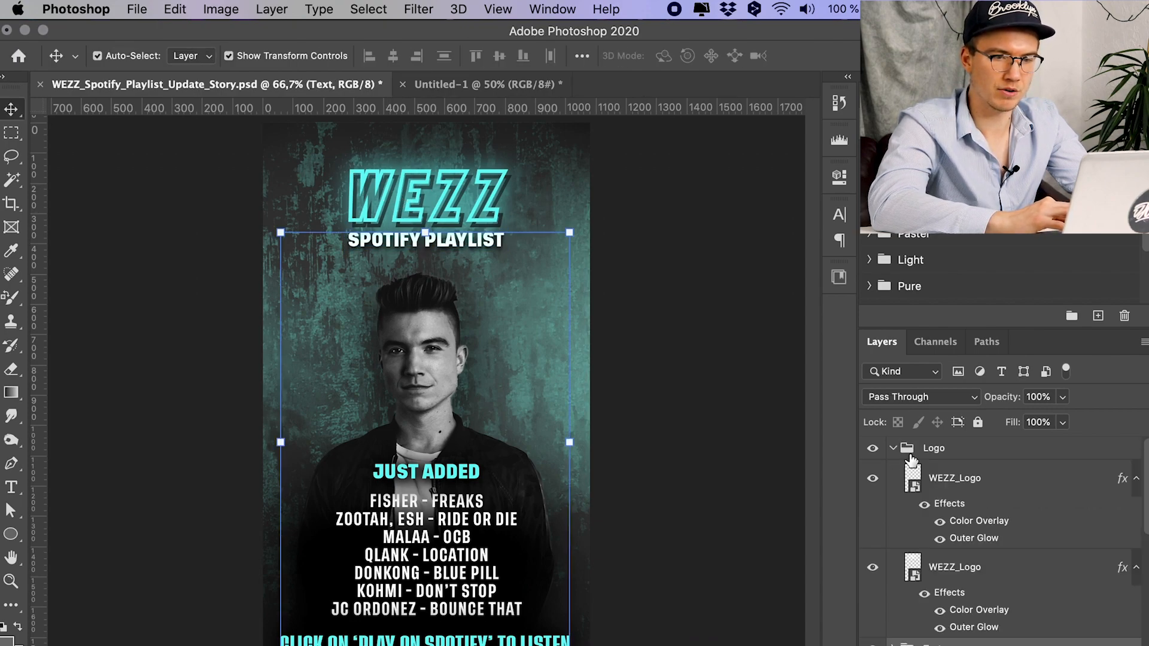
left_click(893, 449)
left_click(948, 458)
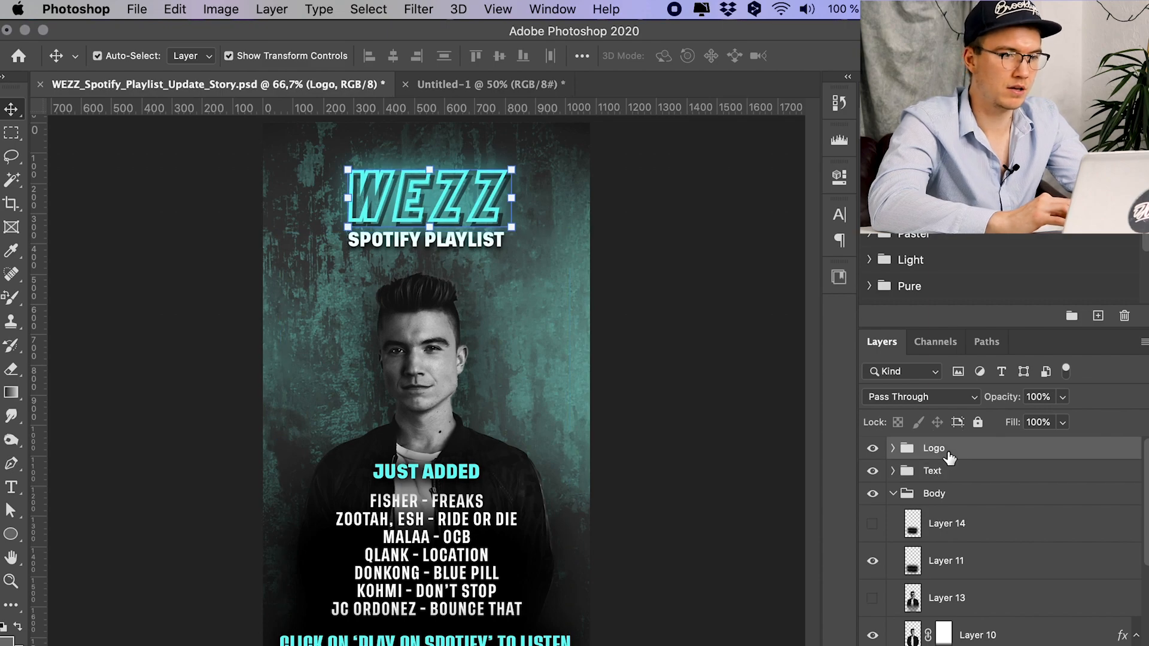
left_click_drag(948, 457, 527, 350)
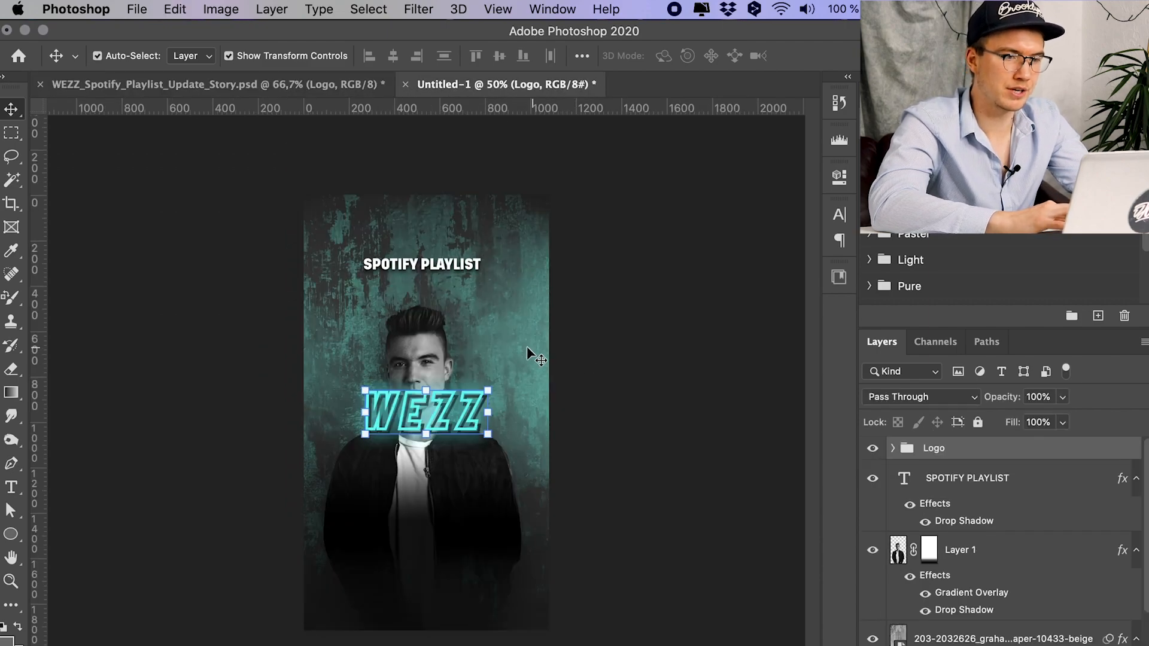
left_click_drag(428, 411, 448, 238)
left_click(600, 287)
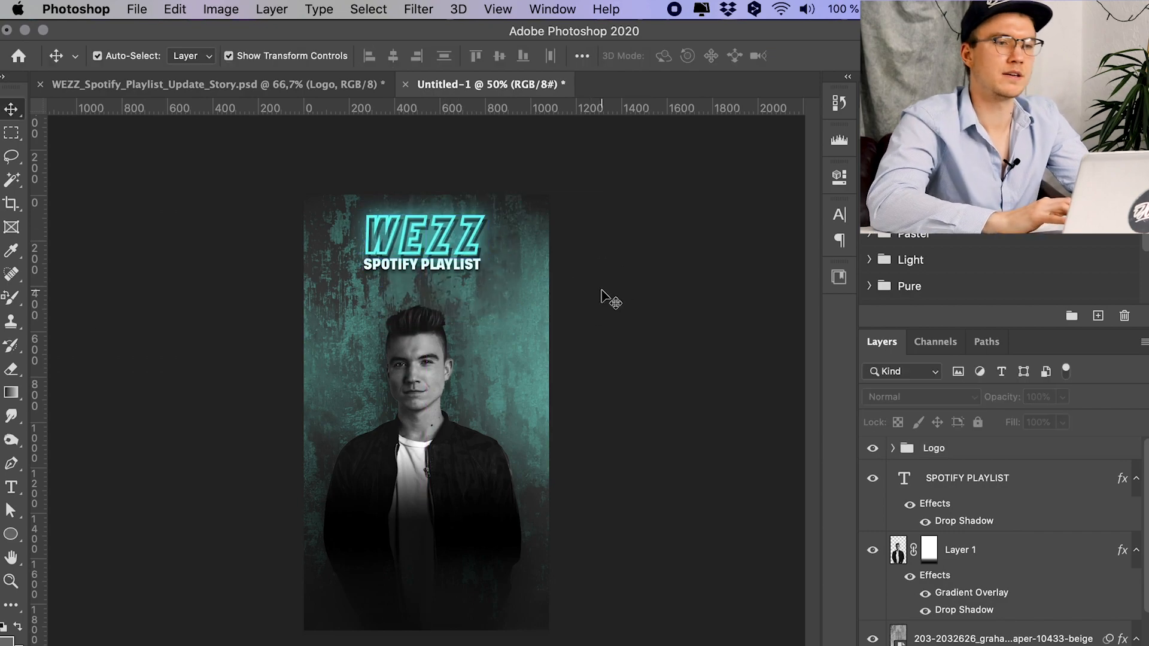
Step: Examine the Outer Glow settings of the JUST ADDED text layer inside the Text group of the WEZZ story design
left_click(224, 87)
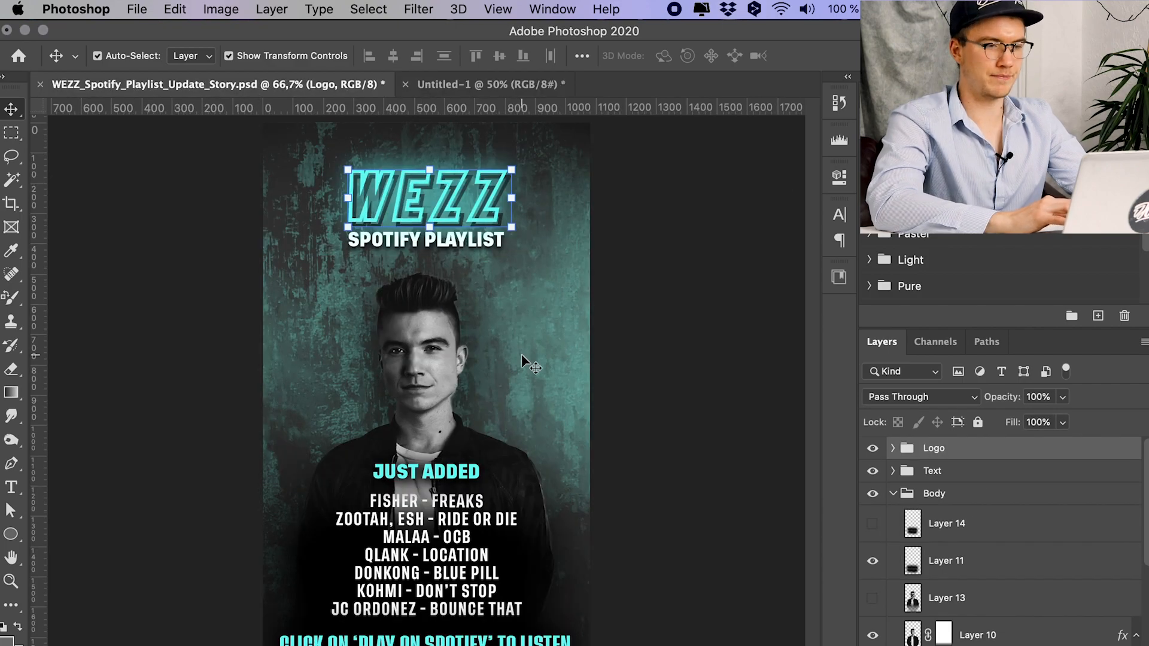
scroll(993, 608, "down", 5)
scroll(958, 556, "up", 5)
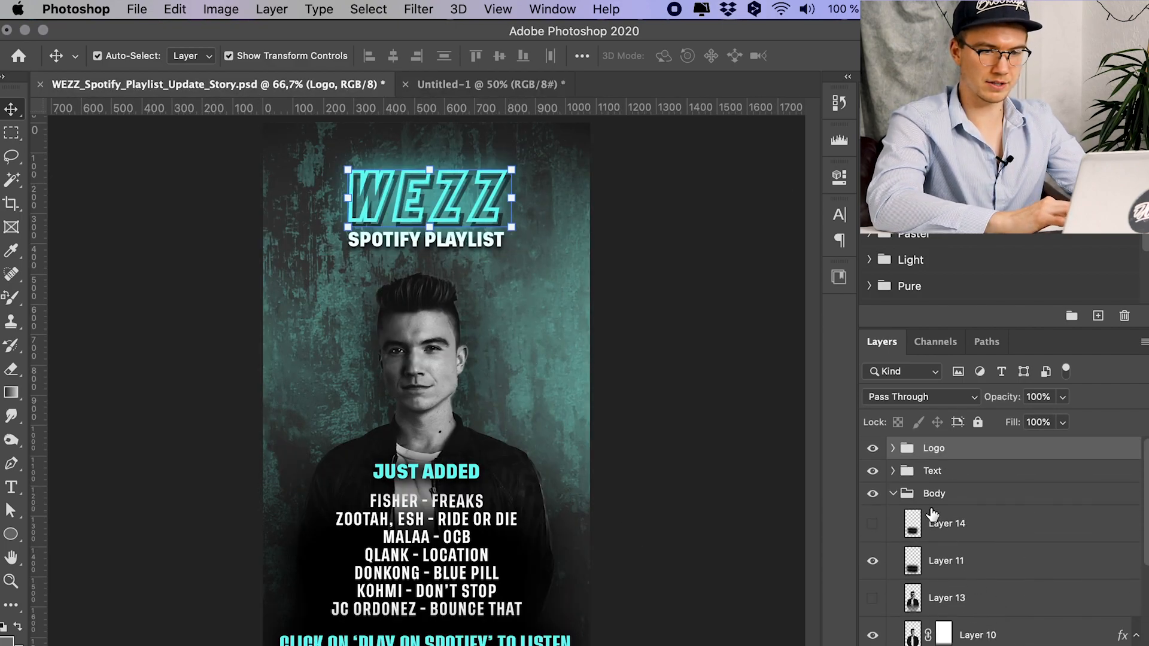
left_click(893, 494)
left_click(894, 471)
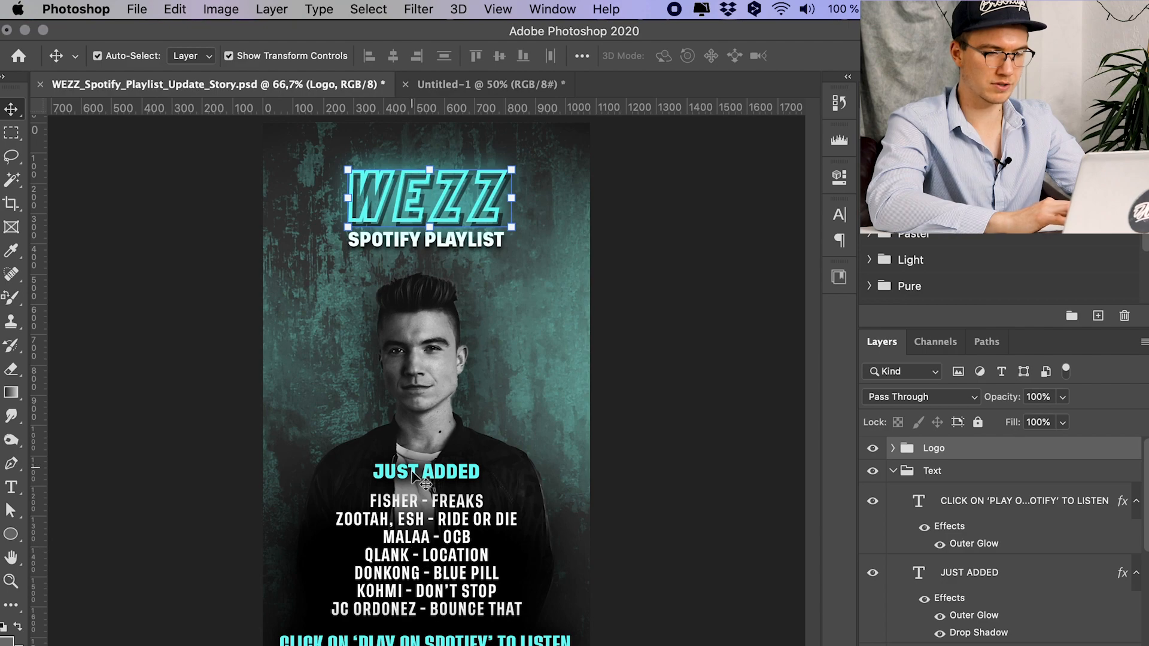
scroll(996, 564, "down", 2)
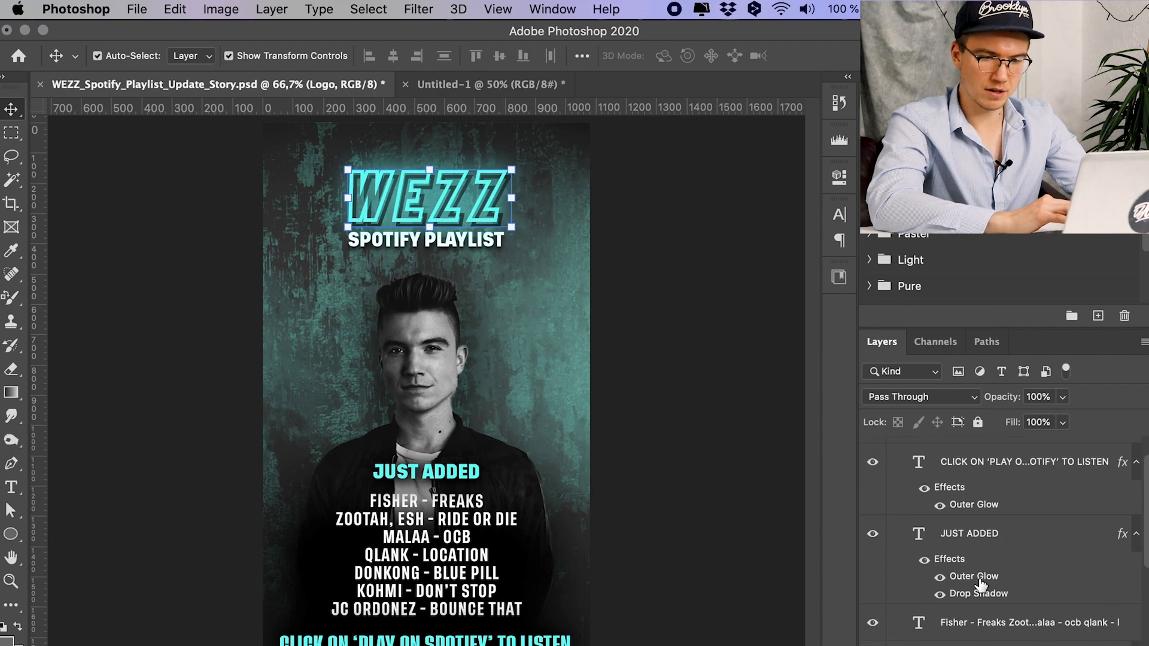
double_click(955, 563)
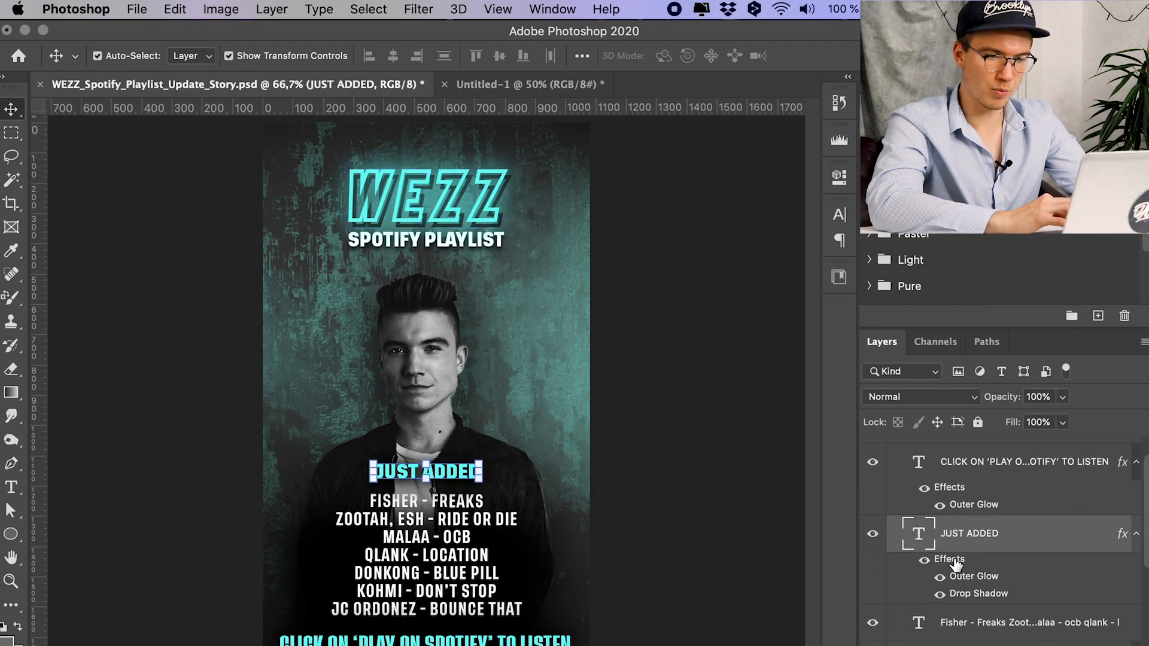
left_click(519, 482)
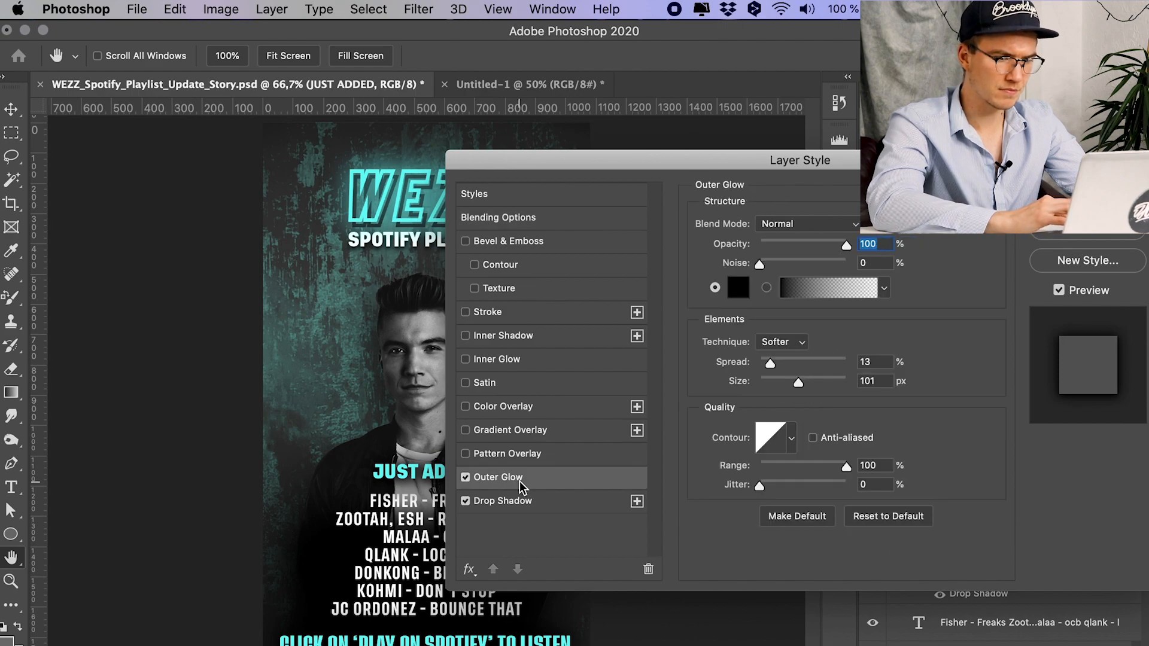
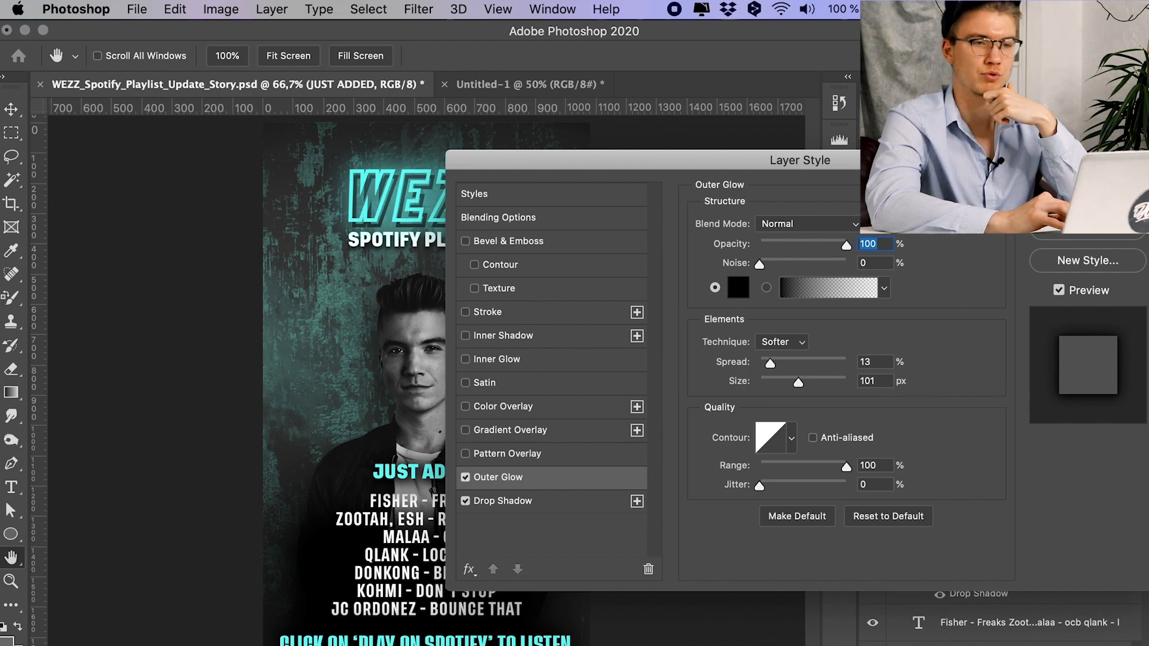
key("Return")
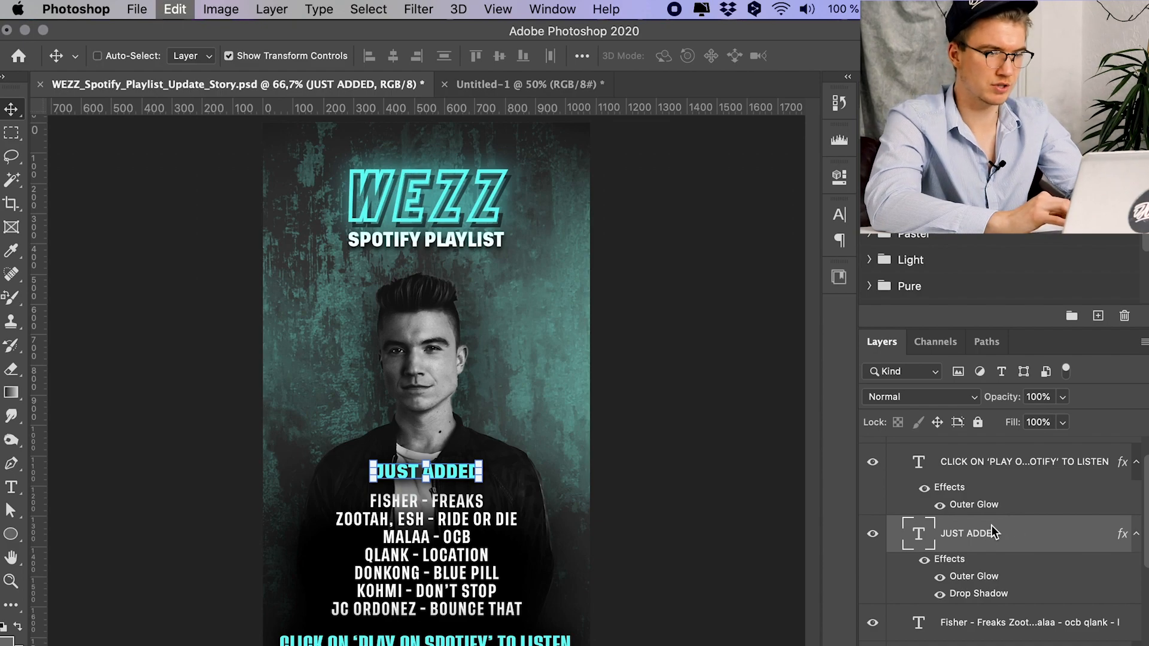
Step: Bring the JUST ADDED text layer with its effects into Untitled-1 and move it down onto the portrait's chest
left_click(492, 84)
key("super+v")
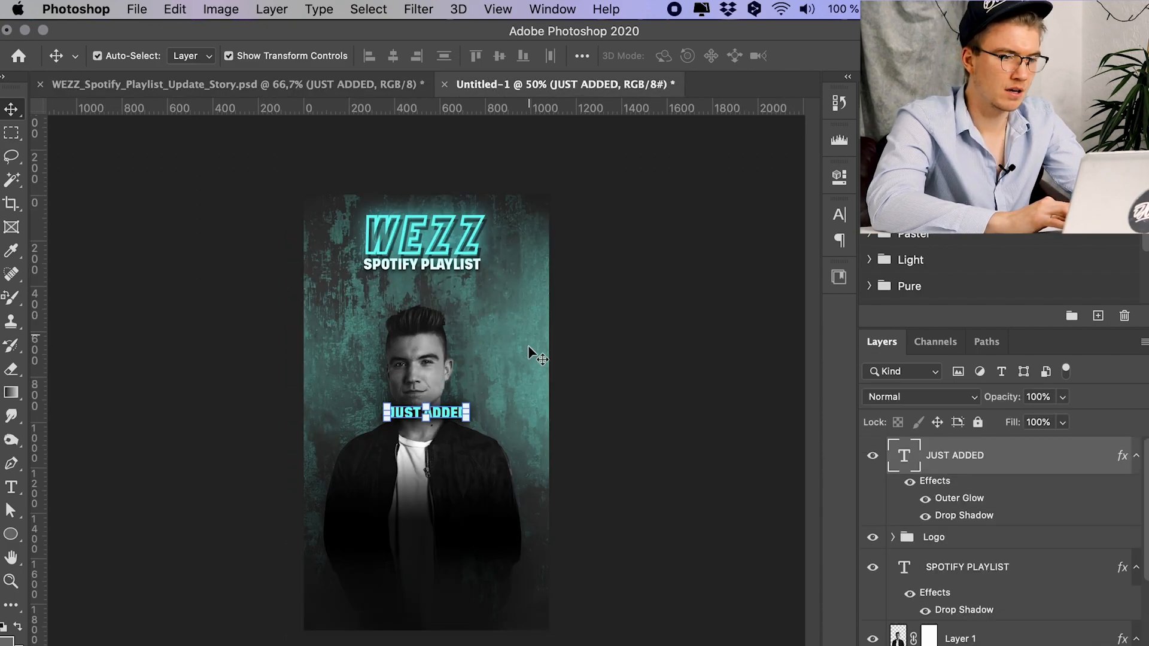
left_click_drag(447, 410, 449, 461)
left_click(650, 407)
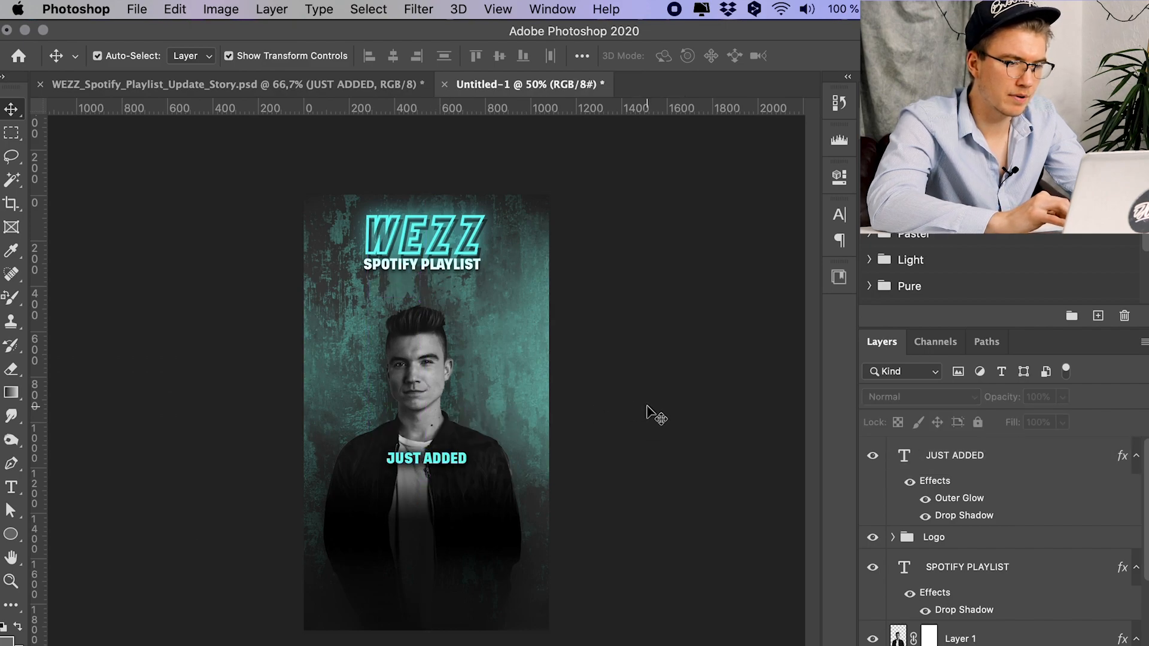
Step: Copy the track list text layer from the WEZZ story into Untitled-1 and place it centred directly beneath JUST ADDED
left_click(234, 84)
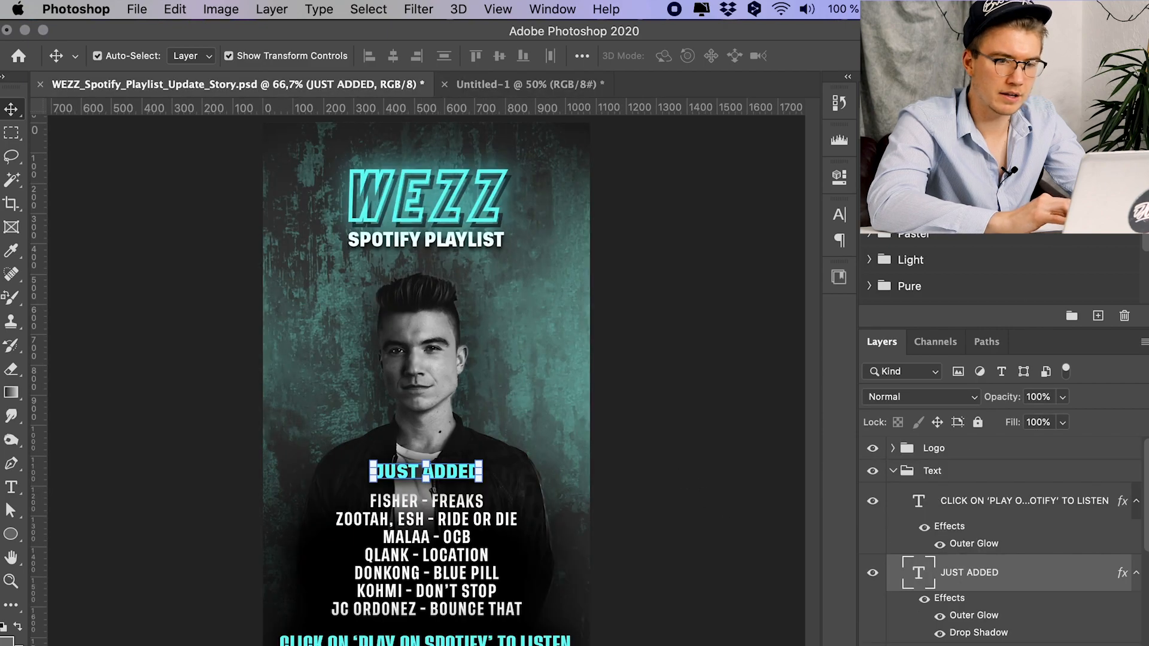
left_click(1001, 590)
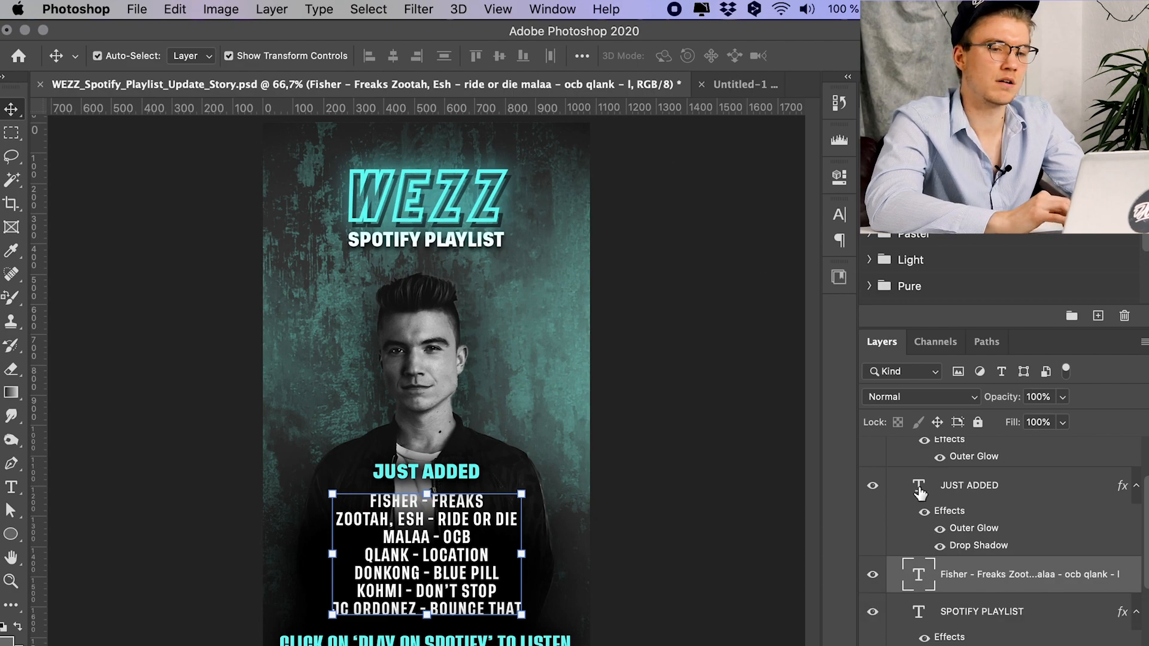
left_click(725, 93)
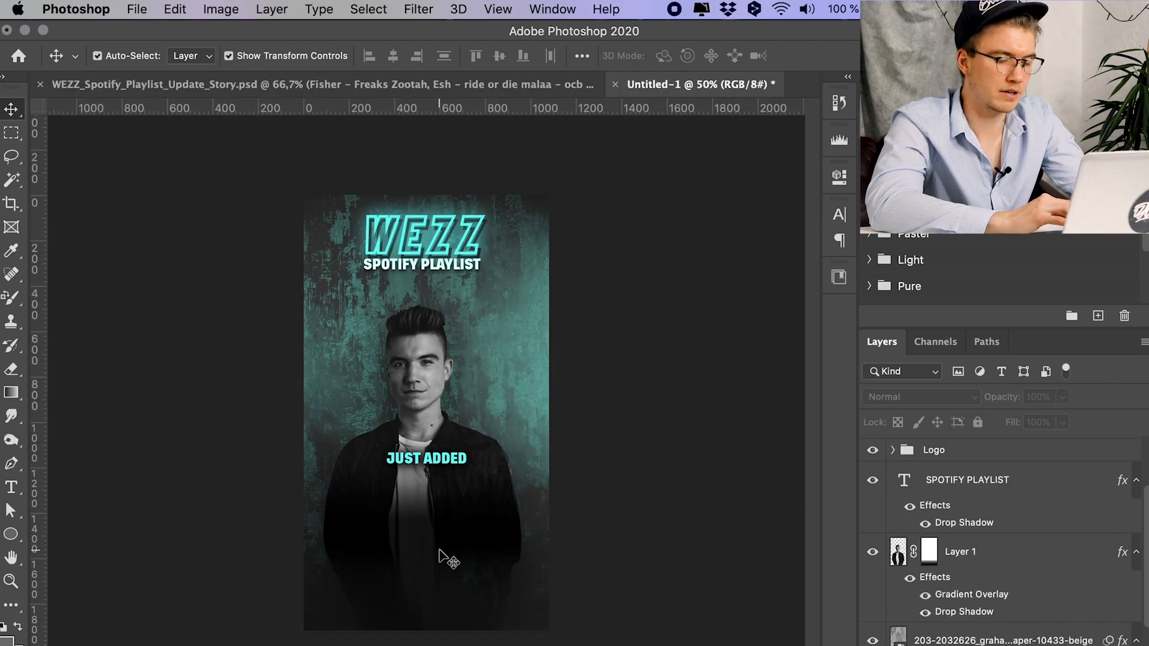
key("super+v")
left_click_drag(443, 402, 442, 504)
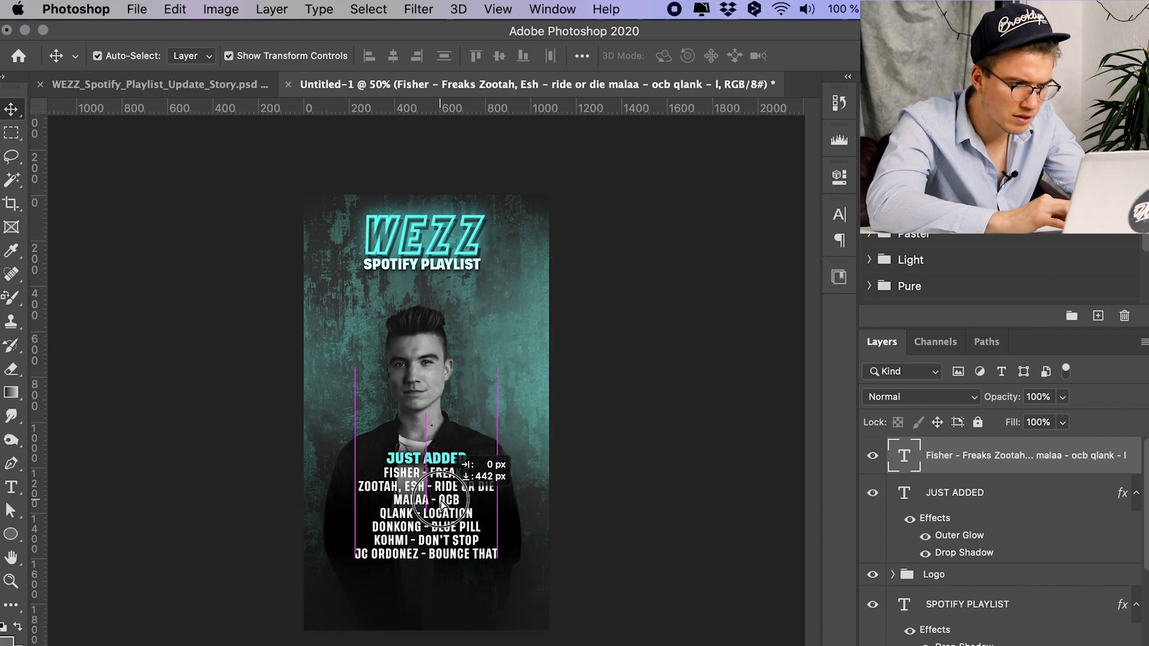
left_click(610, 515)
left_click_drag(462, 540, 447, 536)
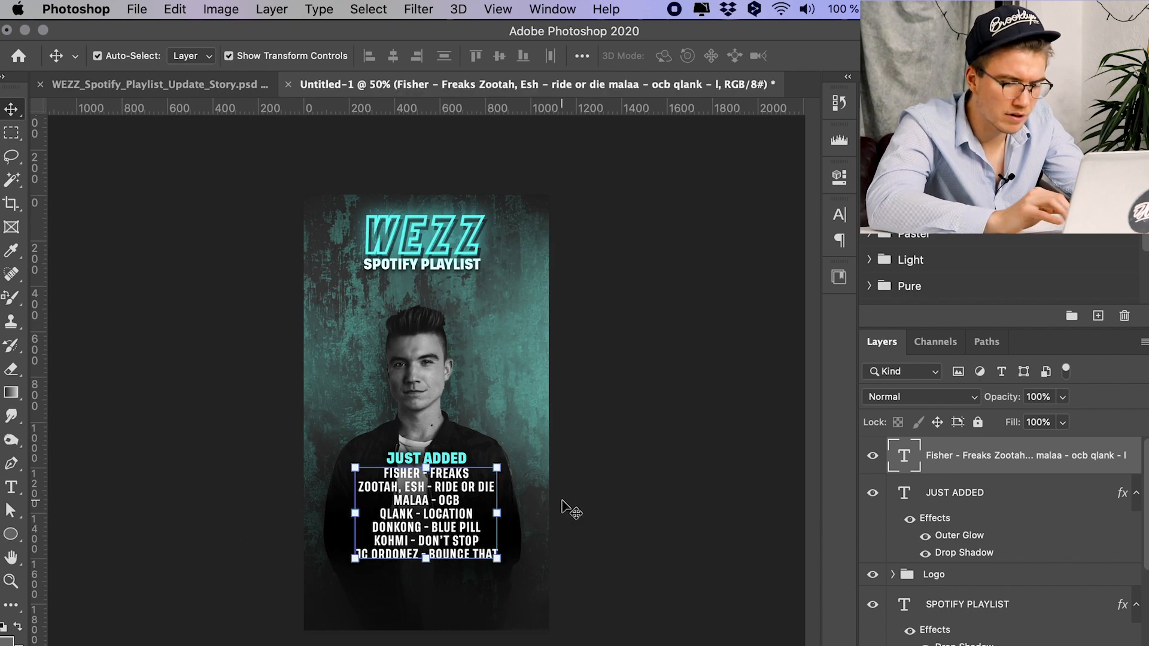
Step: Nudge the track list text slightly downward to widen its gap to the JUST ADDED heading, and deselect it
key("Down")
key("Down")
key("Down")
key("Down")
key("Down")
key("Down")
key("Down")
key("Down")
key("Down")
key("Down")
key("Down")
key("Down")
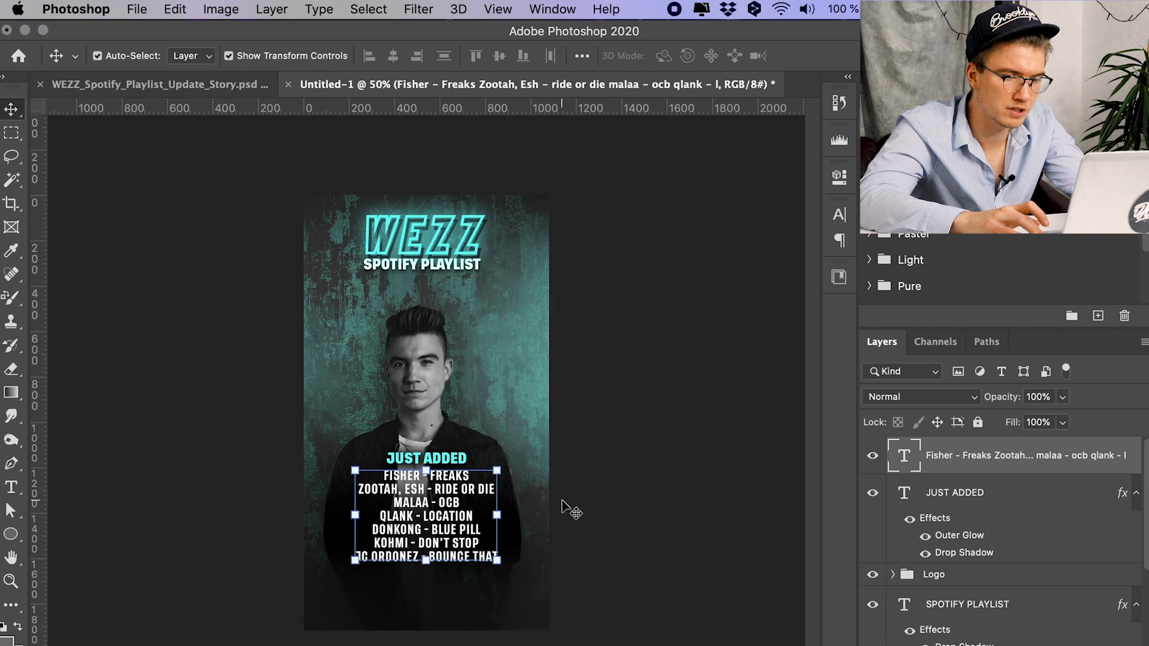
left_click(562, 503)
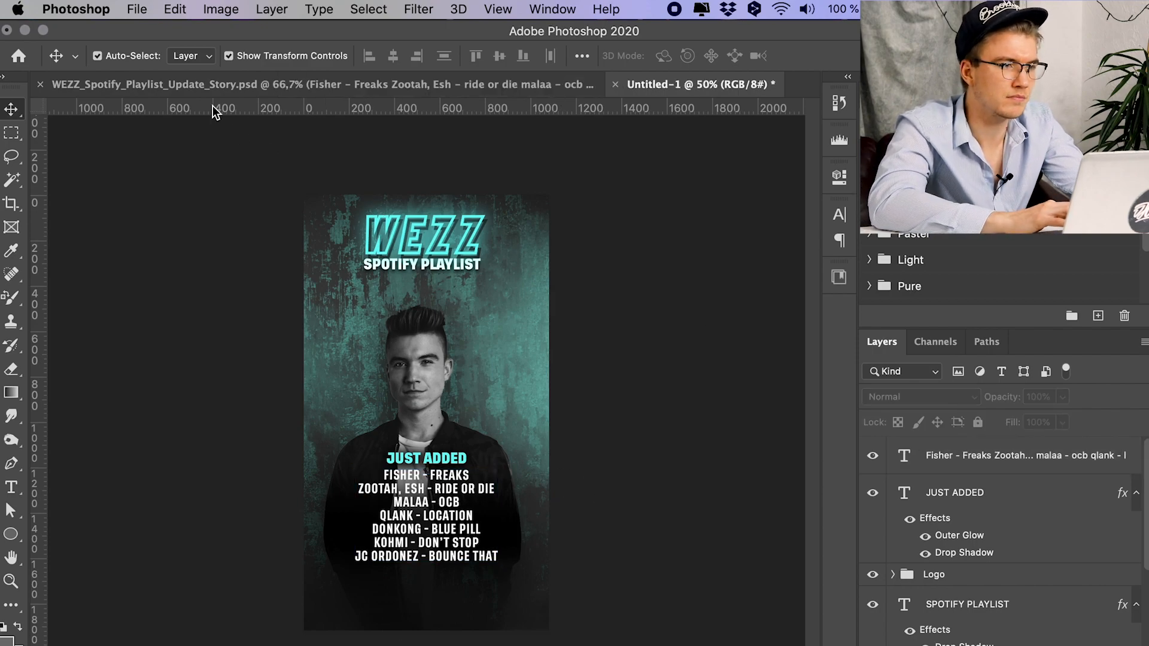
Step: Review the Outer Glow of the WEZZ story's CLICK ON 'PLAY ON SPOTIFY' TO LISTEN text and copy the layer into Untitled-1, below the track list
left_click(221, 85)
scroll(958, 635, "down", 3)
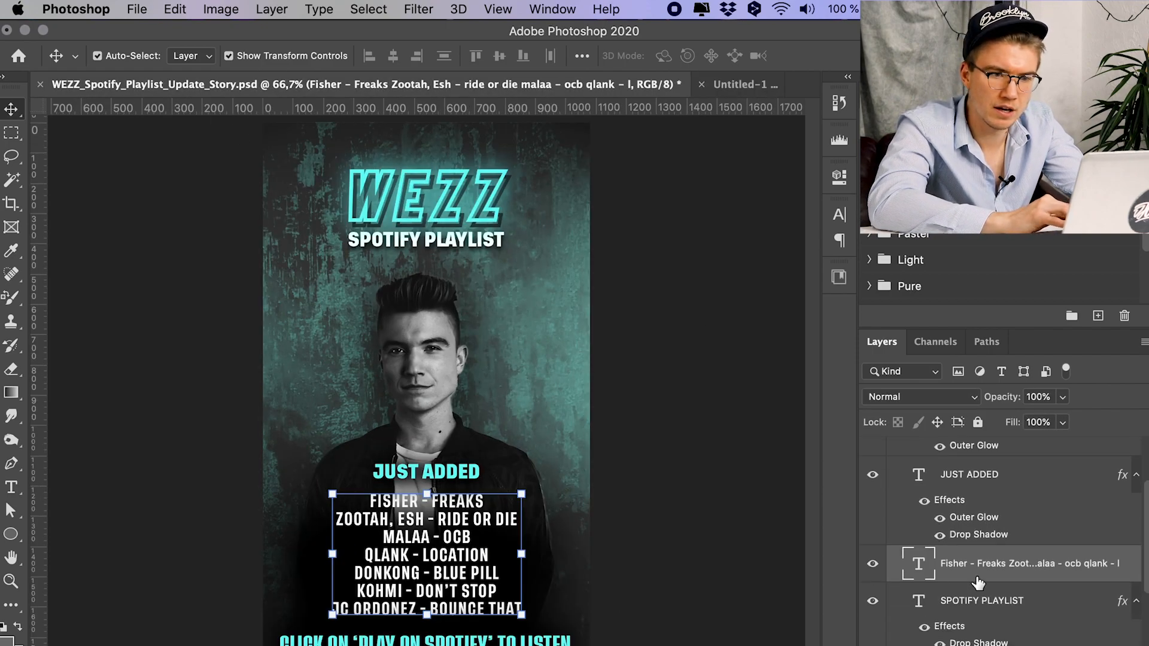
scroll(975, 584, "up", 2)
left_click(1008, 506)
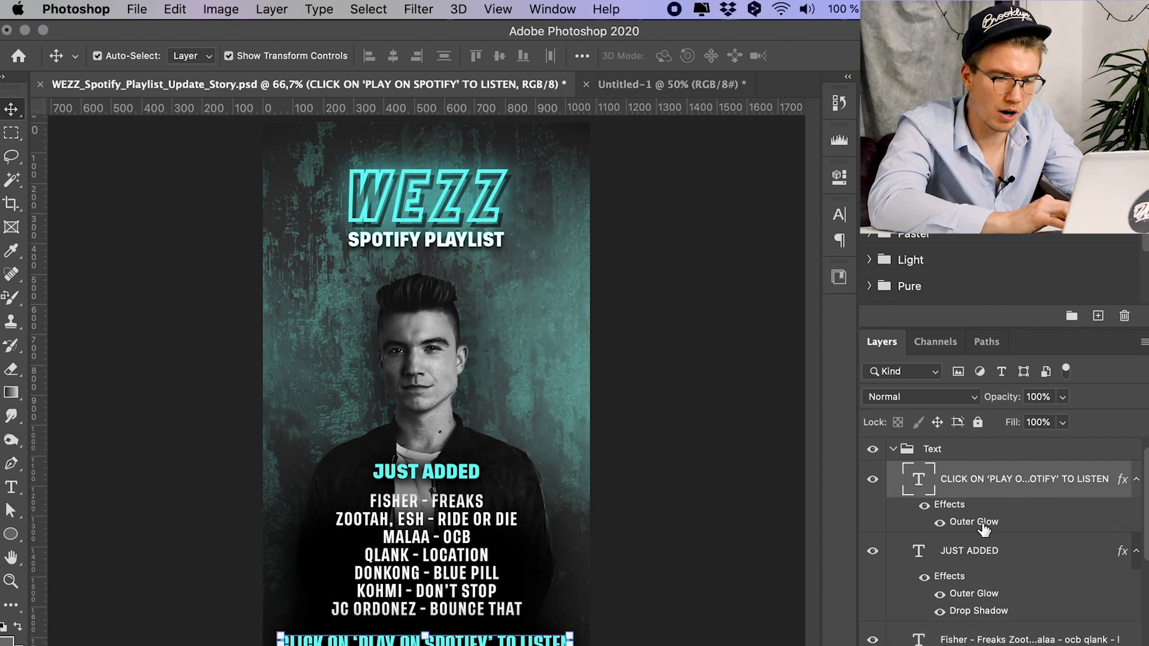
double_click(981, 523)
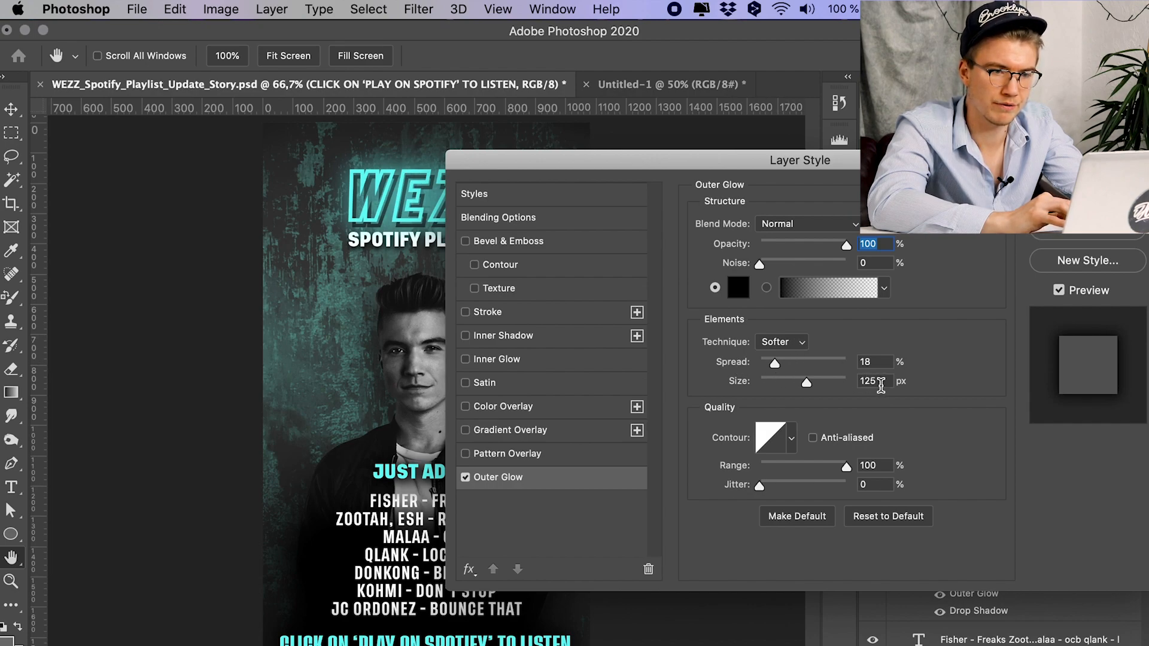
key("Return")
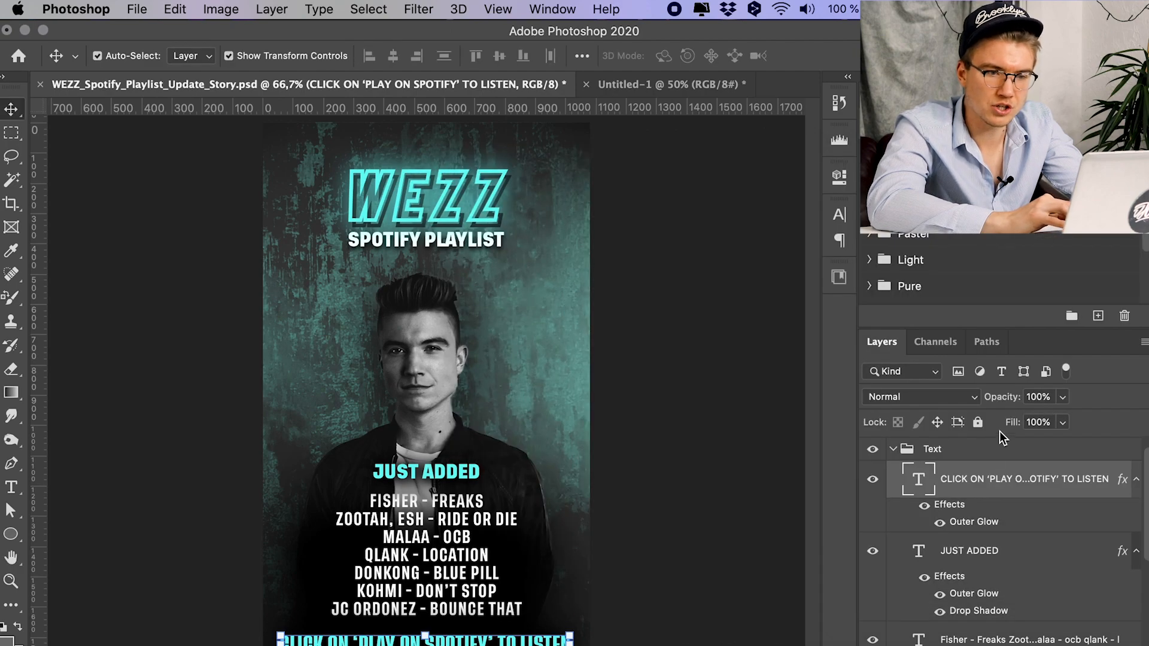
key("super+c")
left_click(671, 78)
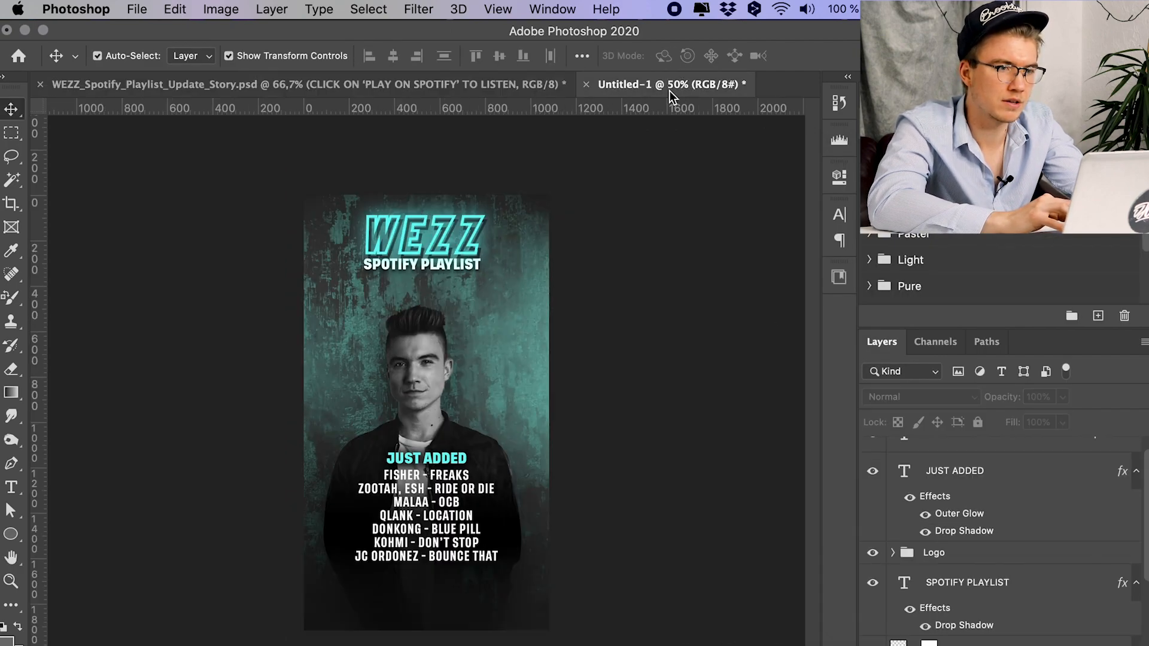
key("super+v")
left_click_drag(495, 413, 481, 581)
left_click(627, 545)
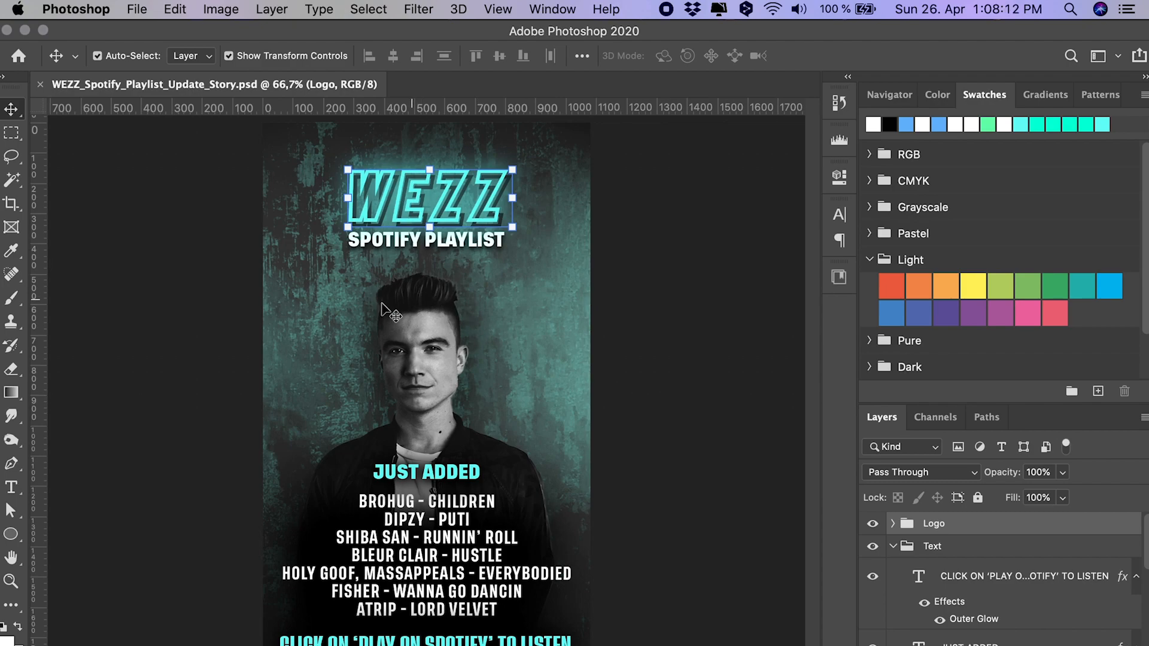
Step: Export the WEZZ story with Save for Web as a JPEG at maximum quality 100, continuing to the file-saving stage
left_click(140, 10)
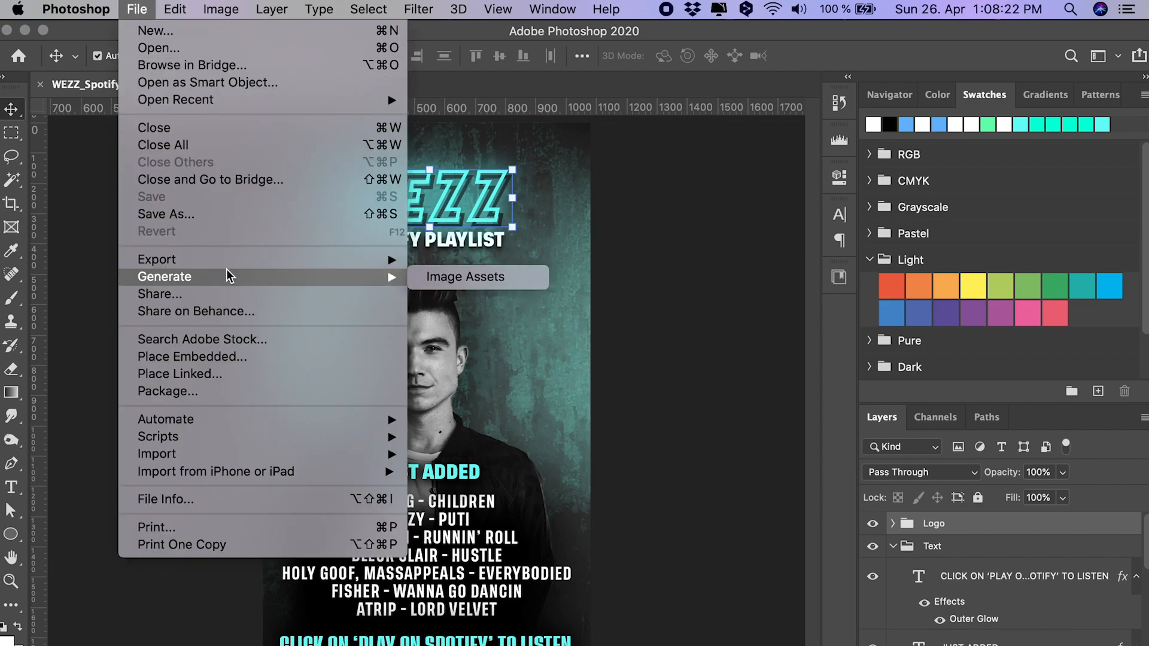
mouse_move(260, 259)
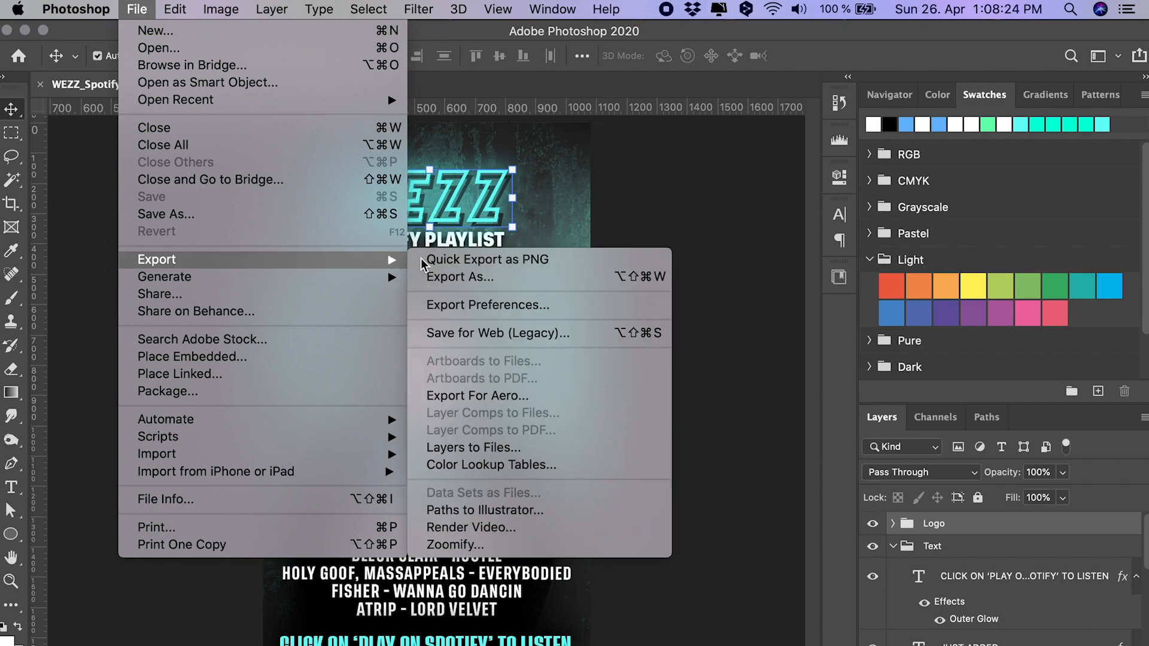
left_click(485, 333)
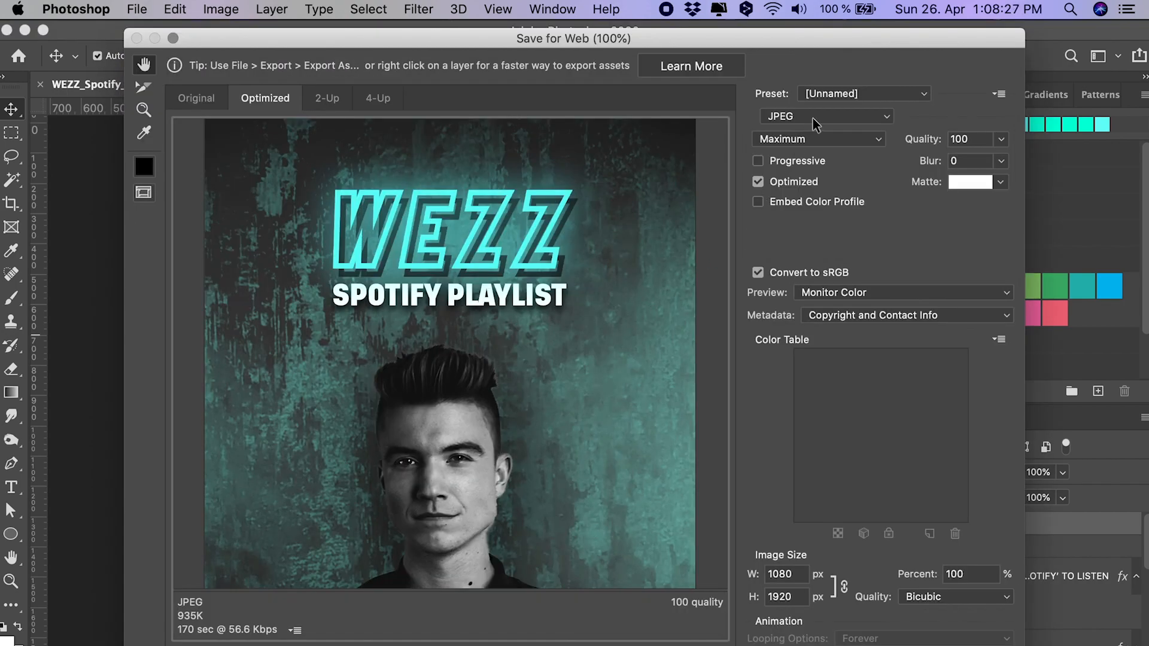
left_click(812, 116)
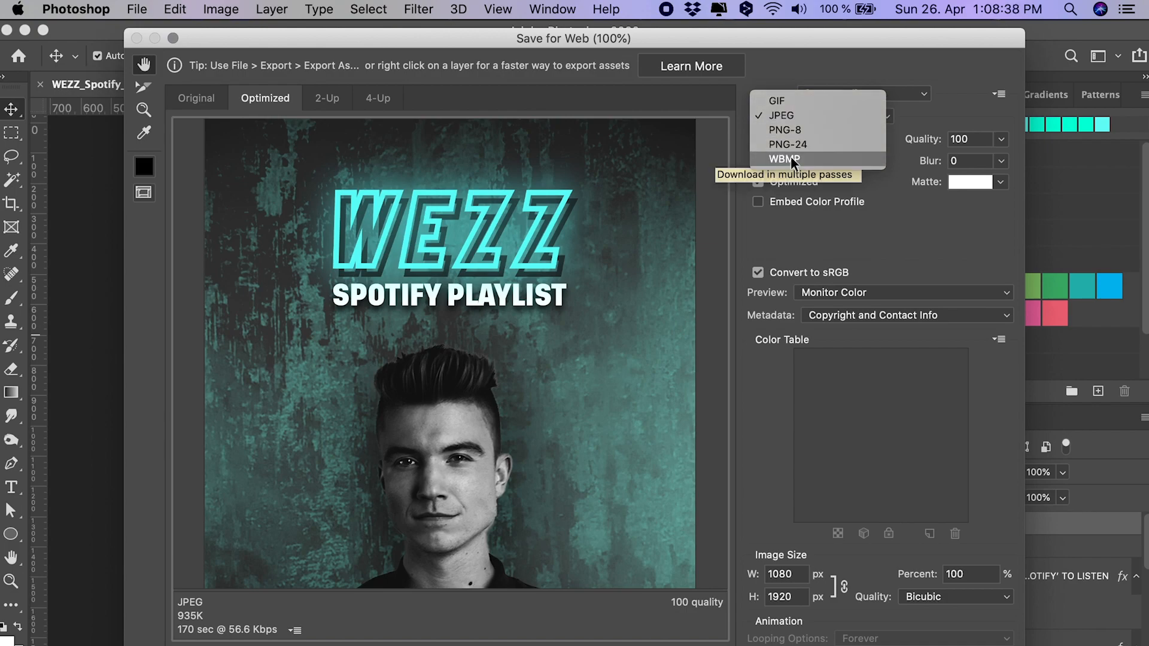
left_click(792, 117)
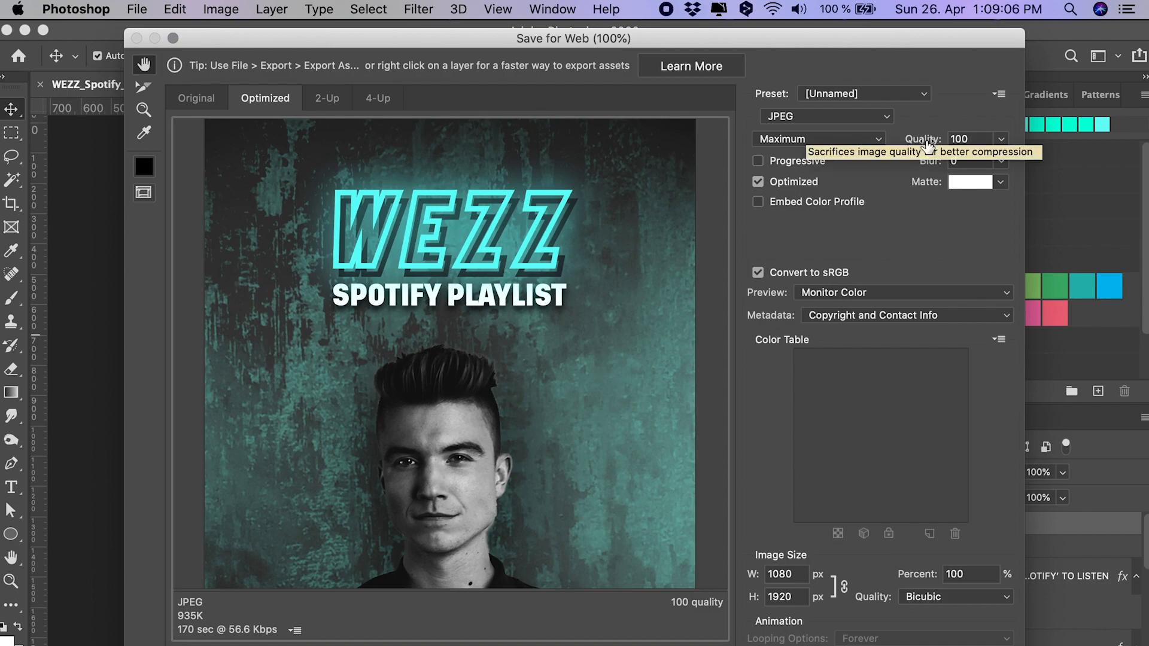
mouse_move(928, 146)
left_mouse_down()
mouse_move(899, 153)
mouse_move(916, 153)
left_mouse_up()
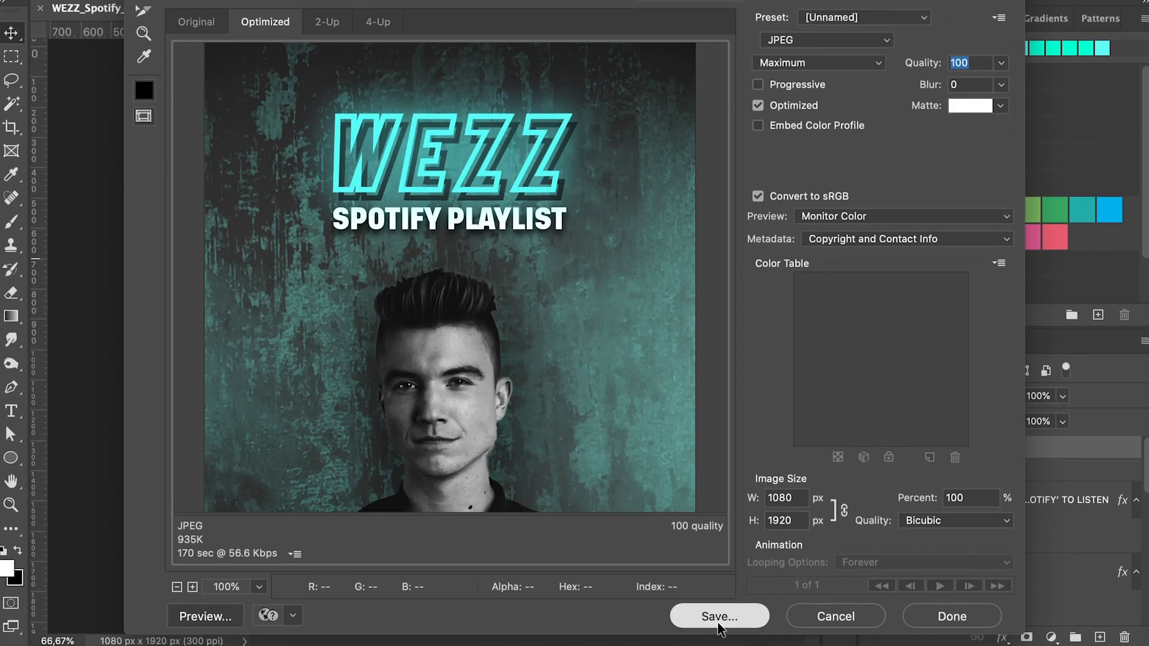
left_click(720, 617)
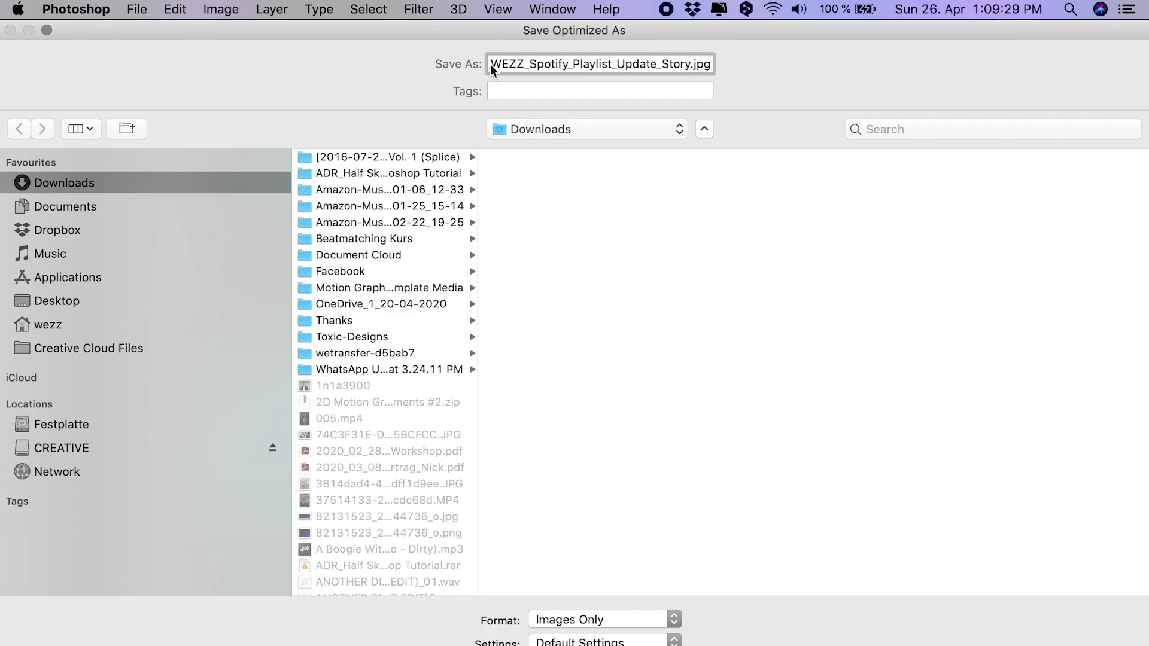
left_click_drag(491, 67, 464, 78)
key("Return")
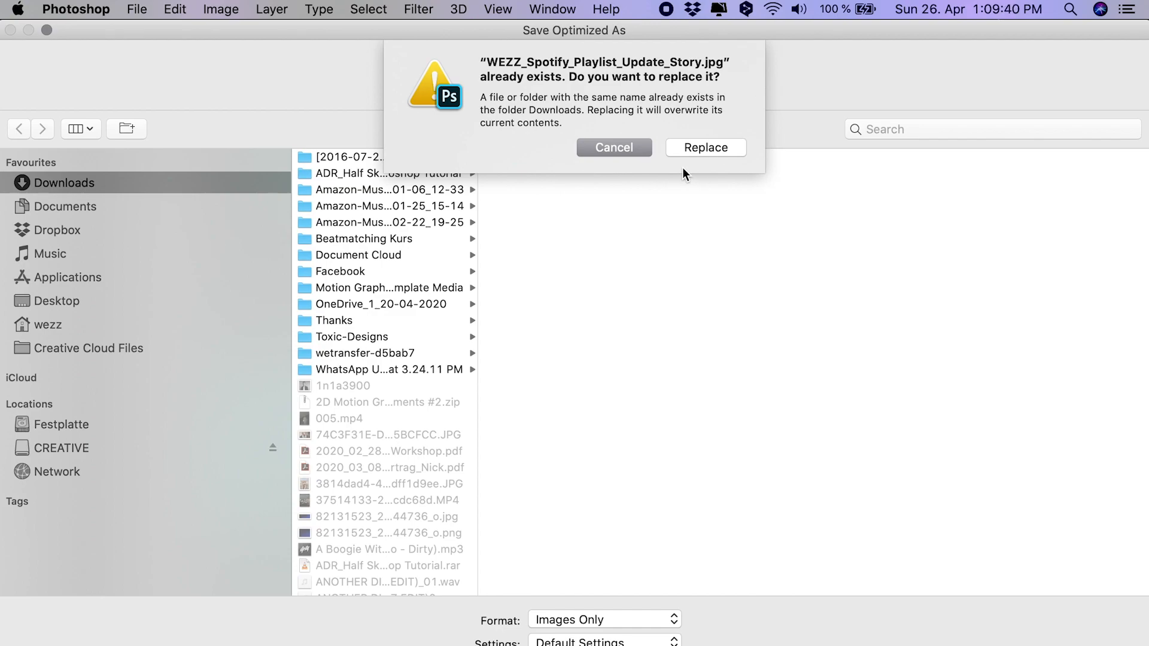
left_click(638, 152)
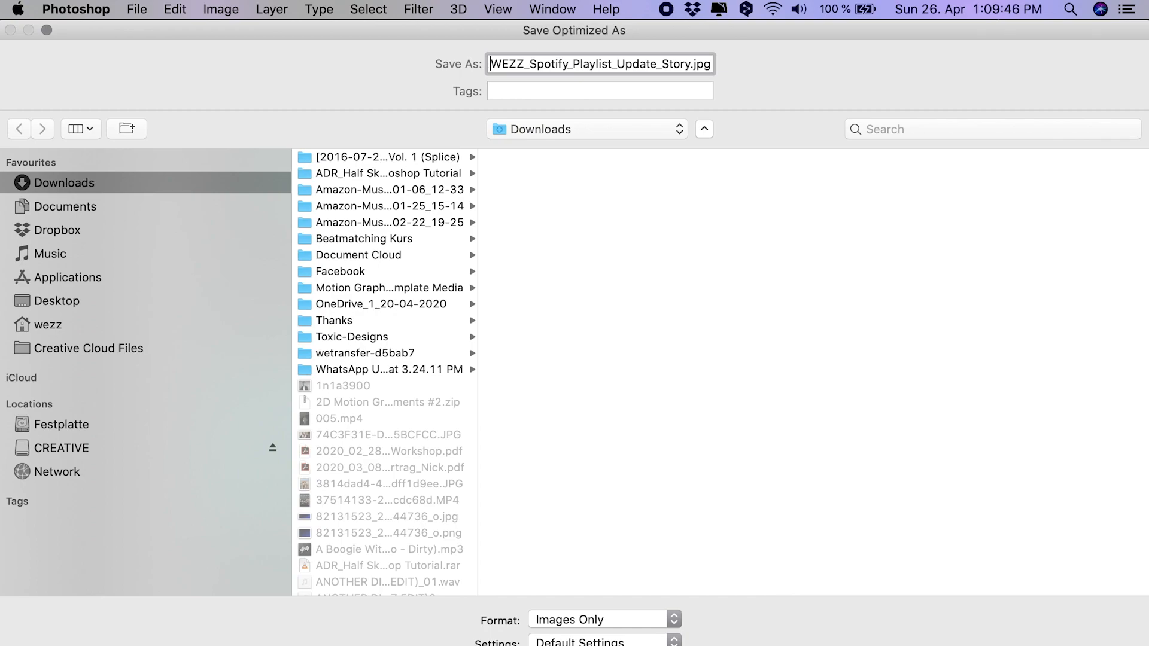
Step: Save the optimized image in Downloads under the name WEZZ_Spotify_Playlist_Update_Story2.jpg
left_click(688, 64)
type("2")
key("Return")
Step: Switch to Finder and preview the exported WEZZ_Spotify_Playlist_Update_Story2.jpg in the Downloads folder
left_click(123, 643)
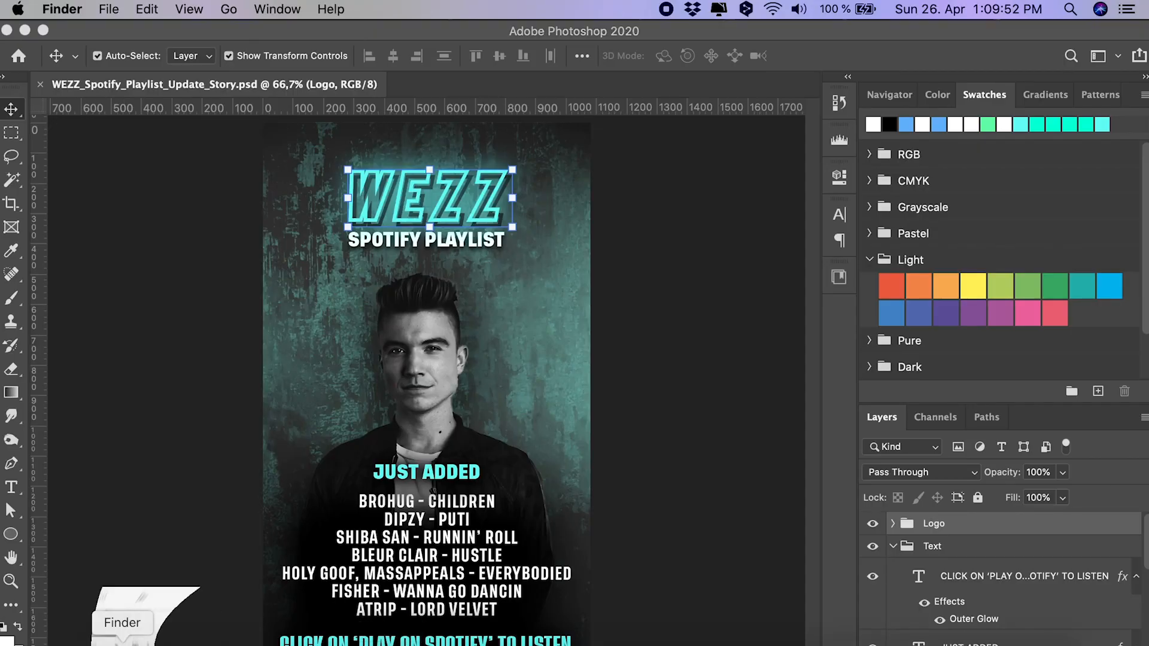
left_click(393, 319)
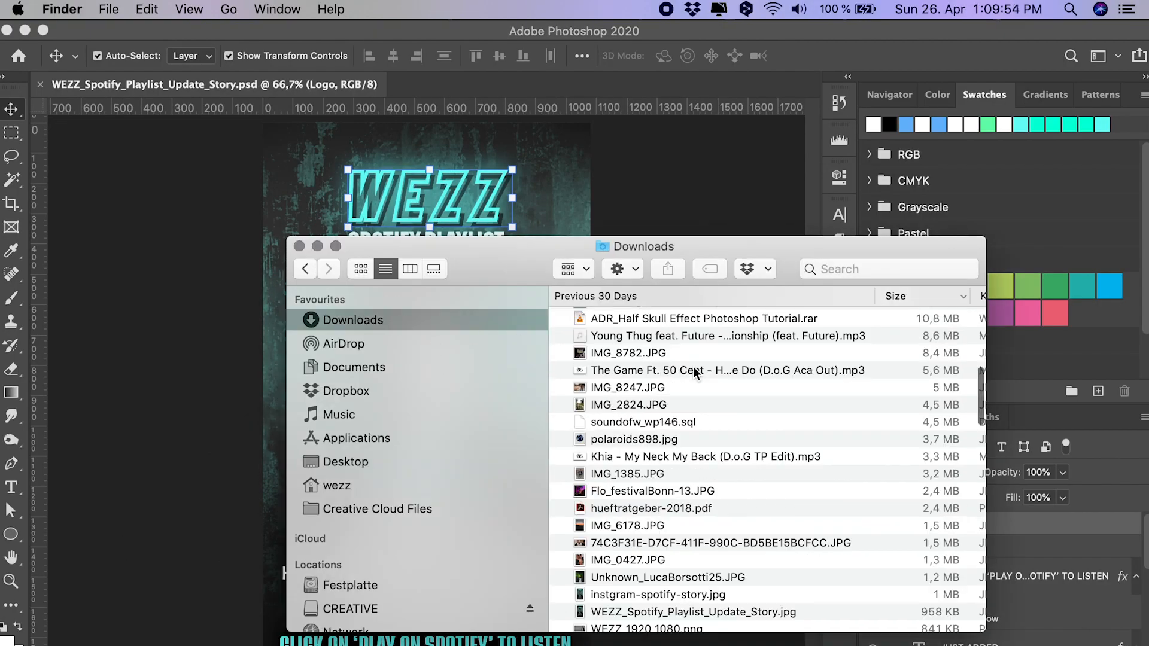
left_click(706, 321)
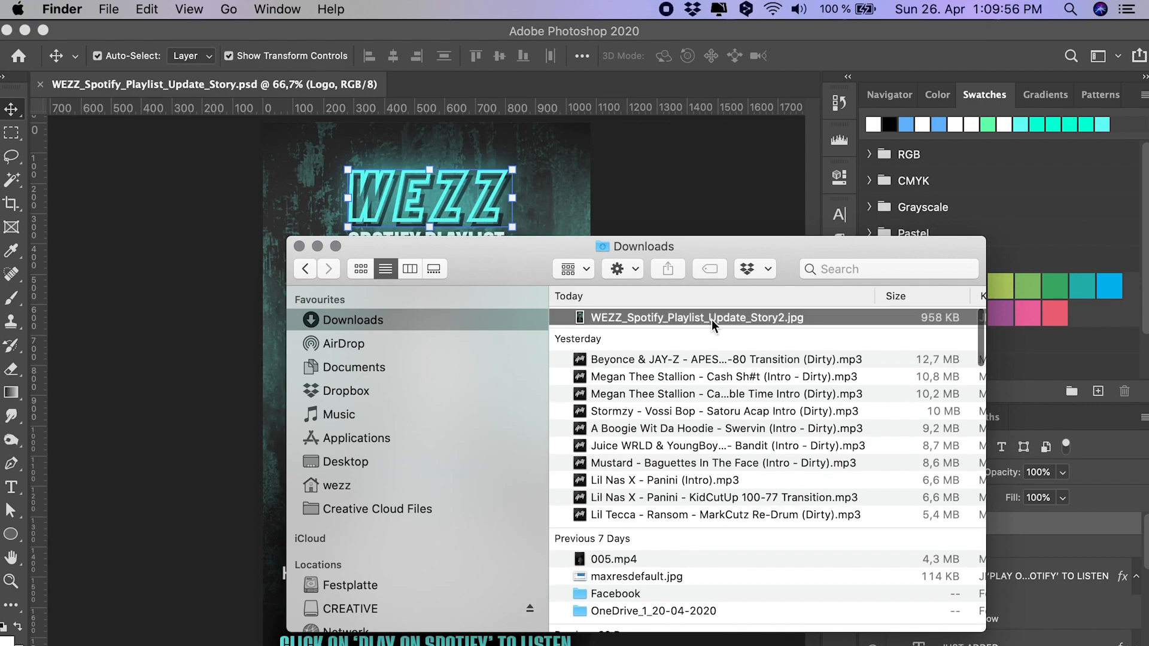
key("space")
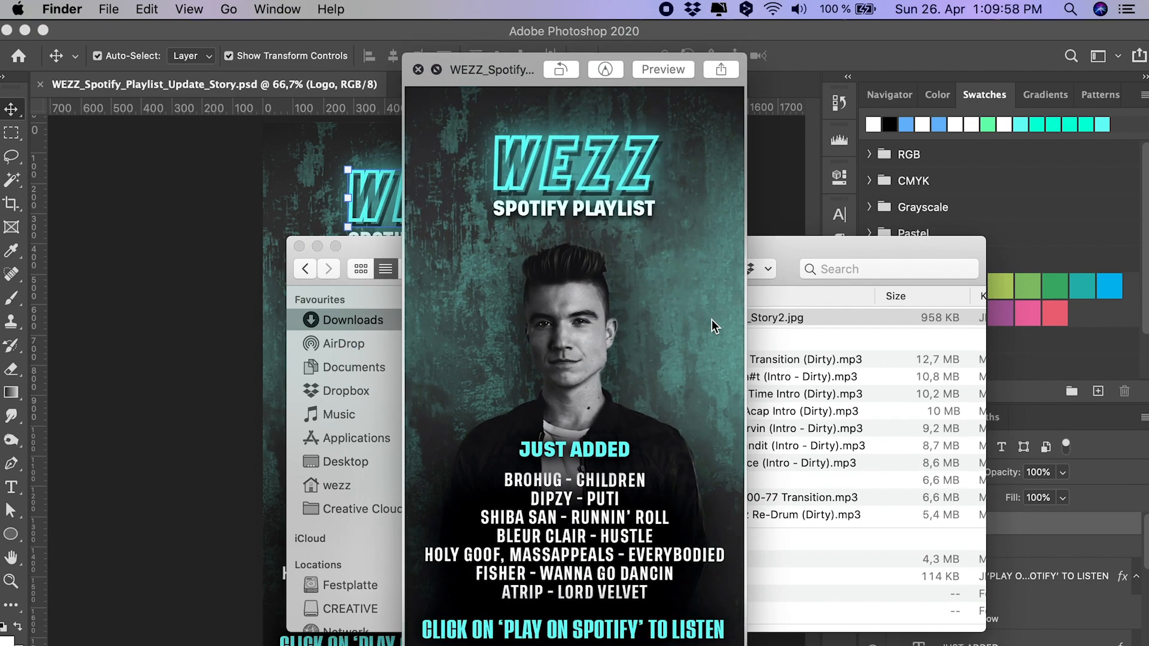